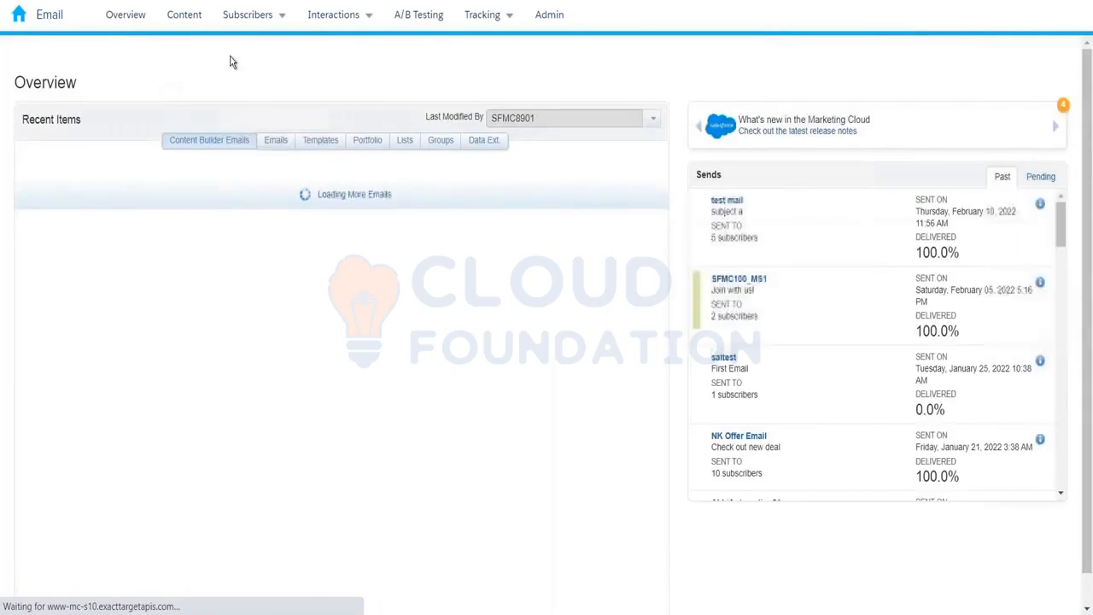
Open the Subscribers menu in the Overview page's top navigation bar.
click(253, 17)
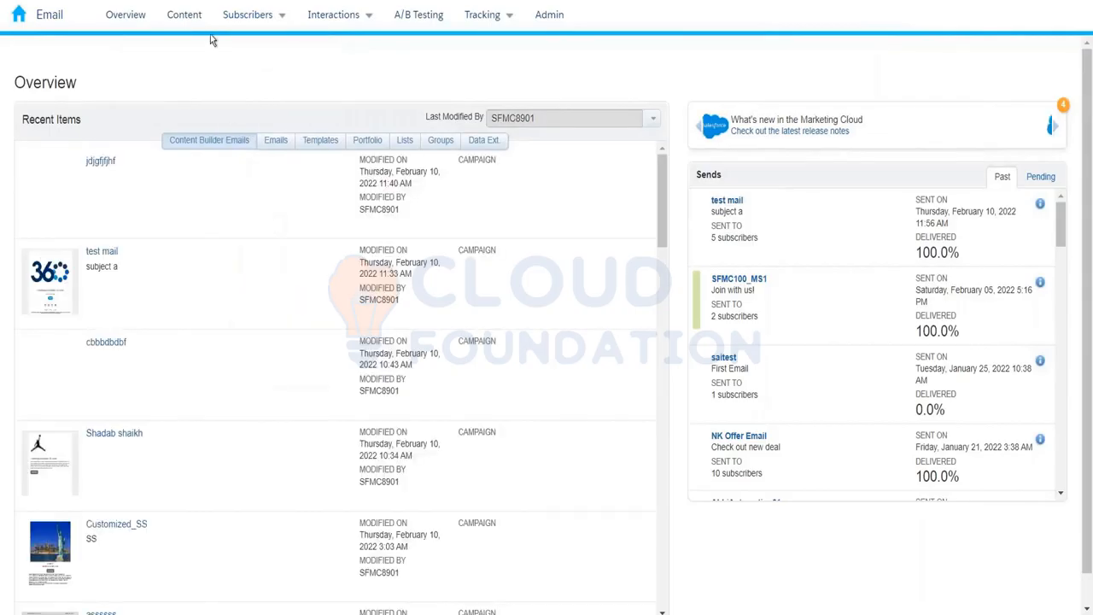
mouse_move(253, 19)
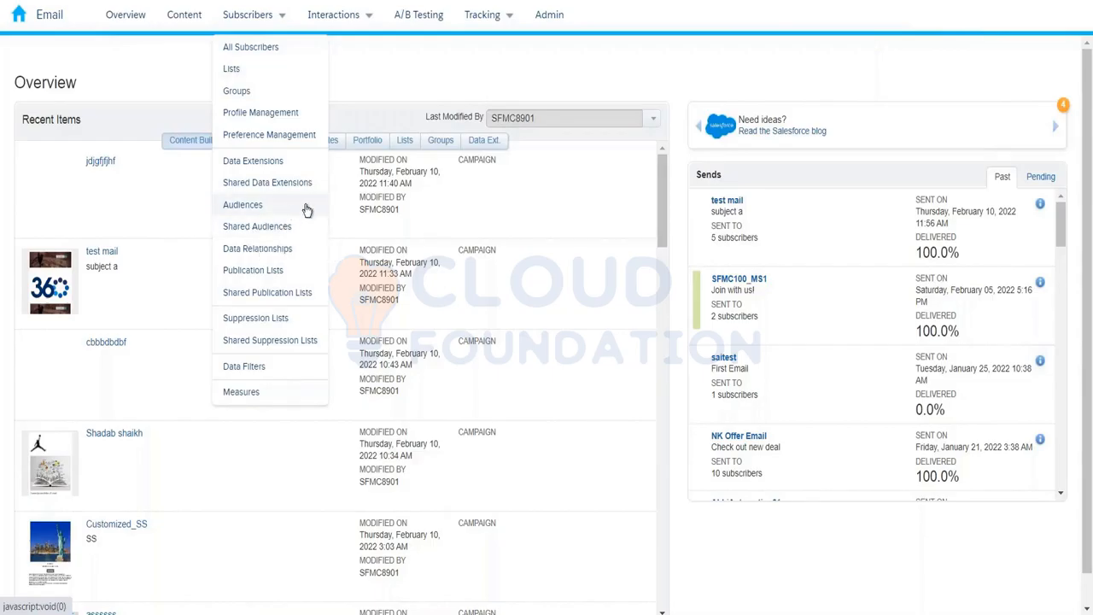
Choose Suppression Lists to view the table of 14 existing suppression lists.
click(275, 318)
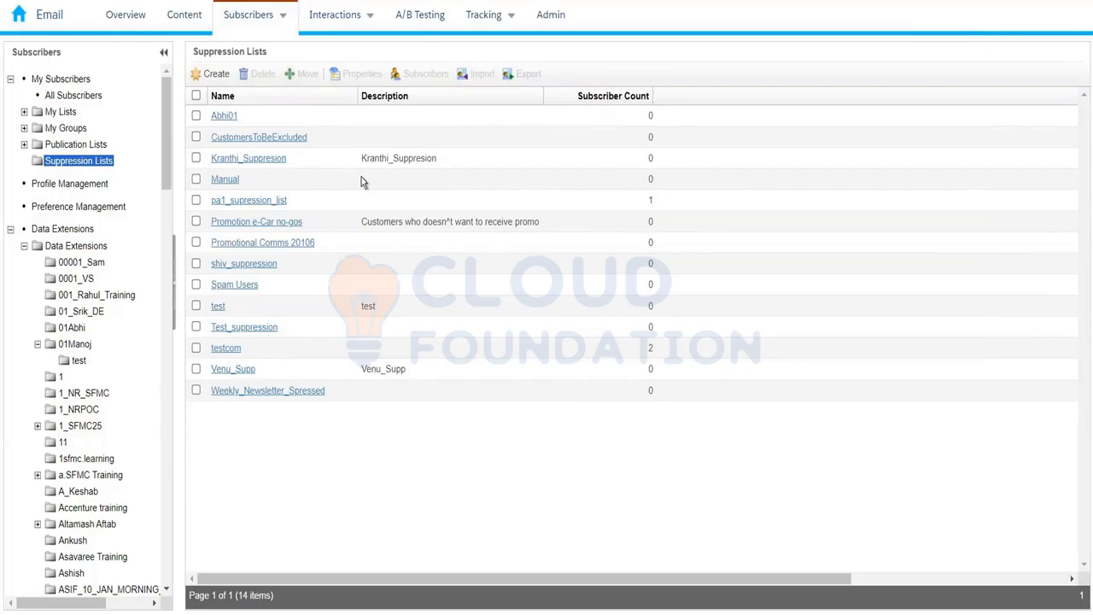
Create a new suppression list named ExcludeTheCustomers and save it.
click(216, 75)
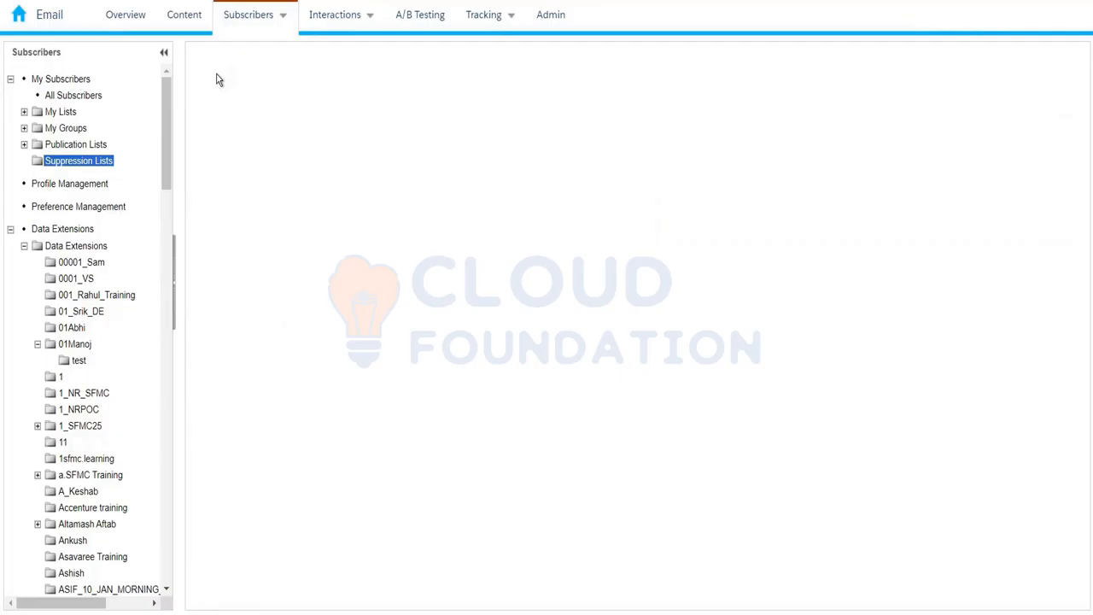
click(266, 134)
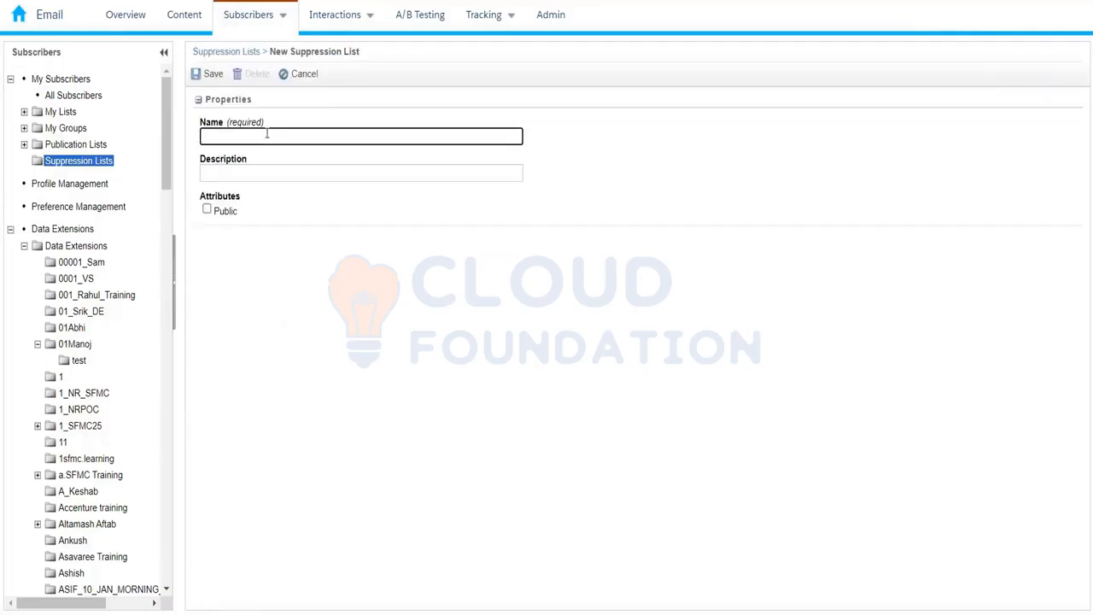
text(Exclue)
key(BackSpace)
text(de)
text(The)
text(Cu)
key(BackSpace)
text(ustomers)
click(193, 78)
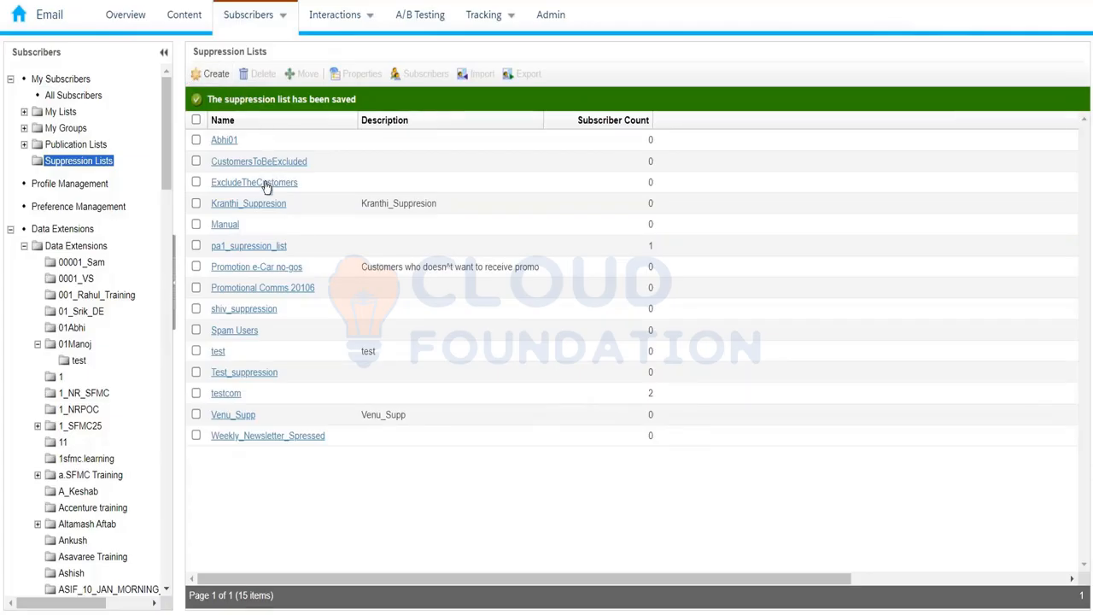
Open ExcludeTheCustomers to confirm it has no subscribers.
click(267, 185)
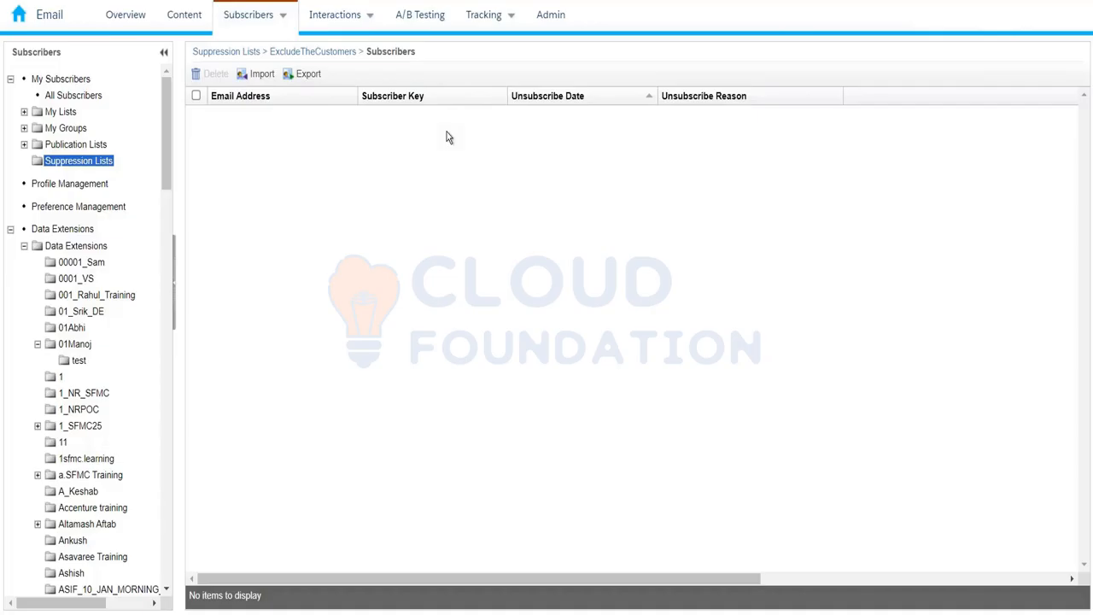
Show all 130 data extensions from the left folder tree.
click(76, 246)
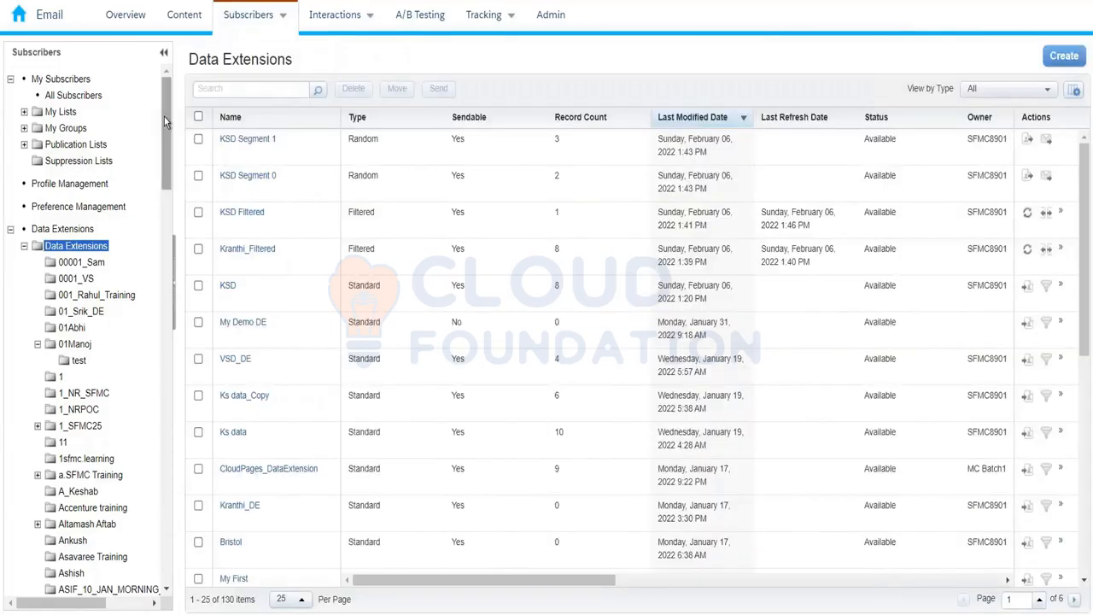
Scroll the left folder tree back up toward the Subscribers menu.
drag(165, 121, 162, 261)
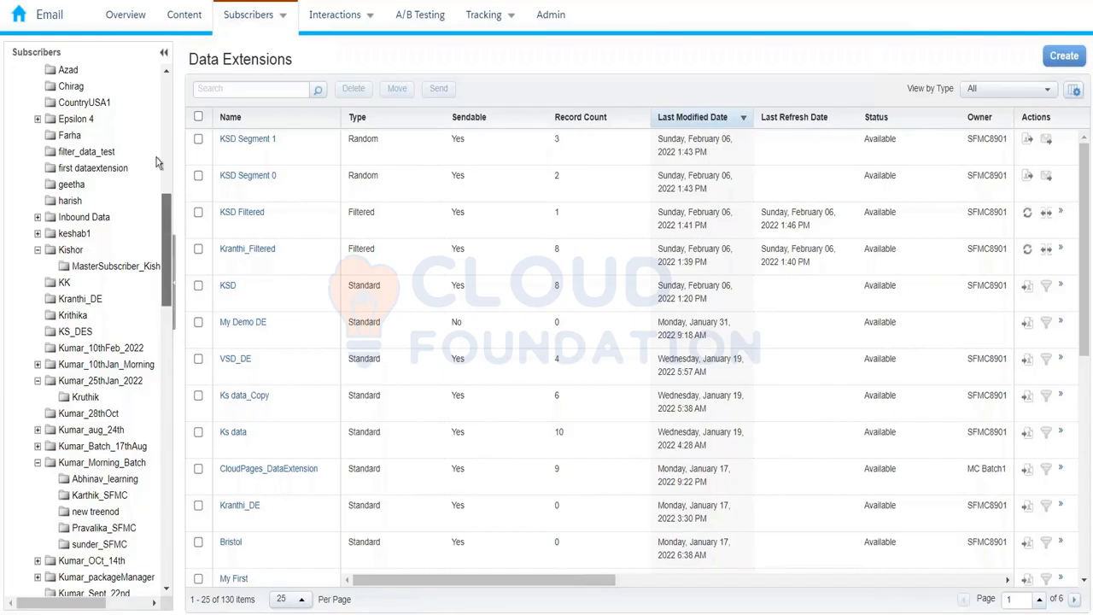
scroll(156, 157, up, 10)
mouse_move(245, 18)
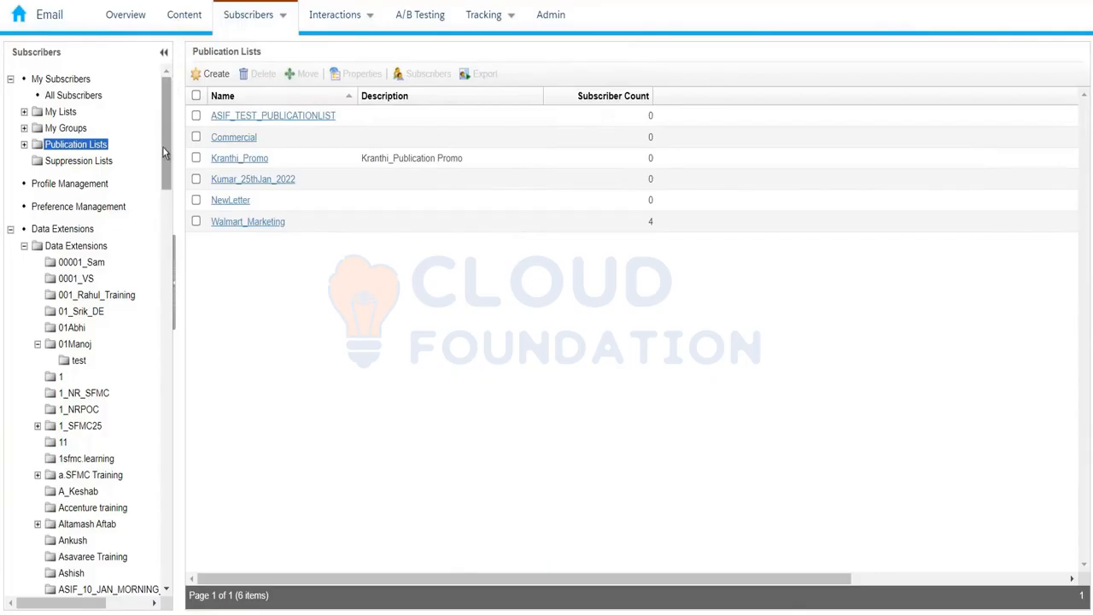
Scroll down through the Data Extensions folders in the left tree.
drag(164, 143, 159, 220)
scroll(159, 220, down, 3)
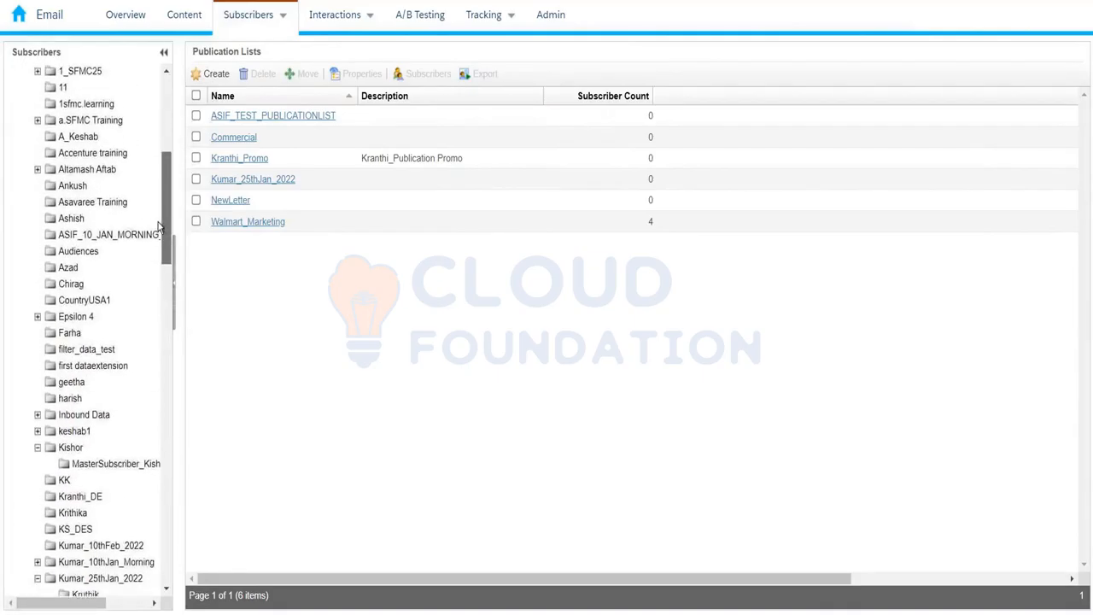
scroll(156, 248, down, 1)
scroll(155, 249, down, 3)
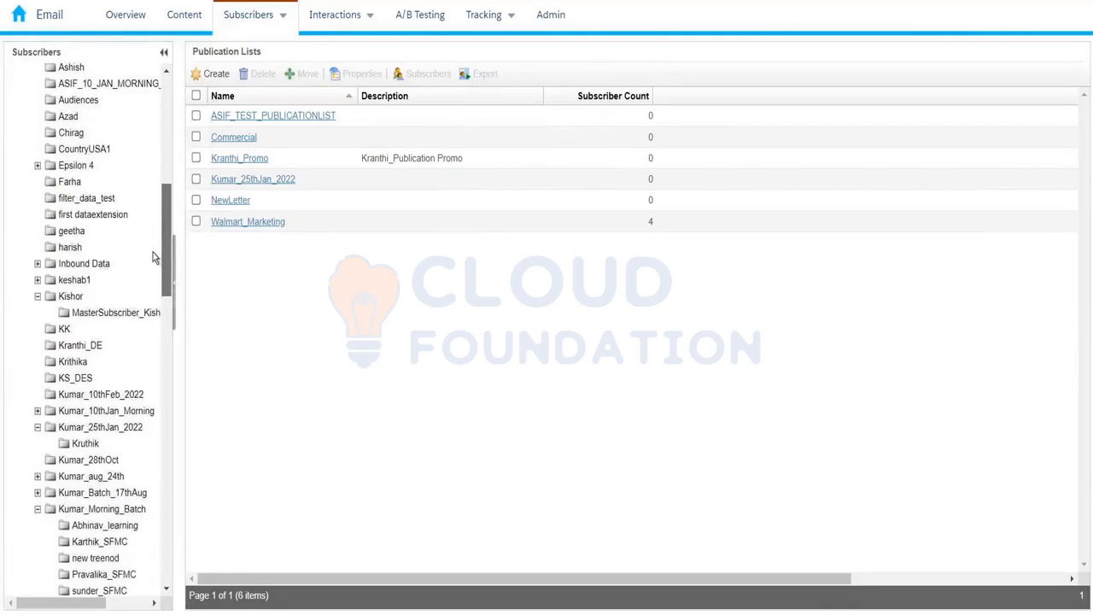
scroll(152, 259, down, 1)
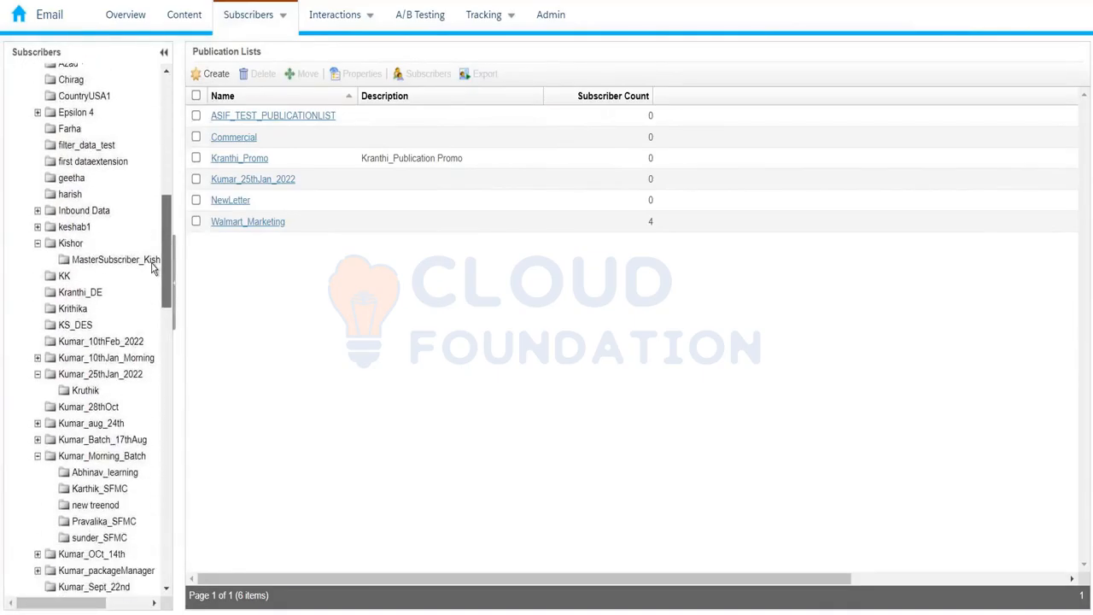
Review the five records of InterestedCustomer_10thFeb2022 in Kumar_10thFeb_2022, then duplicate the browser tab.
click(129, 343)
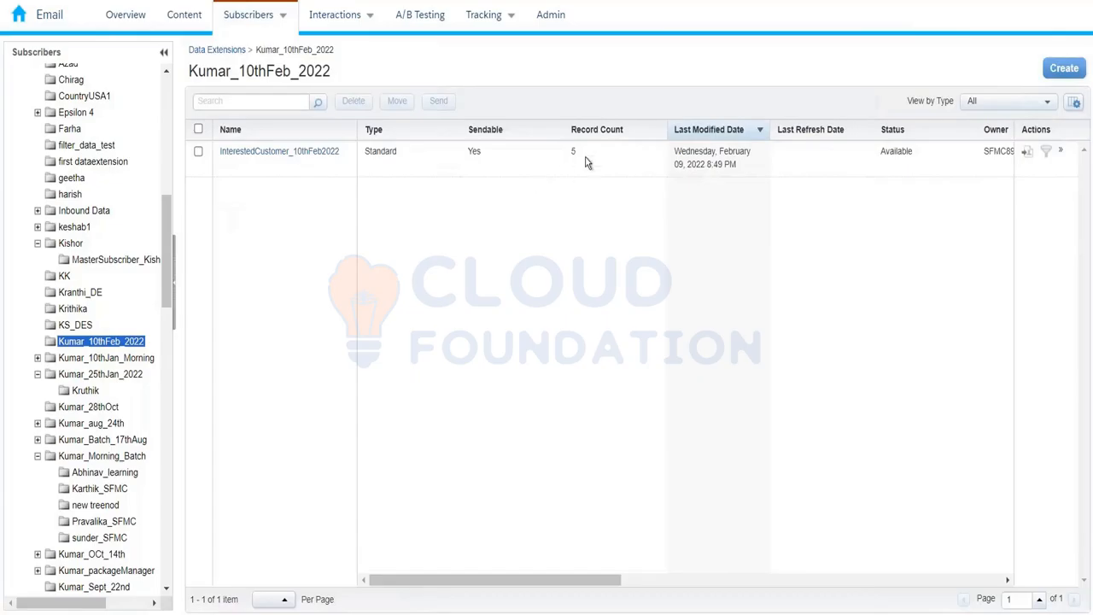
click(327, 153)
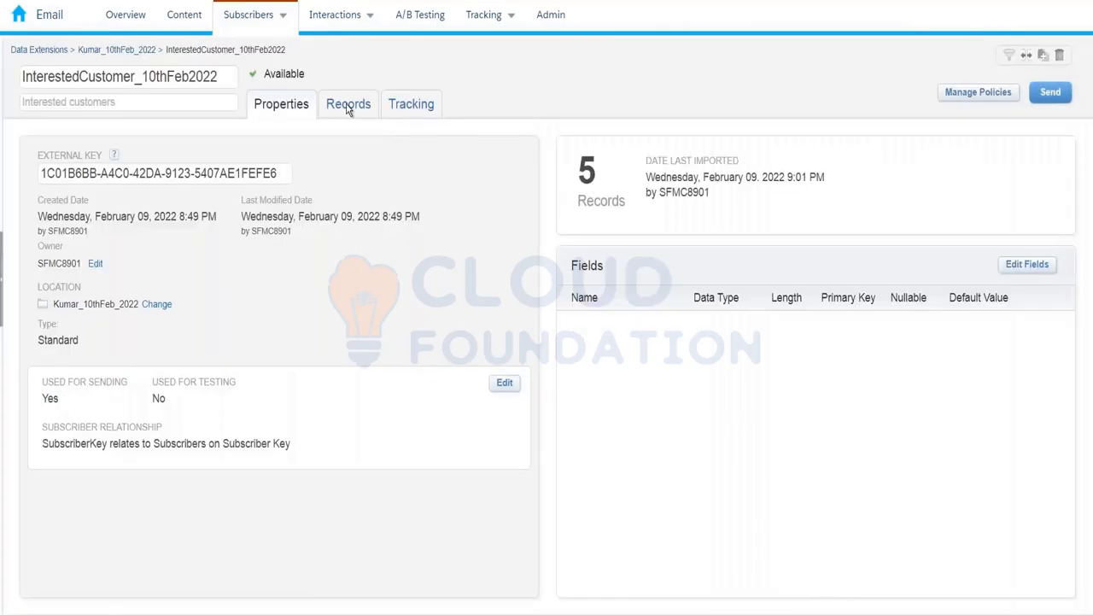
click(347, 106)
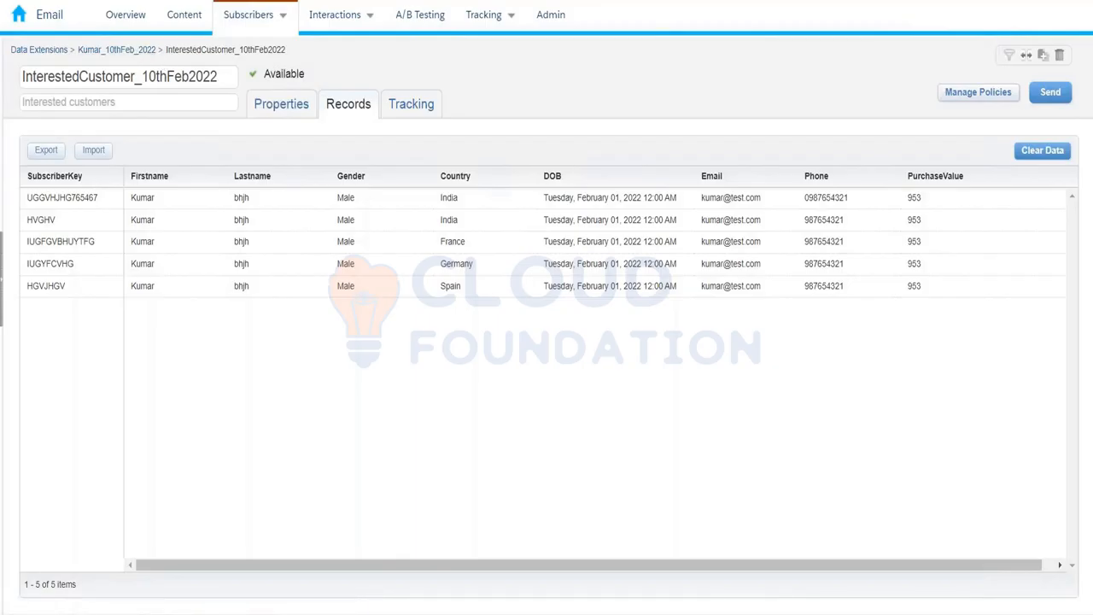
right_click(87, 0)
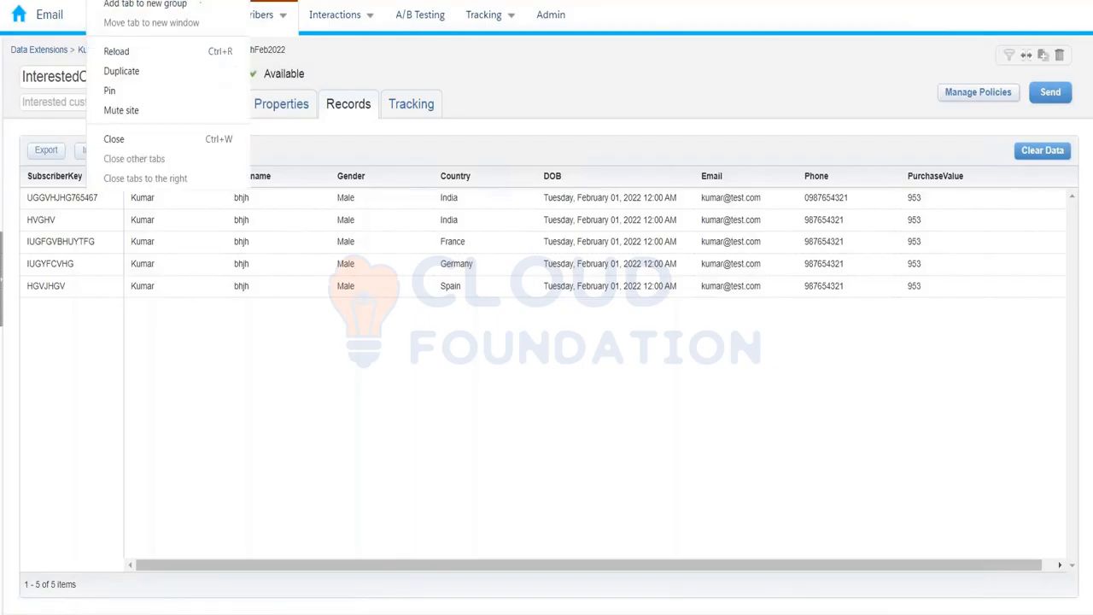
click(115, 74)
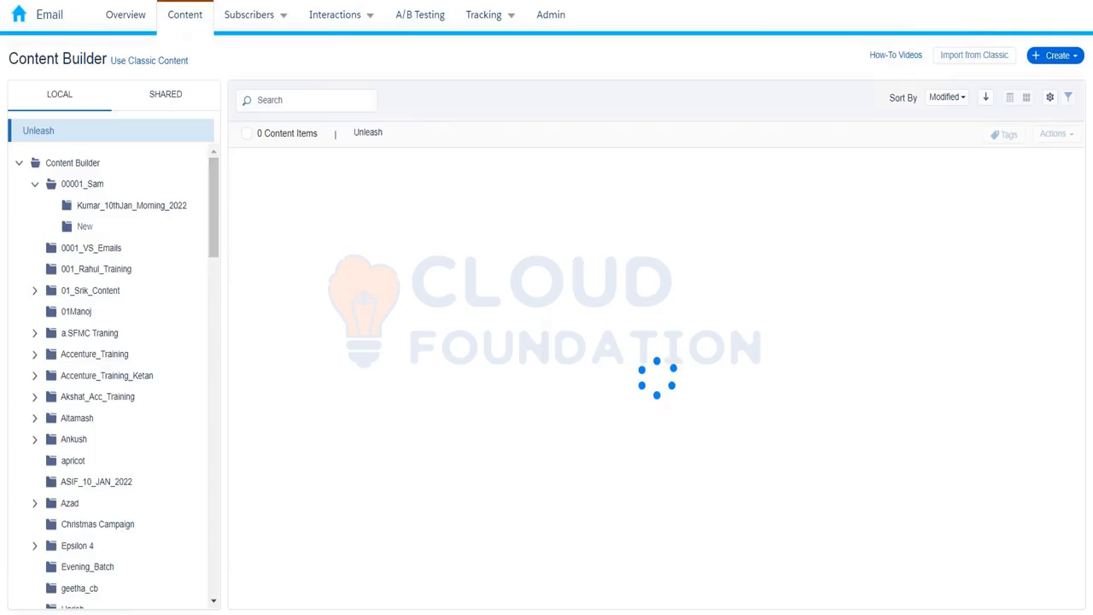
Refresh the Content Builder listing, check shared content, then return to the LOCAL folder tree.
click(77, 163)
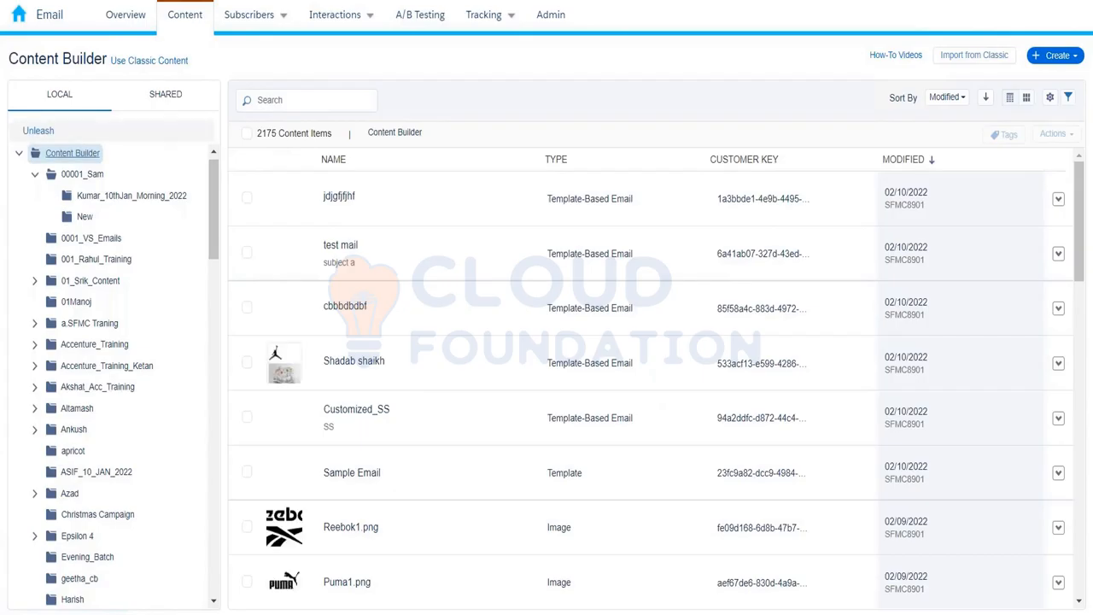
click(200, 31)
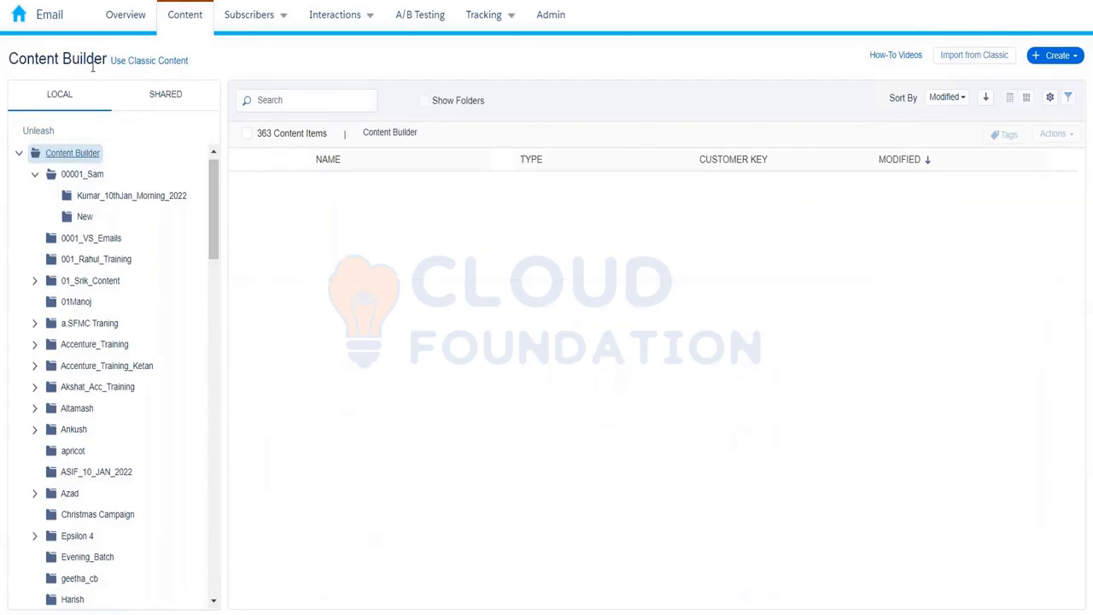
drag(9, 58, 107, 59)
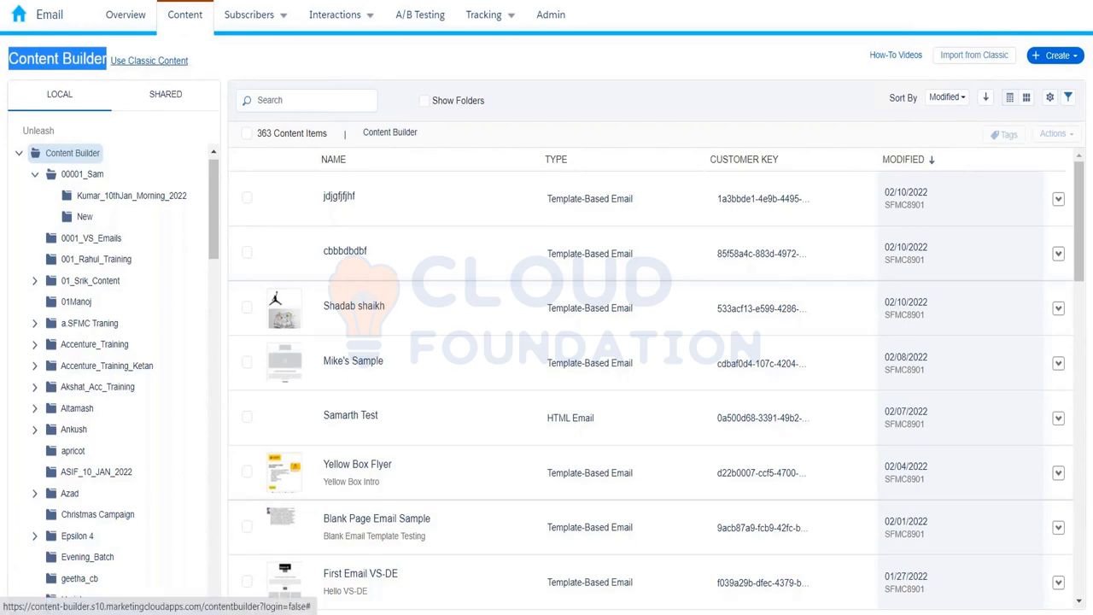
click(201, 64)
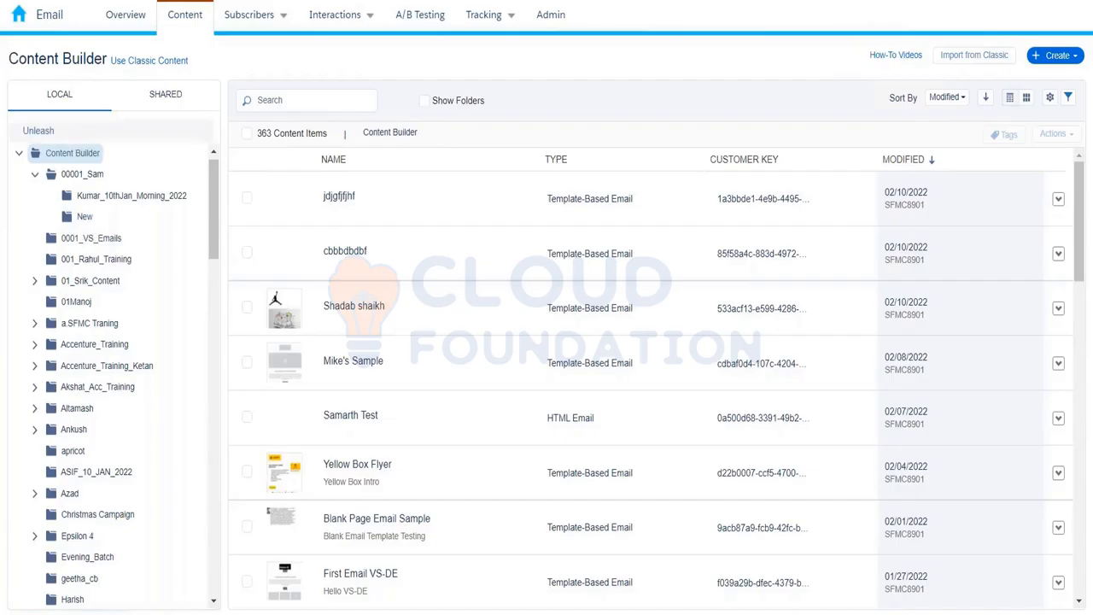
click(173, 104)
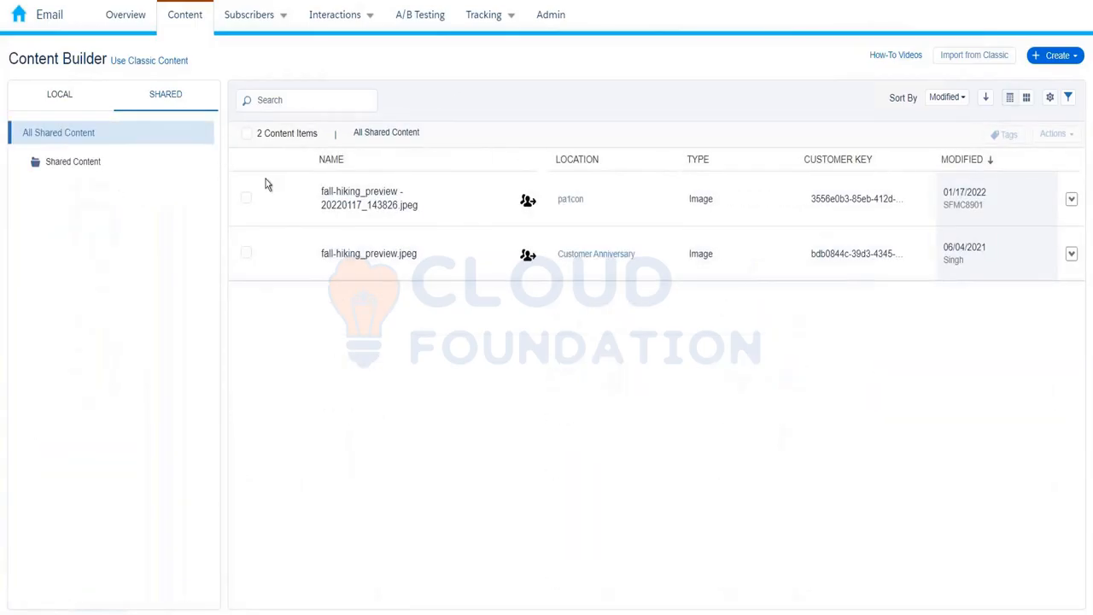
mouse_move(962, 30)
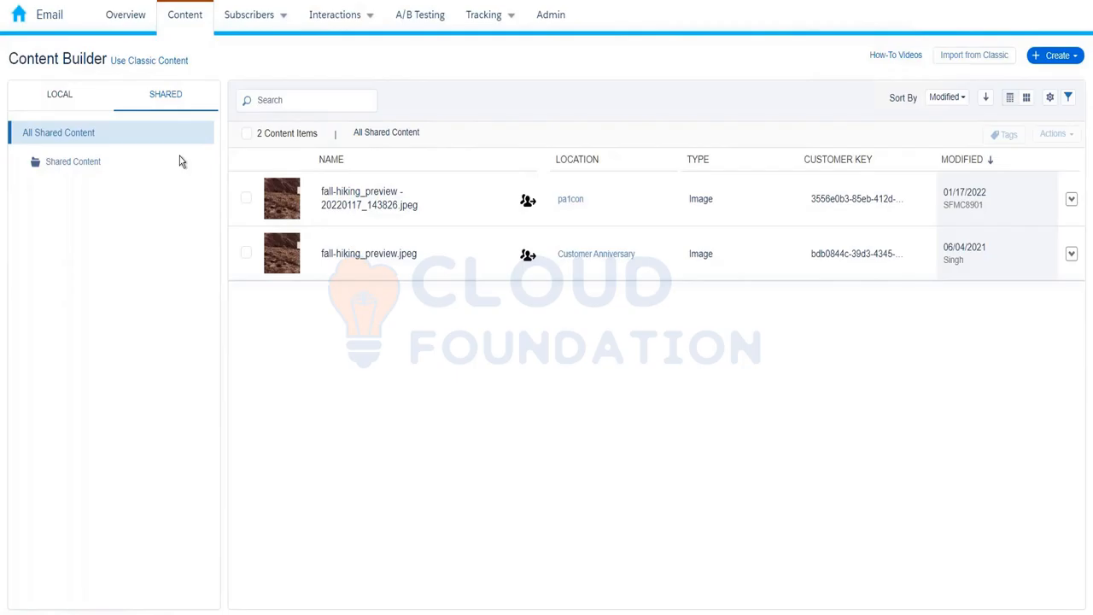
click(78, 103)
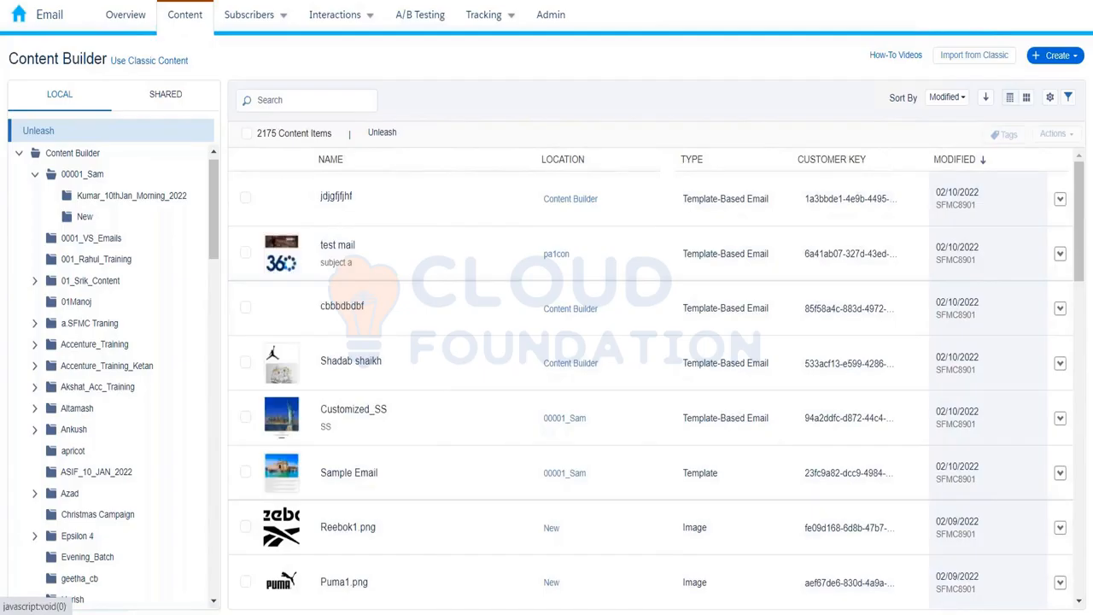
Add a Kumar_10th_Feb subfolder under the top Content Builder folder and select it.
click(92, 157)
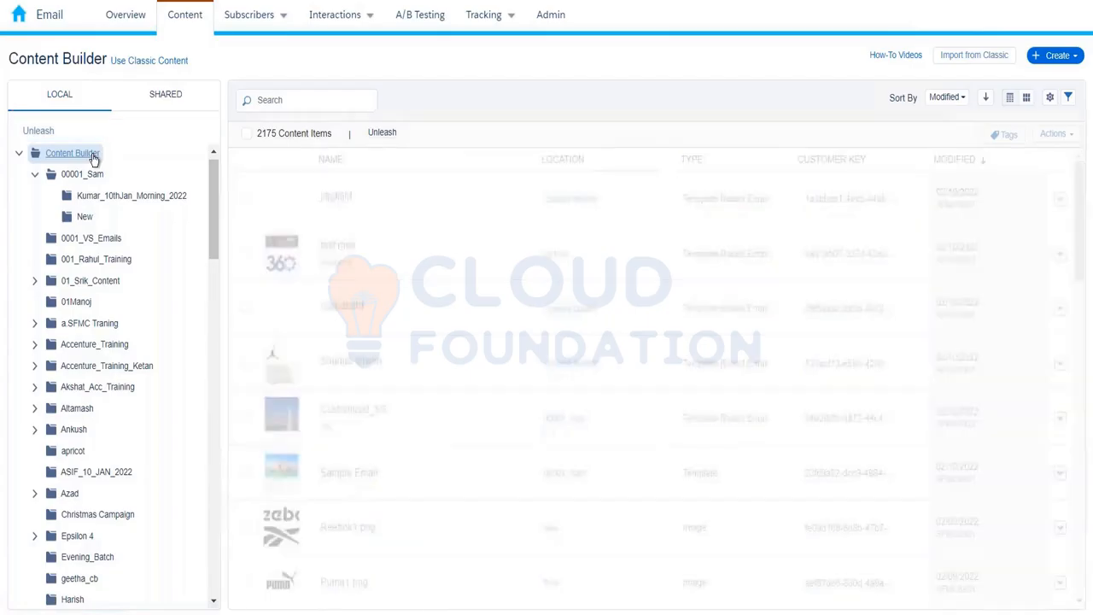
right_click(93, 157)
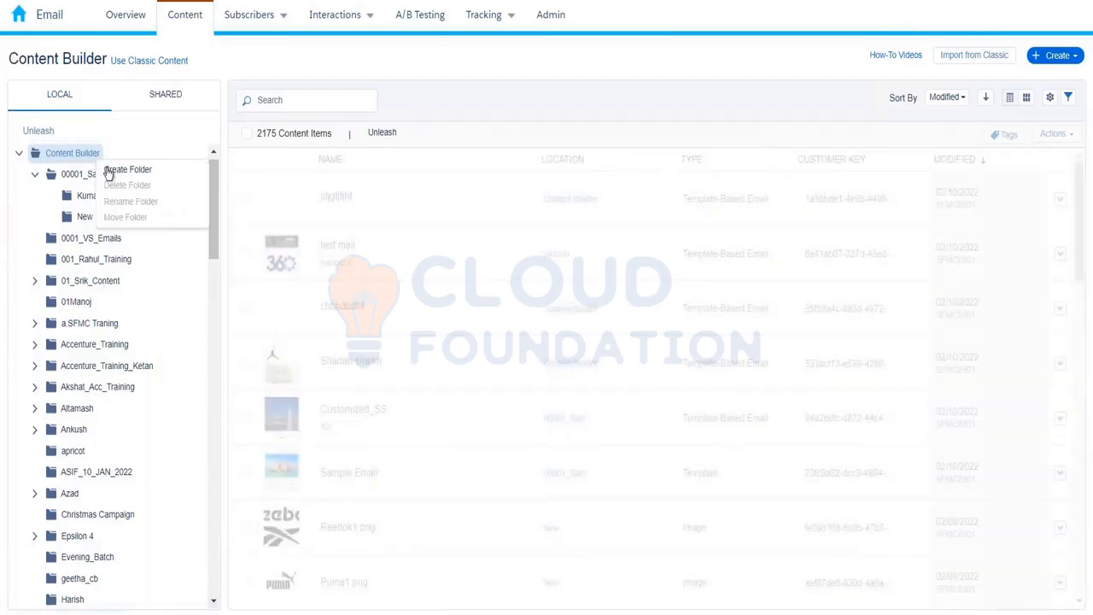
click(107, 170)
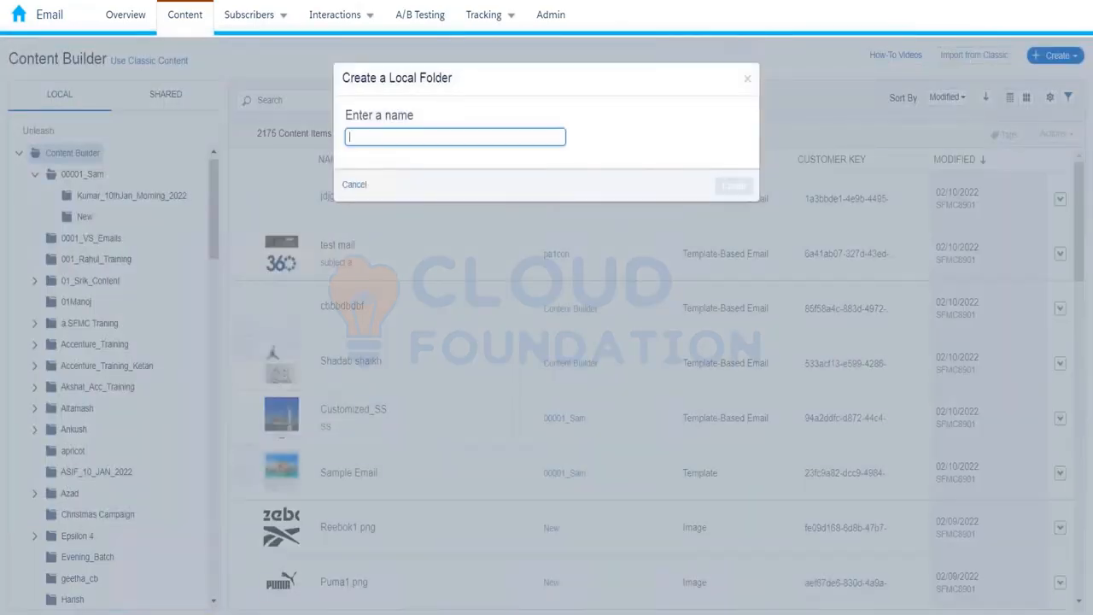
text(Kumar_10th)
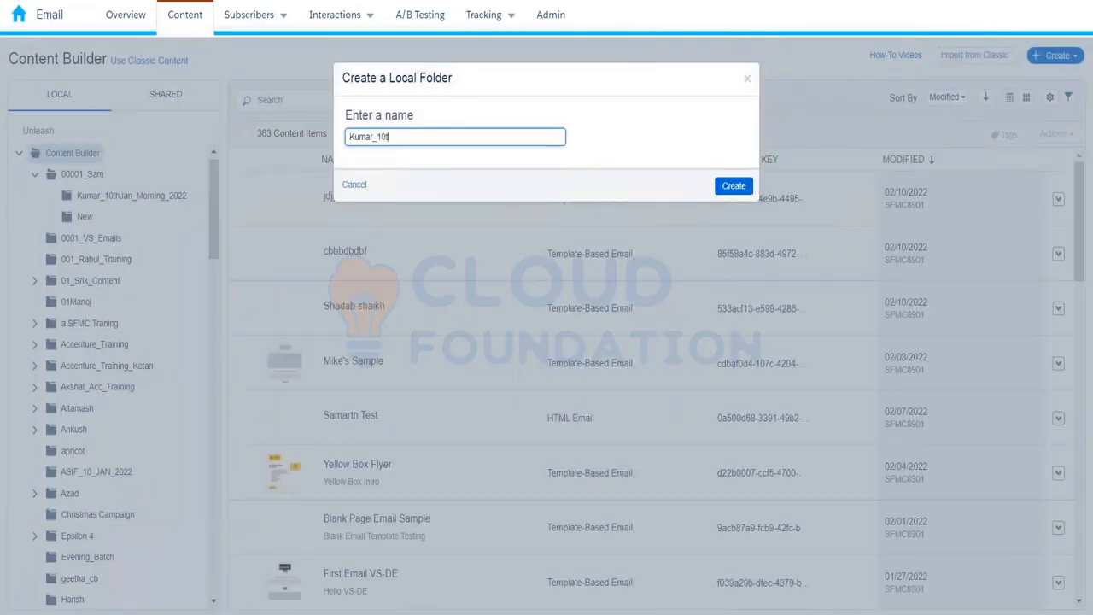
text(_Feb)
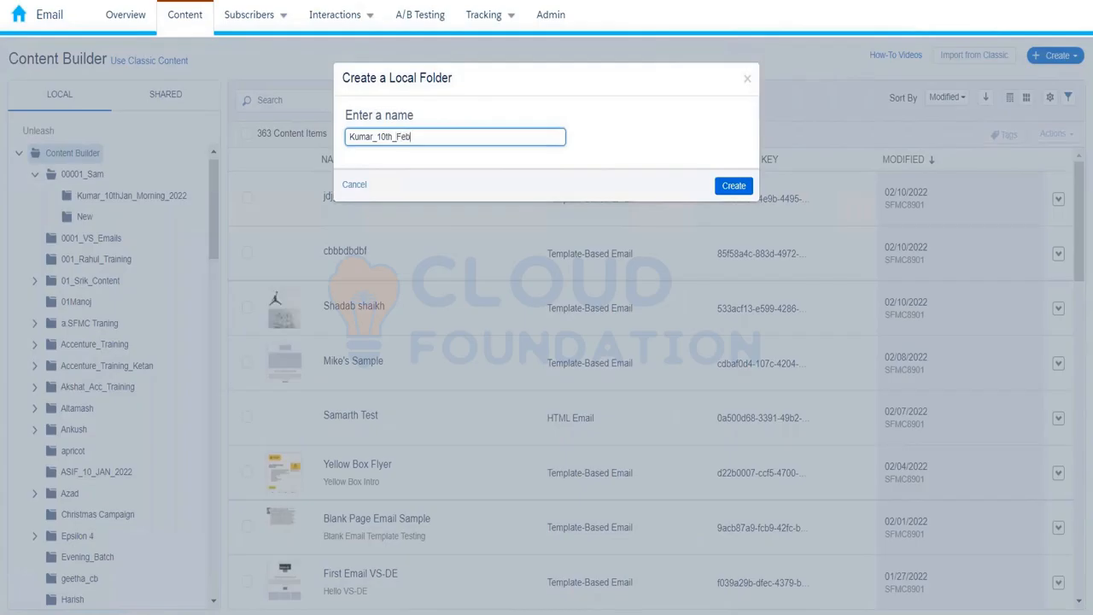
click(734, 186)
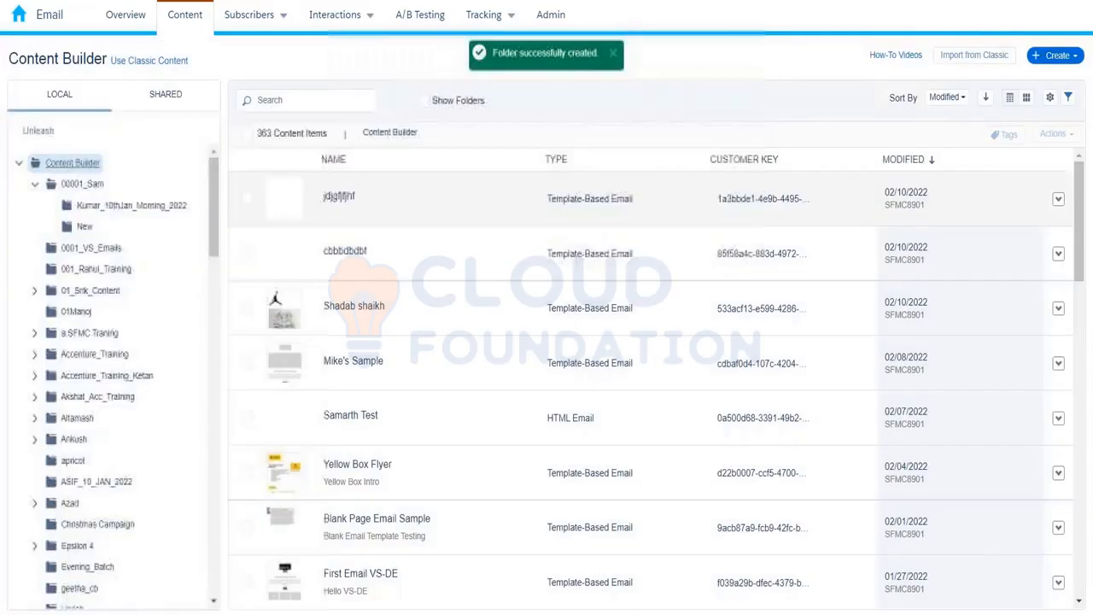
drag(215, 211, 222, 298)
click(106, 242)
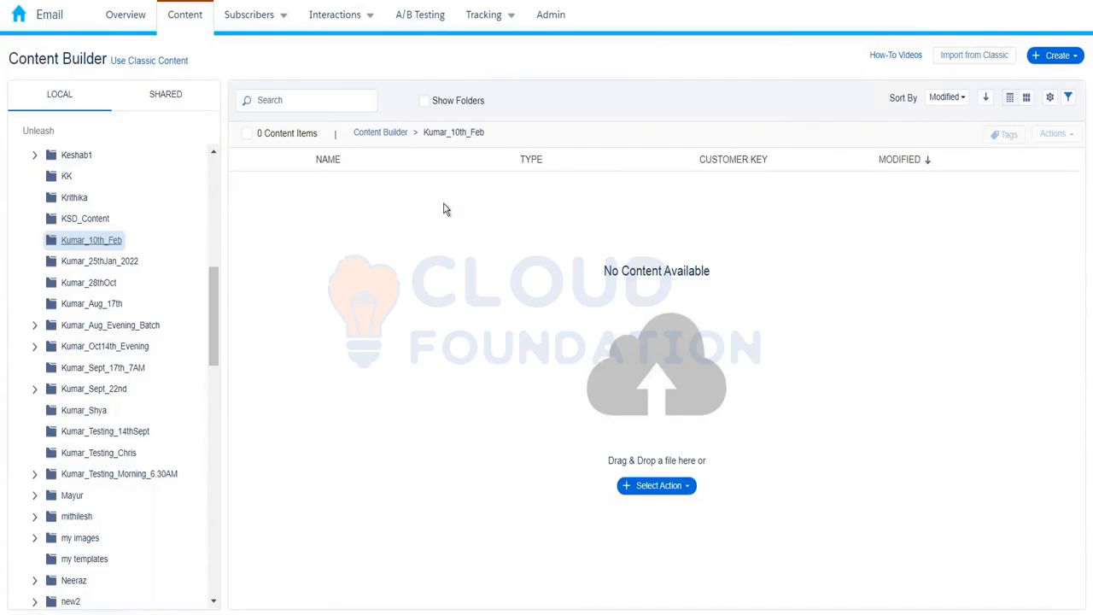
Choose Create > Upload > Content to bring up the file picker at Downloads.
click(1082, 59)
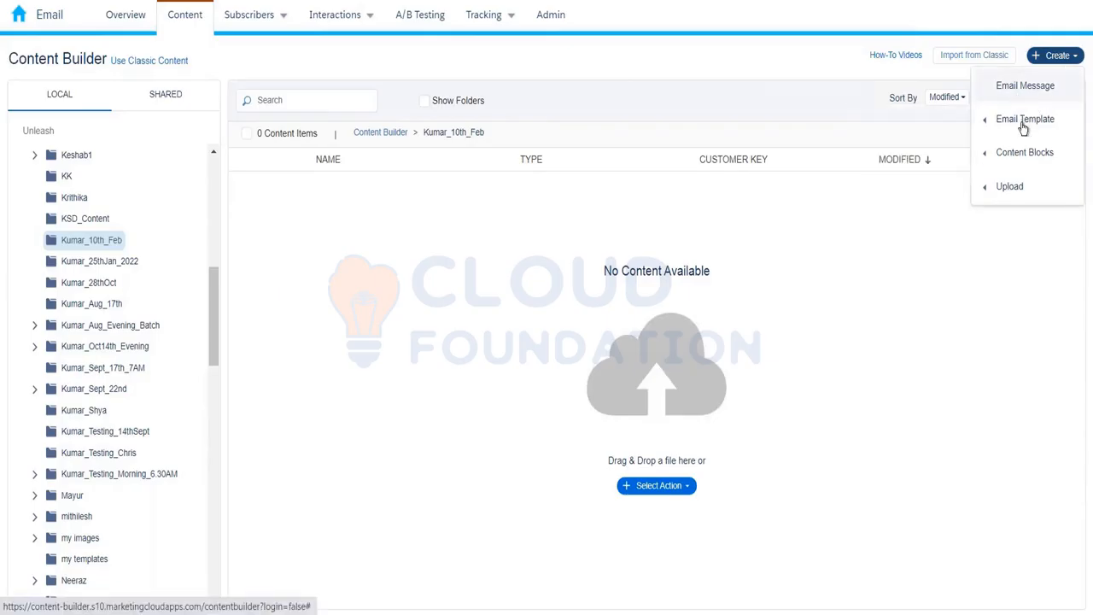
mouse_move(1032, 157)
mouse_move(1024, 185)
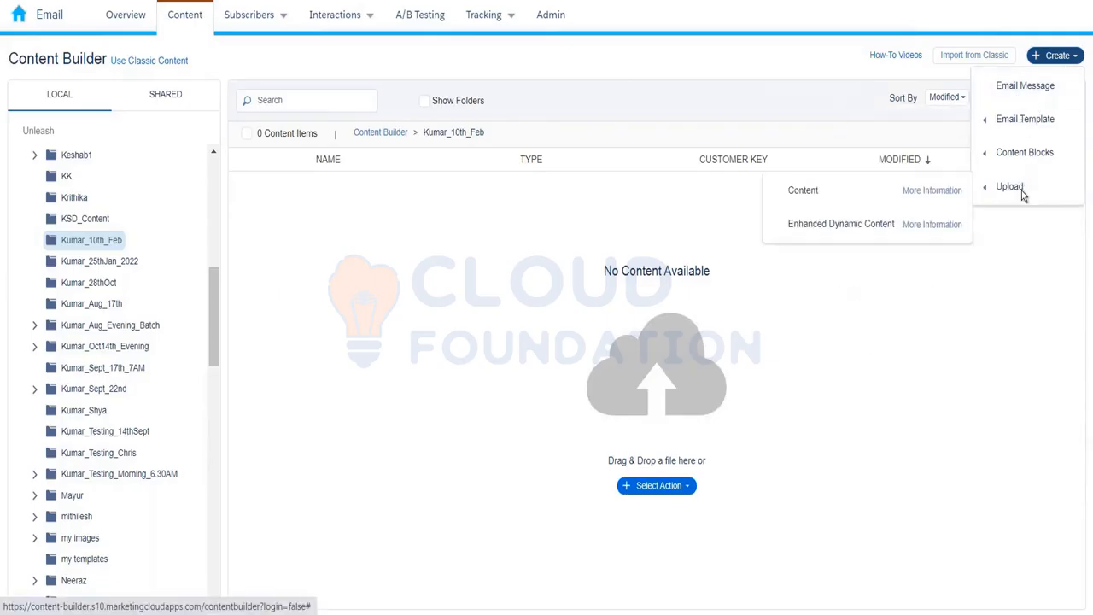
click(850, 193)
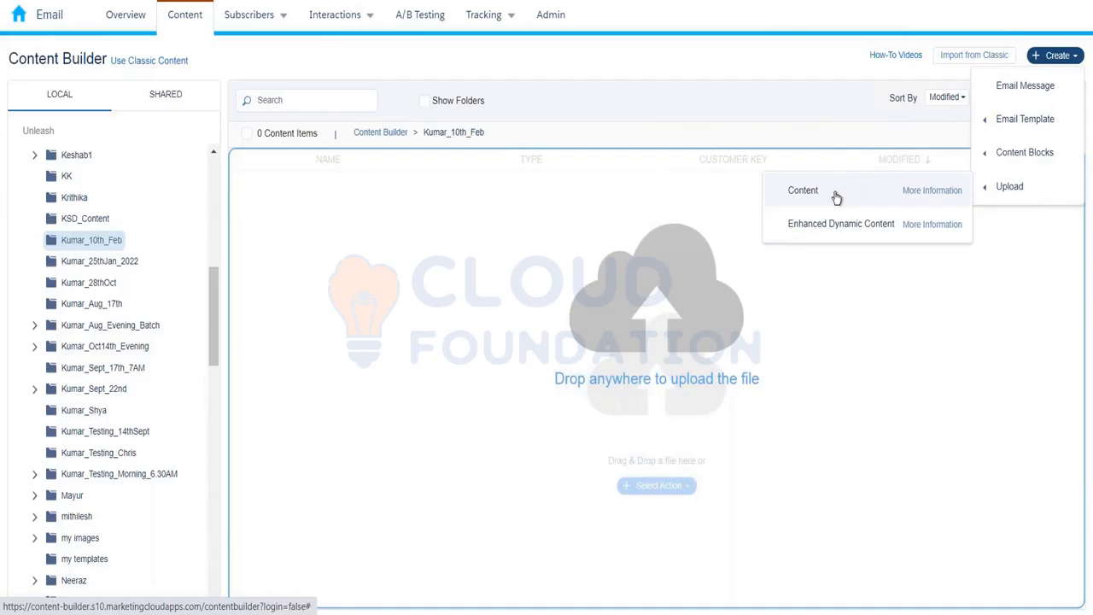
click(837, 195)
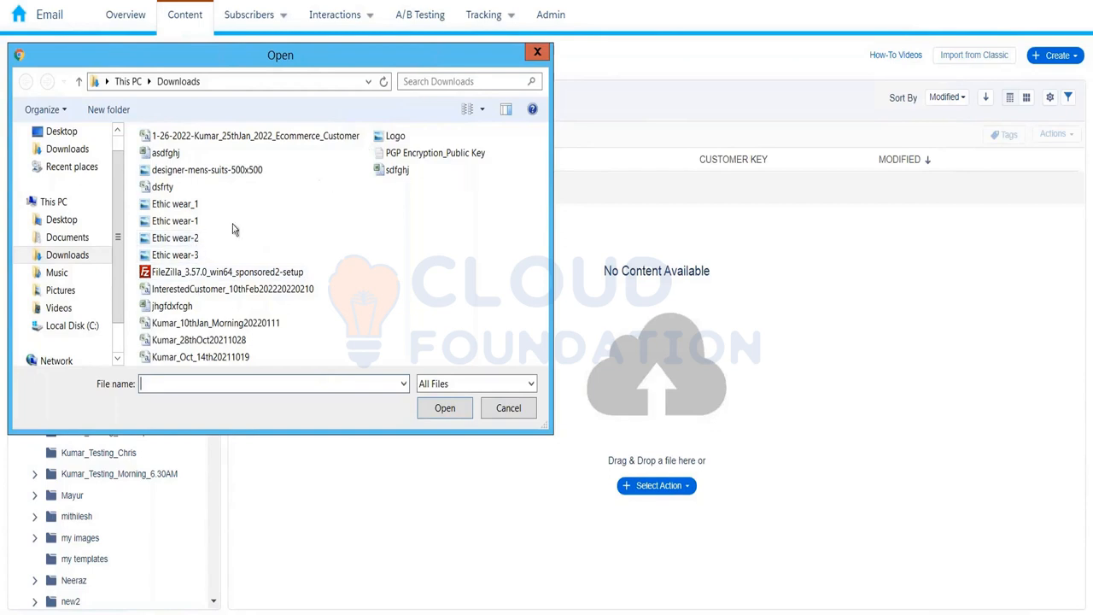
In Medium icons view, choose Logo from Downloads so Logo.jpg is queued for upload.
click(481, 109)
click(519, 49)
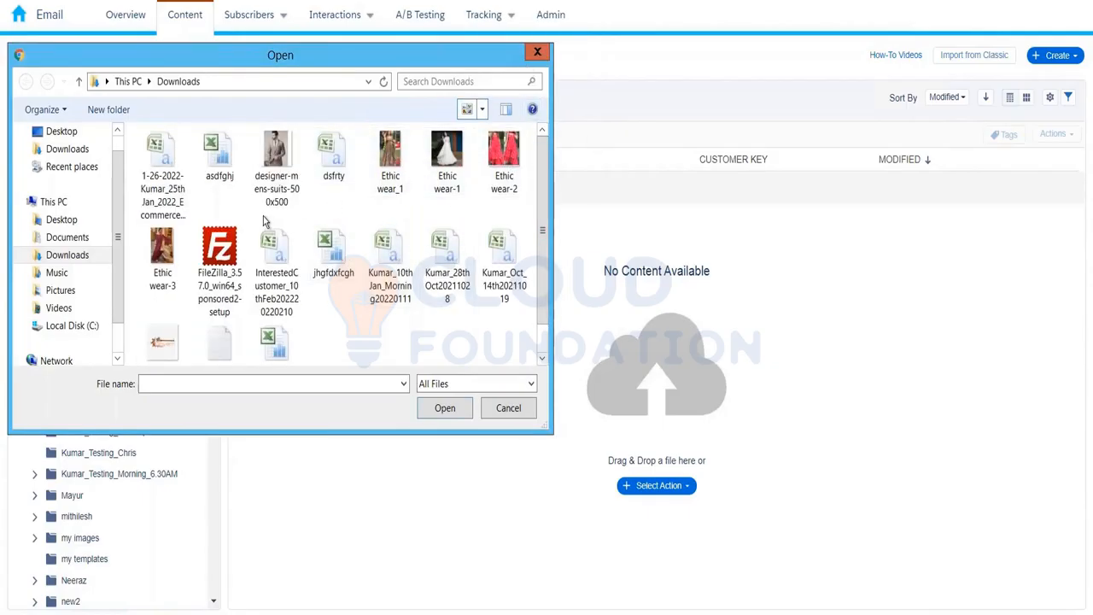
click(173, 320)
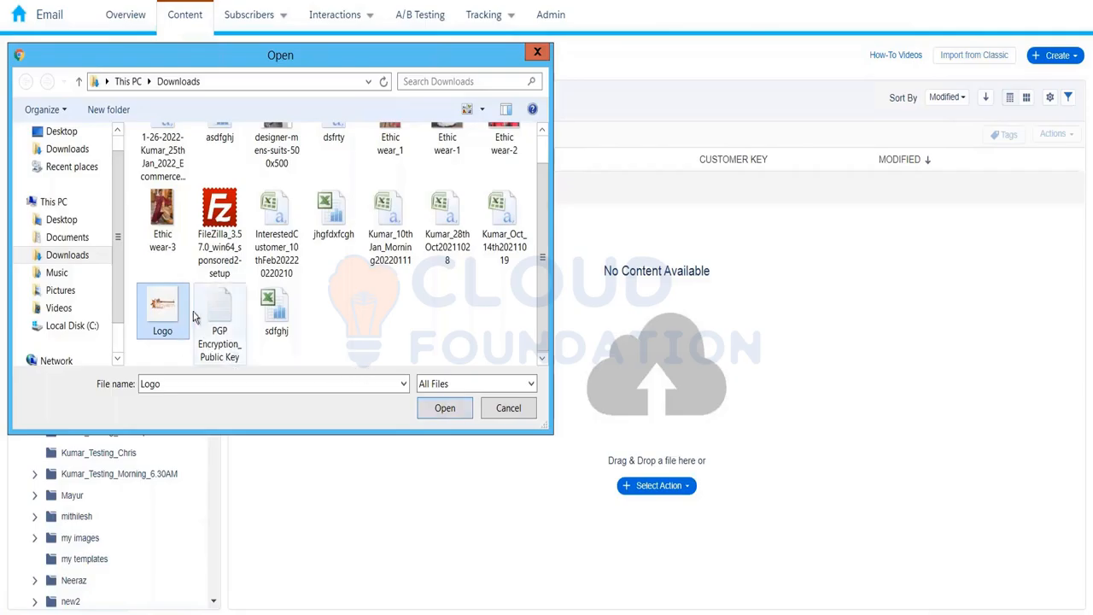
click(442, 408)
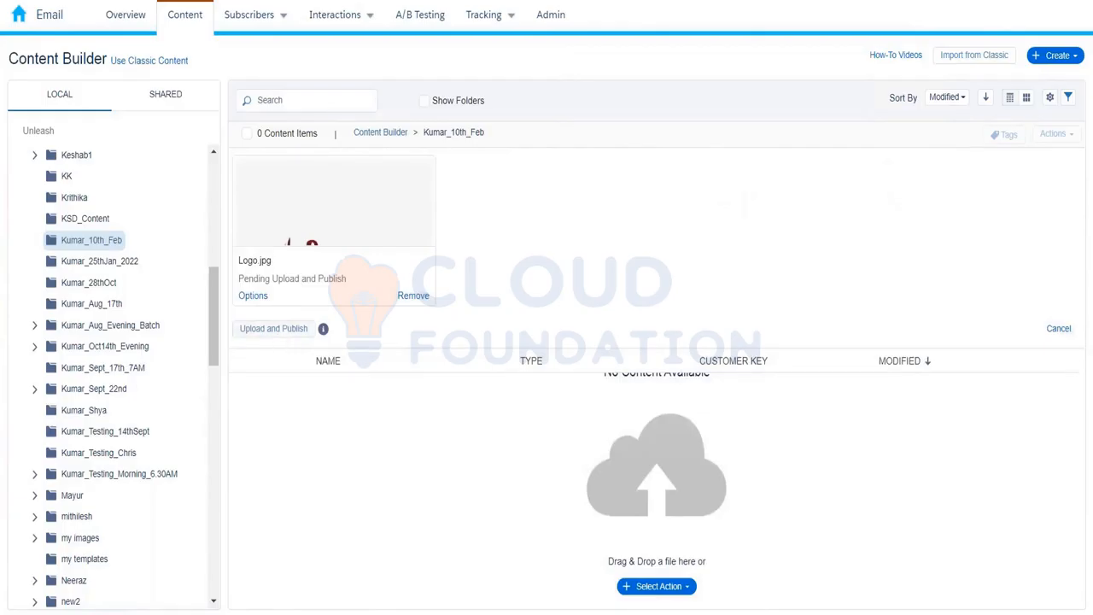
Upload and publish Logo.jpg and list it in the Kumar_10th_Feb folder.
click(273, 328)
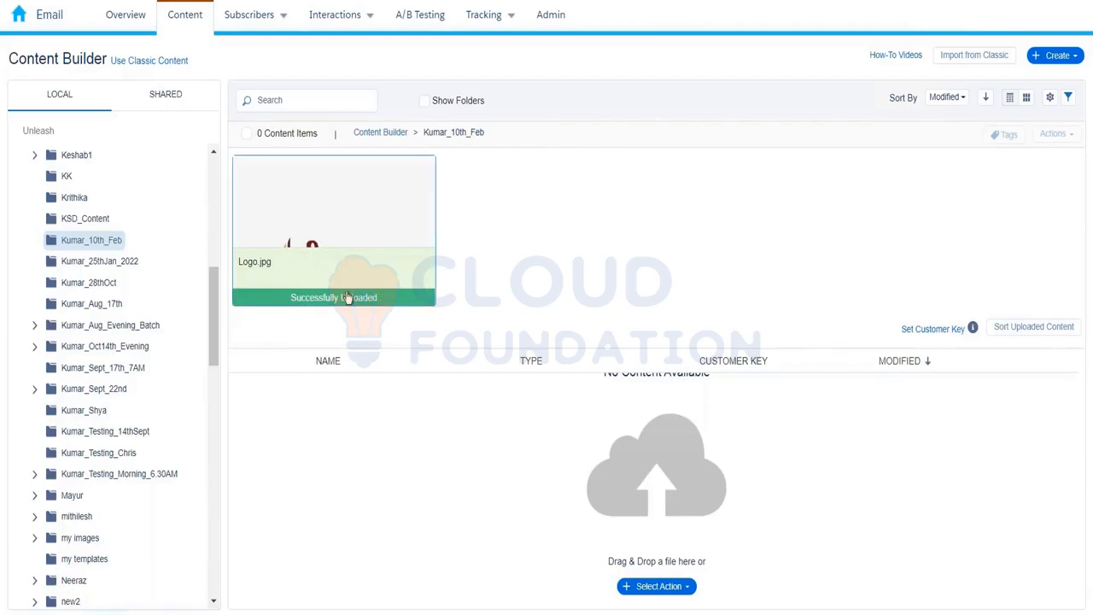
click(1023, 330)
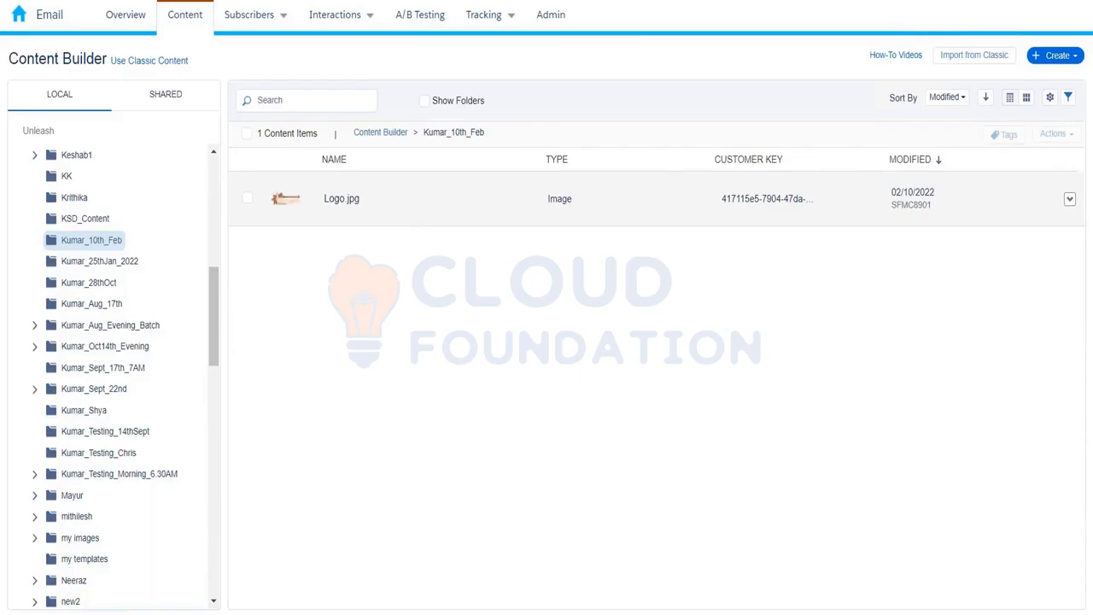
Open Logo.jpg's details and copy its hosted image URL.
click(342, 198)
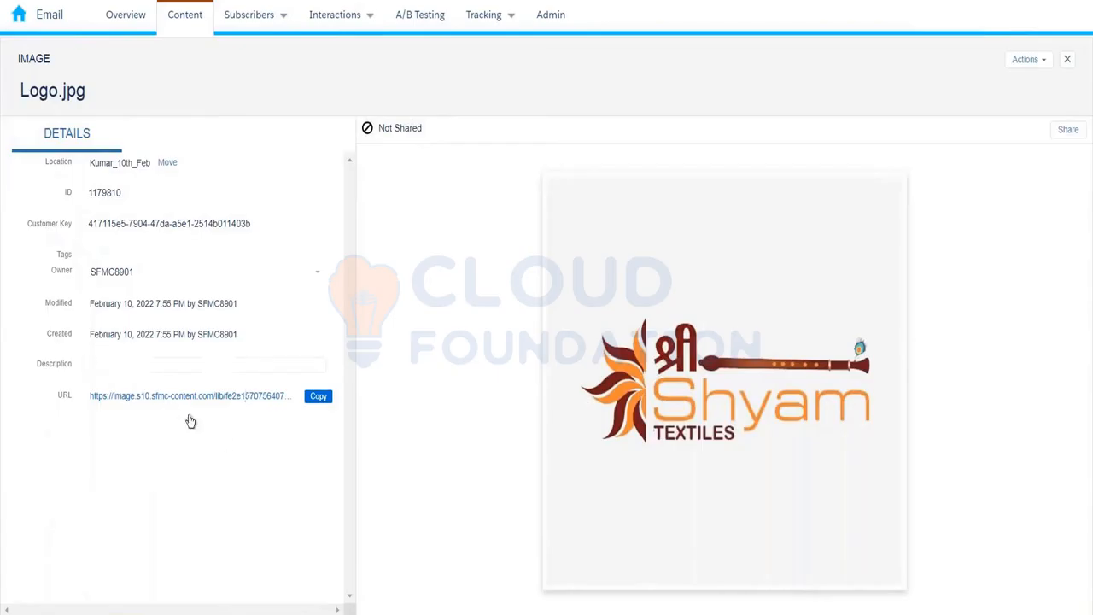
click(317, 397)
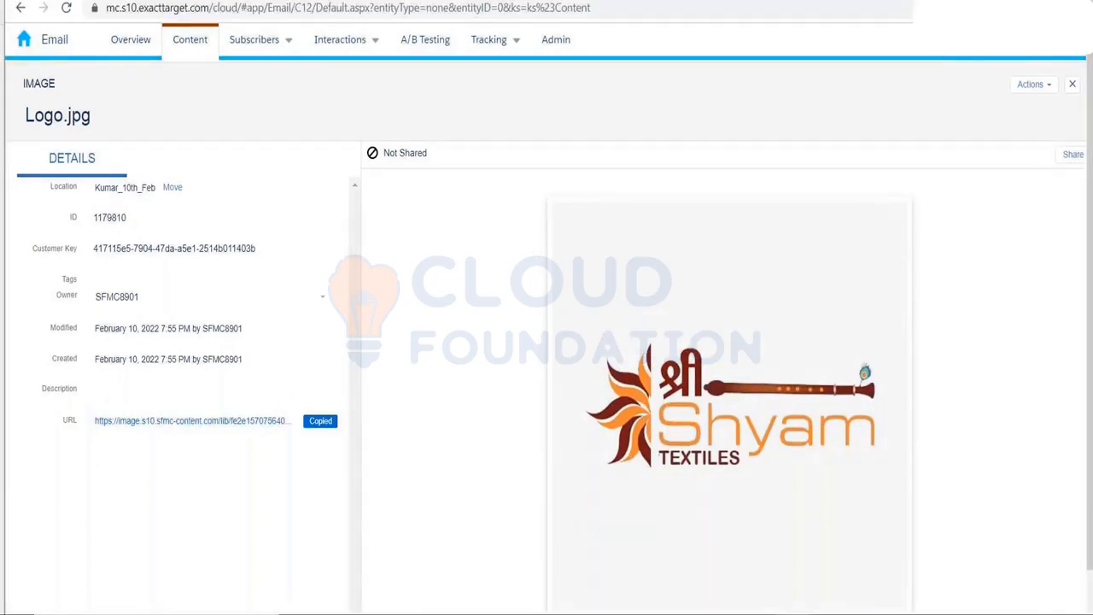
Load the copied Logo.jpg URL in a new tab, then close the image details.
key(ctrl+t)
key(ctrl+v)
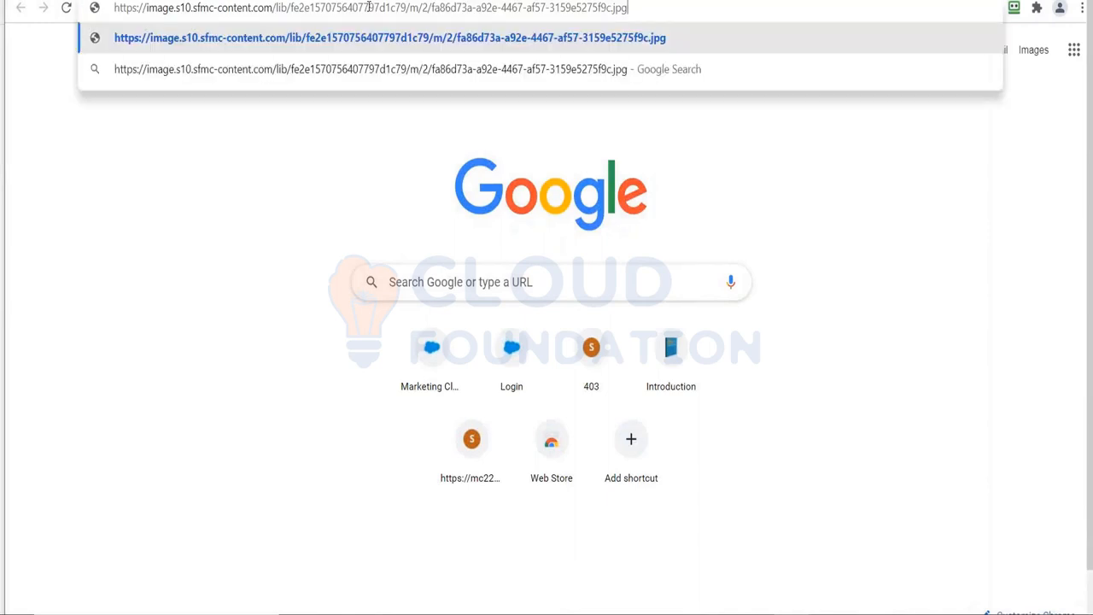
key(Return)
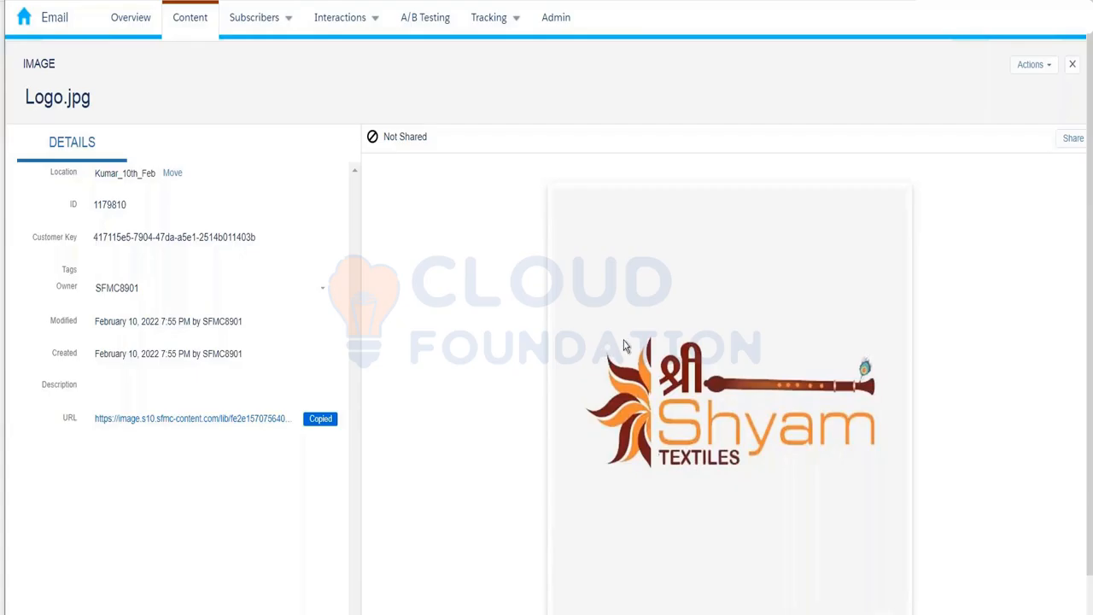
click(1072, 65)
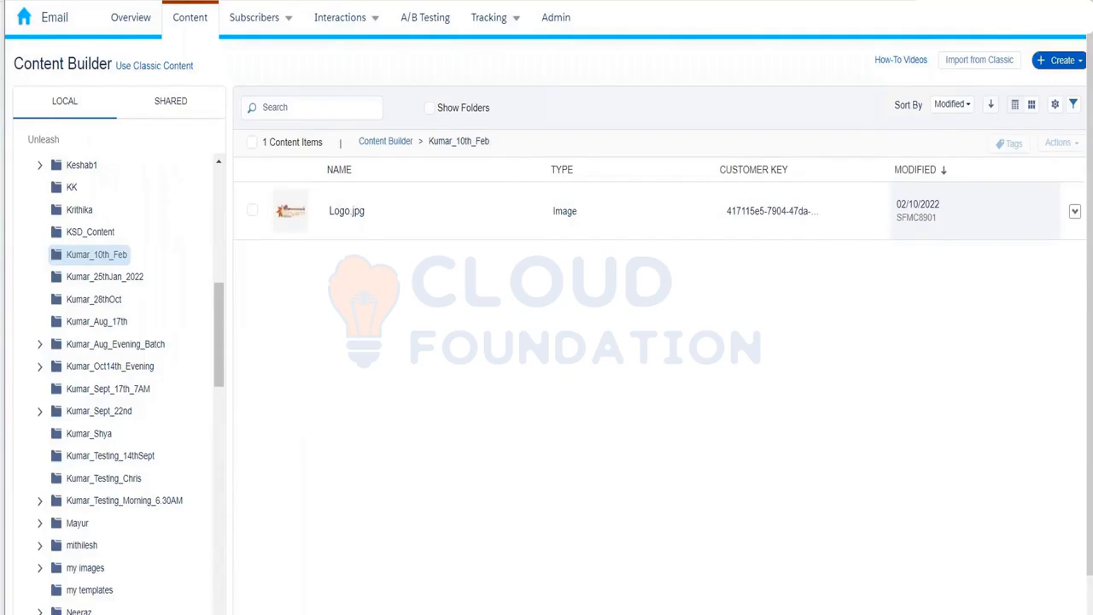
Show the Email Template options Paste HTML and From Existing Template under Create.
click(1059, 59)
mouse_move(1027, 86)
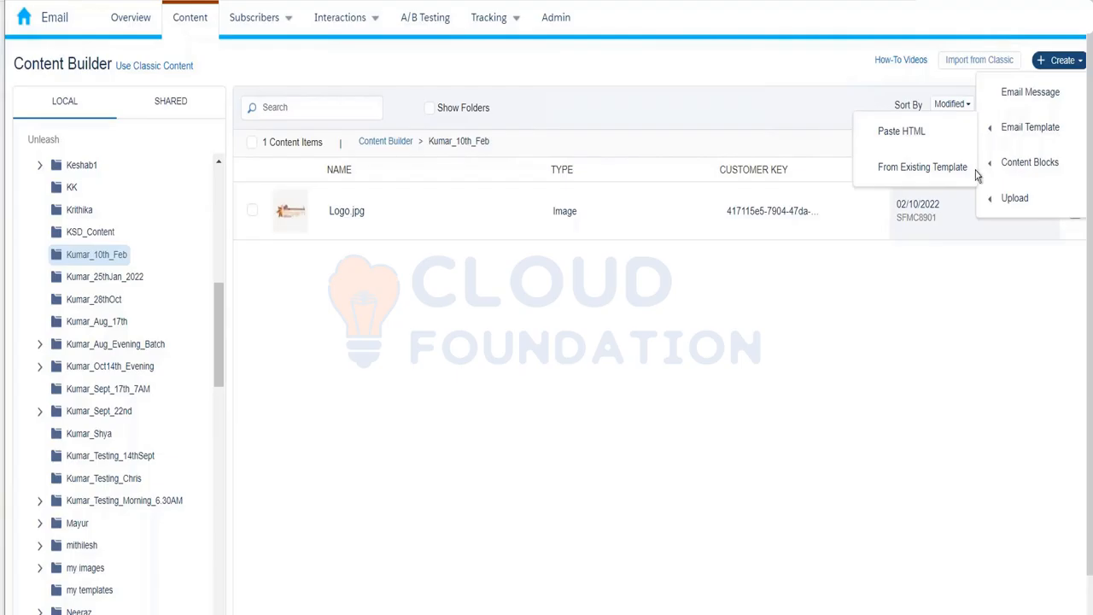
mouse_move(1044, 37)
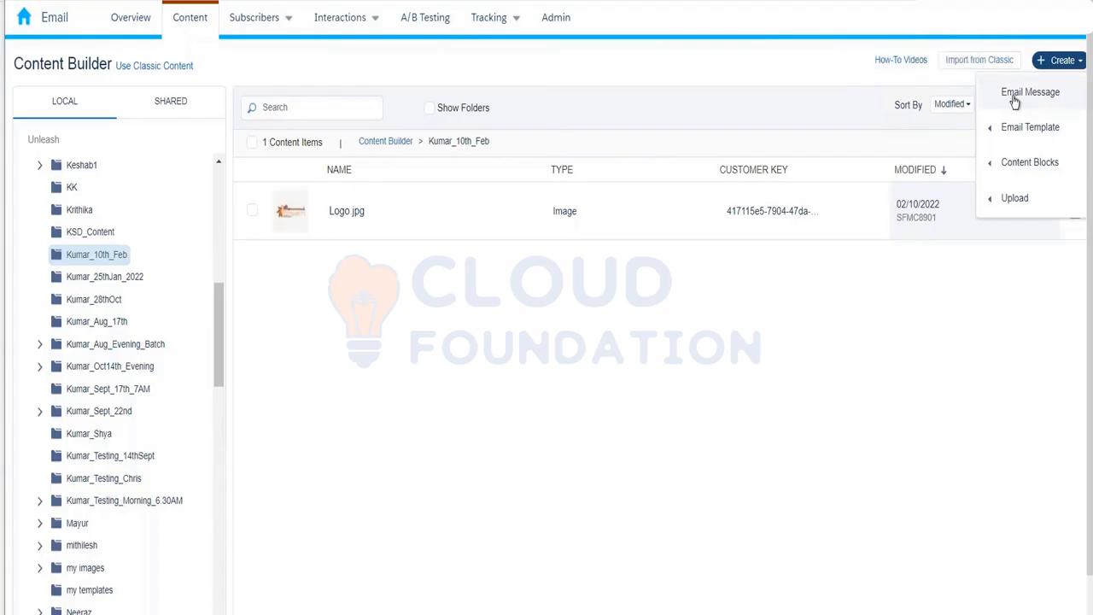
mouse_move(1014, 134)
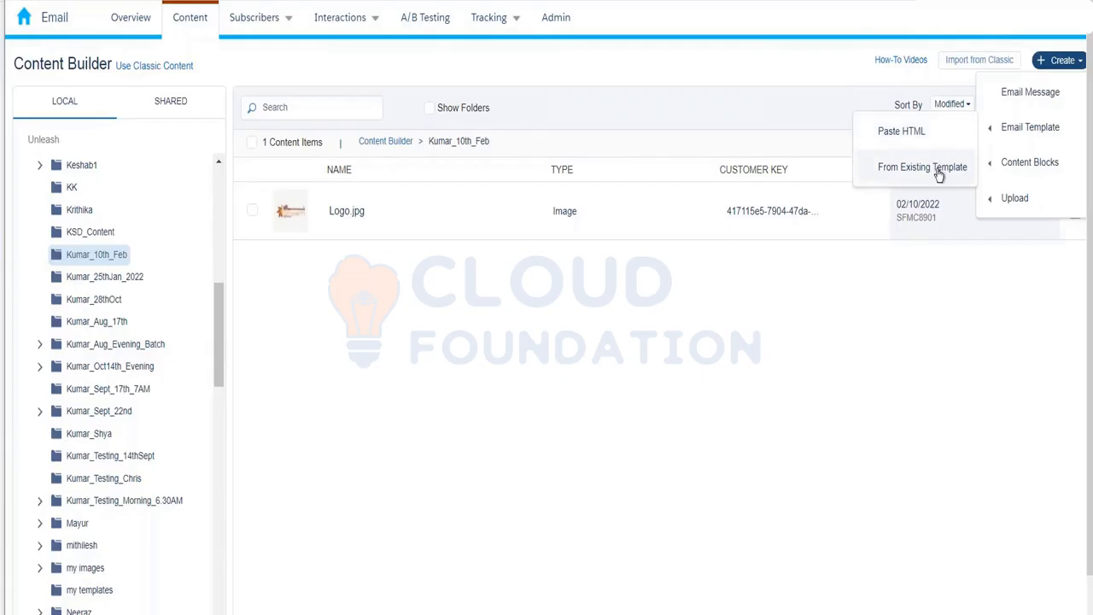
Start a blank Paste HTML email template, then back out of the editor.
click(905, 133)
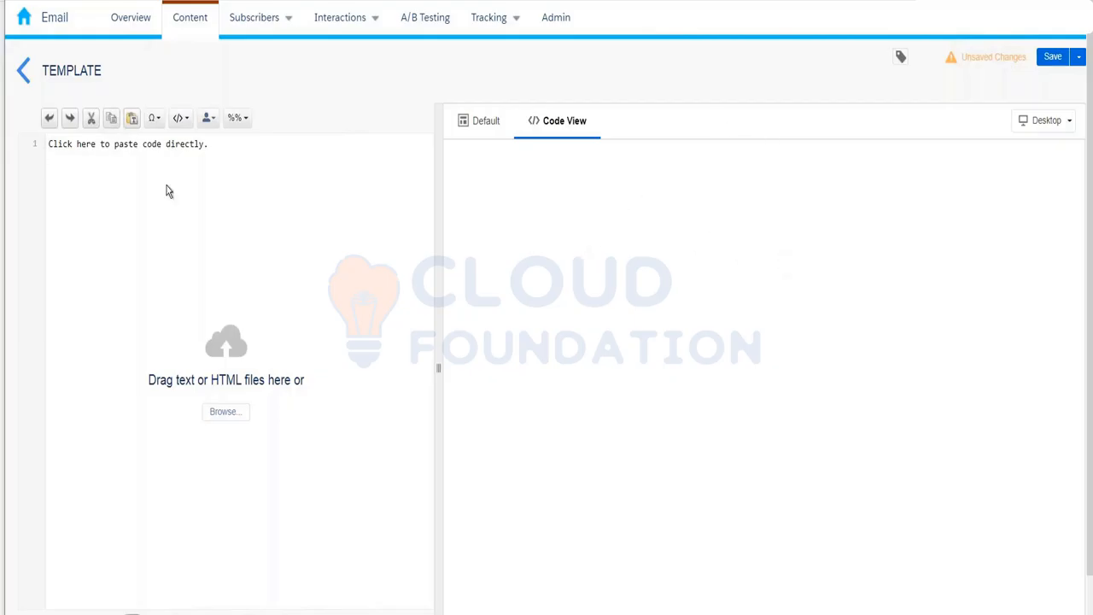
click(27, 77)
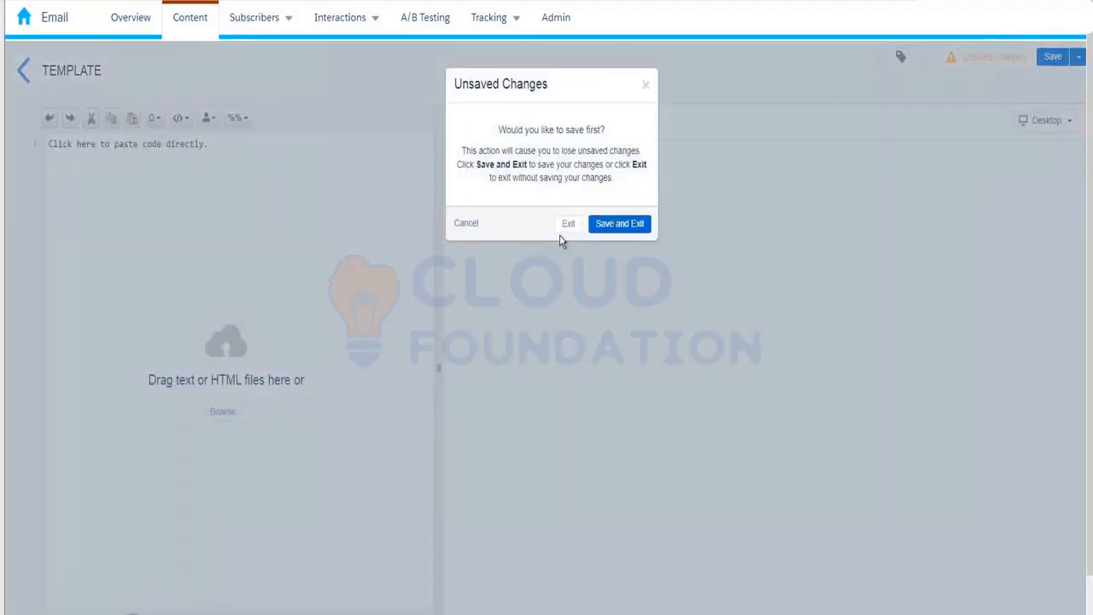
Exit the blank template without saving and reopen the Create > Email Template options.
click(563, 230)
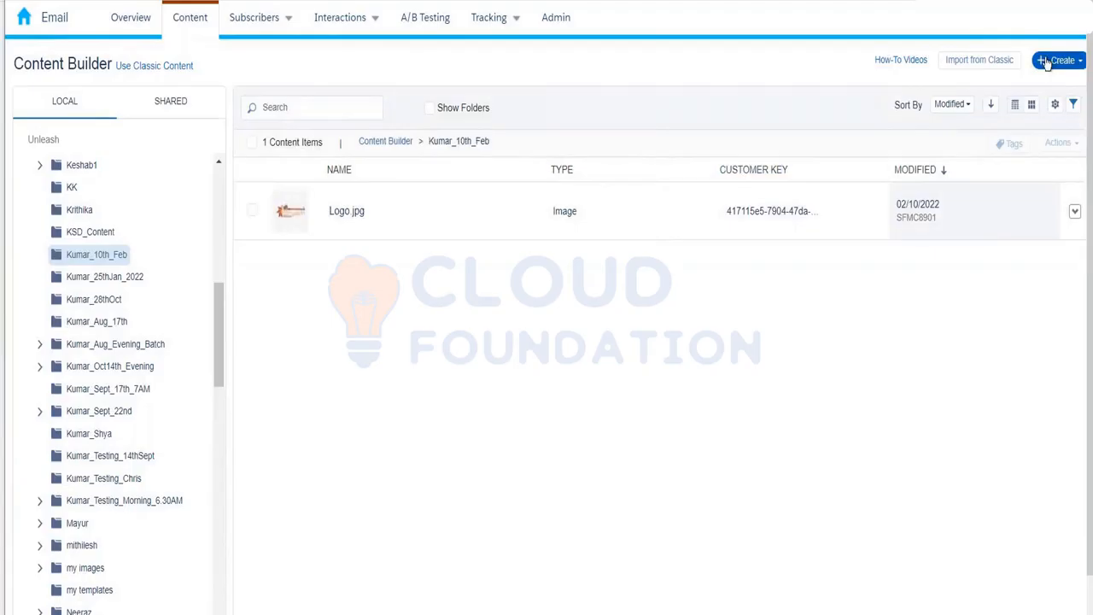
click(1046, 62)
mouse_move(1027, 127)
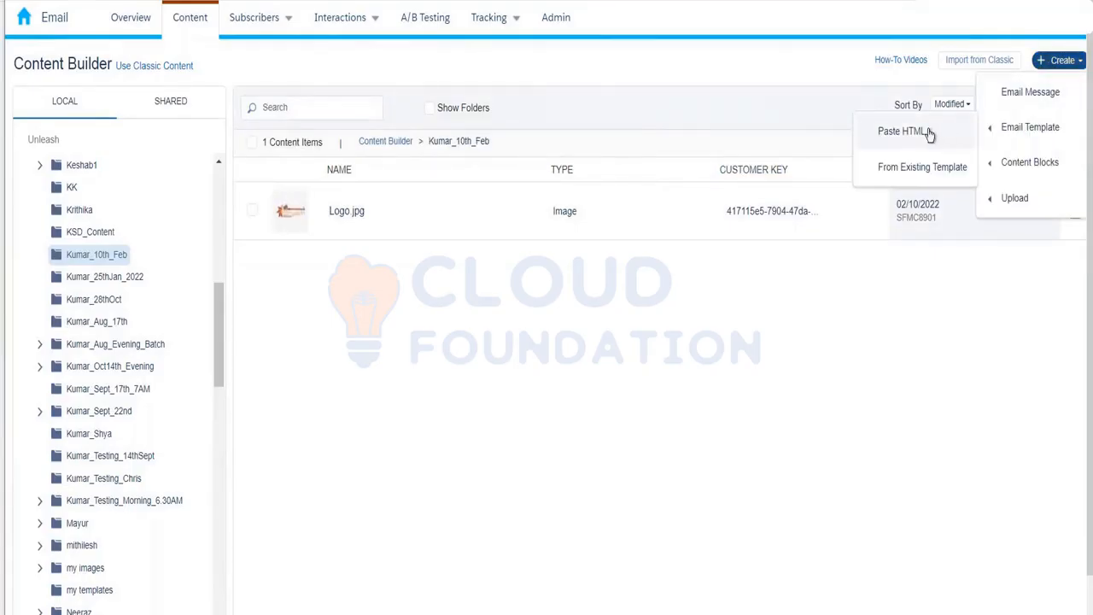
click(903, 131)
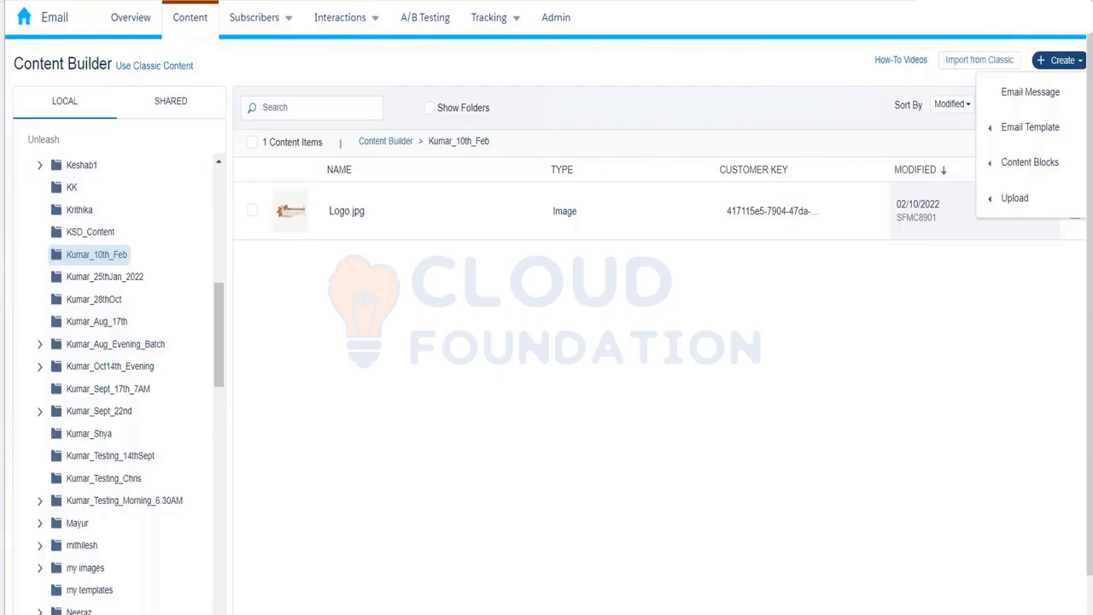
mouse_move(999, 128)
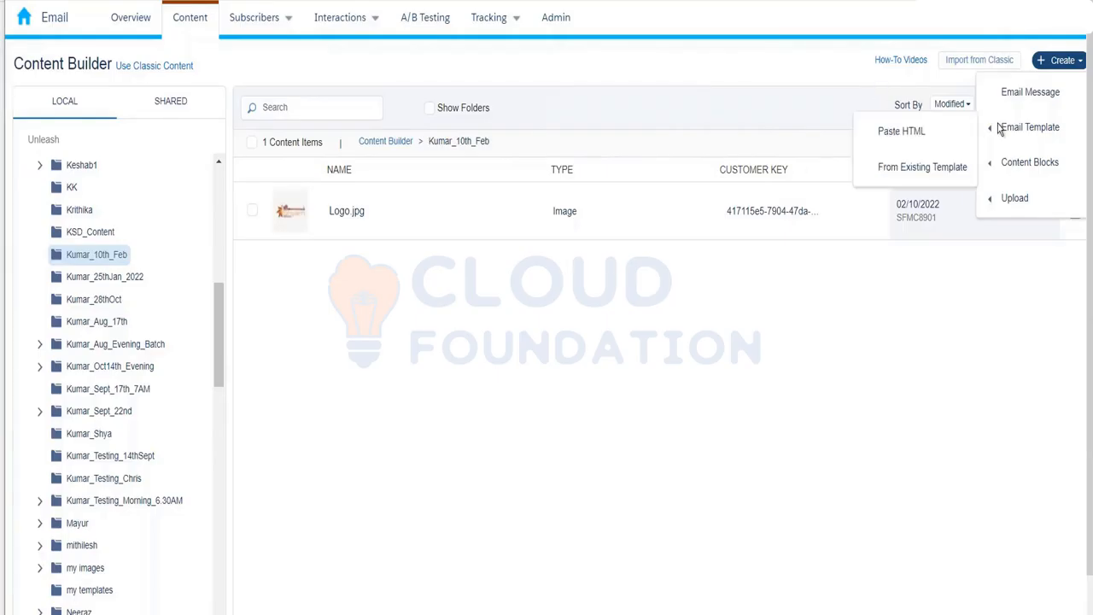
From Existing Template, browse the Empty, Themed and Saved tabs and pick the str8bat template.
click(938, 169)
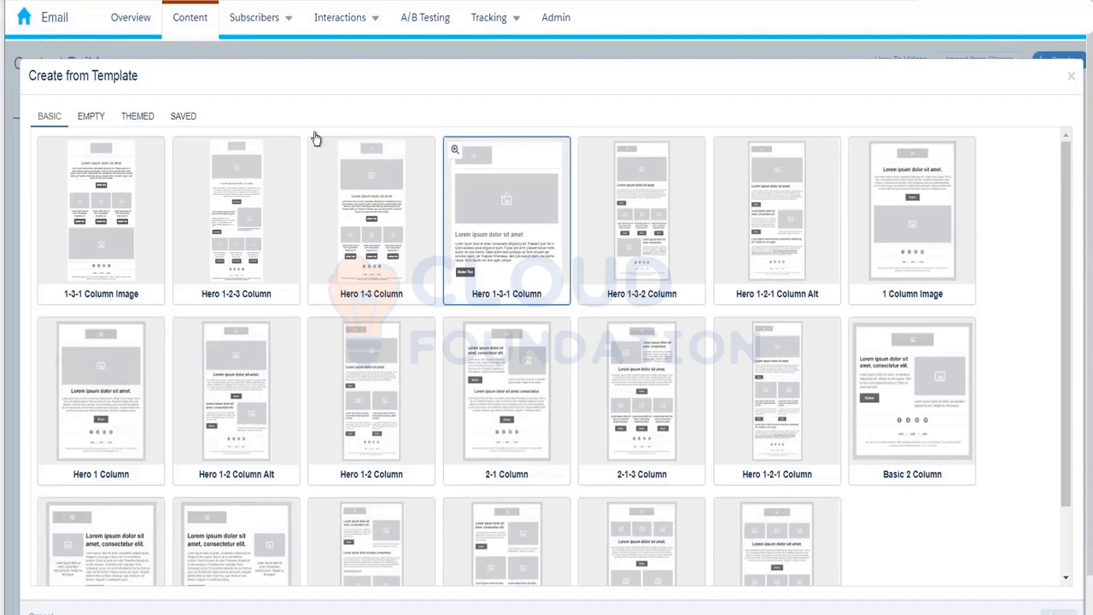
click(92, 120)
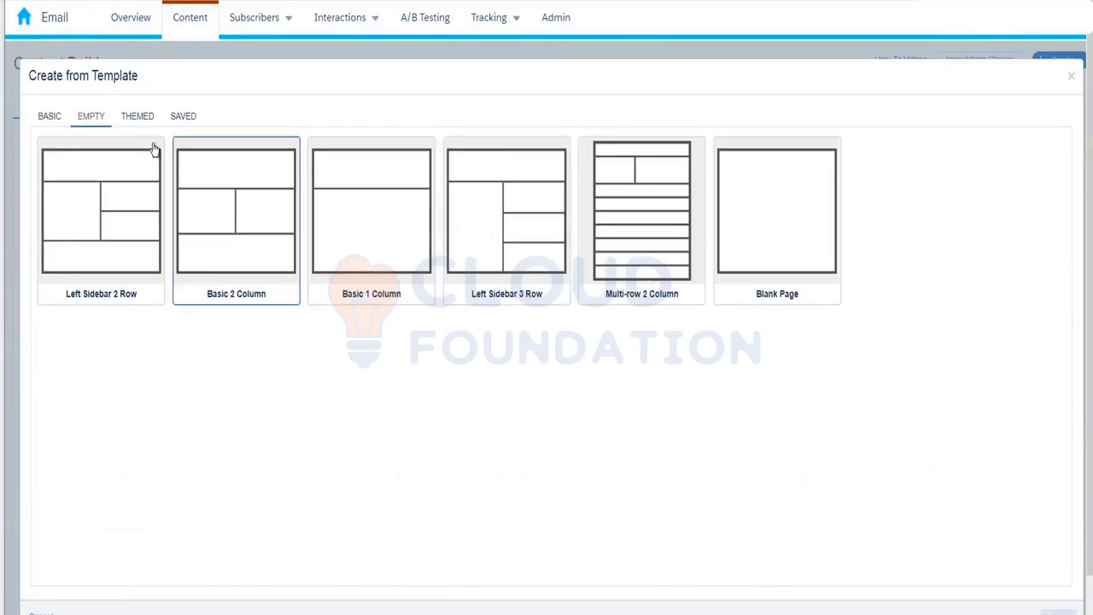
click(135, 117)
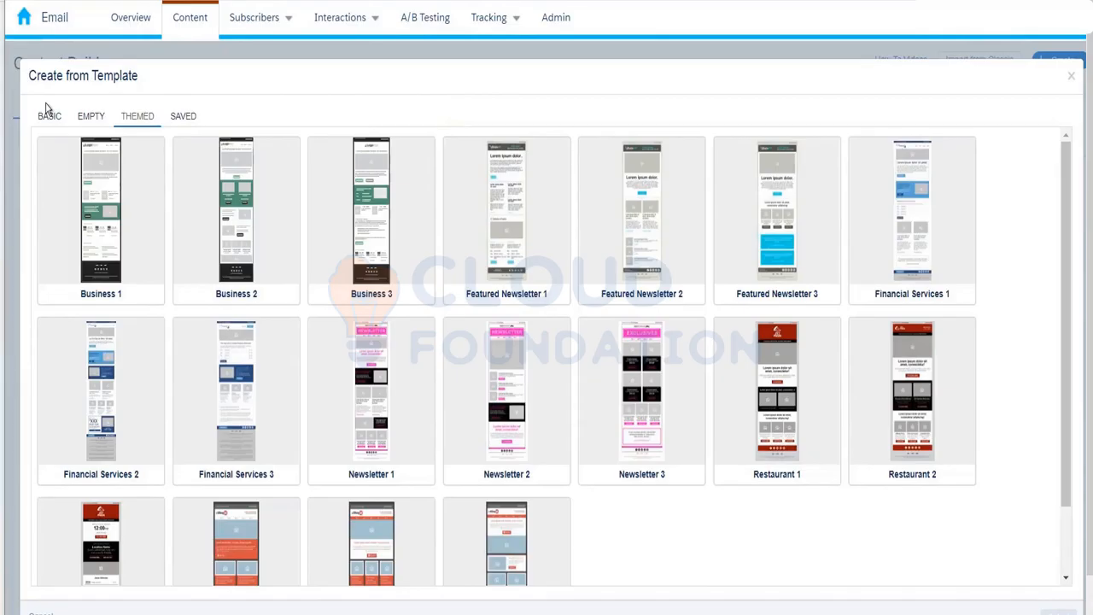
click(184, 117)
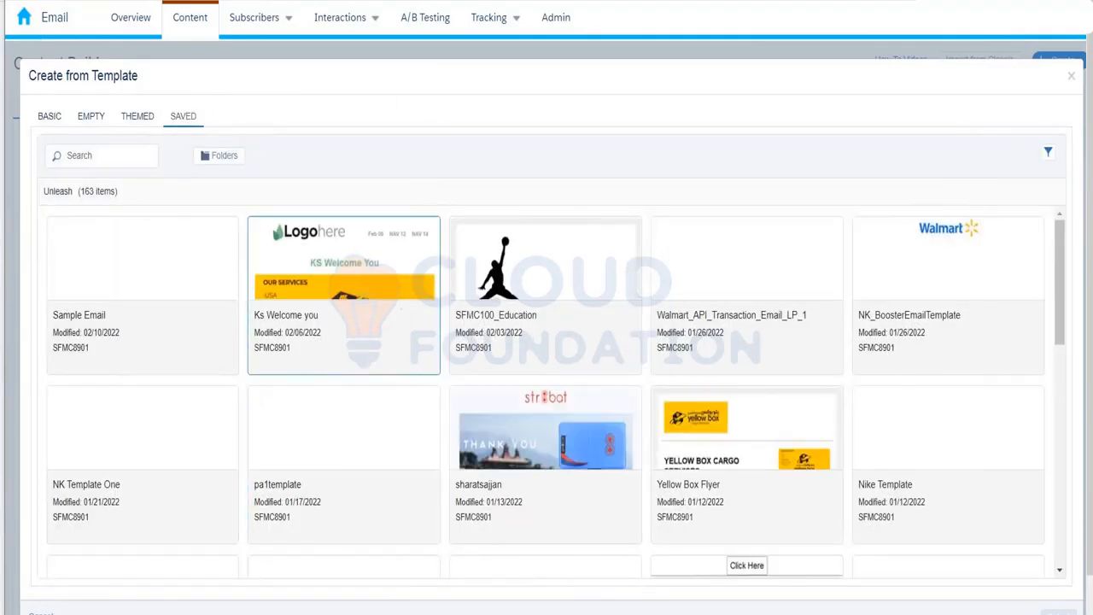
mouse_move(1085, 34)
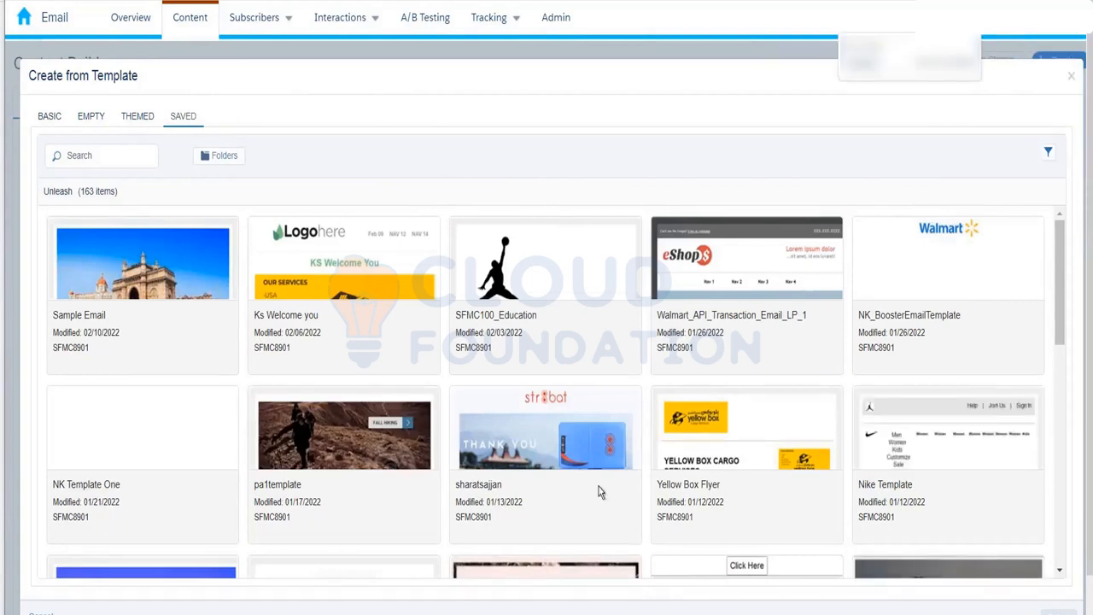
click(540, 462)
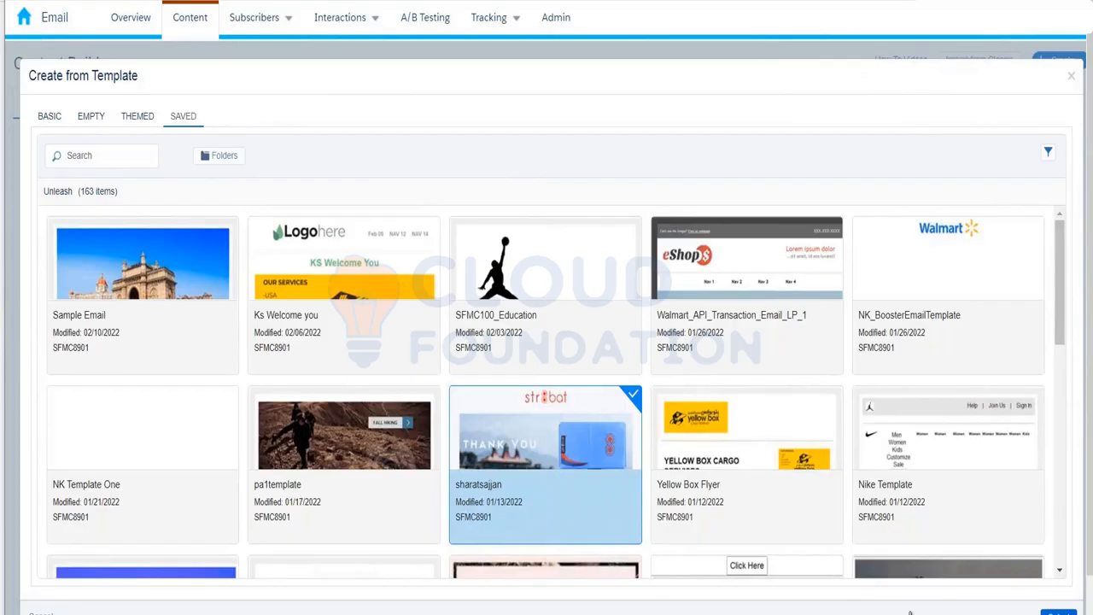
click(1057, 612)
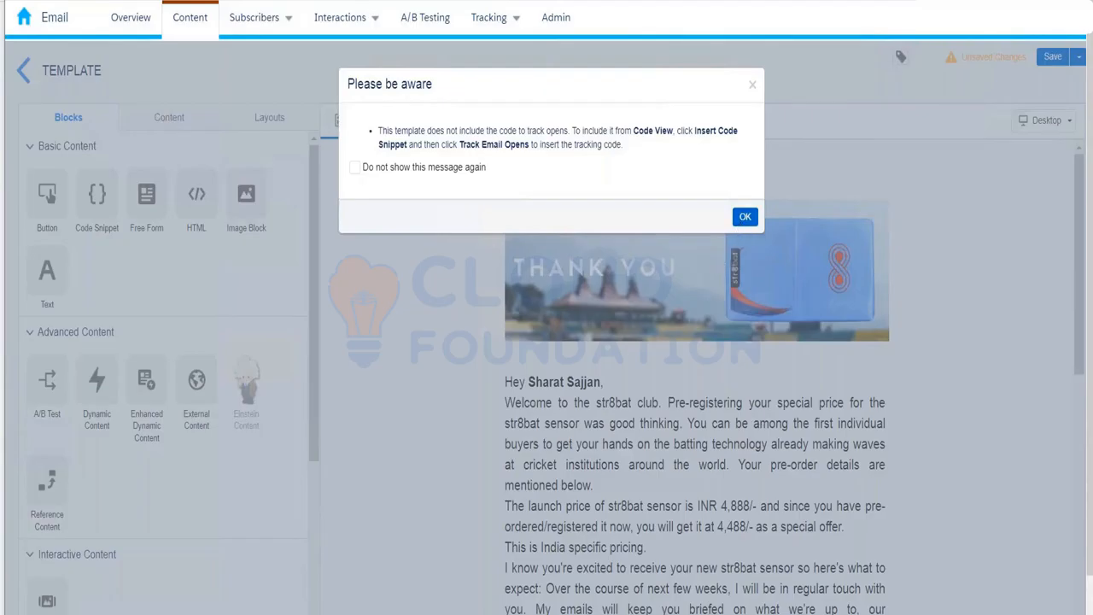
click(743, 218)
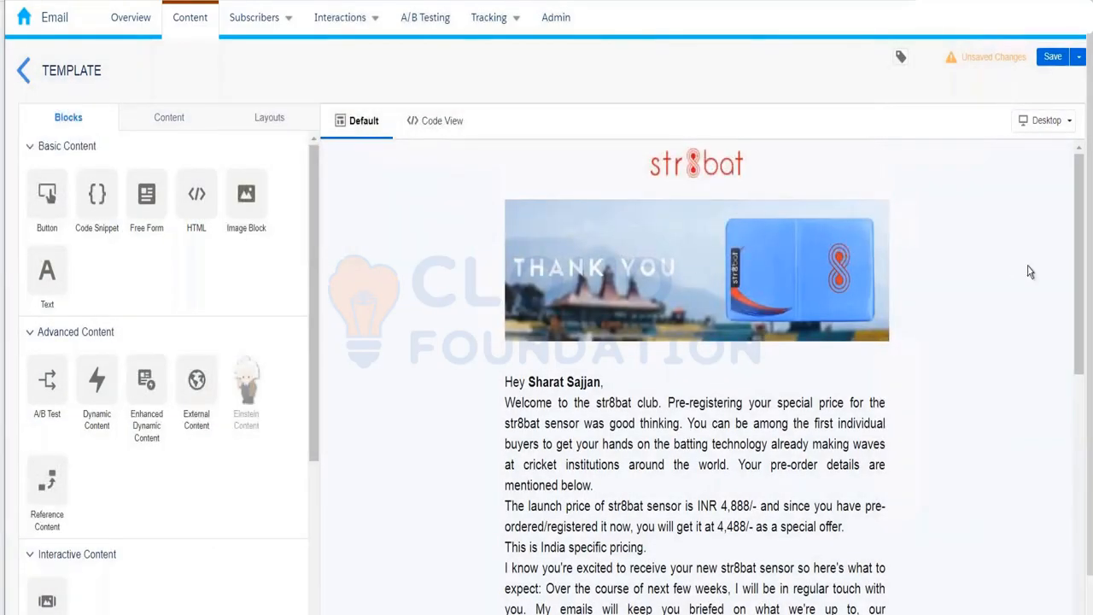
scroll(1082, 324, down, 3)
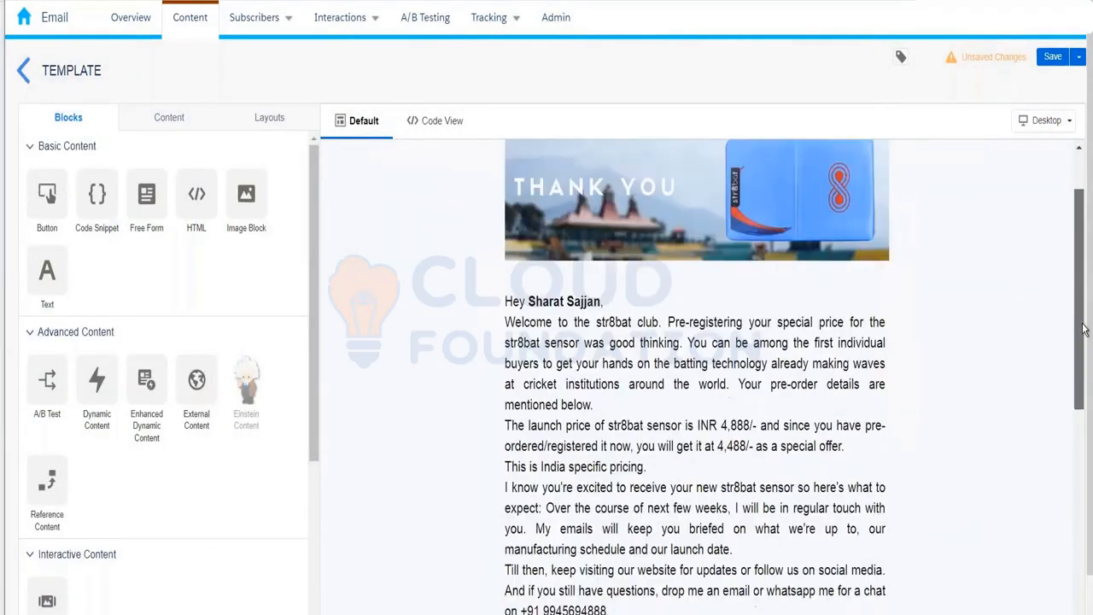
drag(1083, 337, 1083, 531)
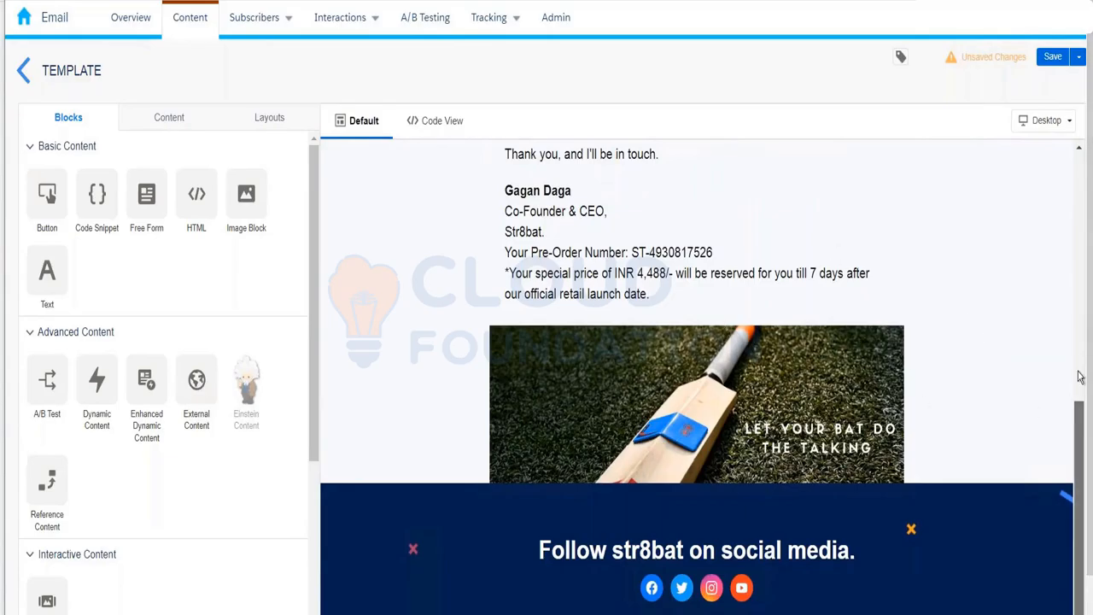
scroll(1074, 342, up, 1)
scroll(1075, 299, up, 5)
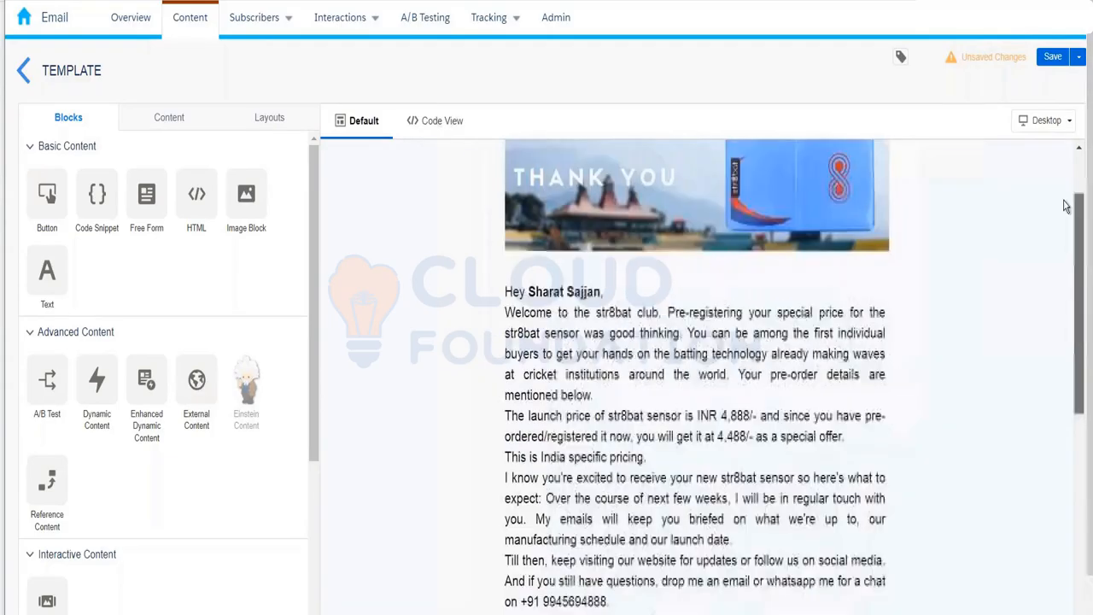
scroll(788, 139, up, 2)
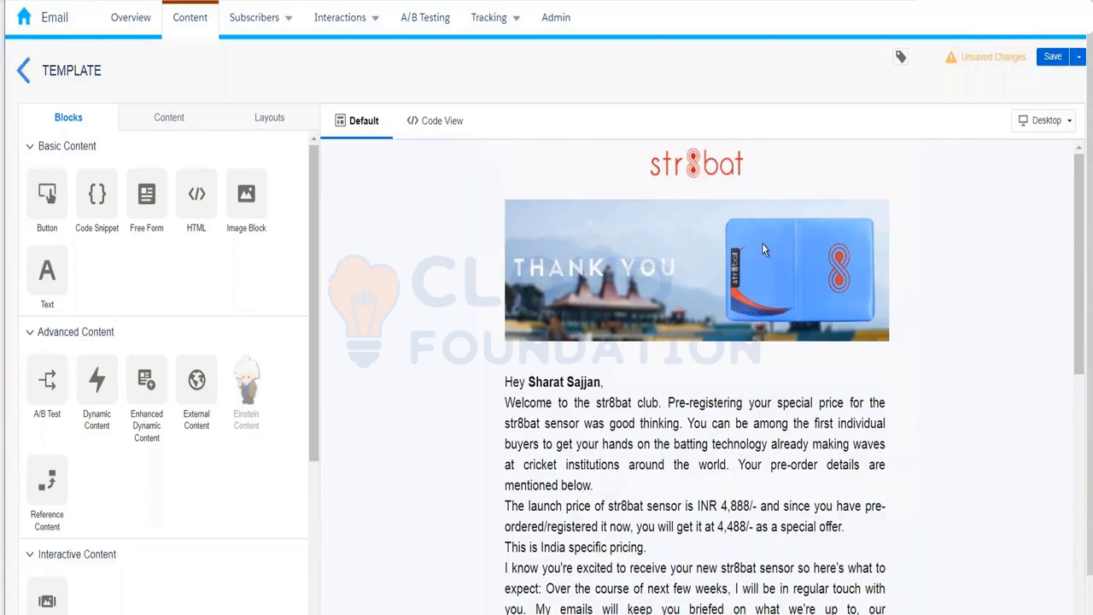
Save the email as a template named Kumar_Sample_Template in Content Builder.
click(1050, 61)
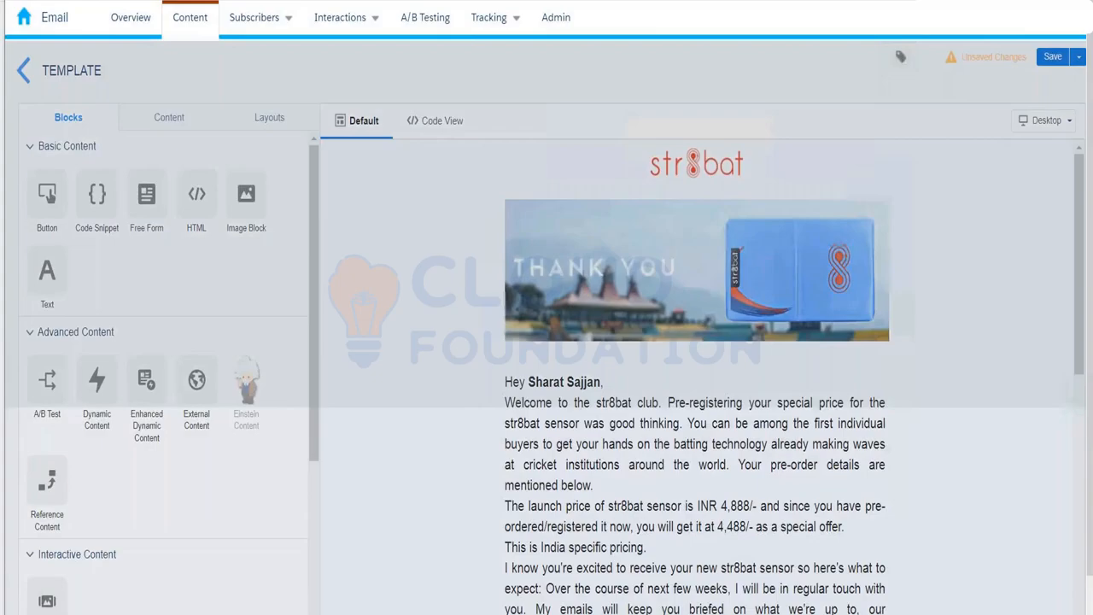
text(Kumar_Sam)
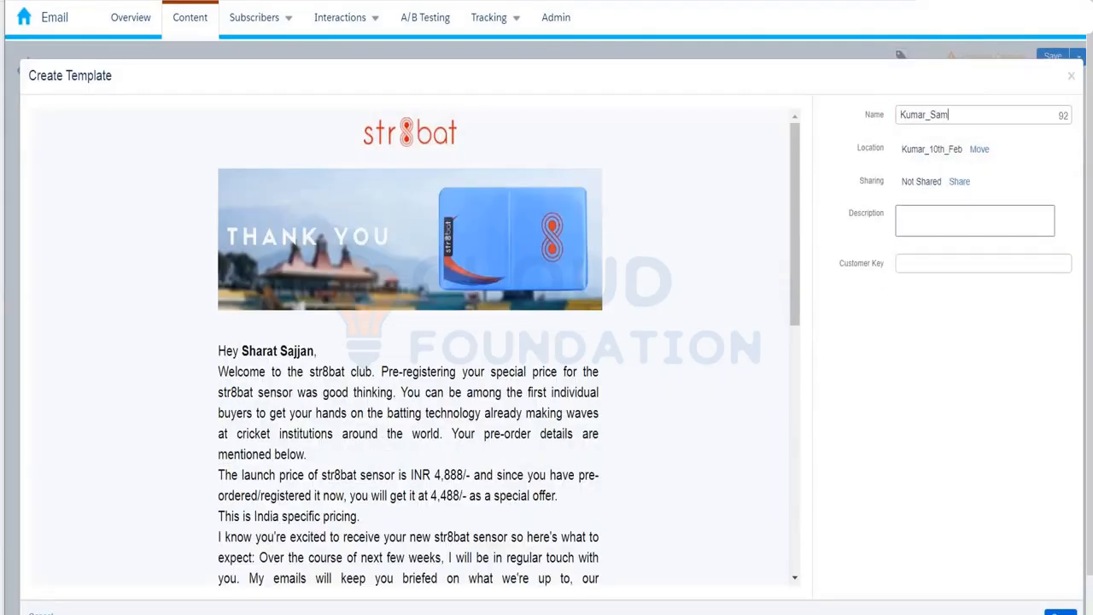
text(ple_Template)
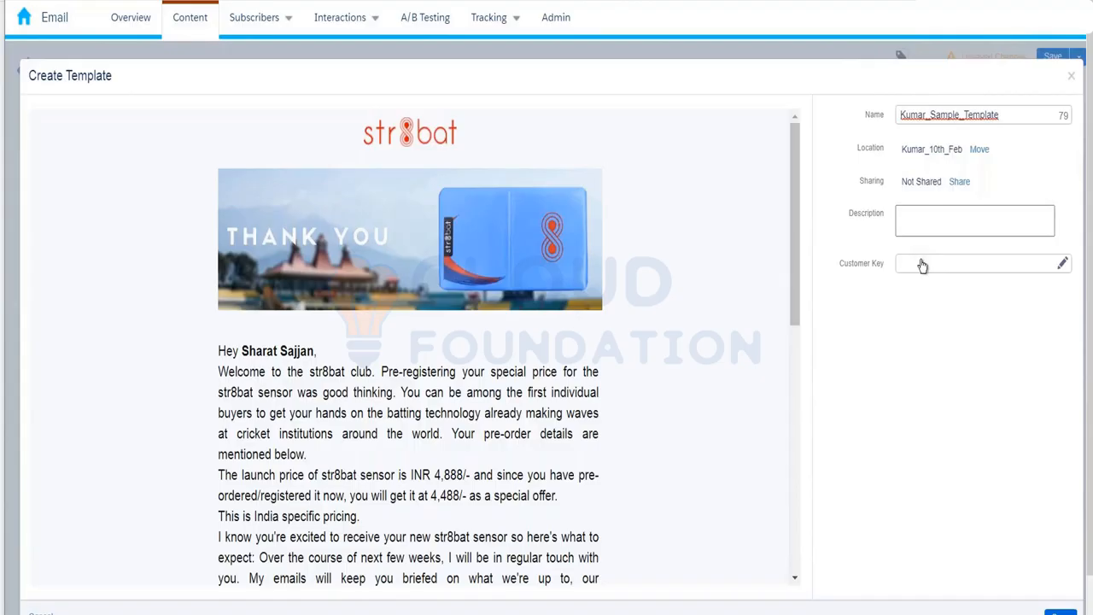
click(1057, 611)
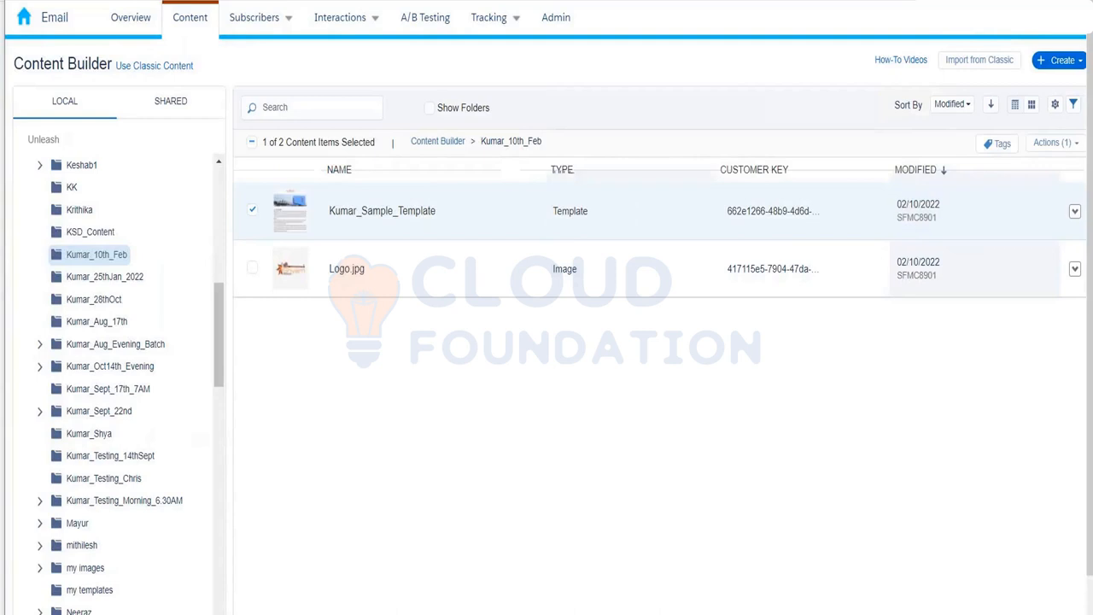
Deselect Kumar_Sample_Template and start a new Email Message from the Create menu.
click(253, 213)
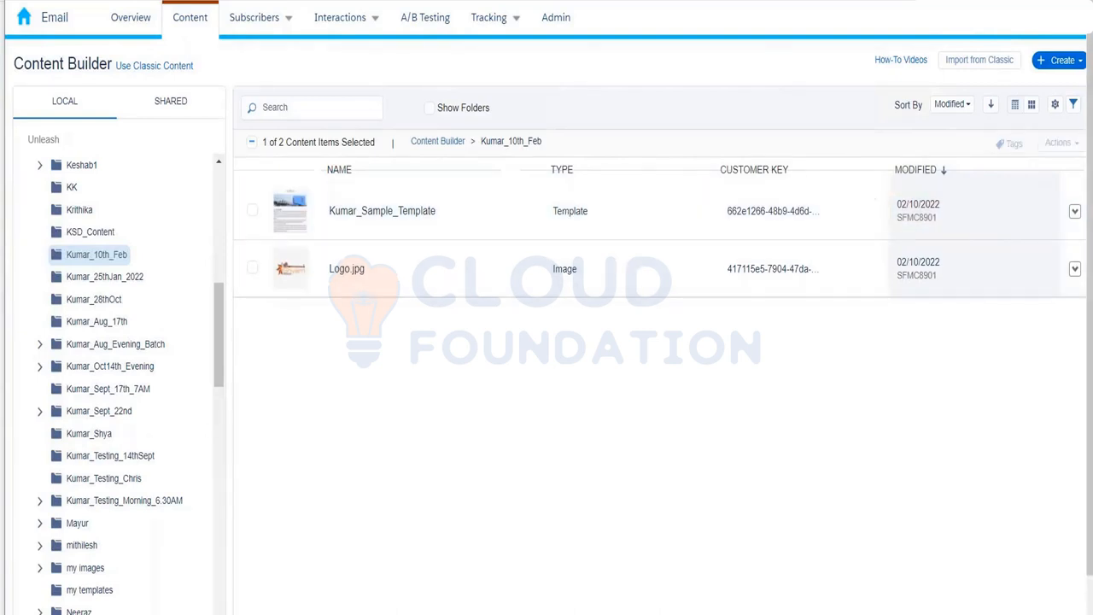
click(1079, 60)
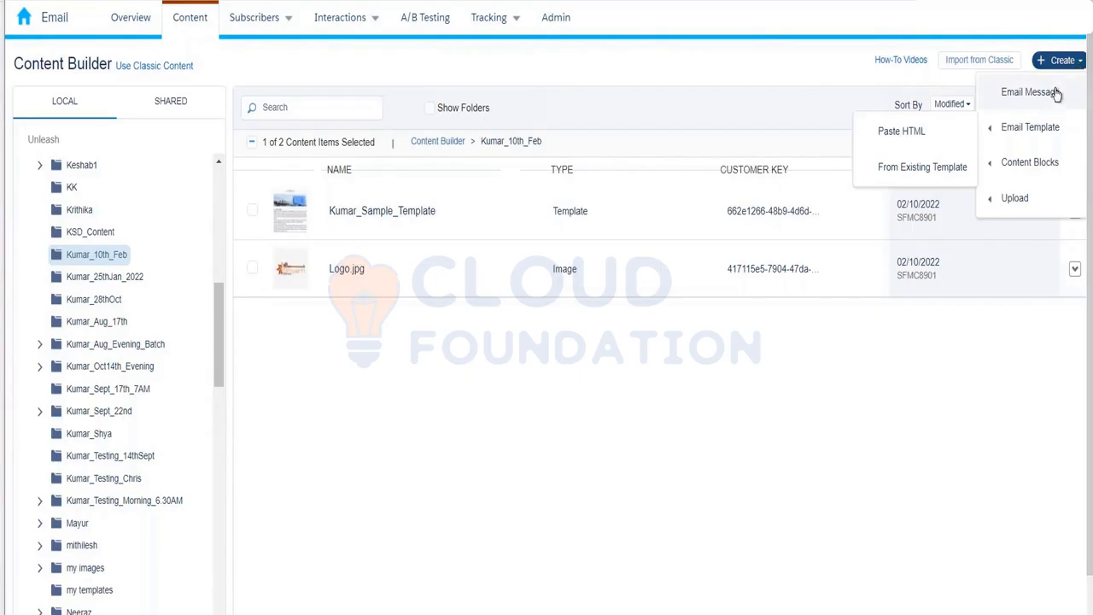
click(1056, 93)
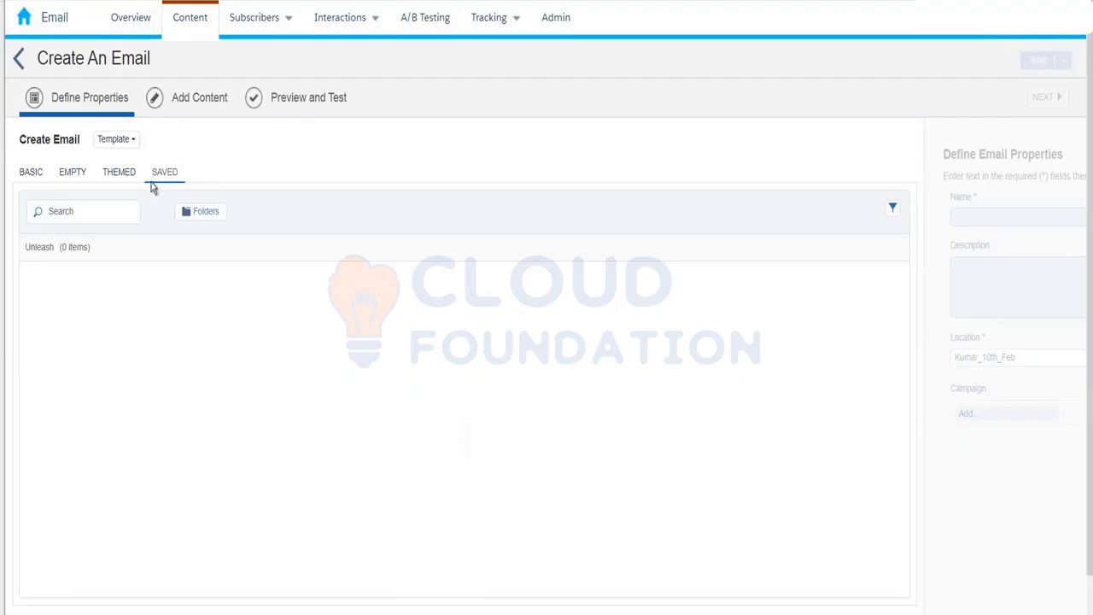
Browse the Basic, Empty, Themed and Saved template tabs, then switch the creation method to HTML.
click(42, 175)
click(73, 173)
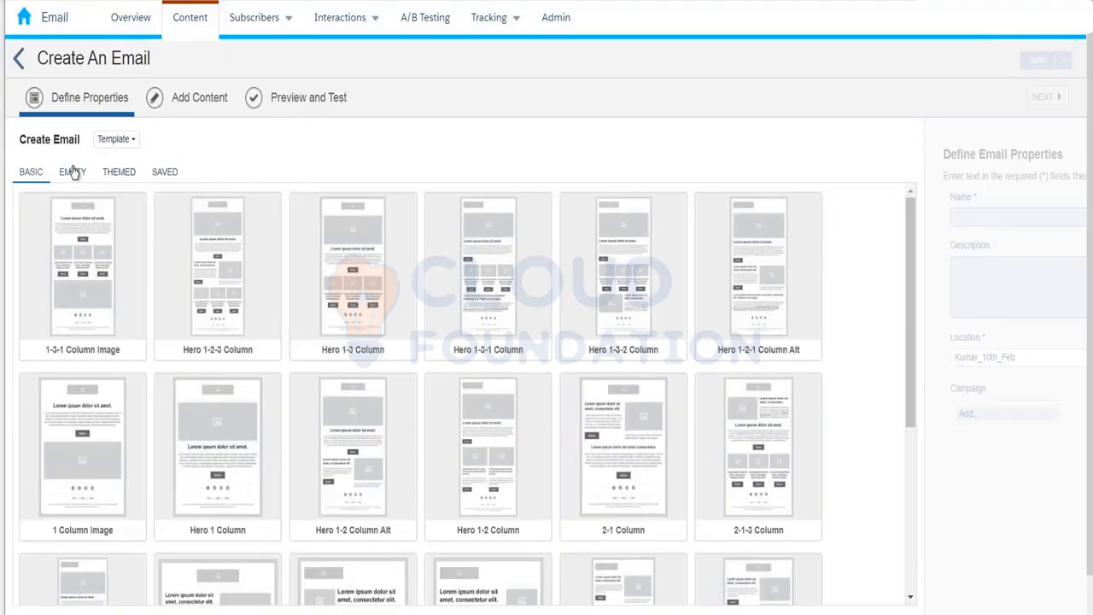
click(114, 176)
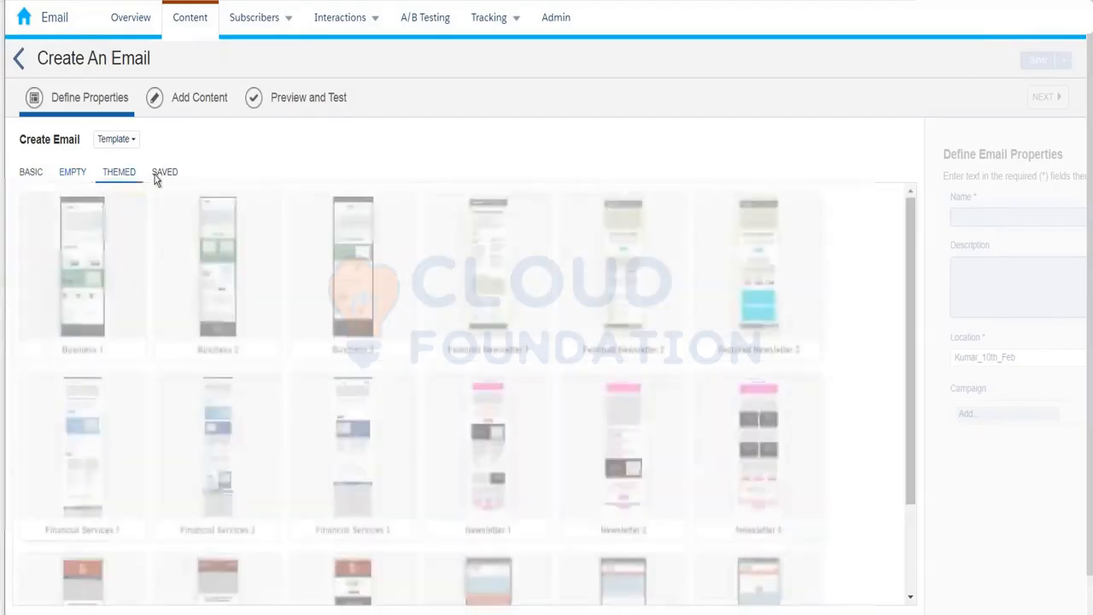
click(165, 171)
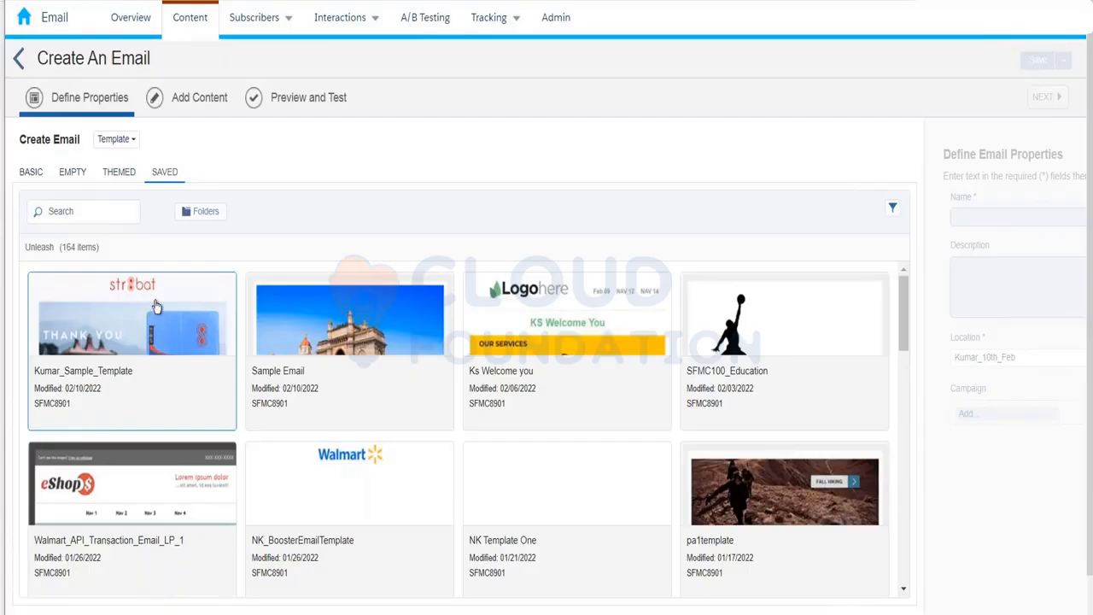
click(123, 140)
click(141, 179)
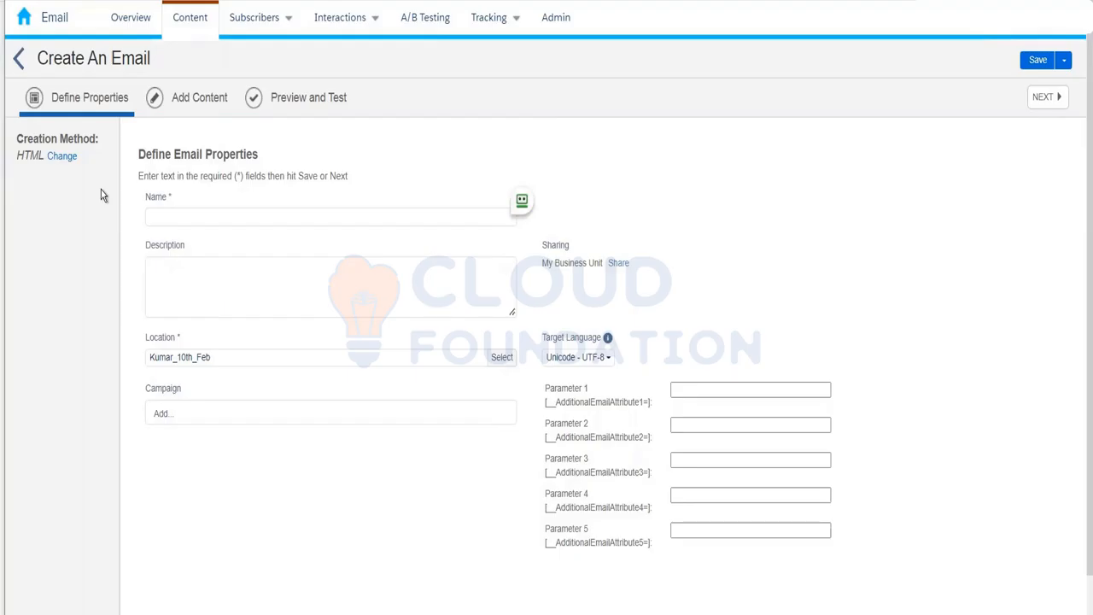
Switch the email's creation method to Text Only.
click(71, 162)
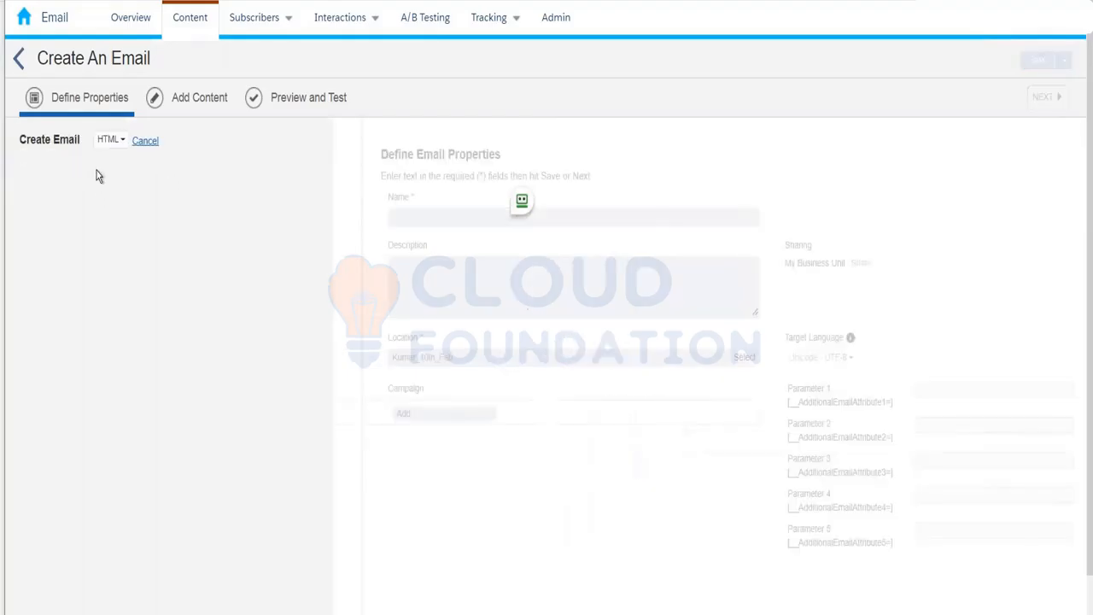
click(120, 140)
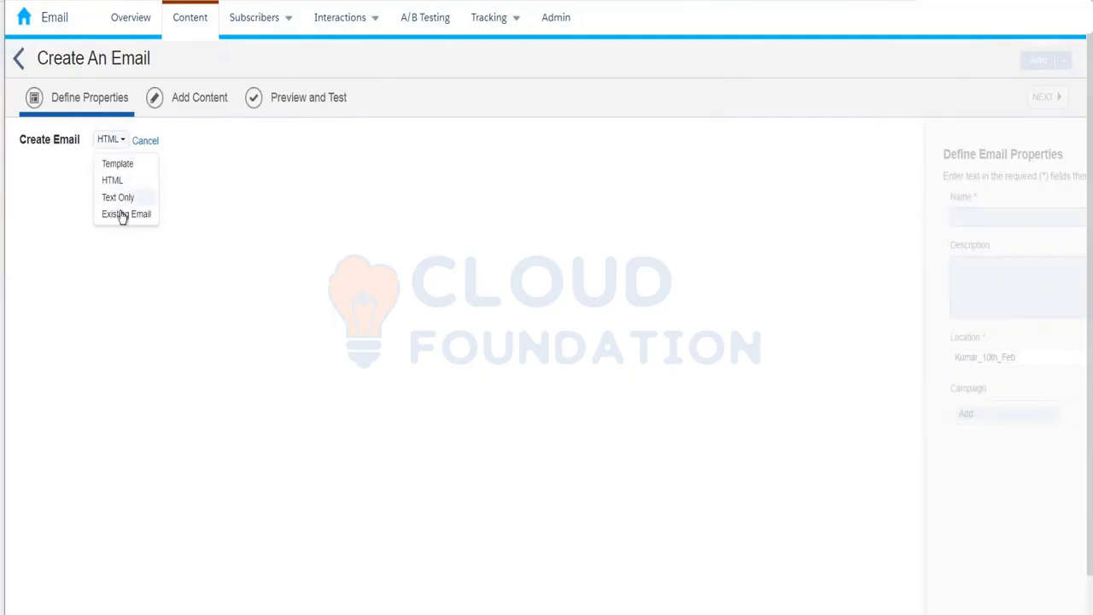
click(122, 204)
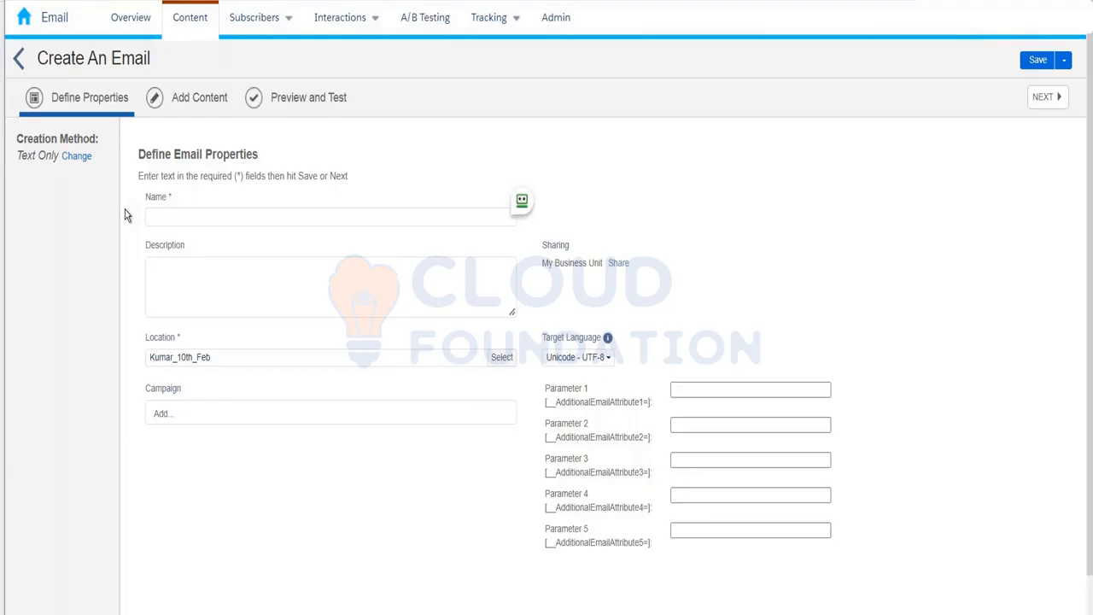
Try the Existing Email creation method, then set it back to Template.
click(74, 160)
click(115, 139)
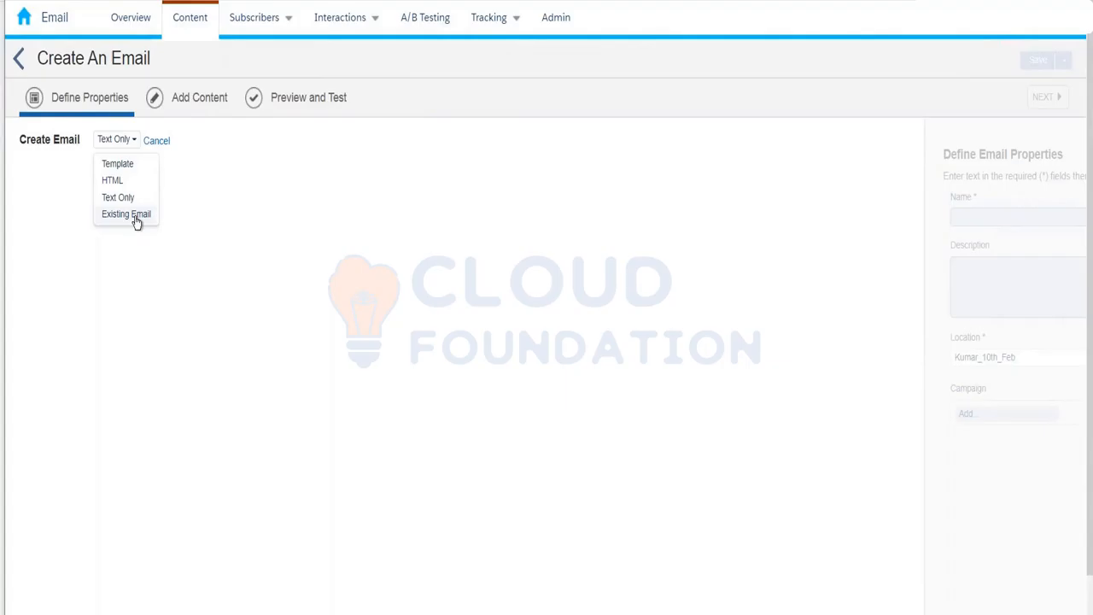
click(137, 220)
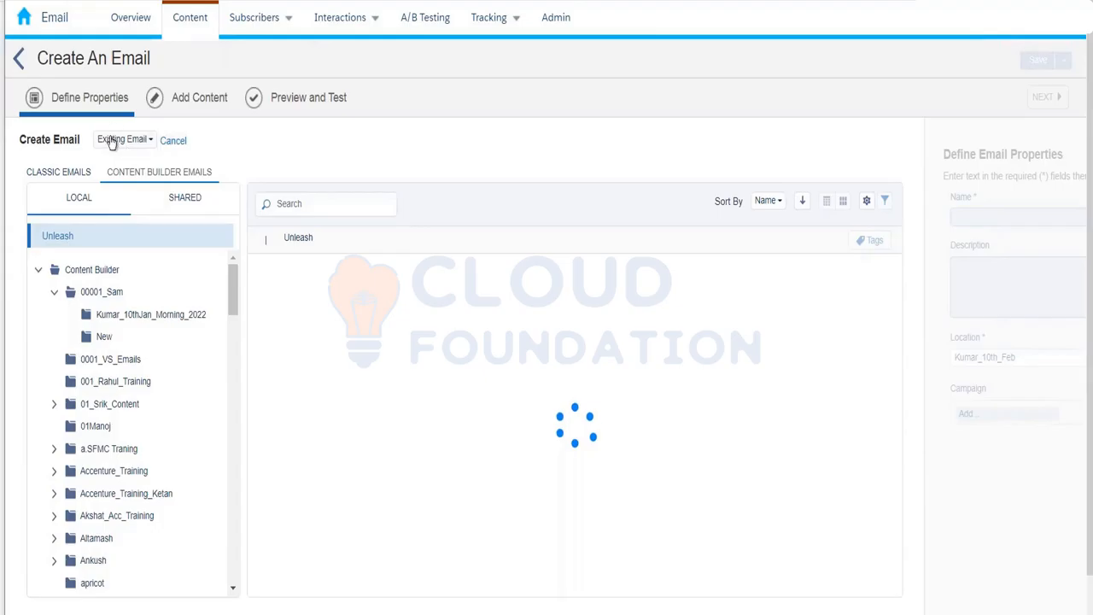
click(111, 141)
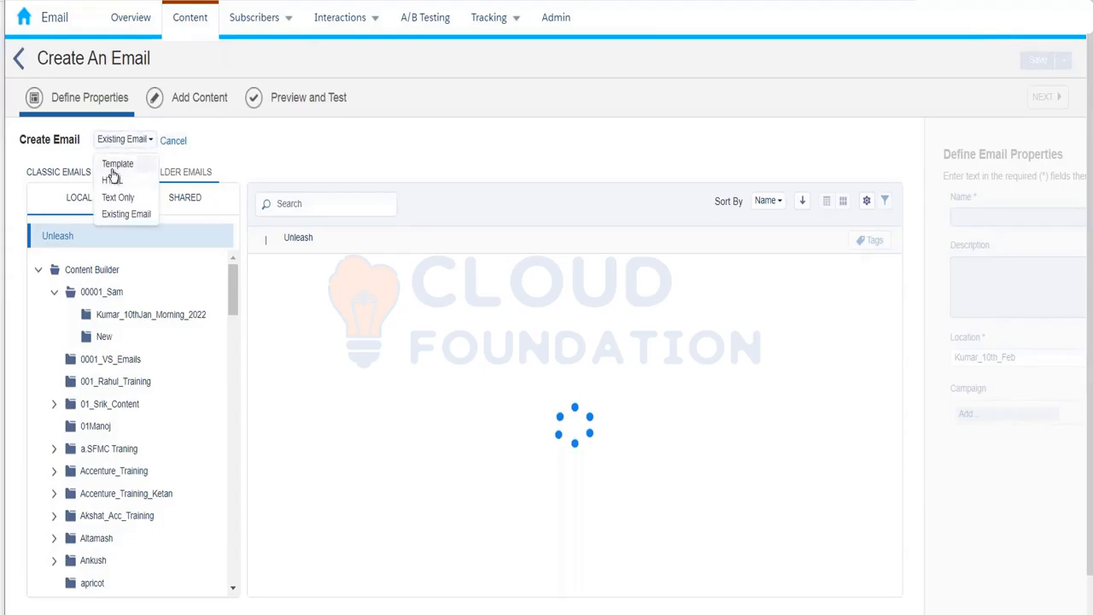
click(116, 165)
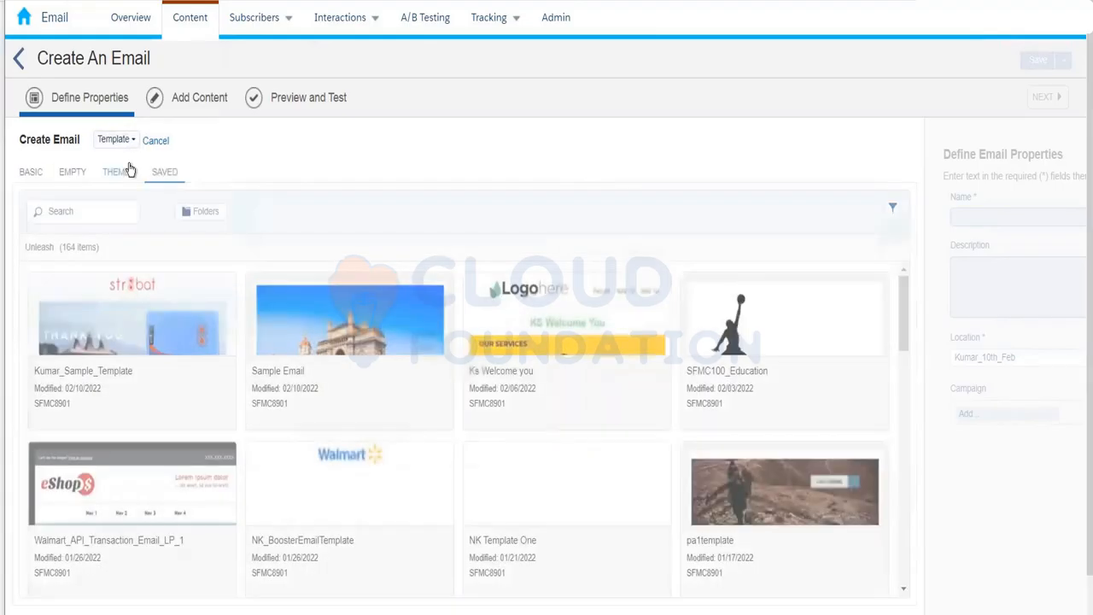
Choose Kumar_Sample_Template from the Saved templates and confirm it with Select.
click(139, 315)
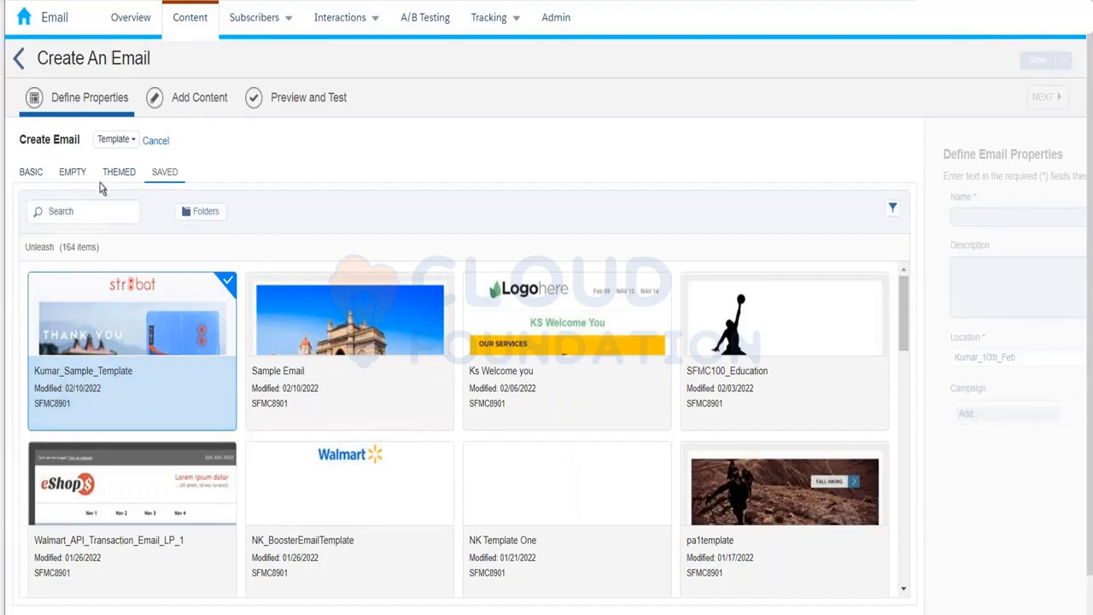
click(117, 140)
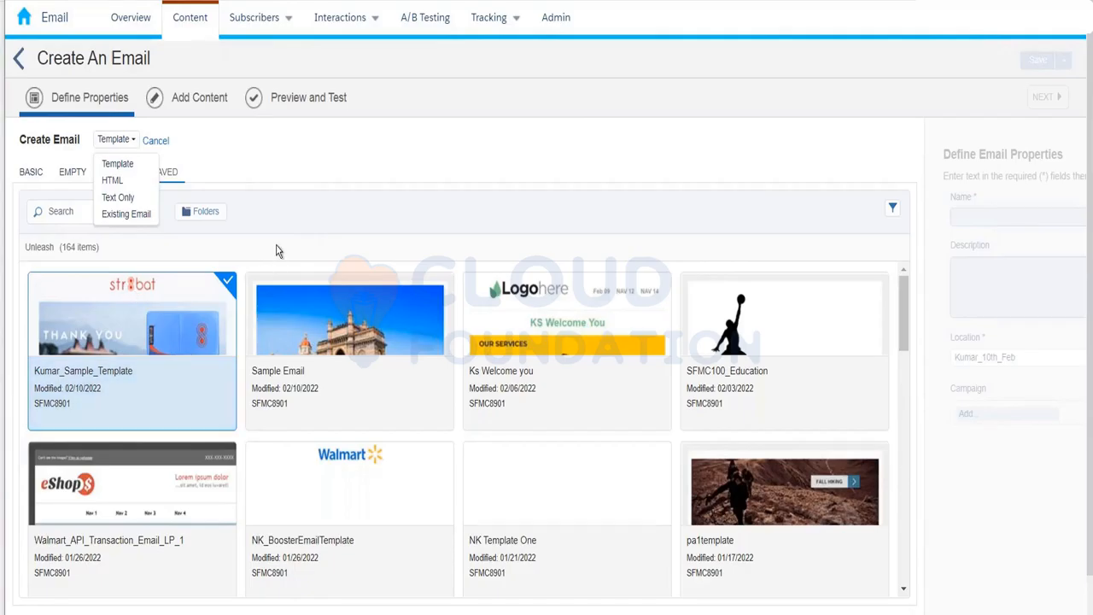
click(299, 219)
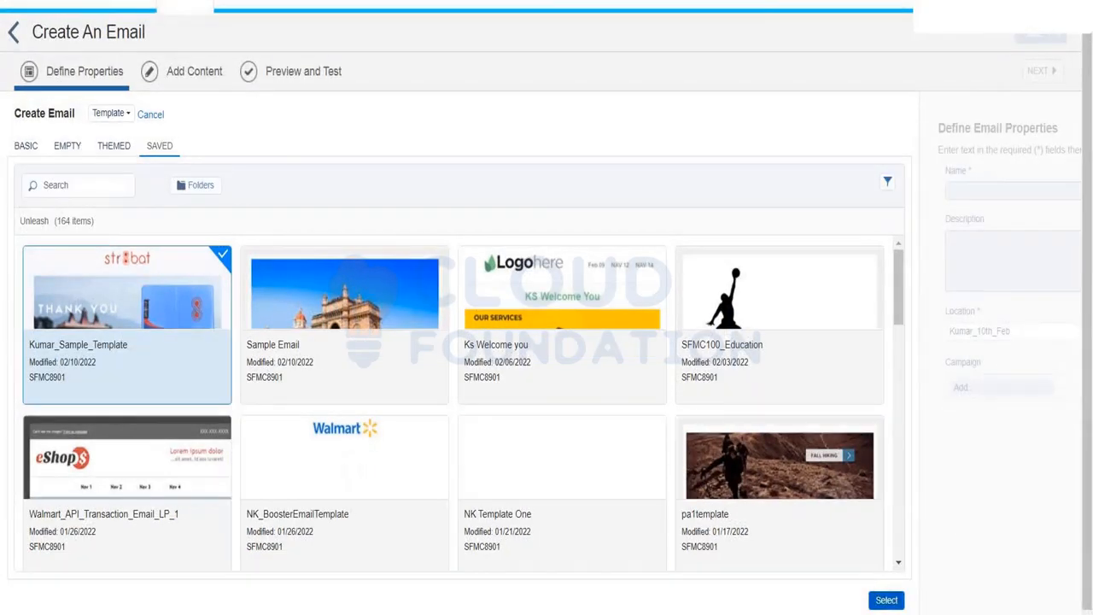
click(886, 600)
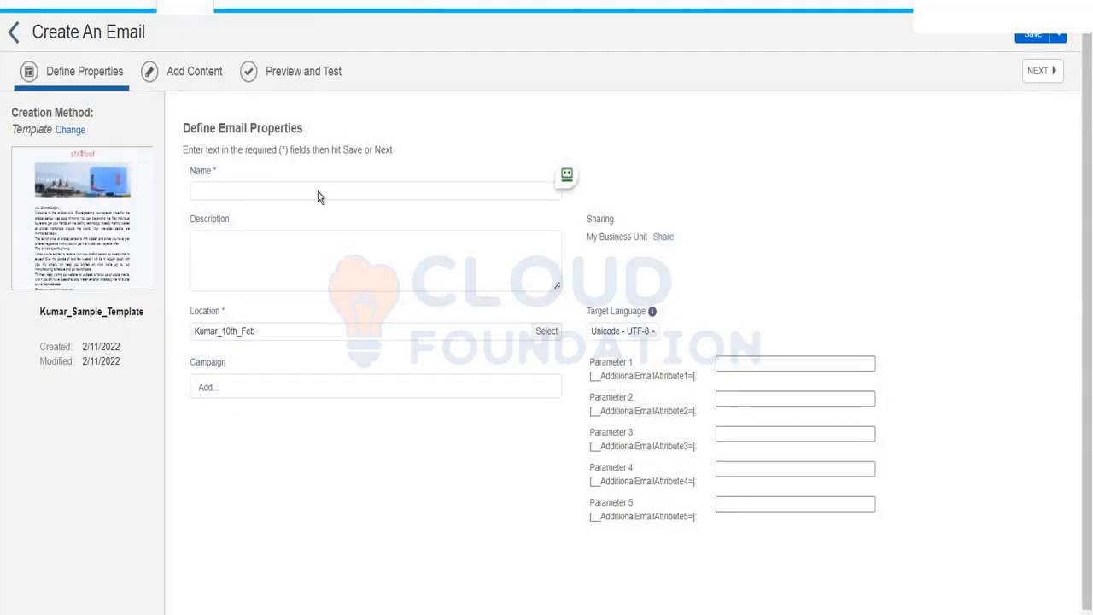
Name the email Kumar_10th_Feb_Sample_Email, then open the InterestedCustomer_10thFeb2022 data extension records.
click(234, 190)
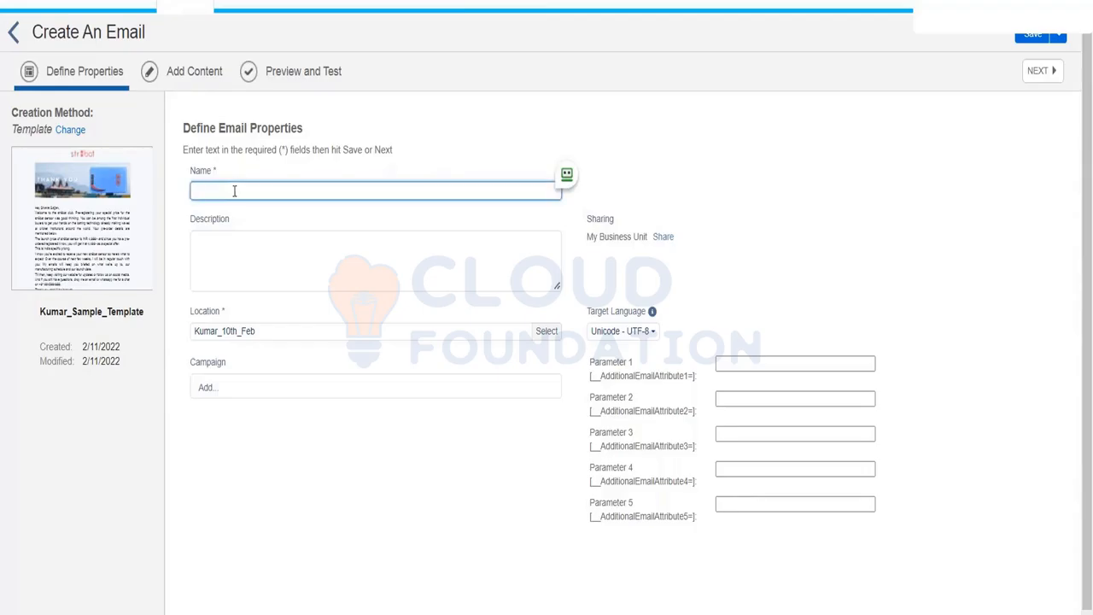
text(Kumar_10th_Feb_Sample_Email)
click(218, 255)
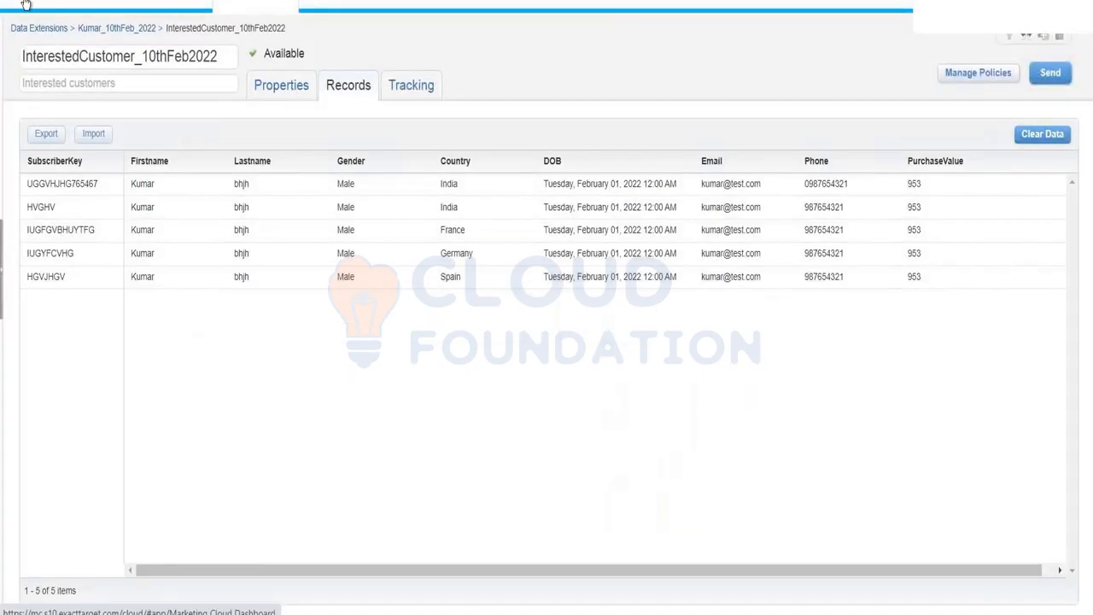
click(26, 5)
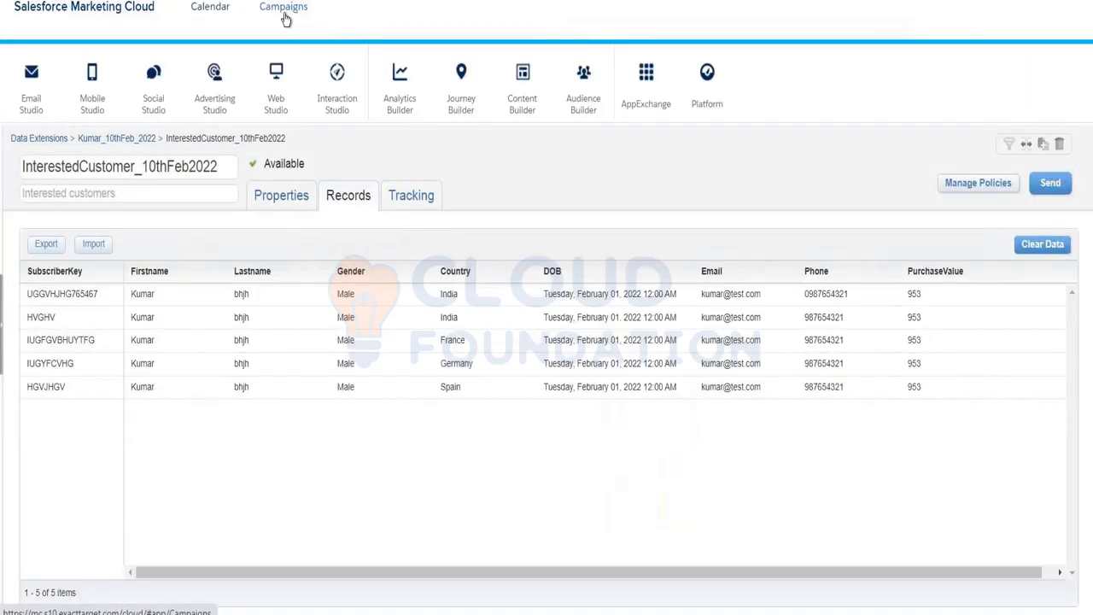
Go to the Campaigns page listing the 43 in-process campaigns.
click(284, 7)
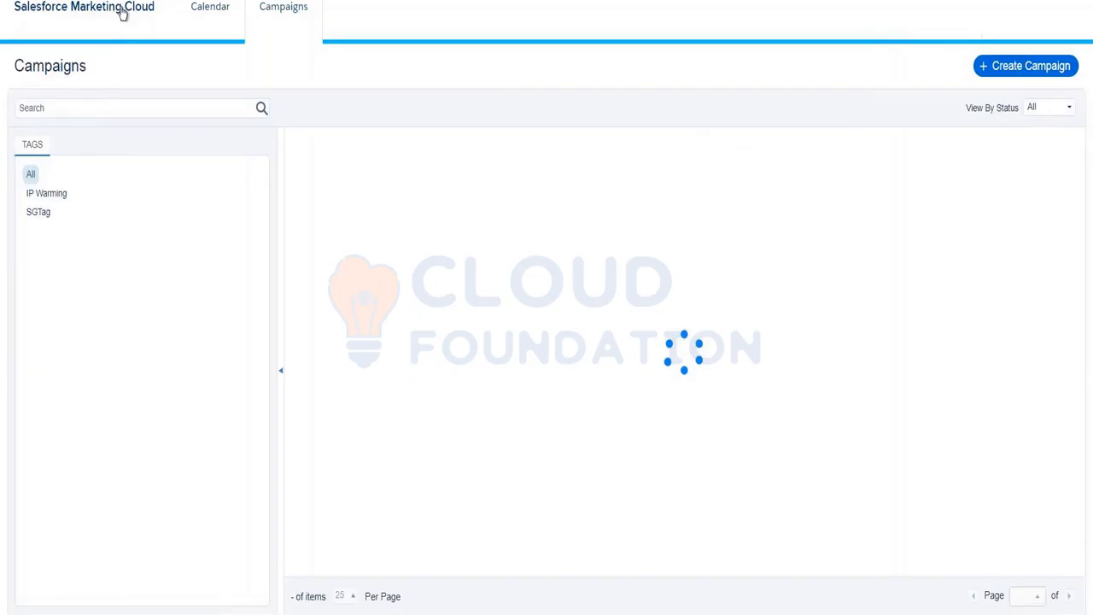
mouse_move(154, 12)
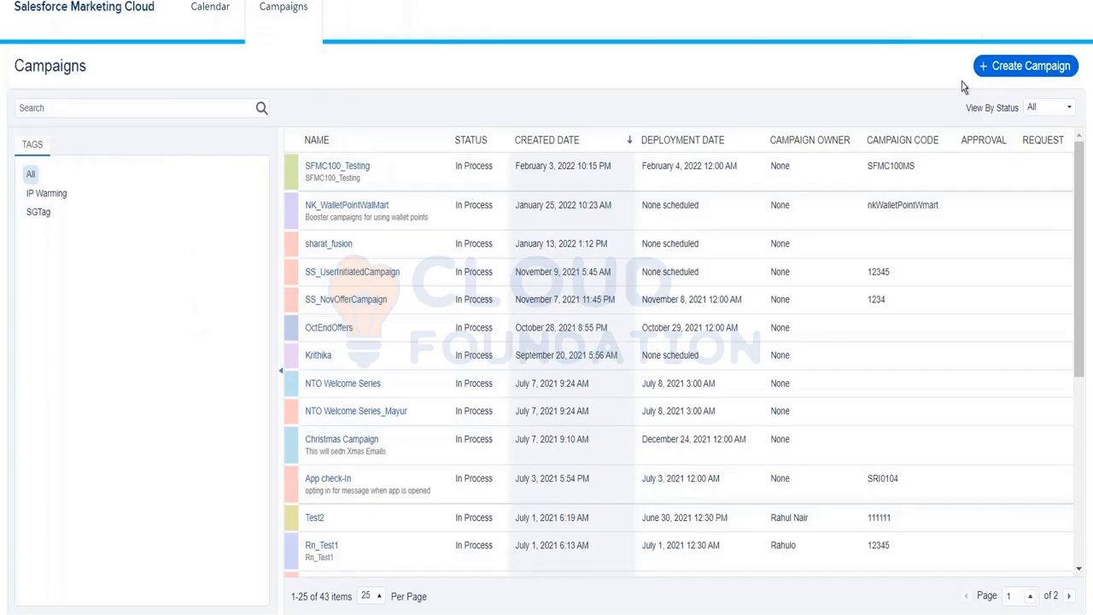
Start a new campaign named FebOffers2022 with a cream calendar colour and 02/15/2022 deployment date.
click(995, 67)
click(543, 129)
text(FebOff)
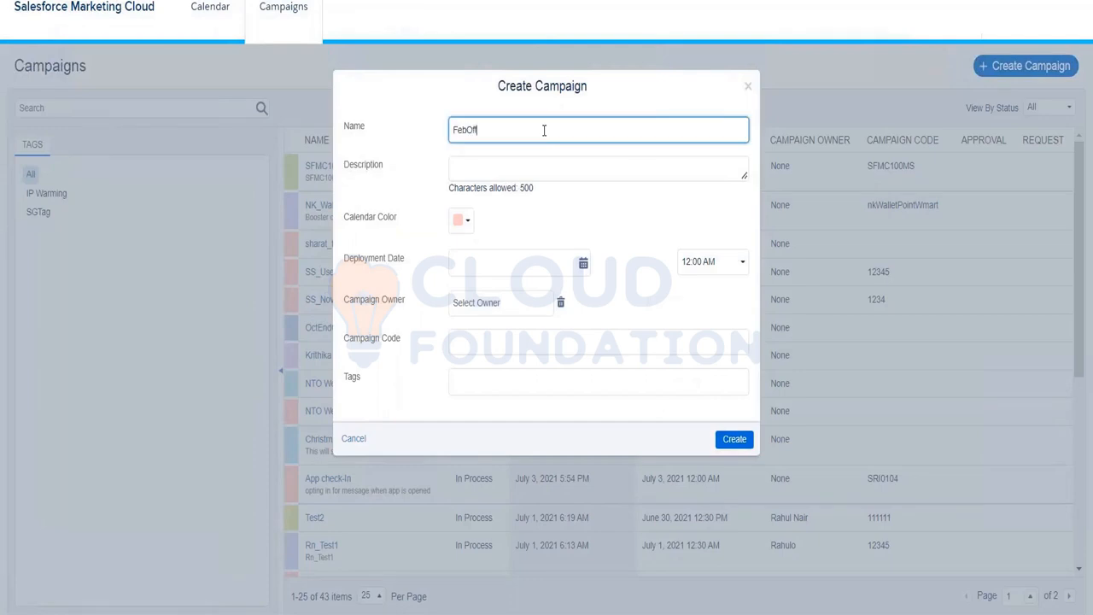
text(ers2022)
click(458, 221)
click(494, 255)
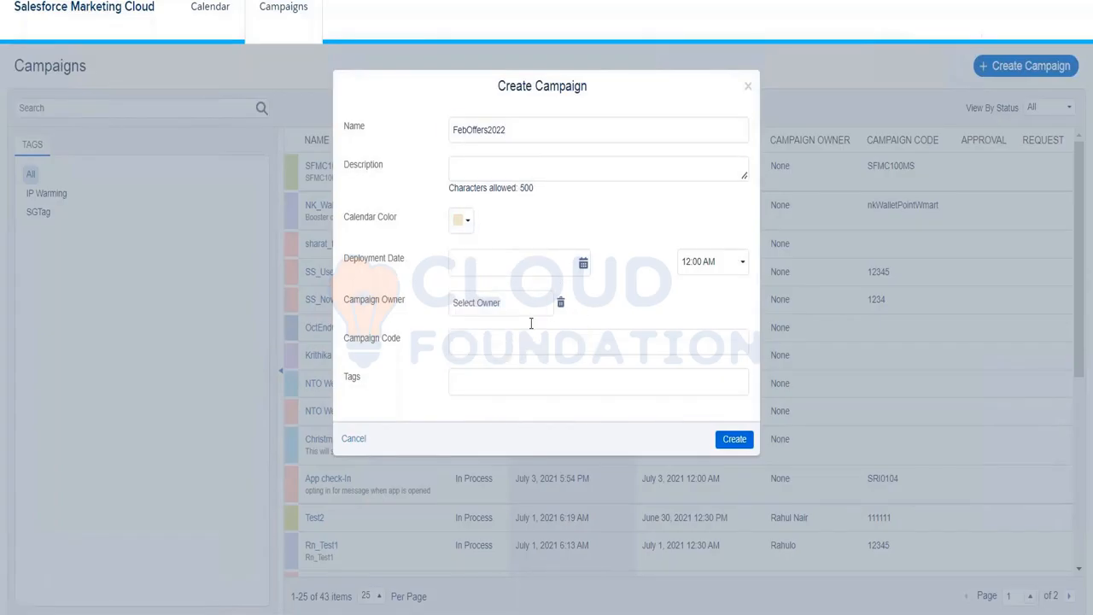
click(583, 265)
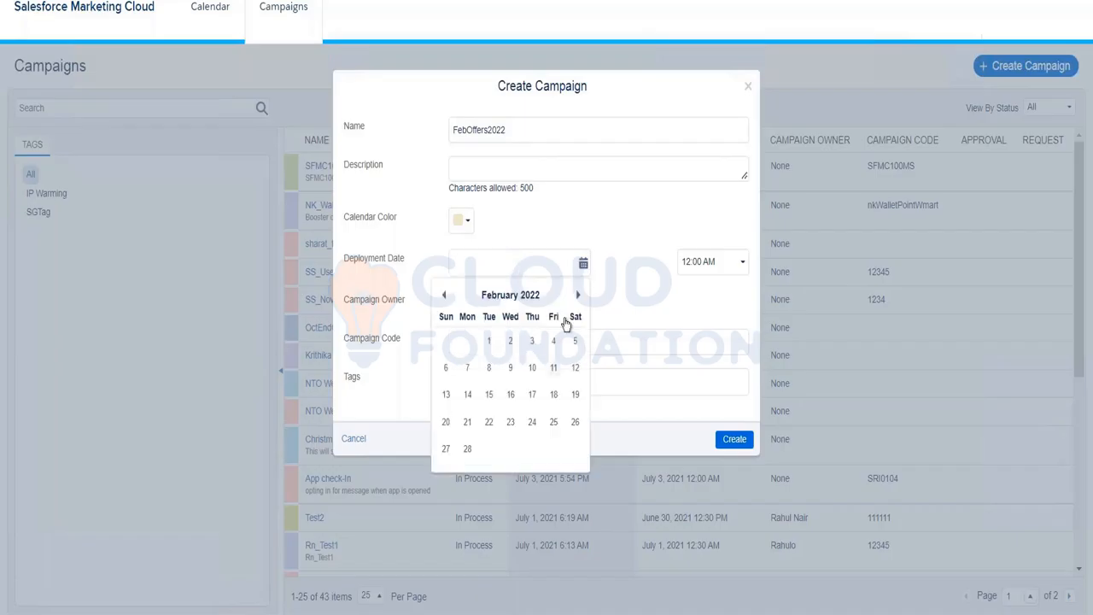
click(489, 393)
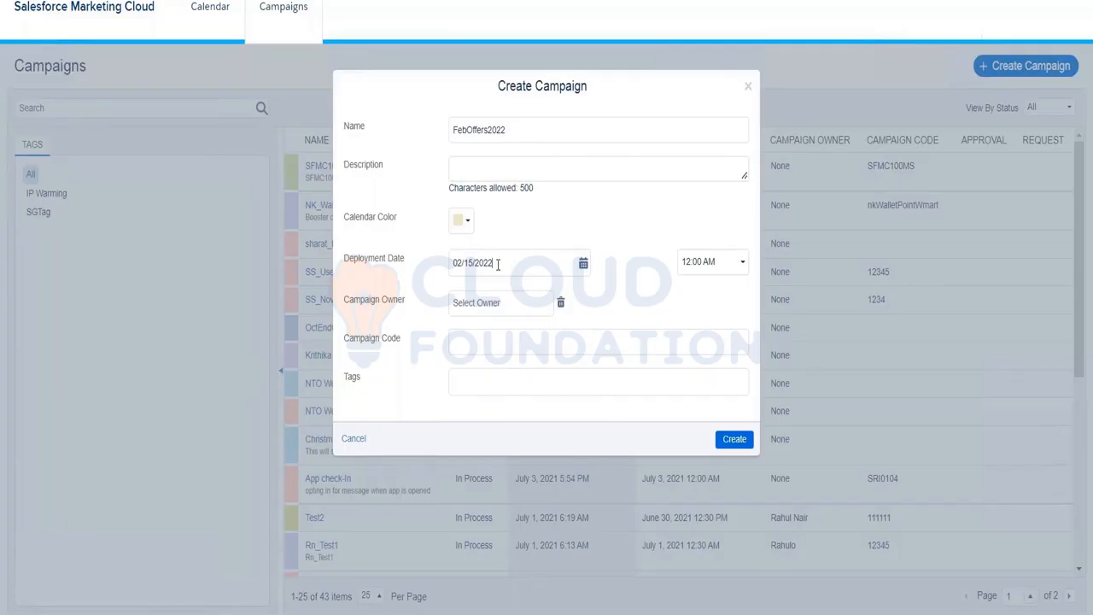
Leave the campaign owner empty and create the FebOffers2022 campaign.
click(498, 306)
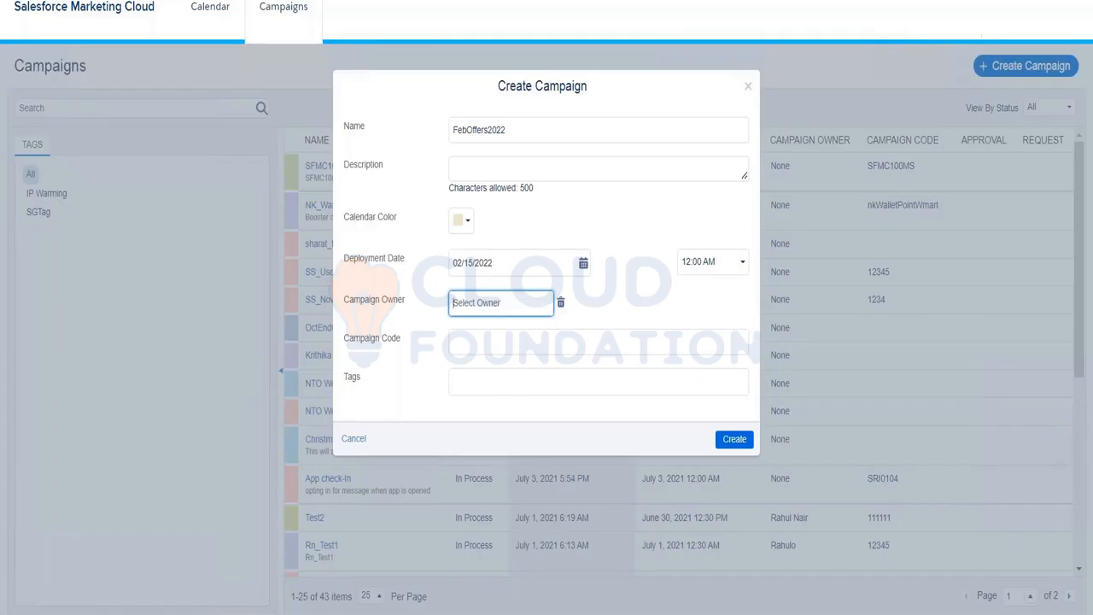
text(Kumar)
key(BackSpace)
key(BackSpace)
key(BackSpace)
key(BackSpace)
key(BackSpace)
right_click(510, 347)
key(Escape)
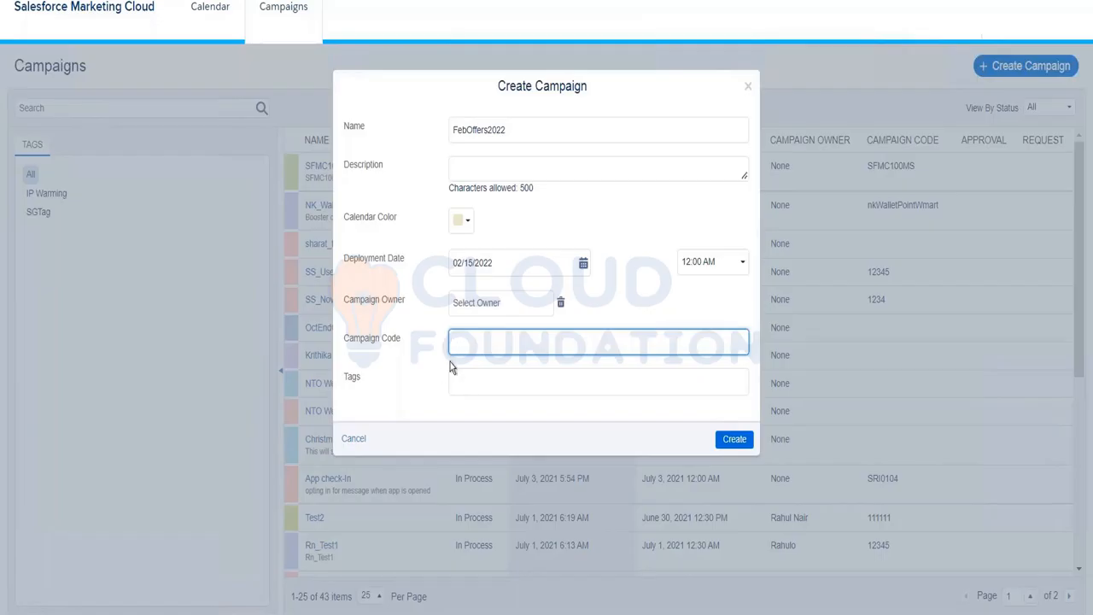
click(738, 442)
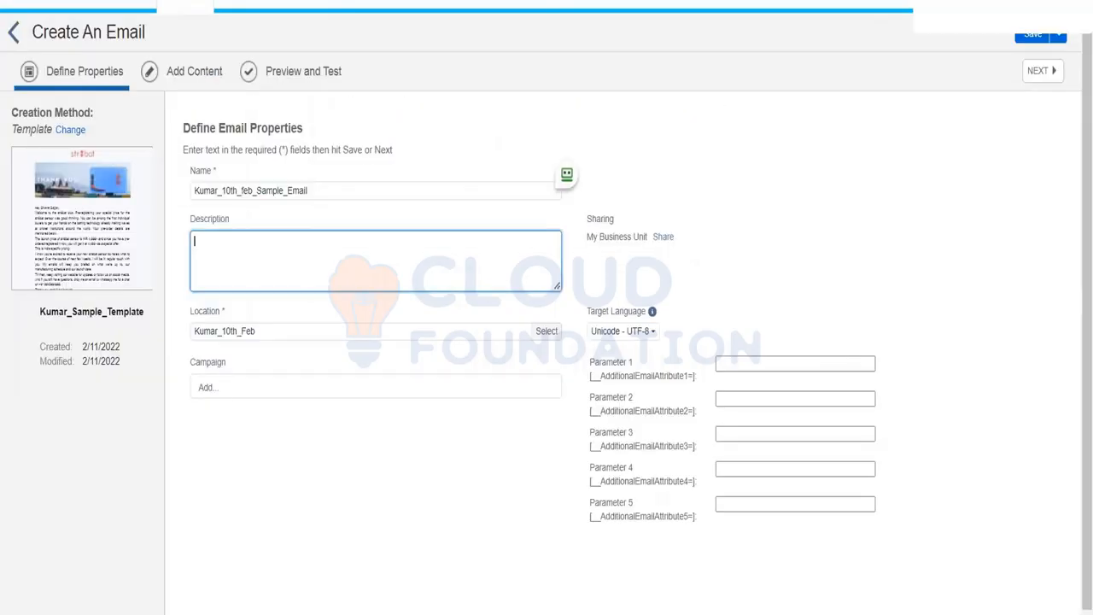
Attach the Adriza NTO Welcome Series campaign to the email and save the selection.
click(224, 391)
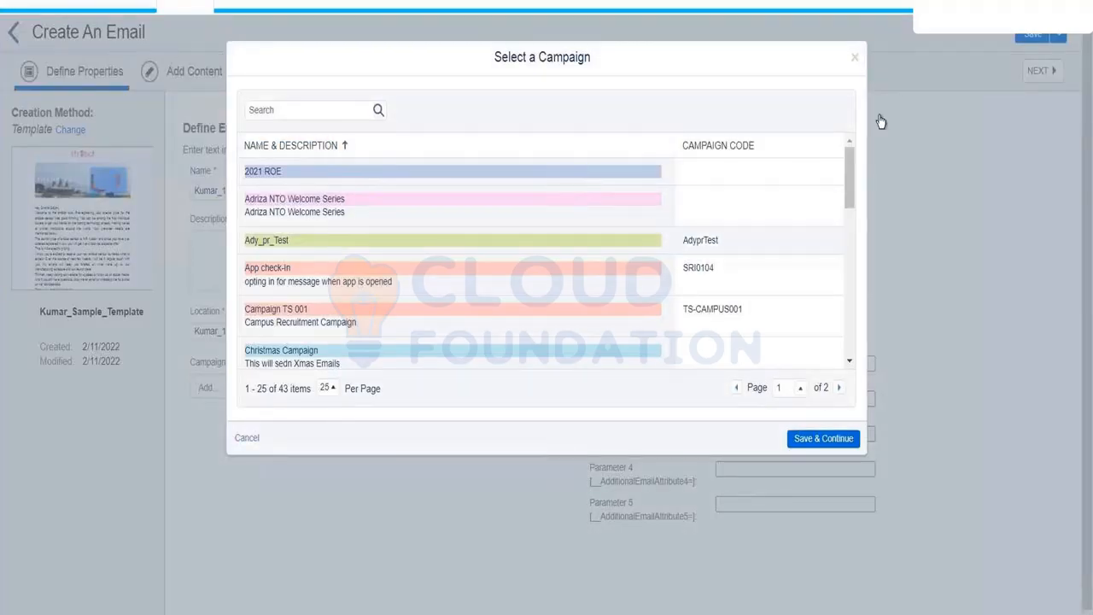
click(853, 61)
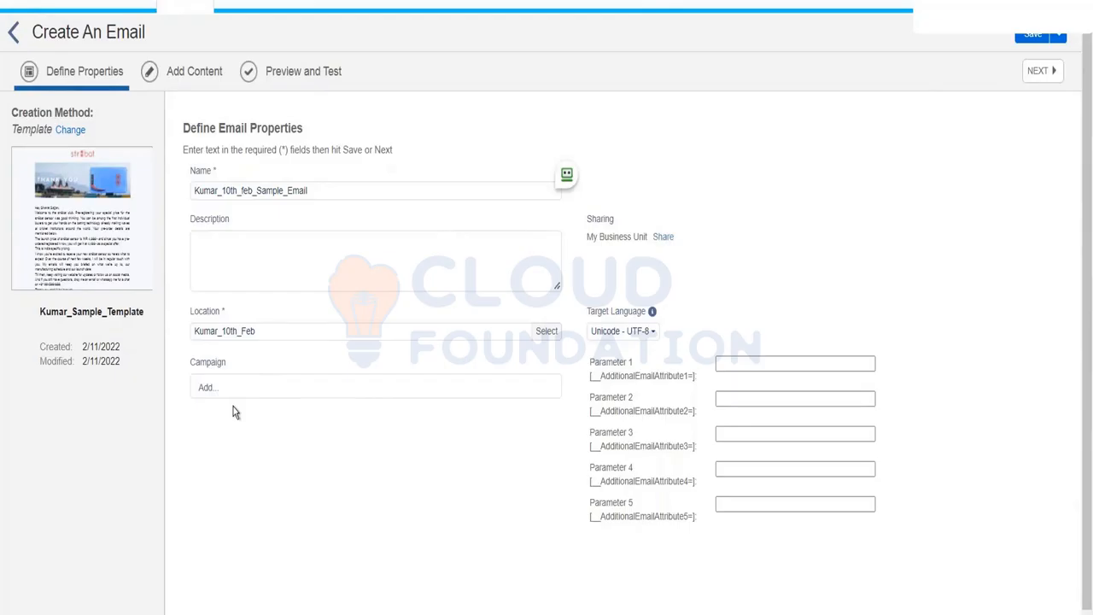
click(207, 386)
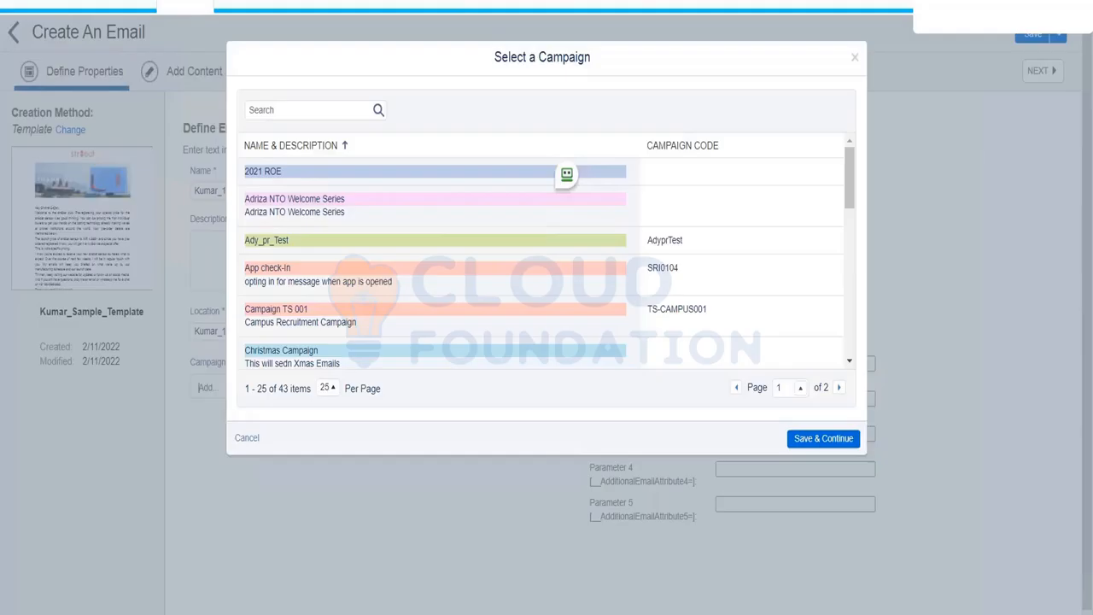
click(414, 215)
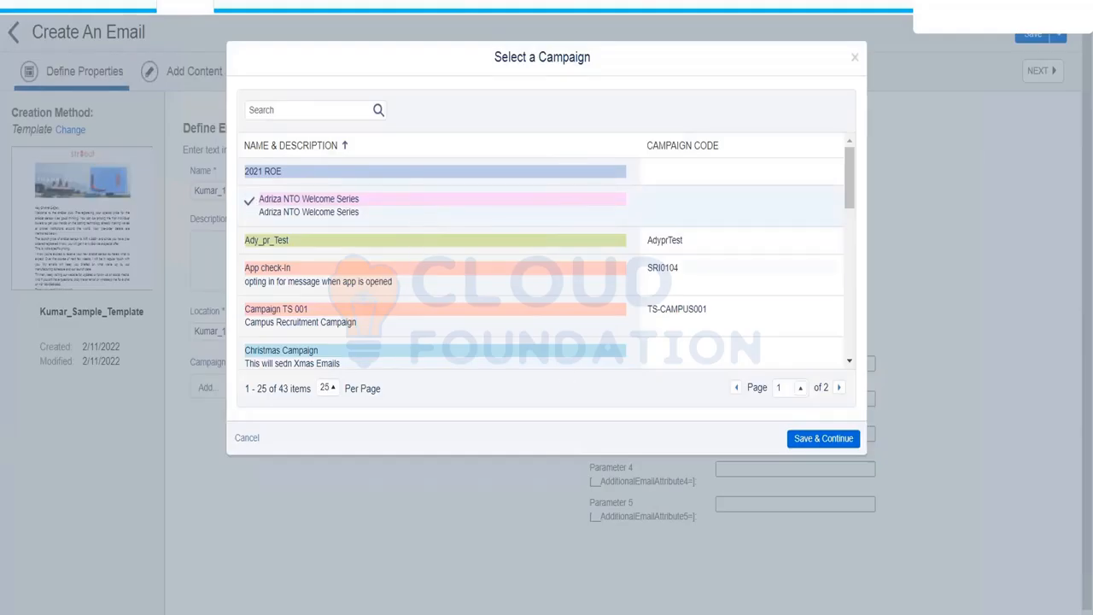
click(824, 438)
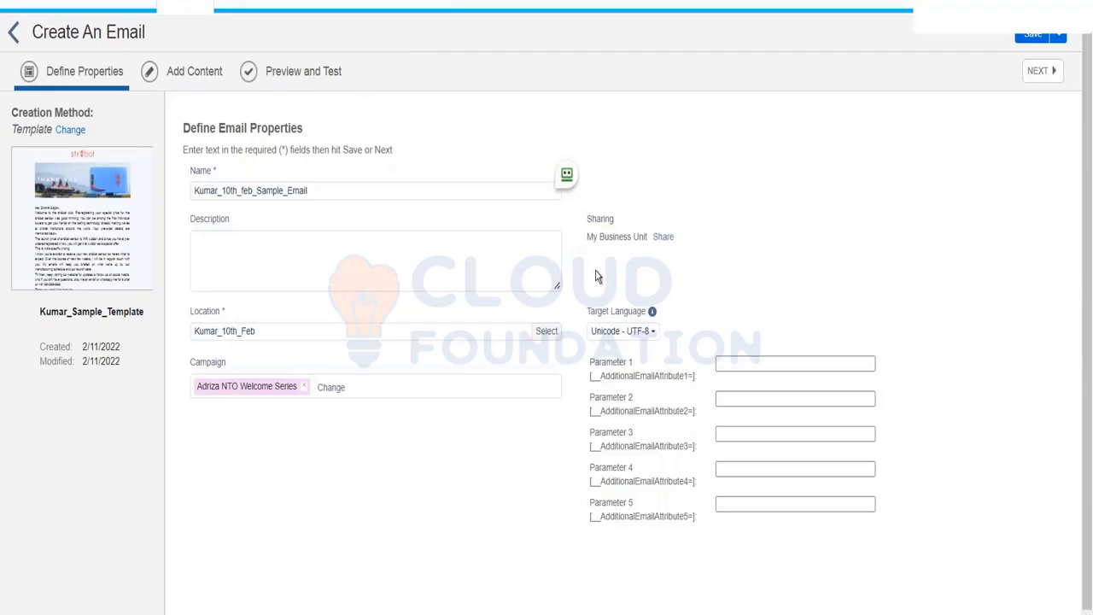
Check the Target Language options, keeping Unicode - UTF-8 selected.
click(636, 338)
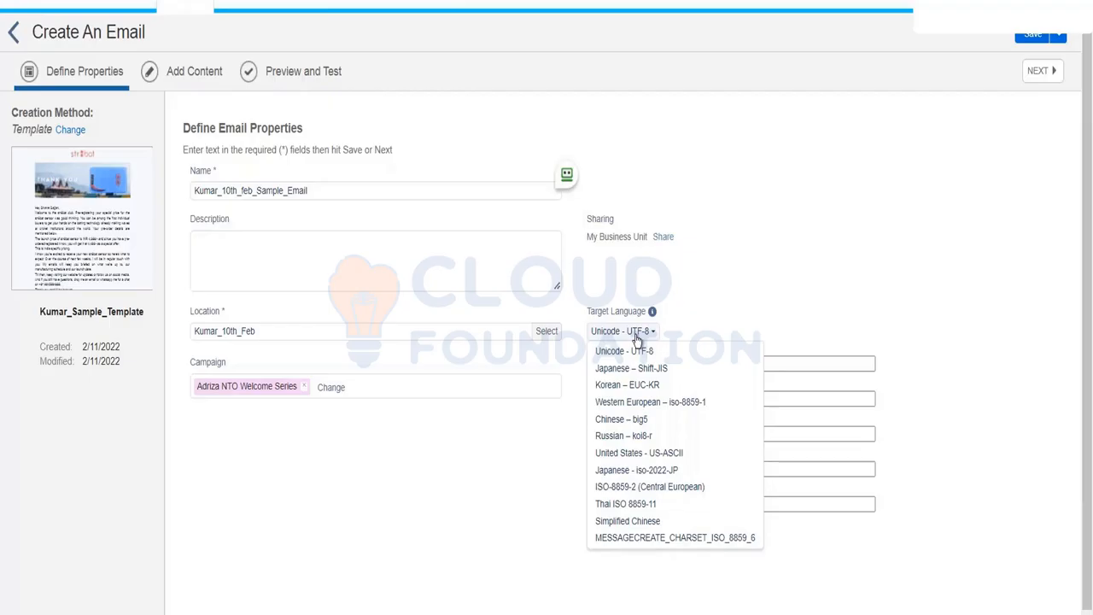
click(636, 338)
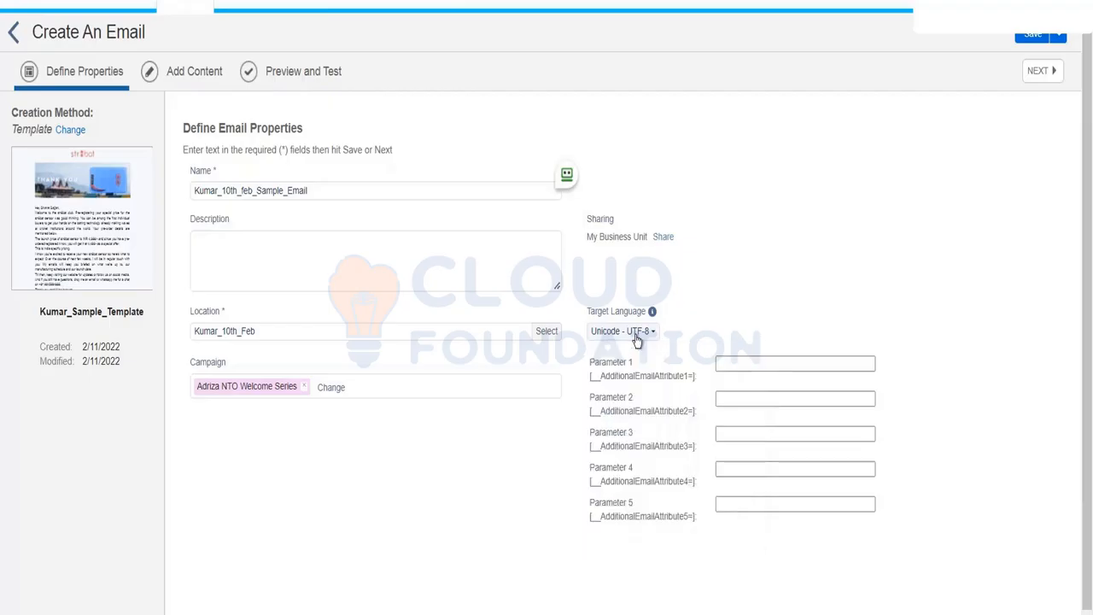
click(636, 338)
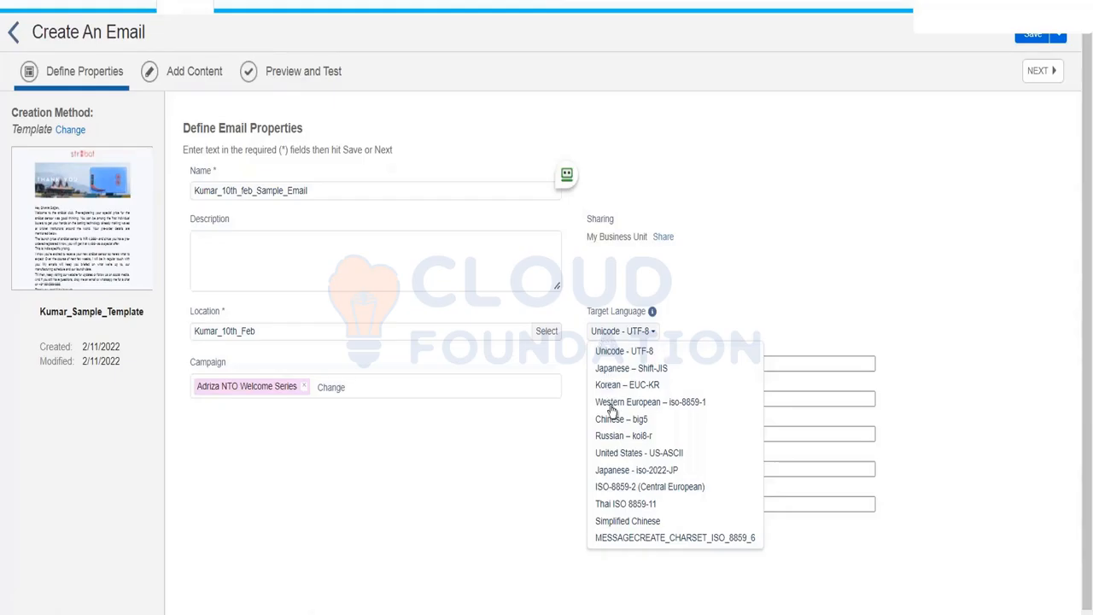
Try Japanese - iso-2022-JP as the target language, then revert to Unicode - UTF-8.
click(616, 472)
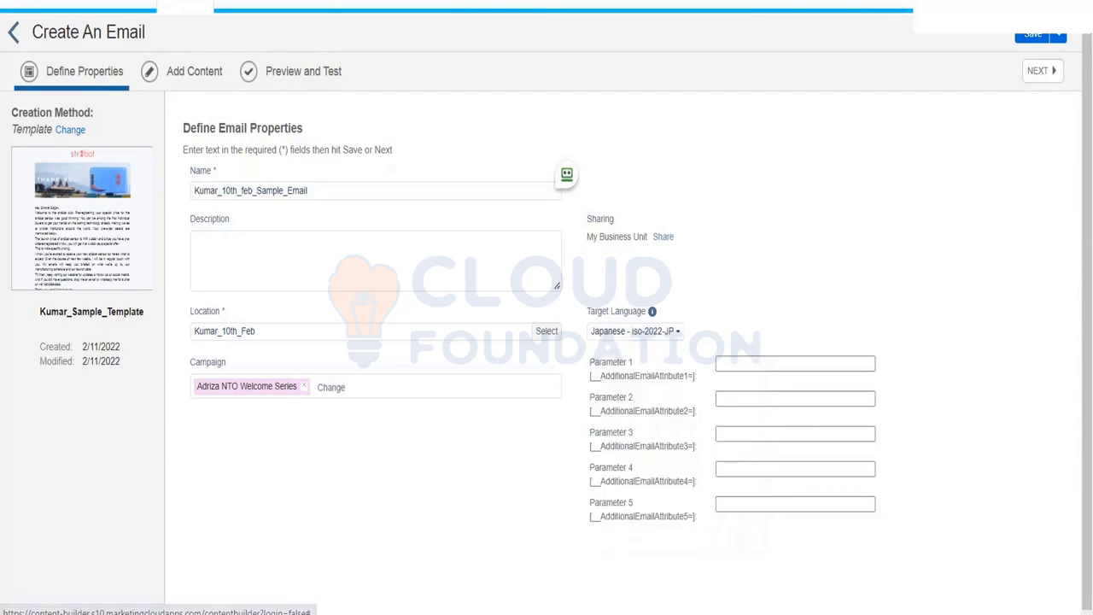
click(647, 333)
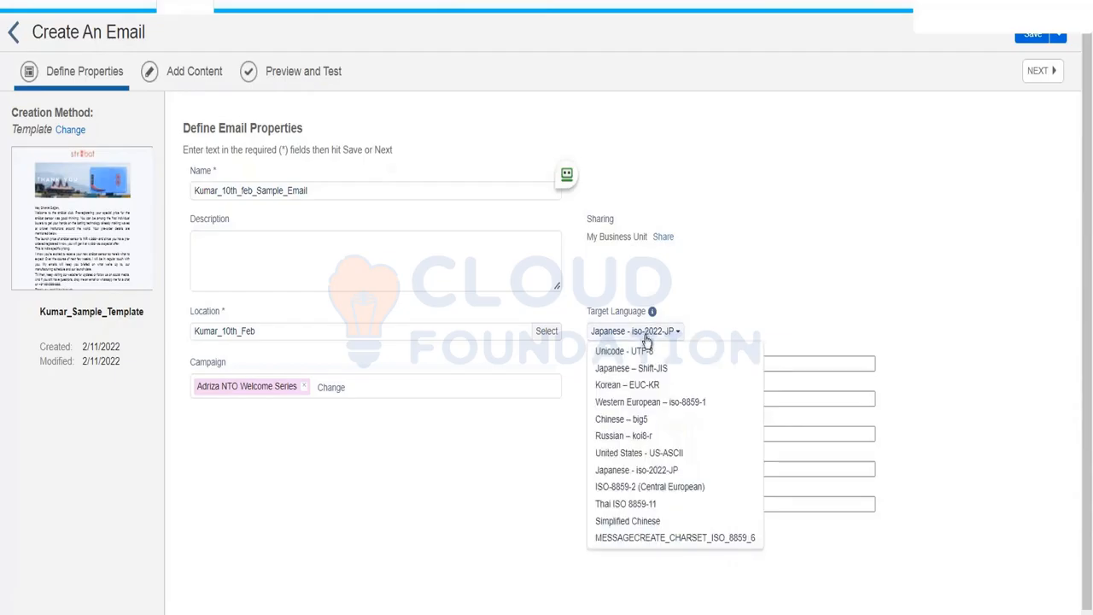
click(632, 351)
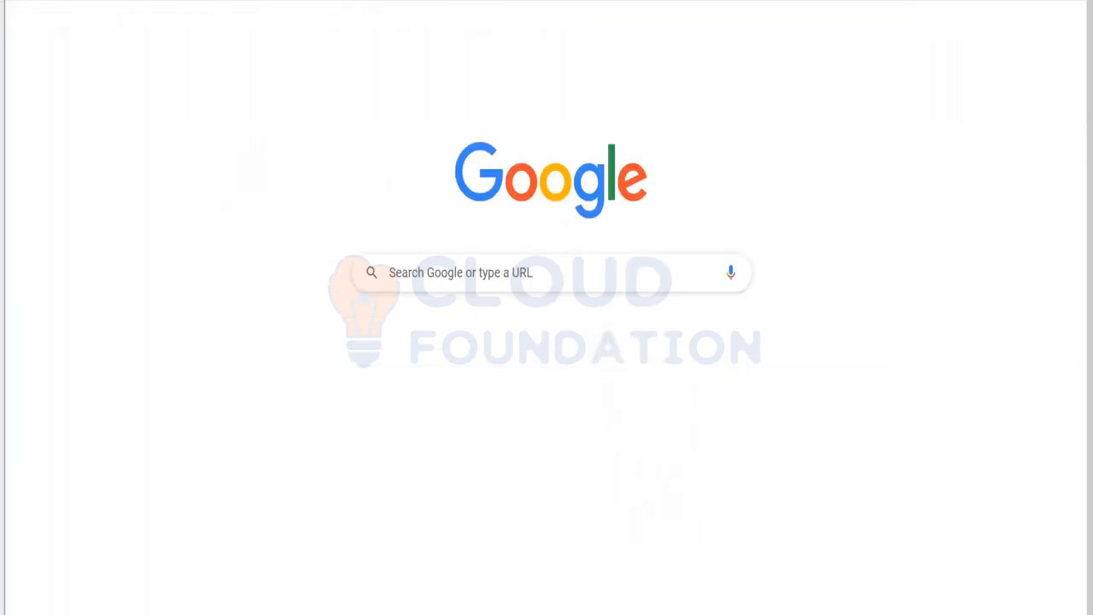
Search Google for 'url parameters' and skim the results.
text(url parameters)
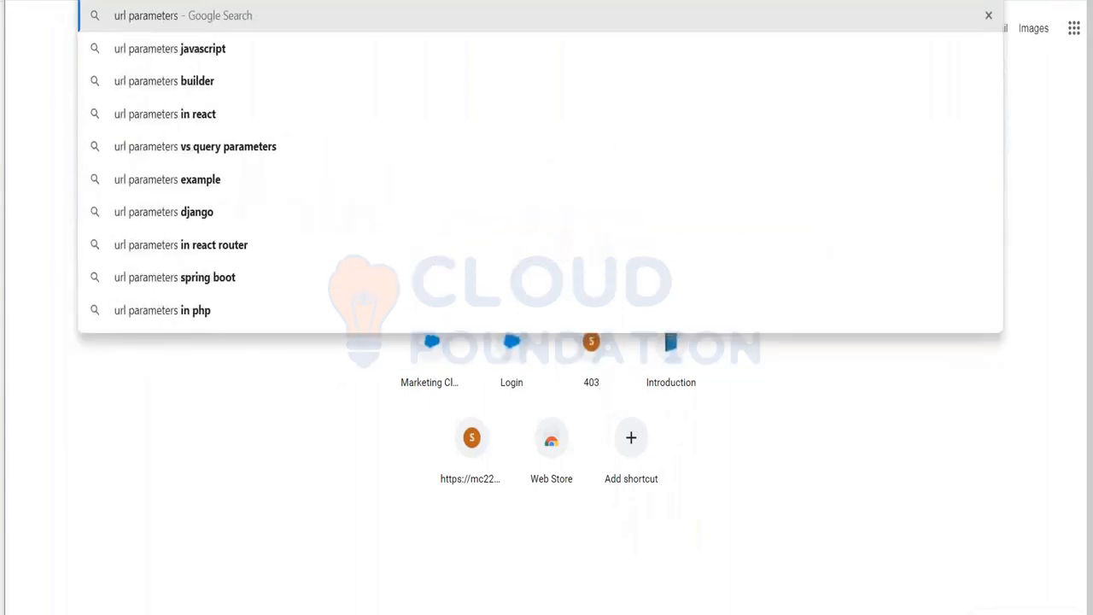
key(Return)
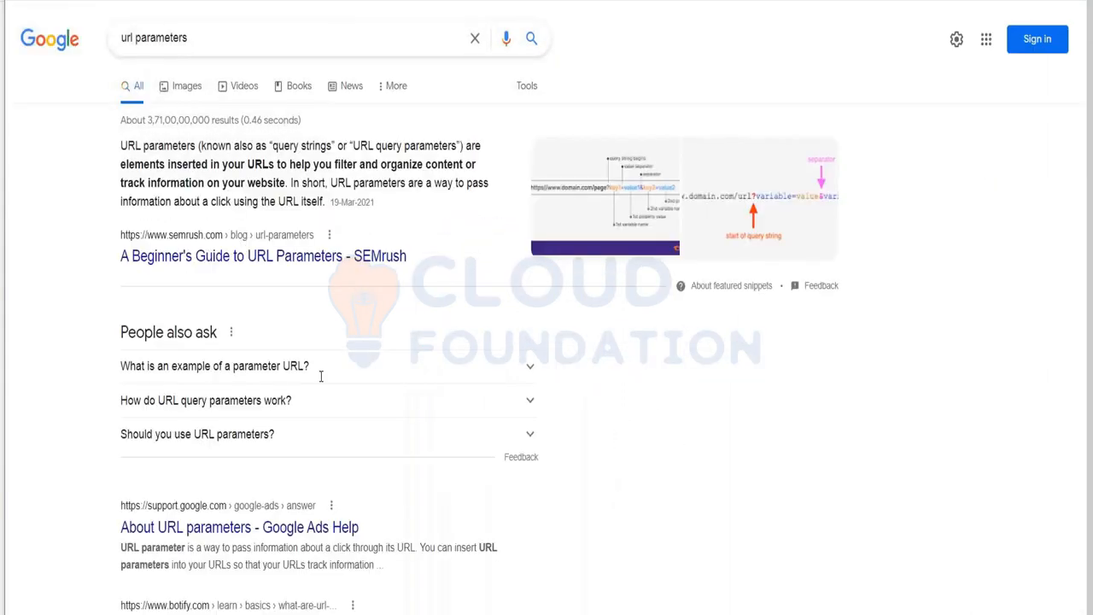
scroll(320, 375, down, 4)
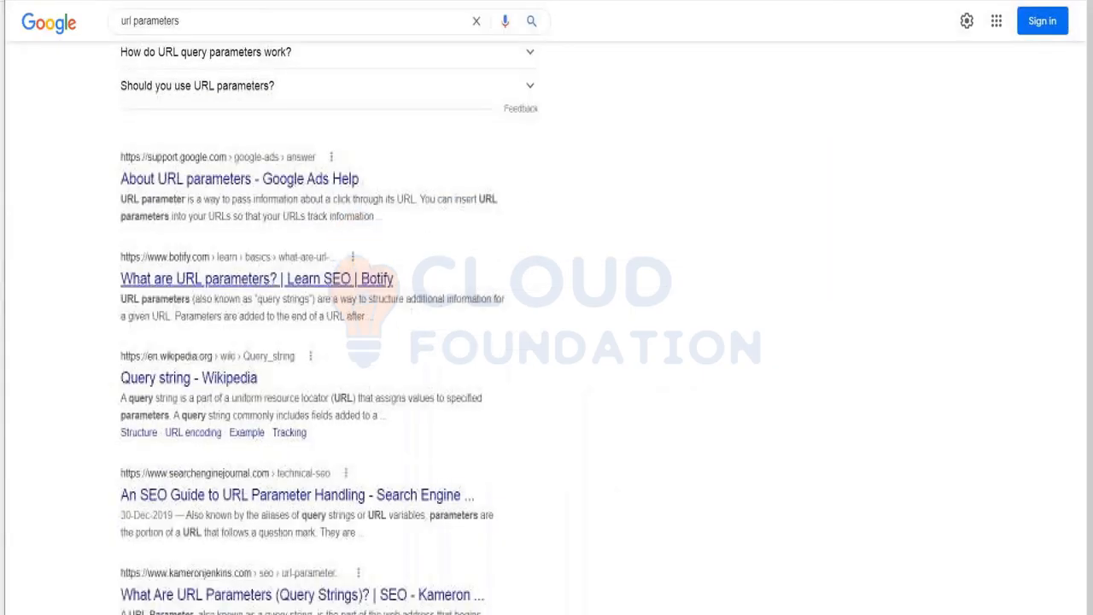
scroll(320, 325, down, 3)
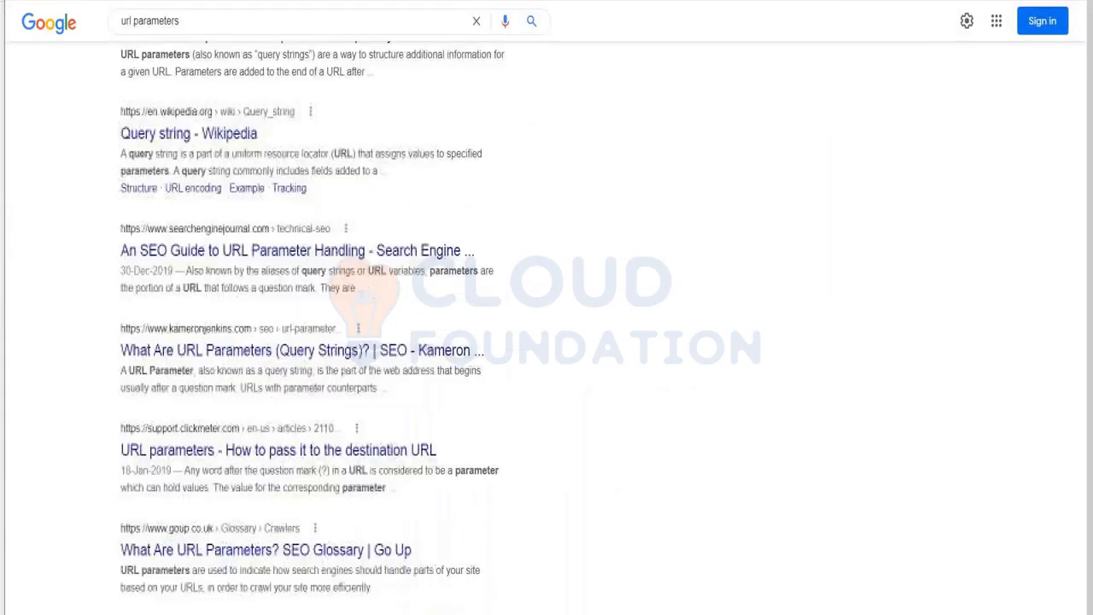
scroll(280, 304, up, 7)
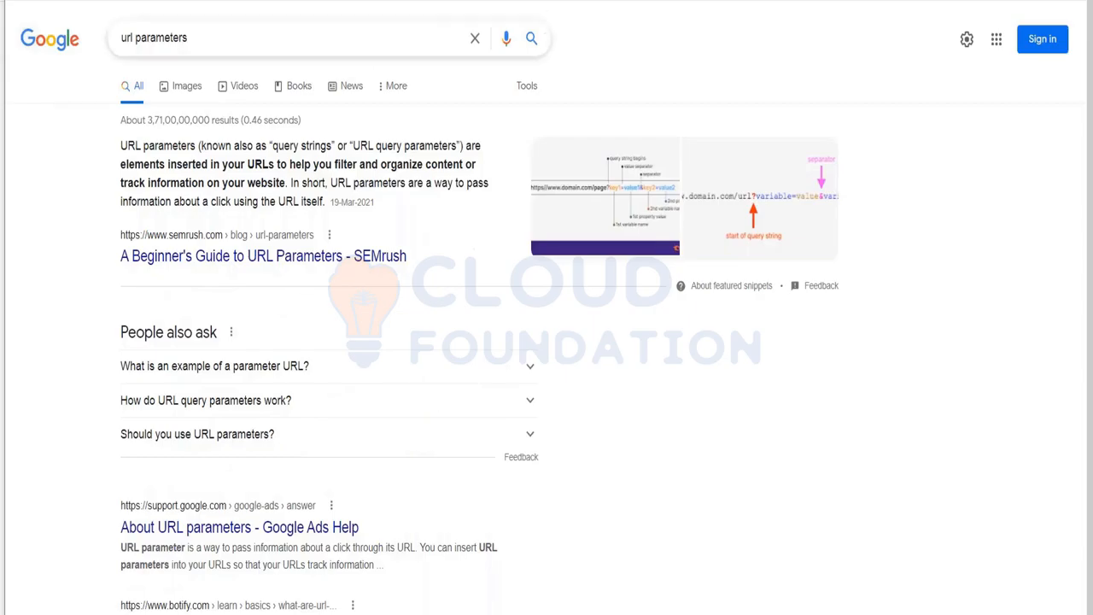
Refine the search to 'create url parameters' and open the Campaign URL Builder result.
click(124, 37)
text(create)
key(Return)
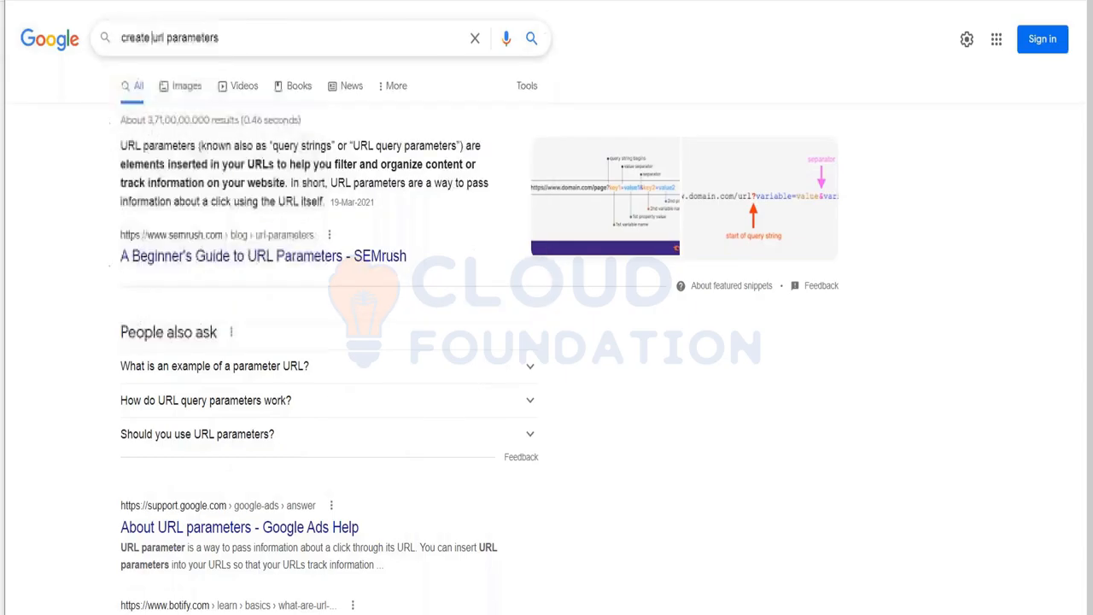
click(180, 172)
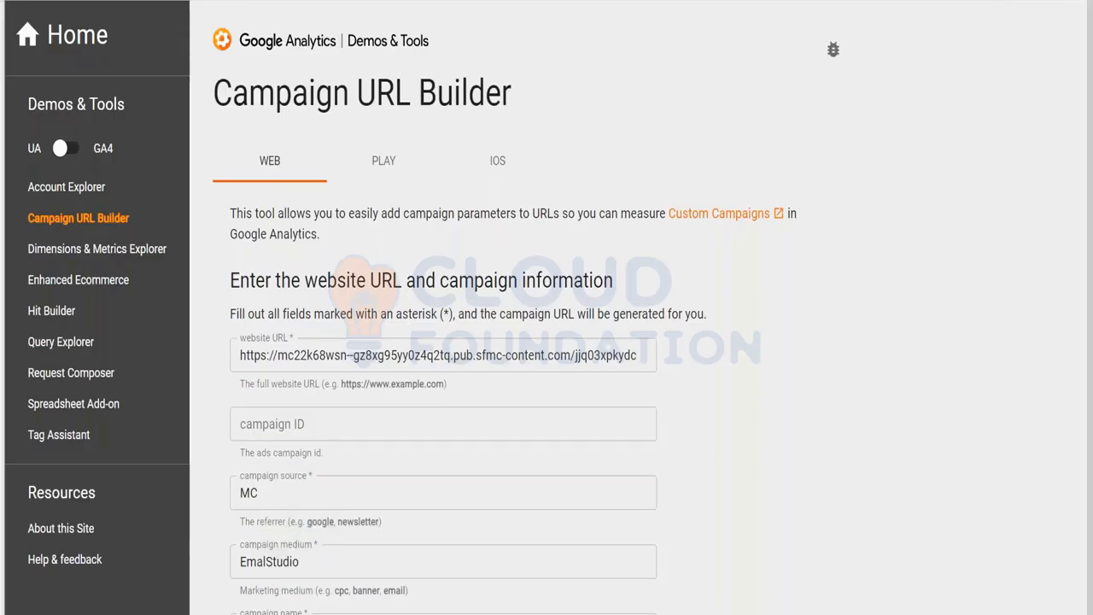
scroll(474, 359, down, 3)
click(474, 100)
key(ctrl+a)
text(www.)
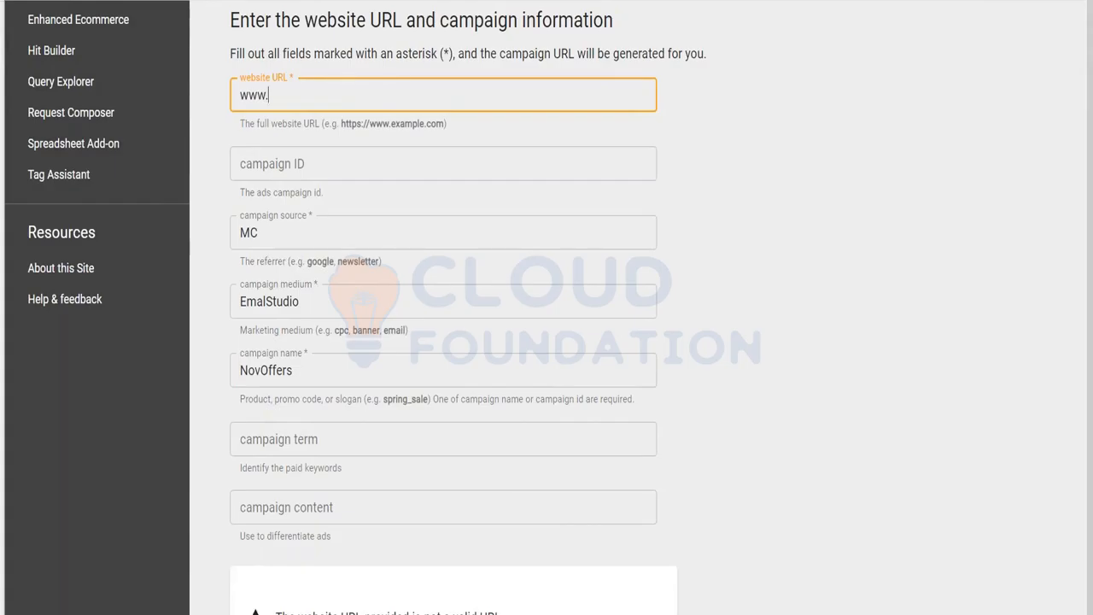
text(amazon.com)
click(398, 168)
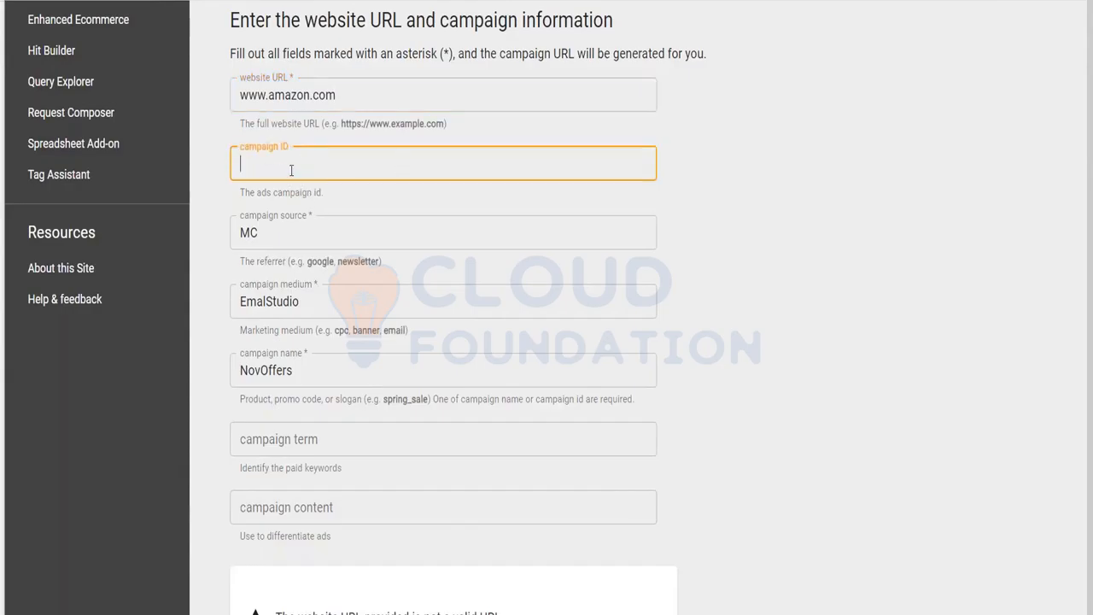
text(12345)
Check source MC and medium EmalStudio, and change the campaign name to FebOffers.
click(285, 231)
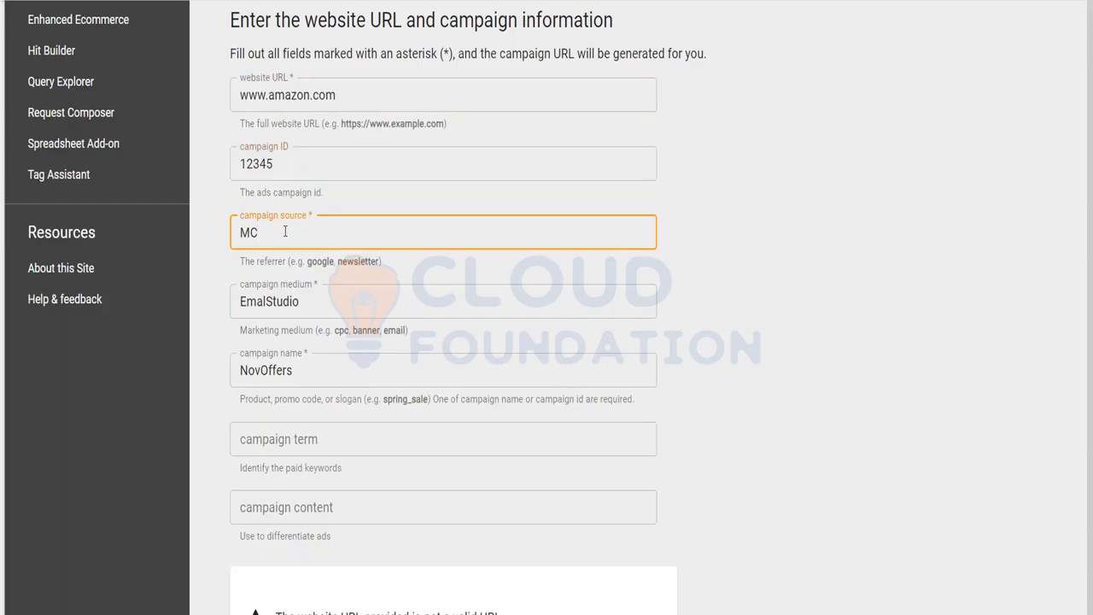
click(303, 289)
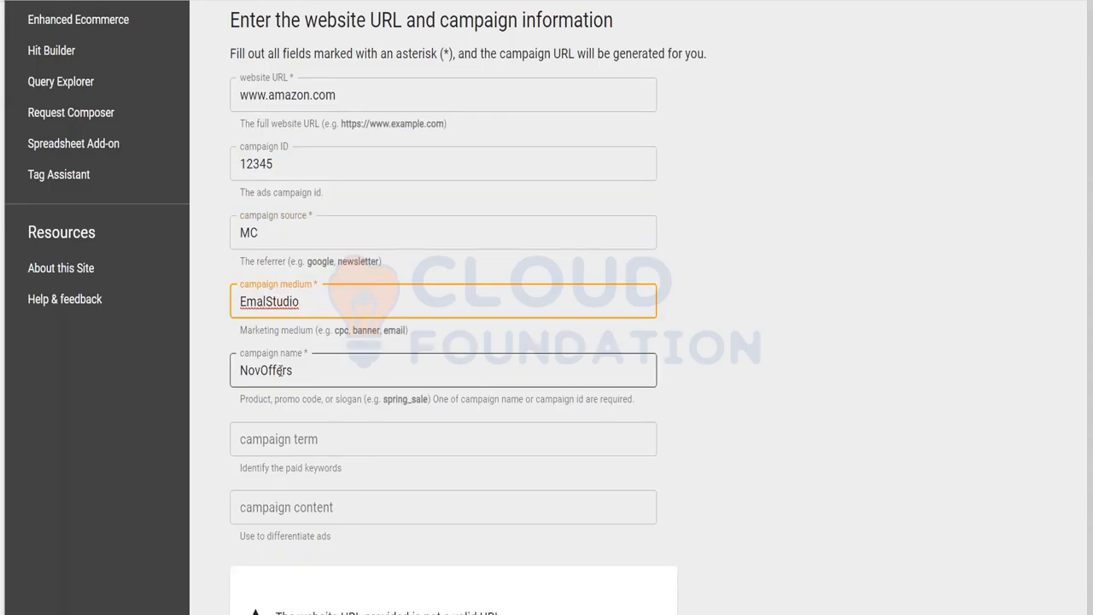
drag(260, 373, 235, 376)
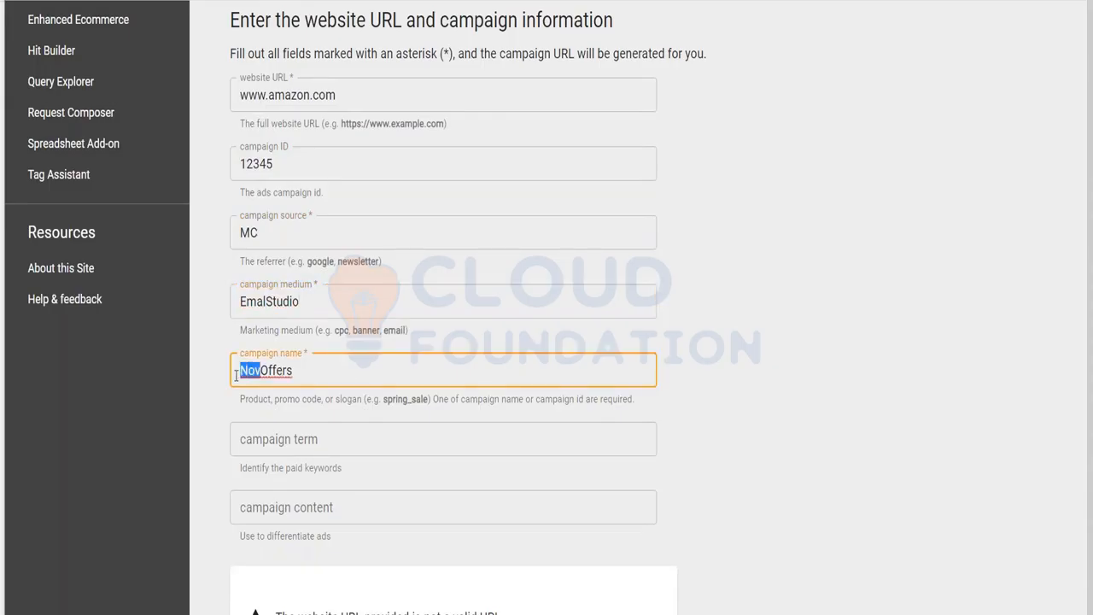
text(Feb)
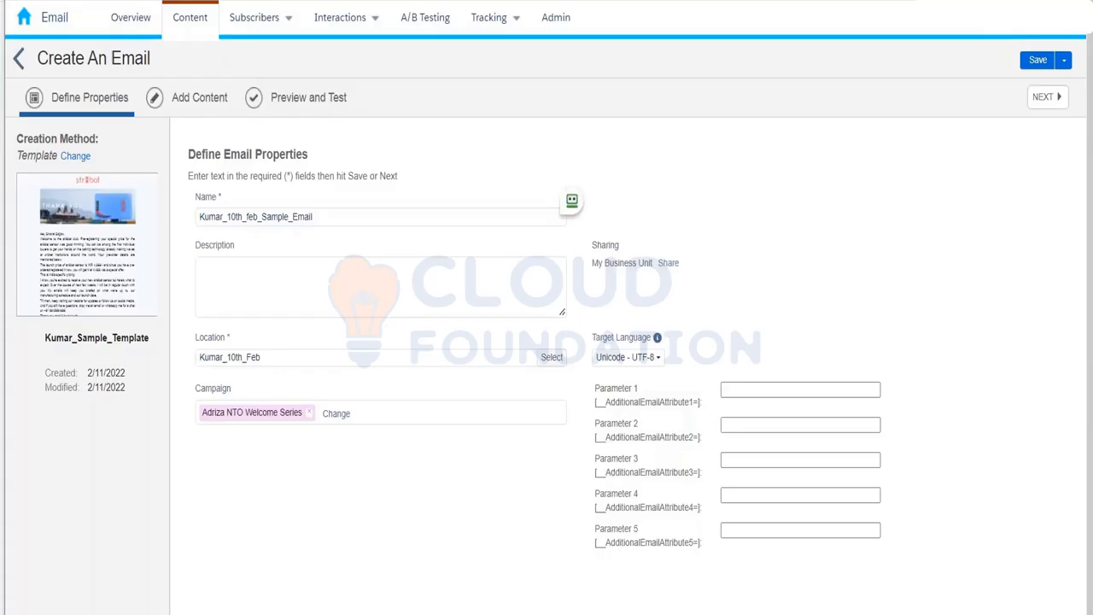
Enter MC as Parameter 1 and EmailStudio as Parameter 2.
click(734, 393)
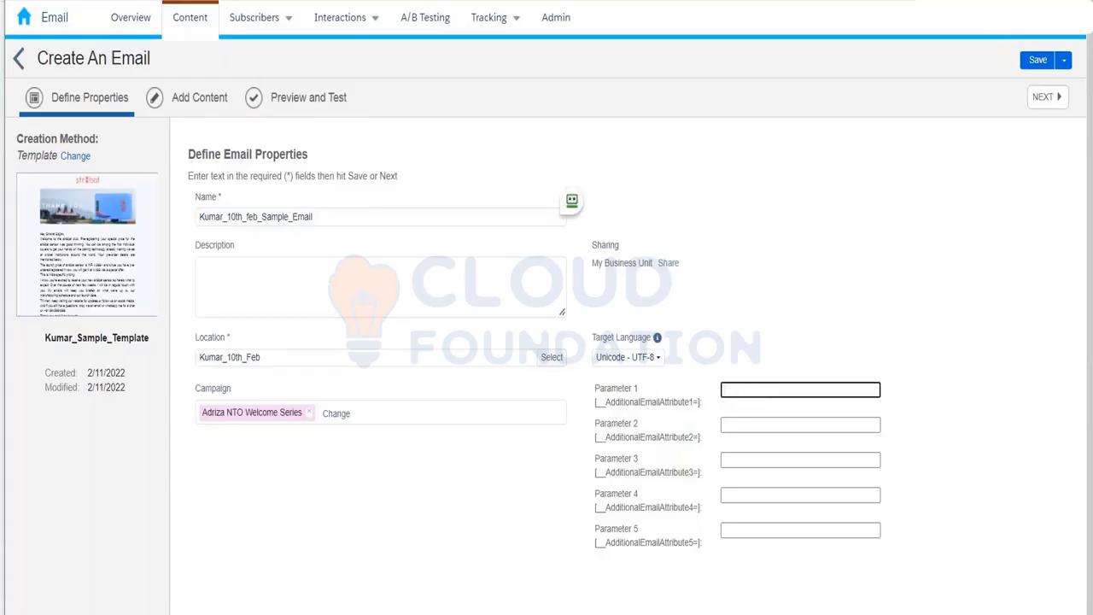
text(MC)
click(749, 424)
text(Email)
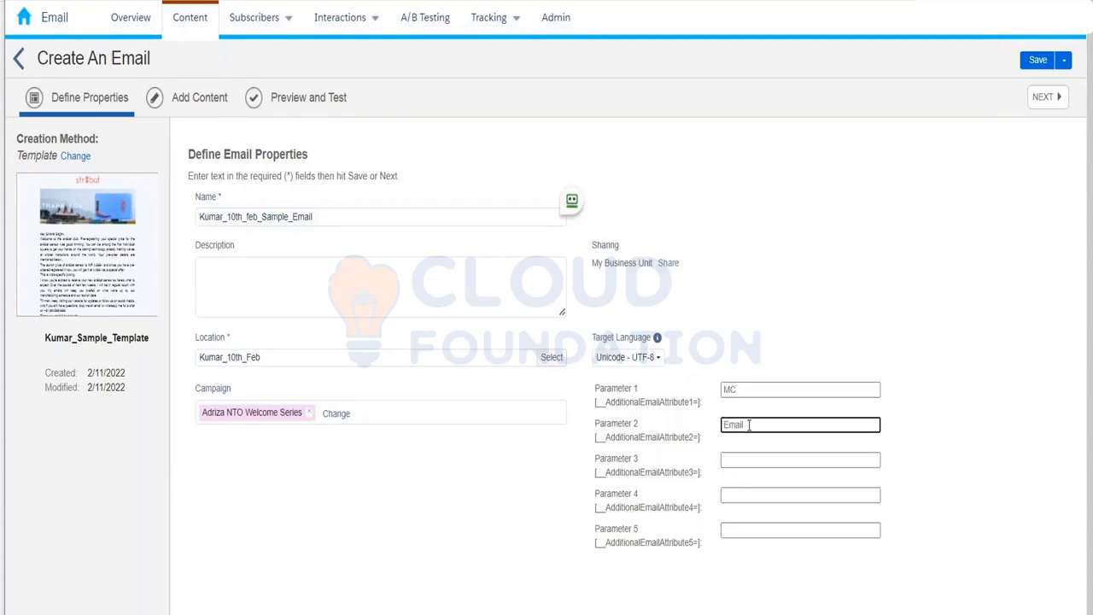
text(Studio)
Enter FebOffers as Parameter 3 and 12345 as Parameter 4.
right_click(751, 461)
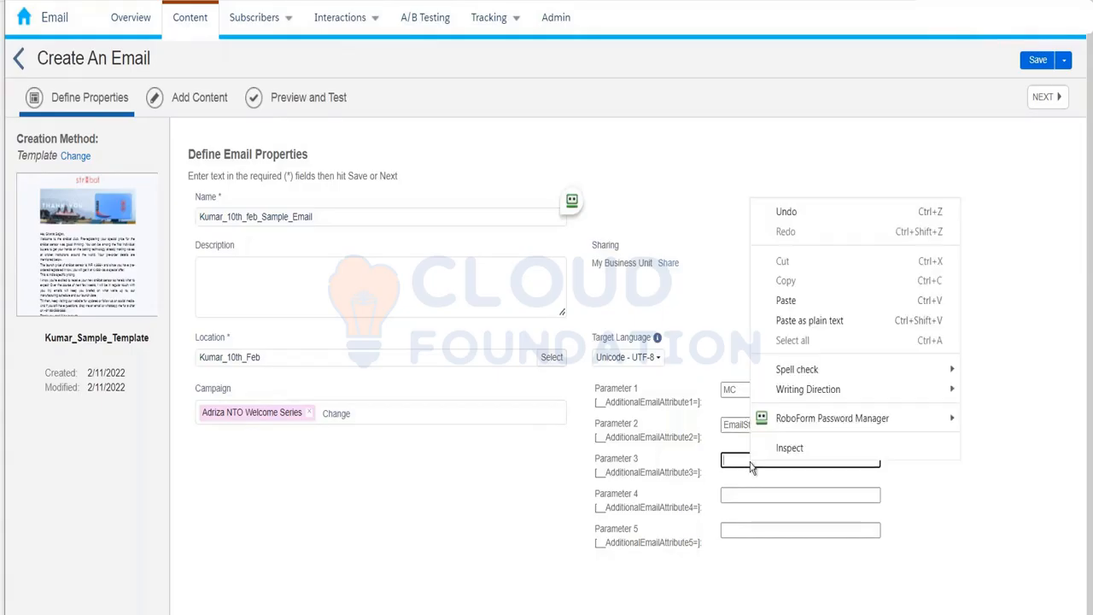
key(Escape)
text(Fe)
key(BackSpace)
key(BackSpace)
text(Feb)
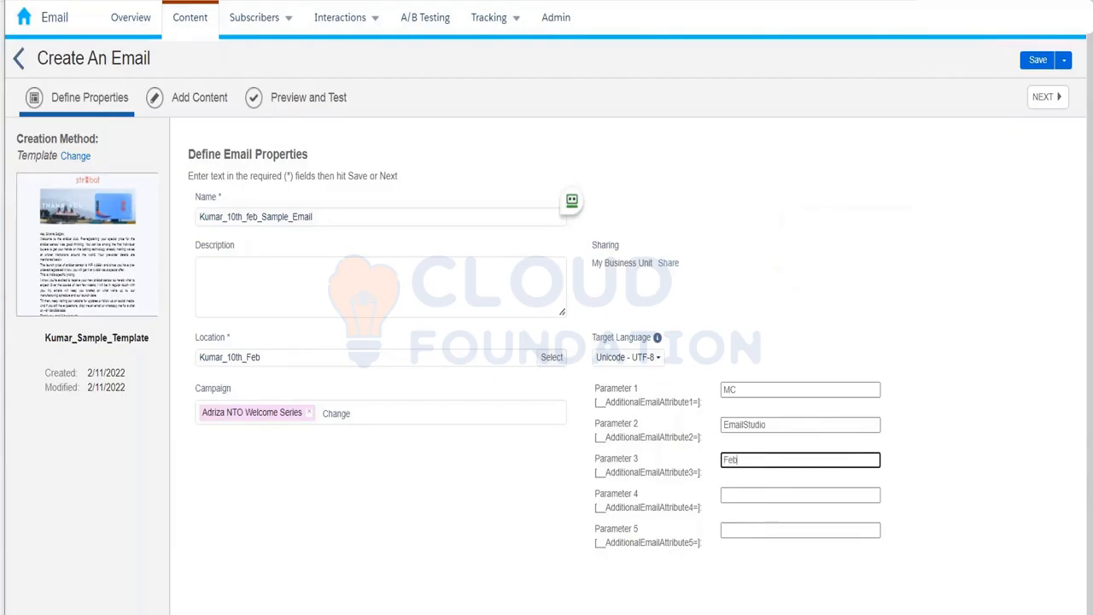
text(Offers)
right_click(732, 495)
key(Escape)
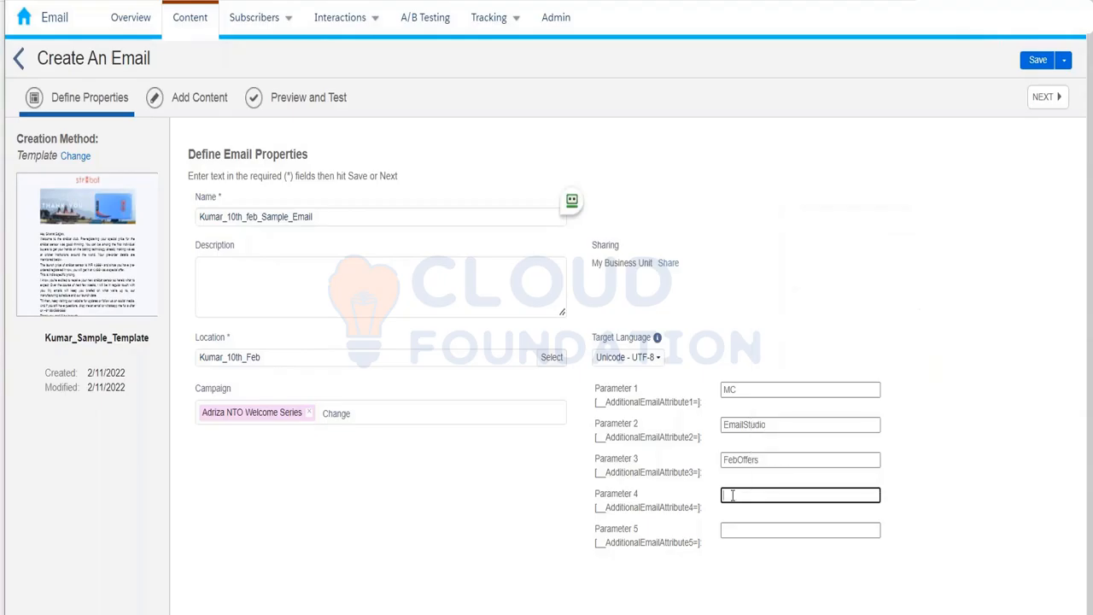
text(12345)
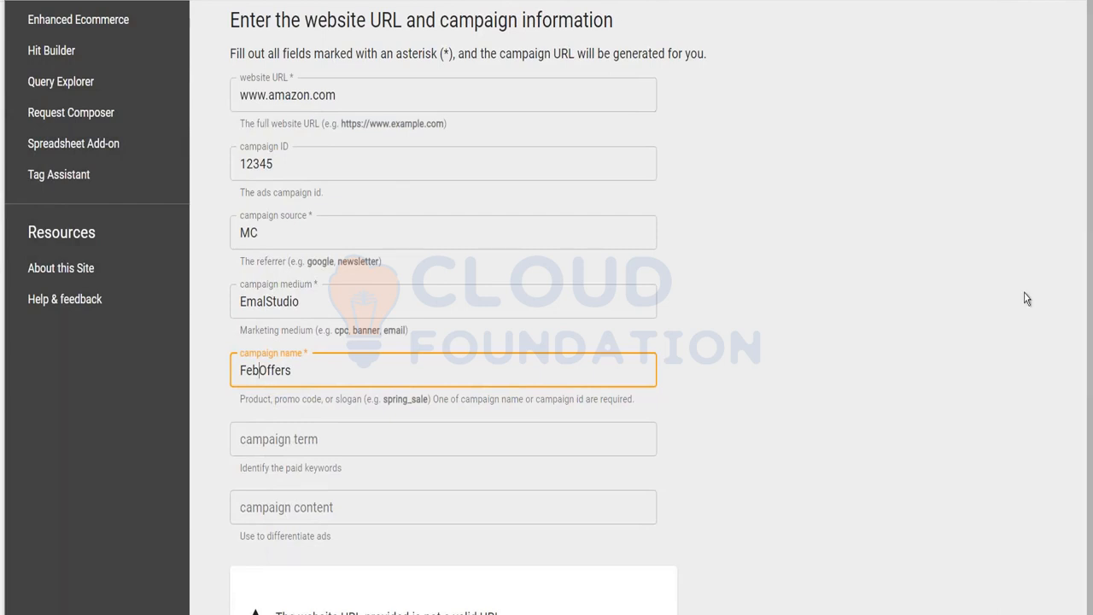
Review the Campaign URL Builder's website URL and campaign ID 12345 values.
scroll(1026, 298, down, 10)
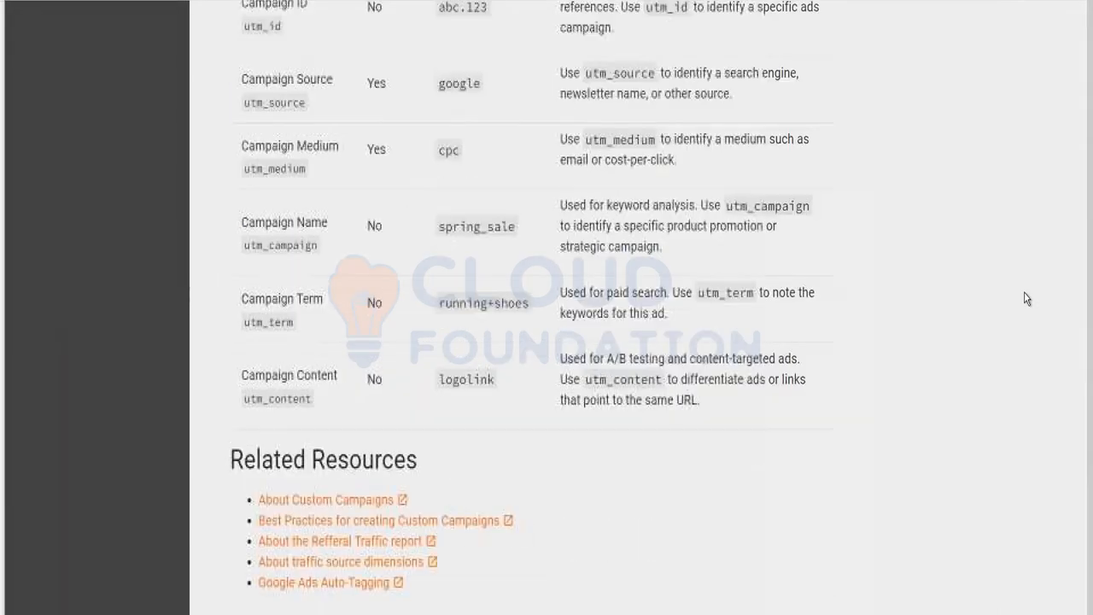
scroll(1027, 298, up, 5)
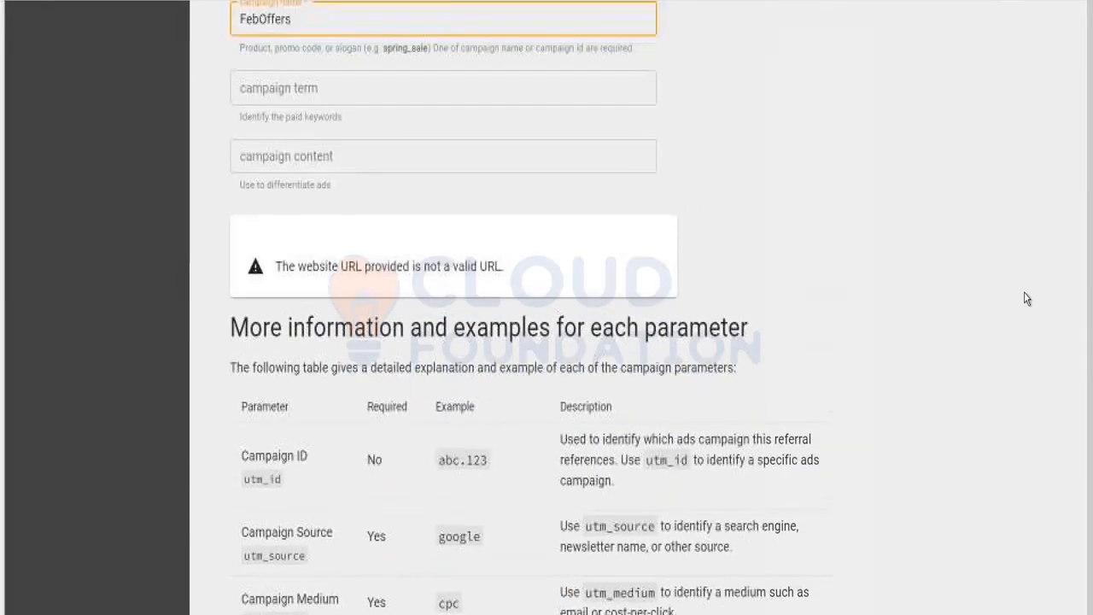
scroll(683, 239, down, 1)
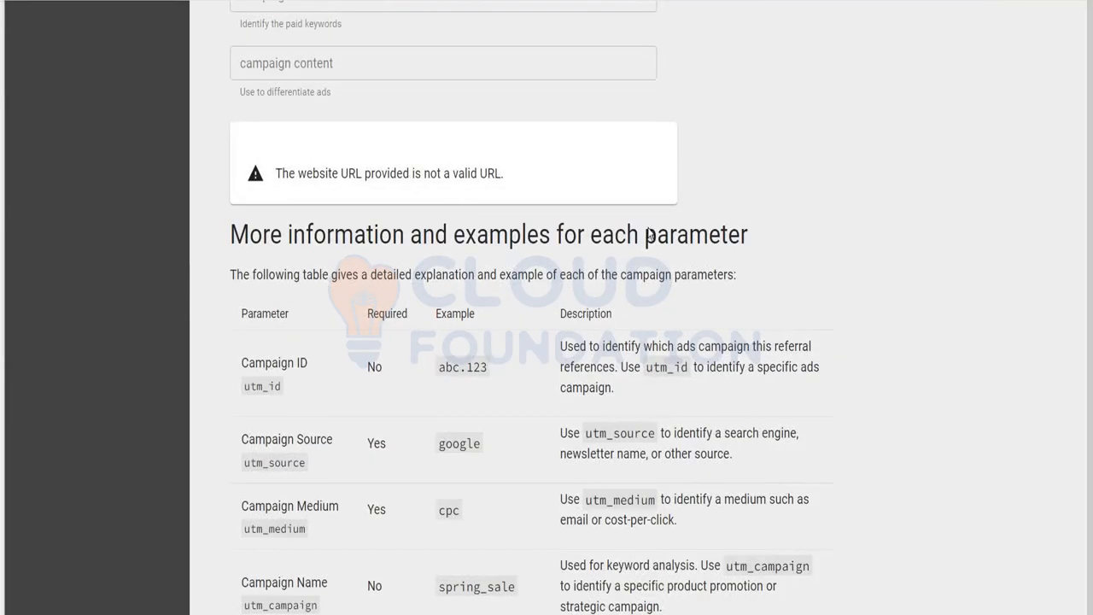
scroll(842, 198, up, 6)
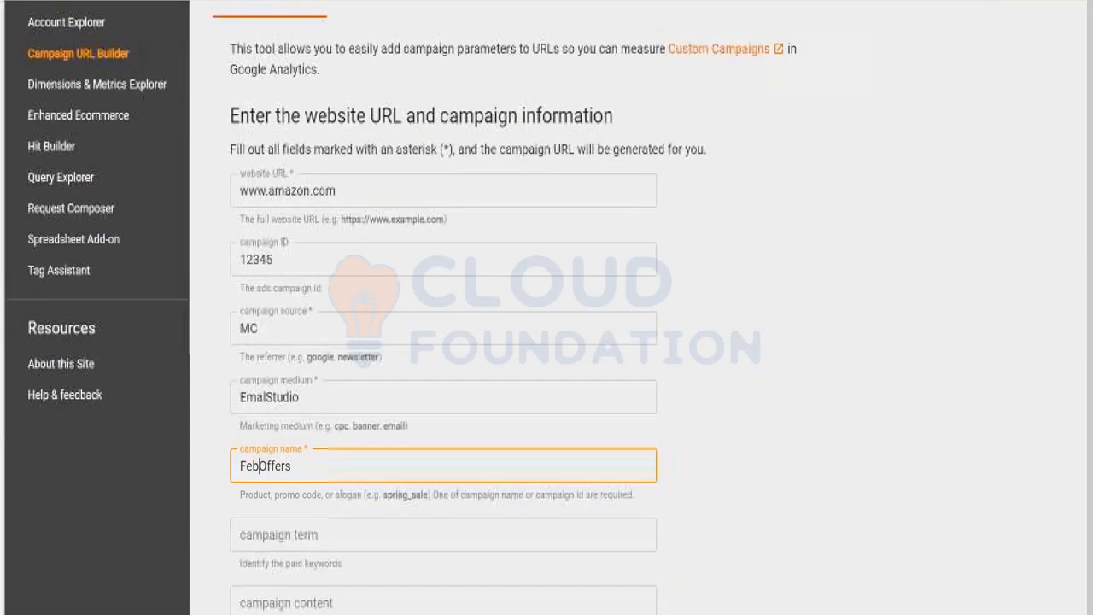
click(364, 203)
drag(325, 258, 179, 247)
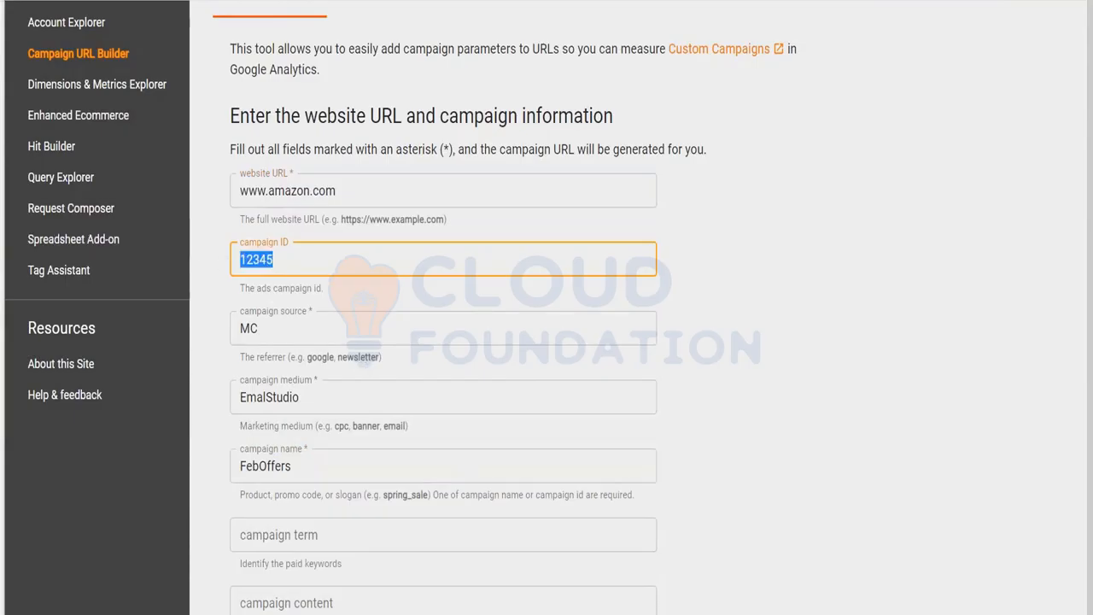
scroll(546, 341, up, 2)
scroll(547, 341, down, 4)
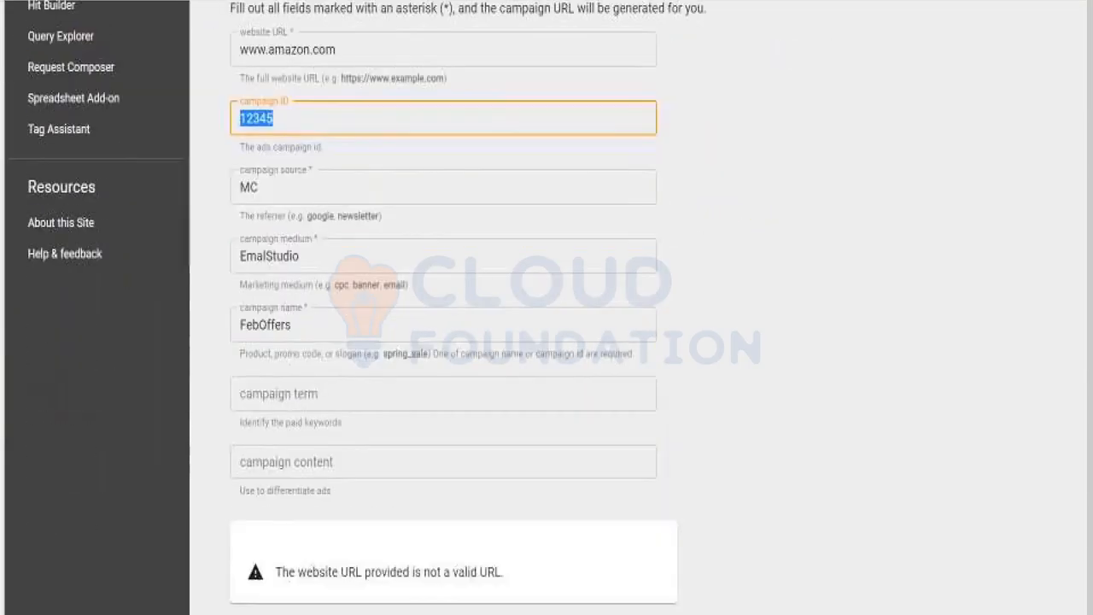
scroll(547, 341, down, 3)
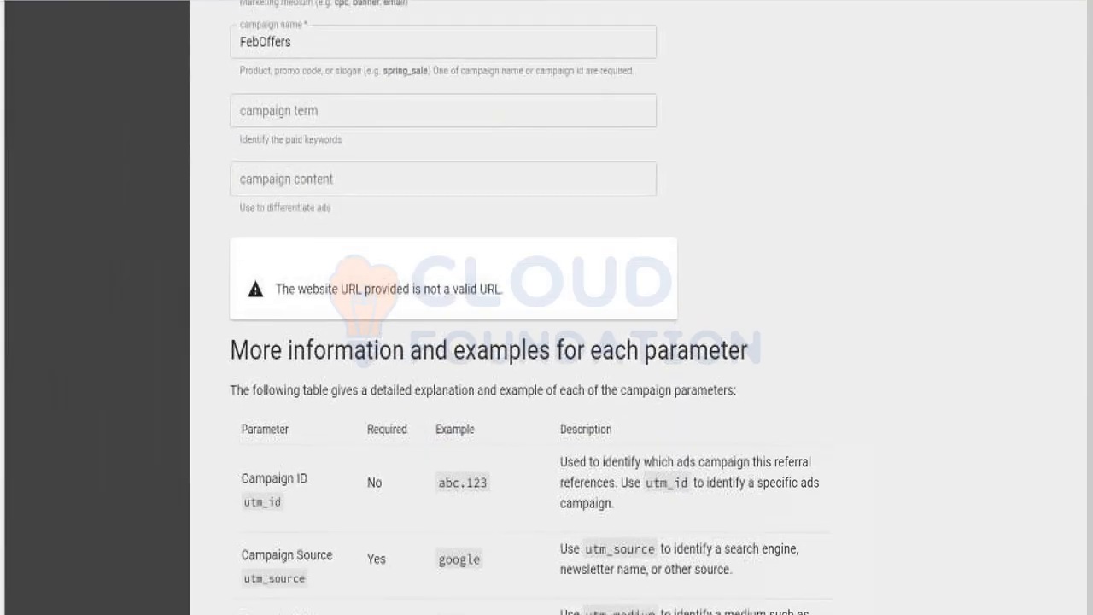
scroll(357, 58, up, 5)
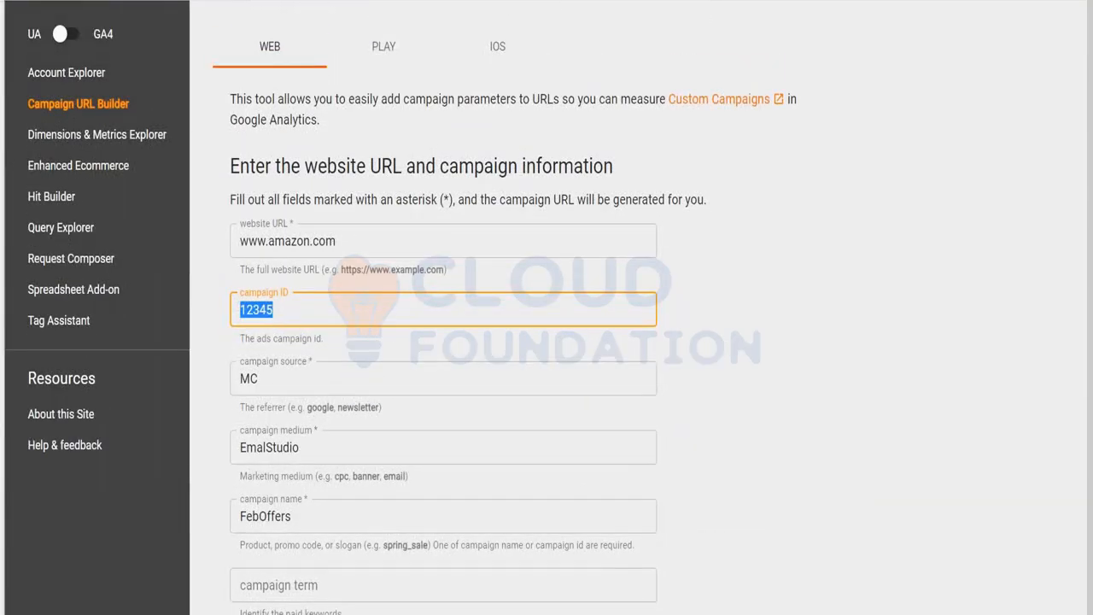
click(102, 2)
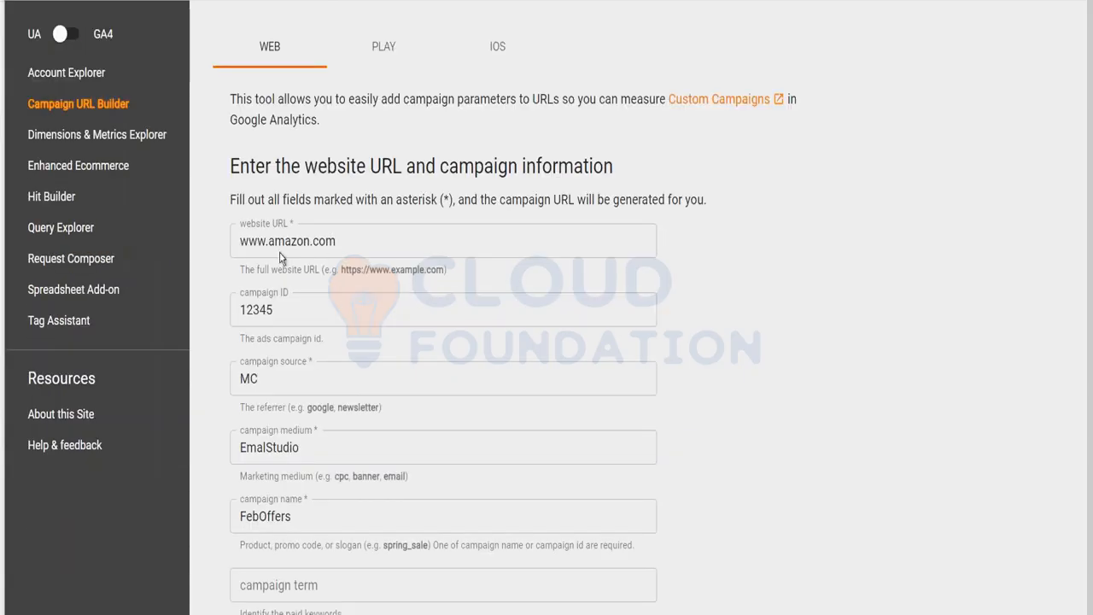
click(244, 246)
text(https://)
click(667, 263)
scroll(305, 207, down, 8)
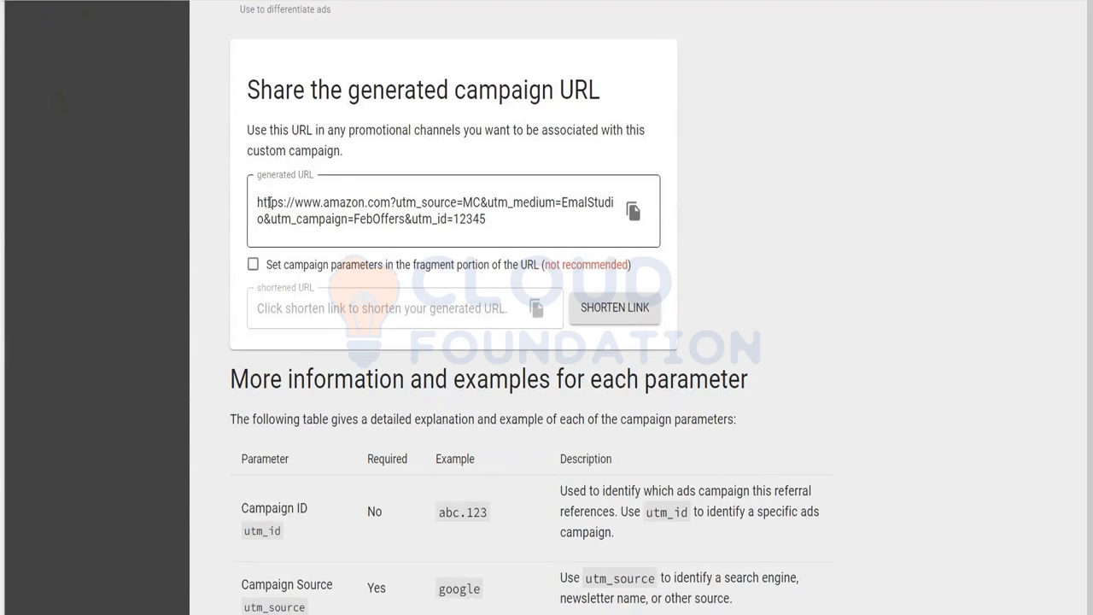
Copy the generated campaign URL and load it in a new tab to confirm it reaches Amazon.
click(359, 177)
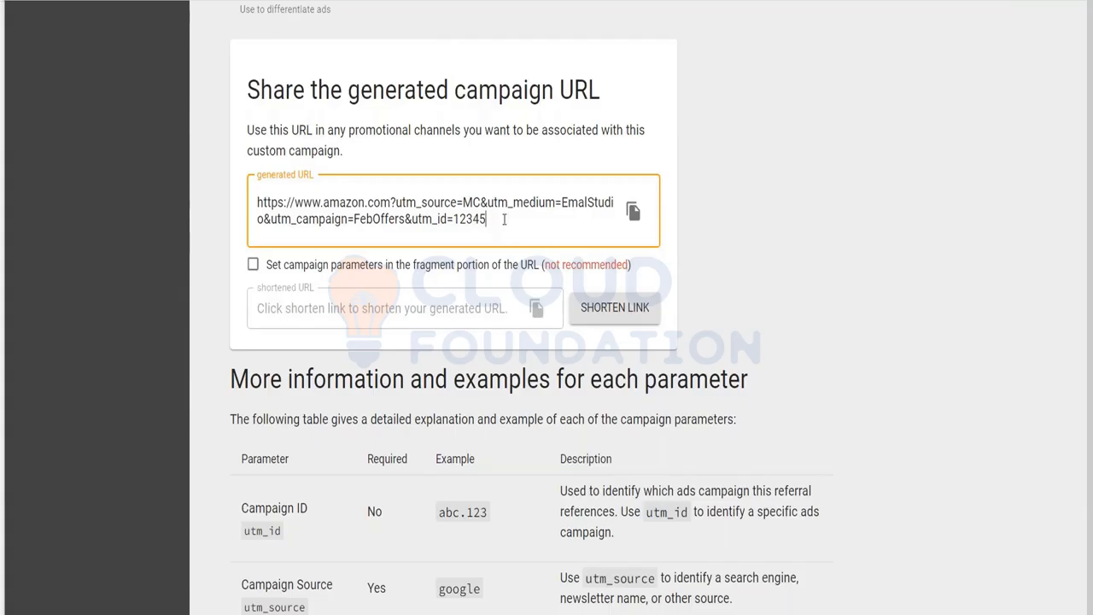
click(631, 220)
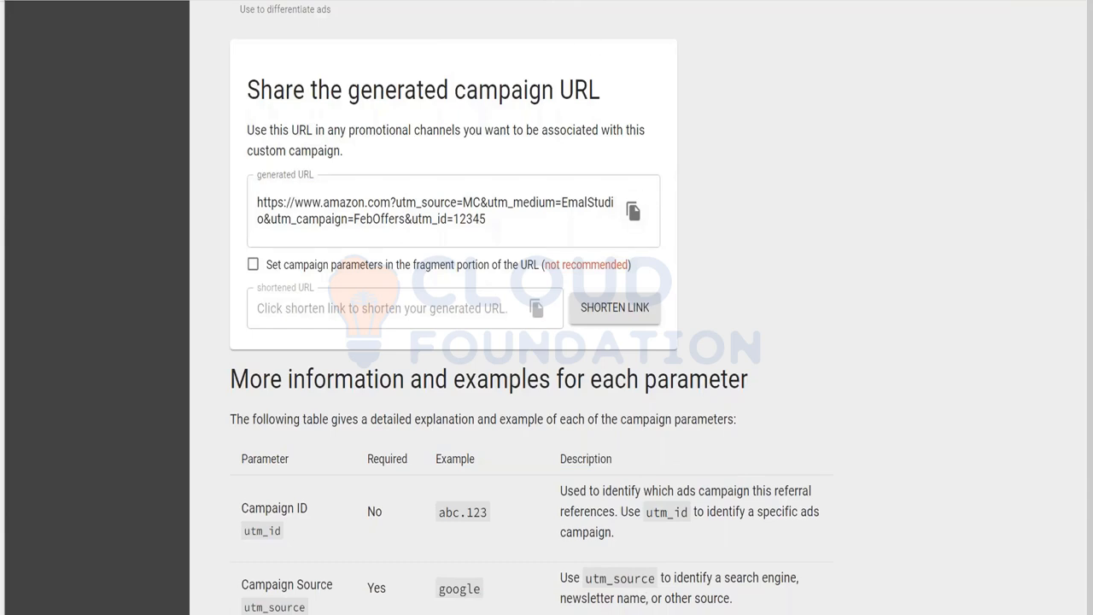
key(ctrl+t)
key(ctrl+v)
key(Return)
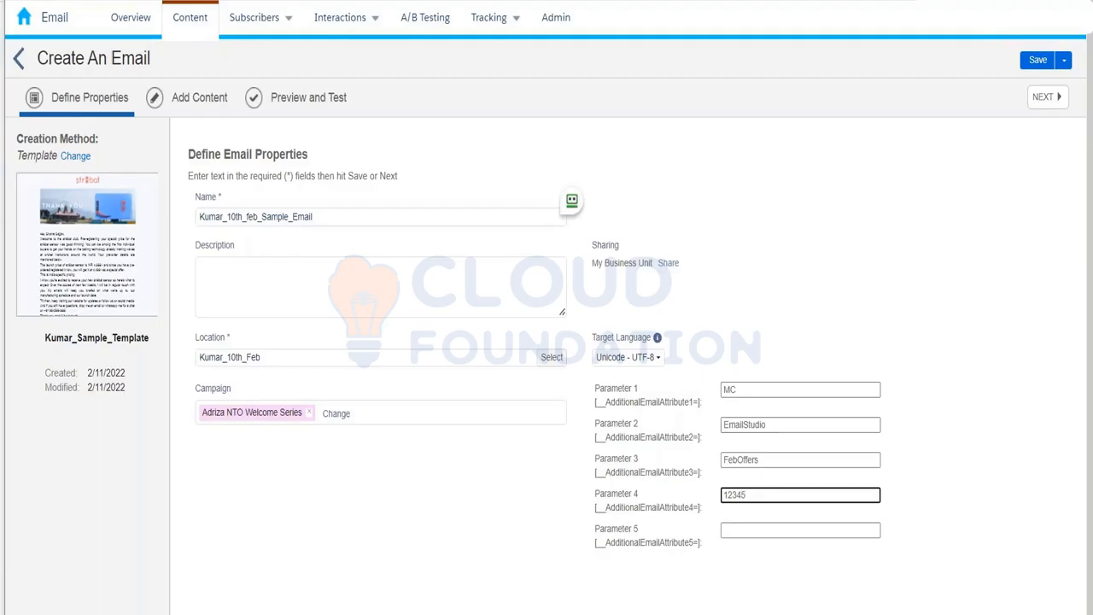
Save the email properties, acknowledge the tracking-code notice, and scroll through the preview.
click(1043, 101)
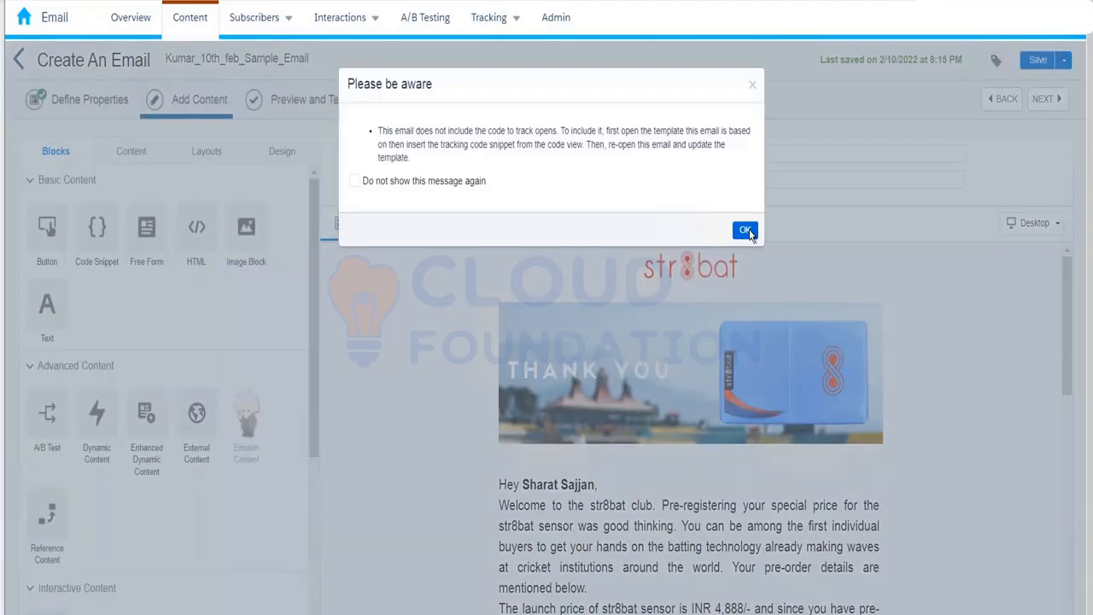
click(746, 230)
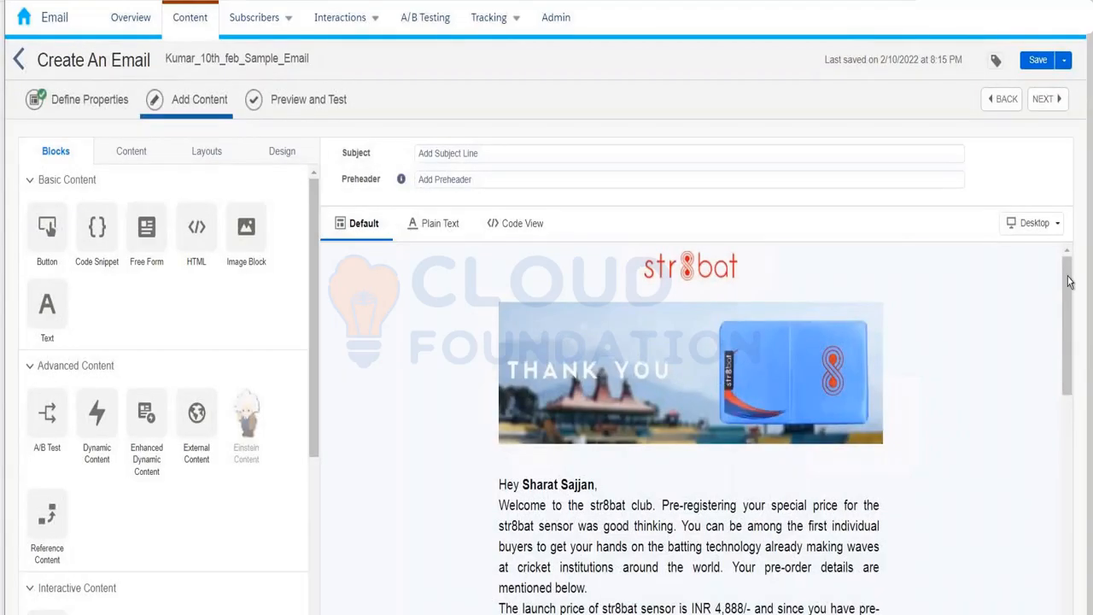
scroll(1072, 336, down, 1)
drag(1072, 335, 1082, 569)
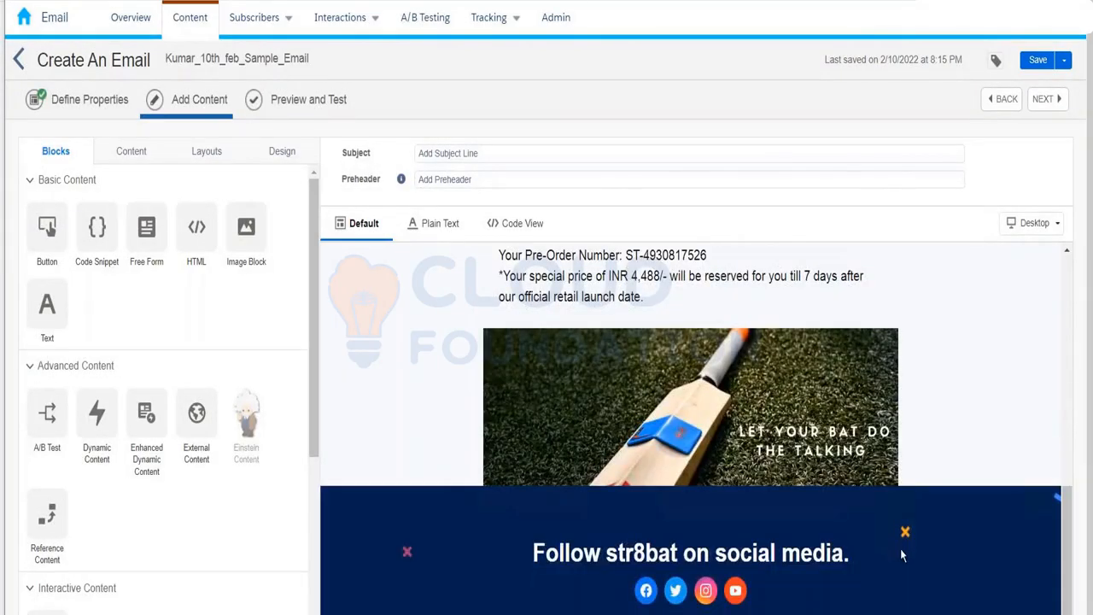
drag(1067, 511, 1074, 258)
Try dragging content and the One Column layout into the email body.
drag(47, 226, 584, 440)
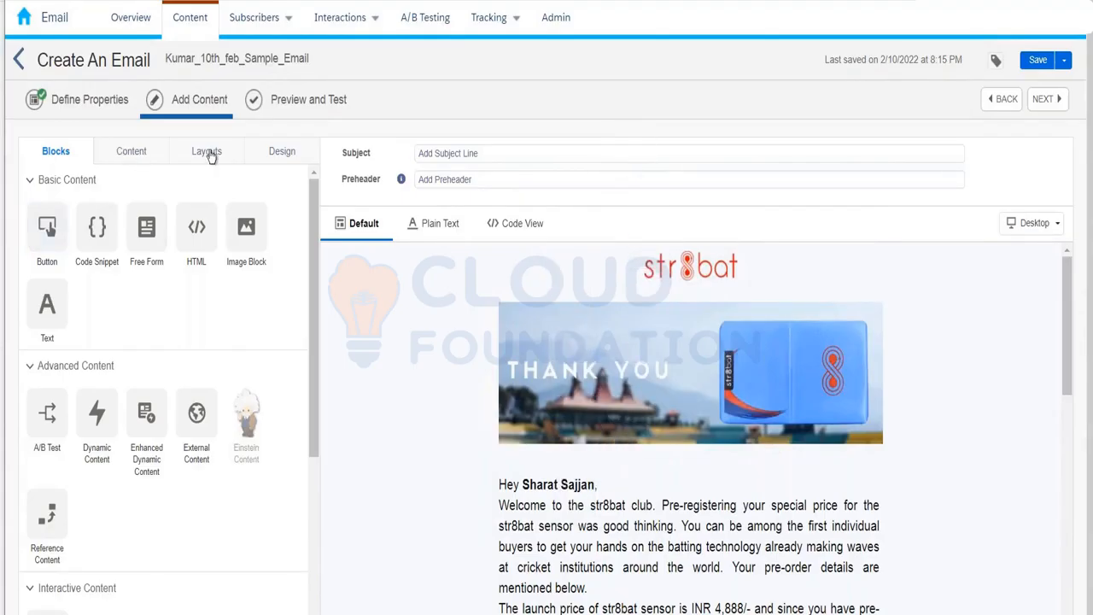
click(211, 154)
drag(198, 213, 232, 251)
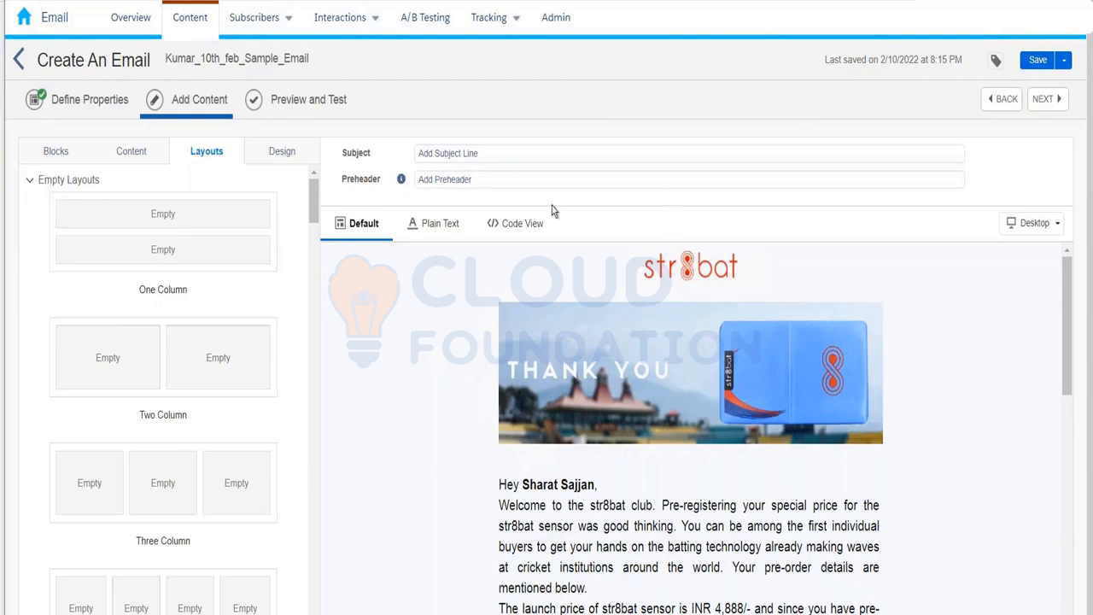
Create a new email message from the BASIC 1-3-1 Column Image template.
click(21, 58)
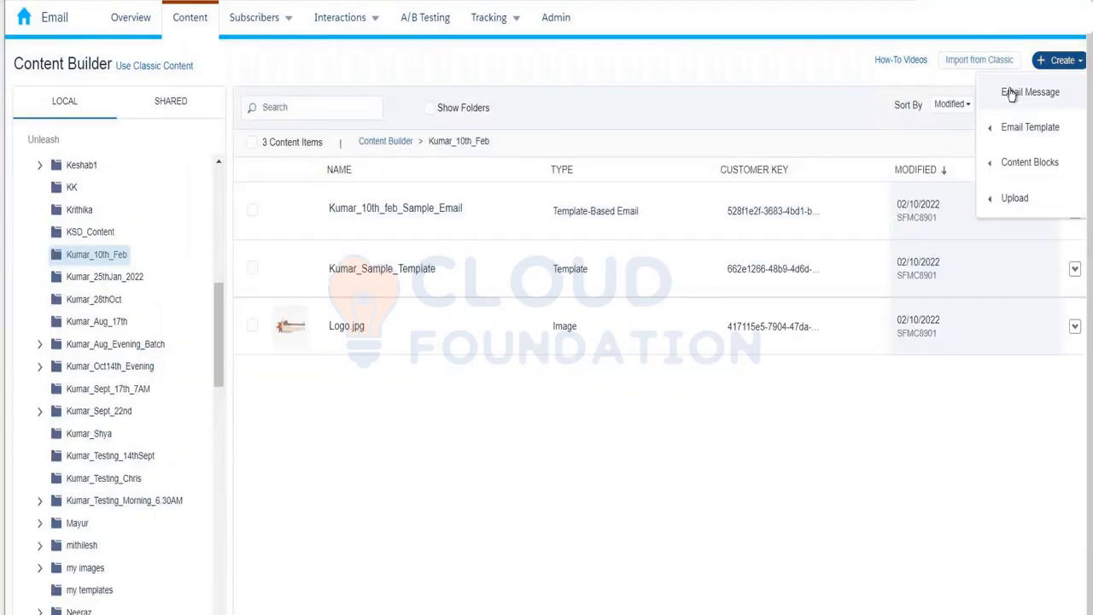
click(1011, 94)
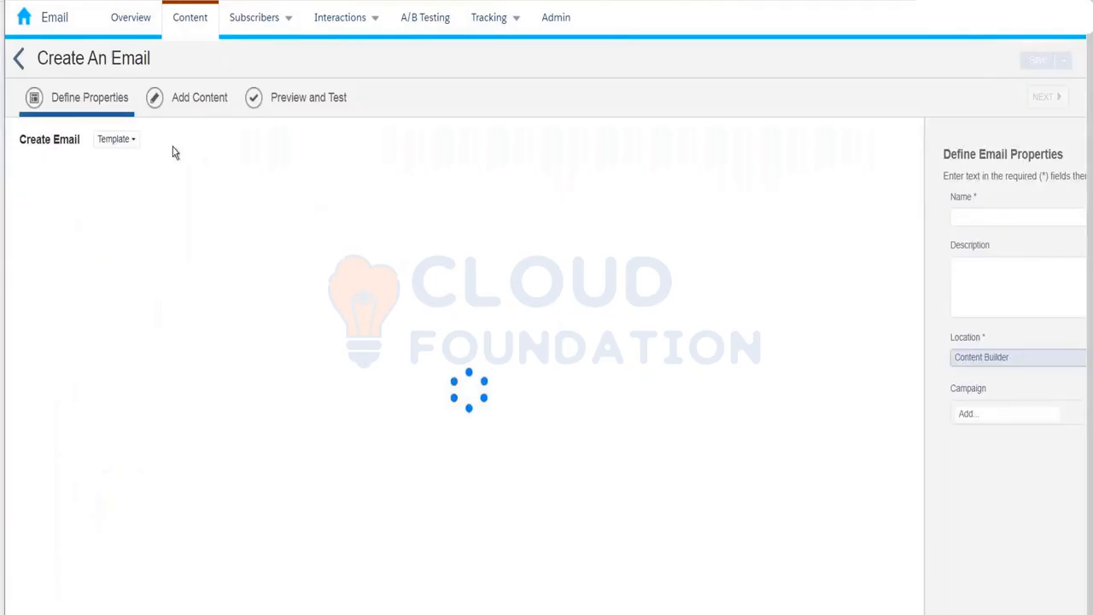
click(129, 140)
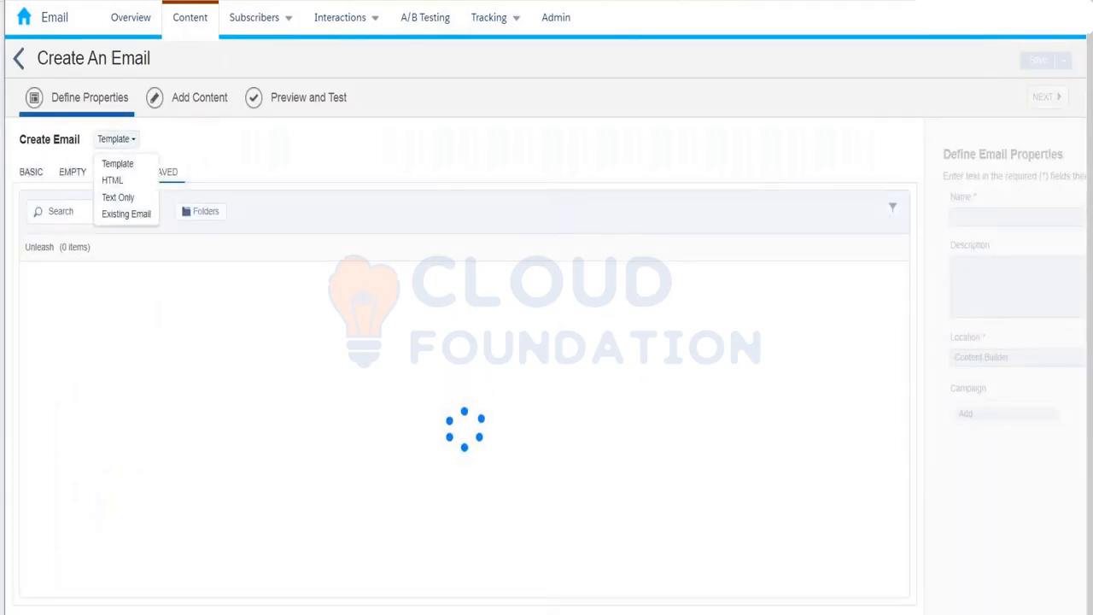
click(130, 170)
click(40, 180)
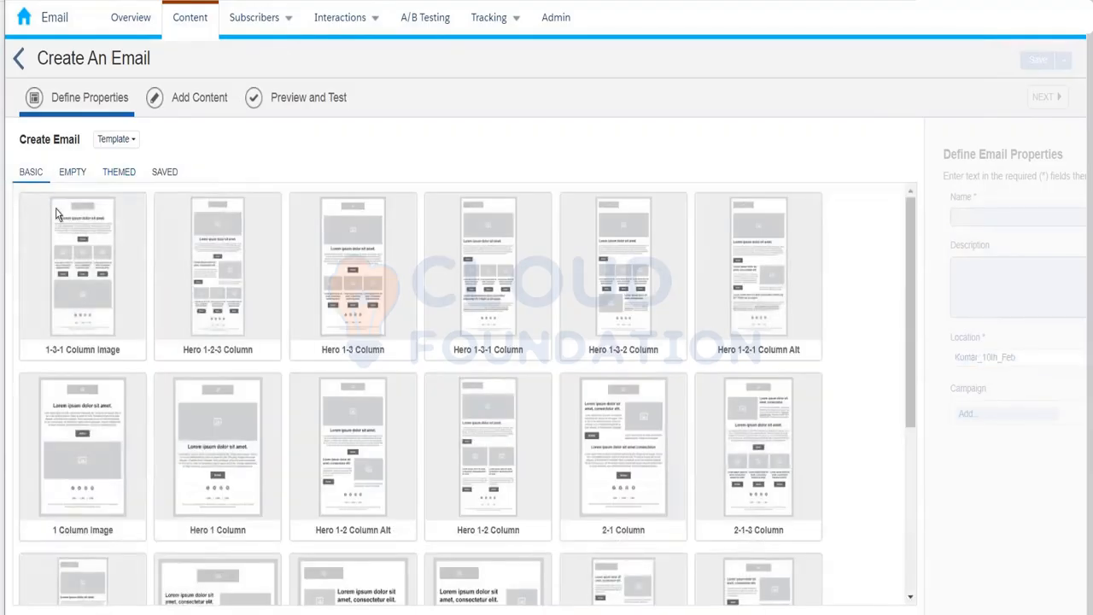
click(71, 240)
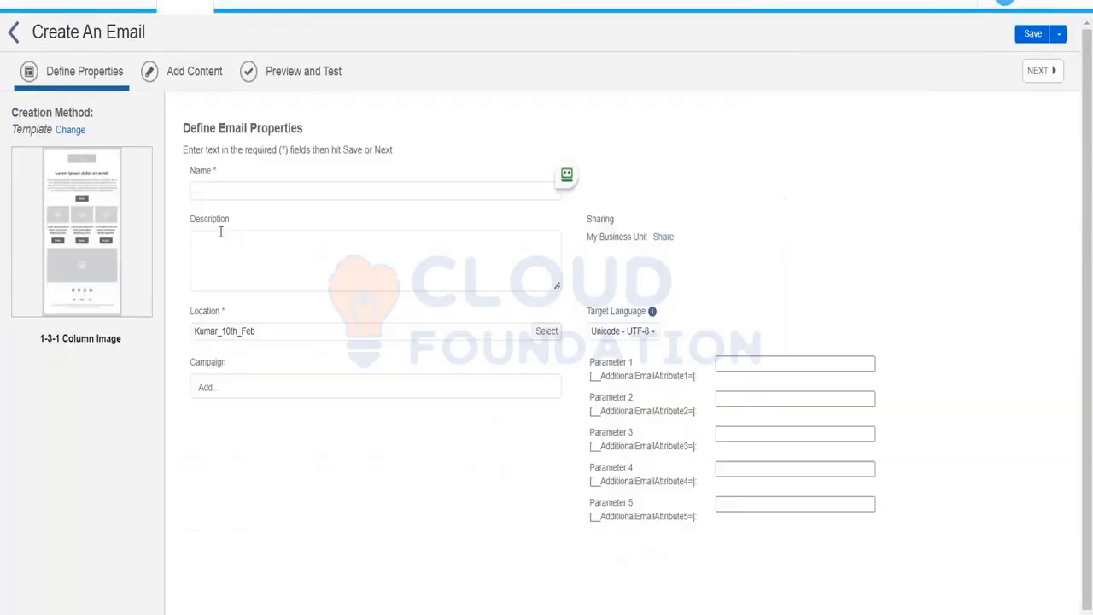
click(221, 191)
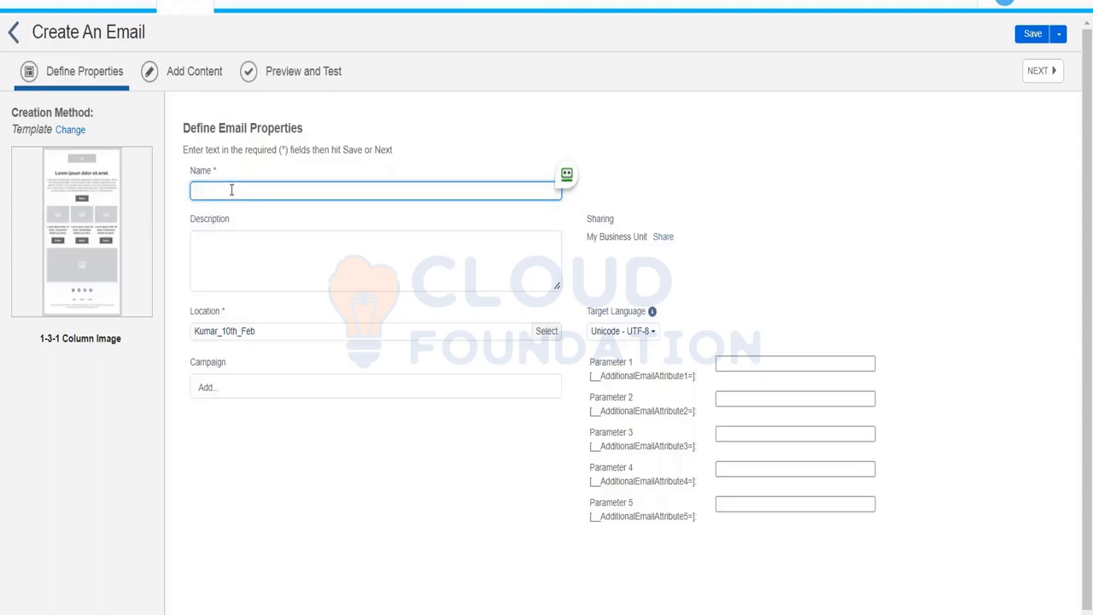
Enter Test_Feb2022 as the email name and save it to reach Add Content.
text(Feb2022)
key(Home)
text(Test_)
click(1045, 75)
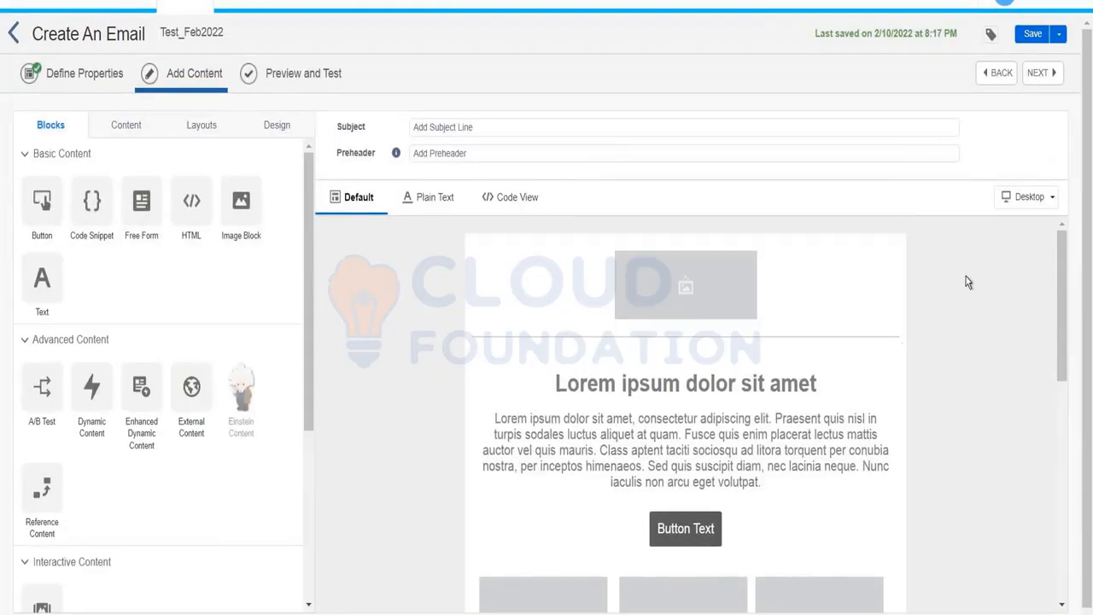
drag(1063, 255, 1073, 504)
click(1061, 226)
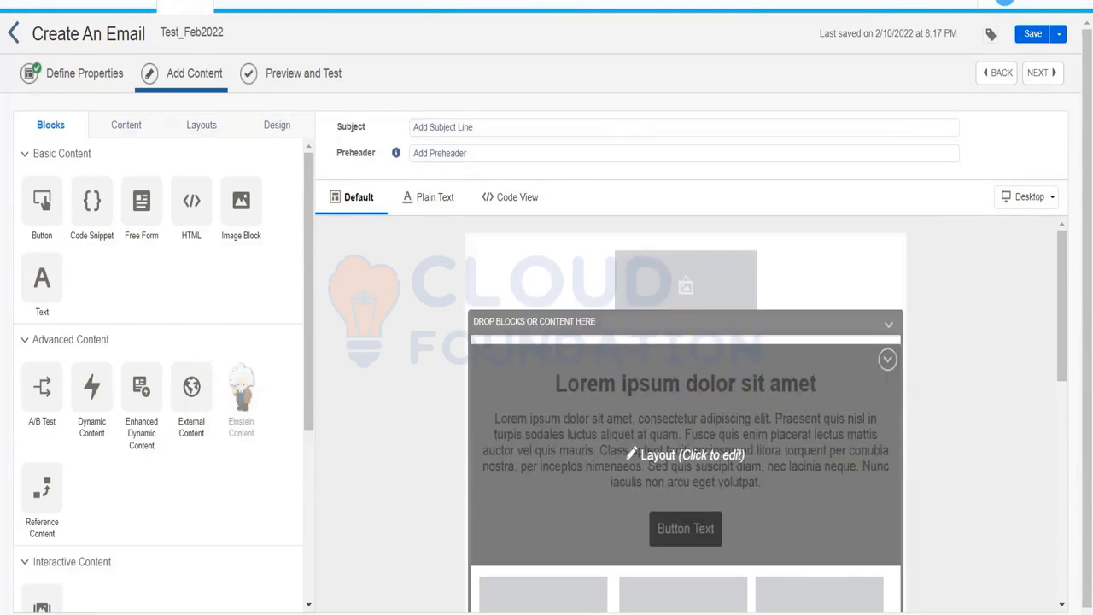
click(750, 478)
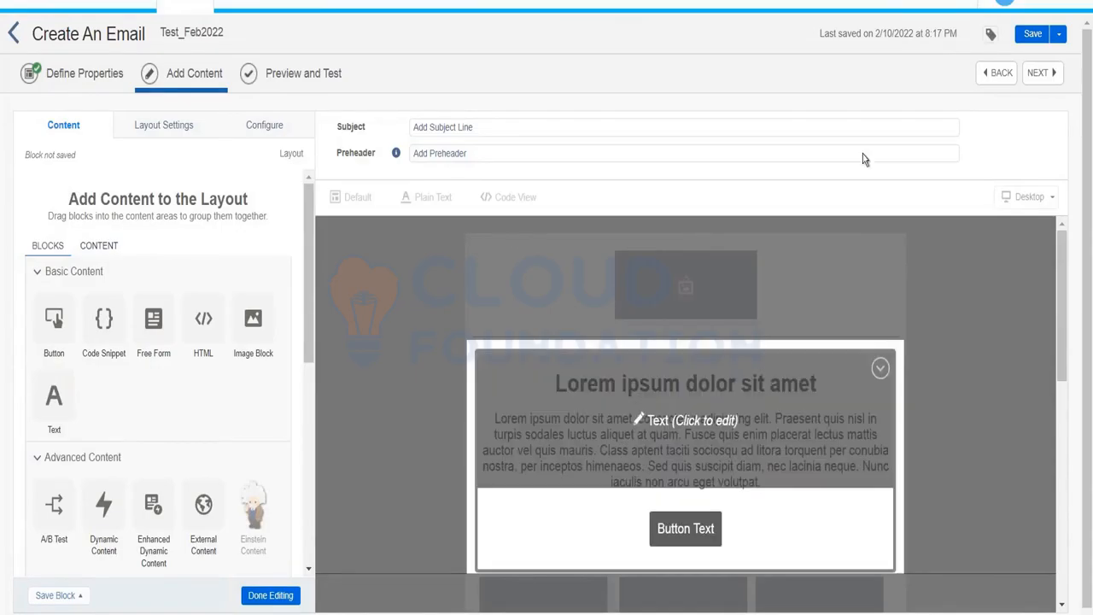
click(270, 596)
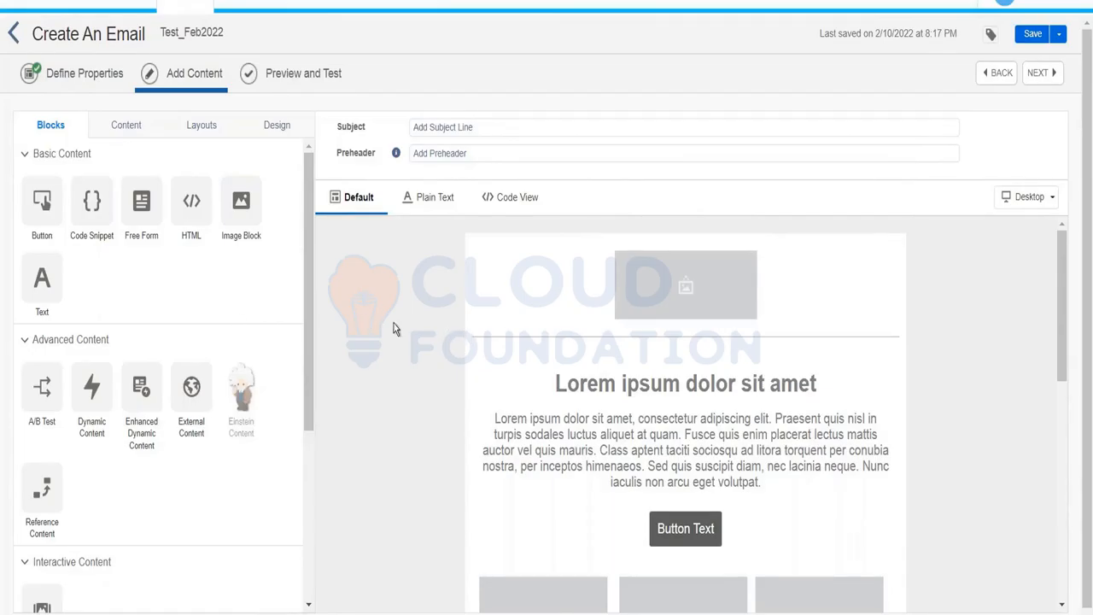
Set the subject line to 'Claim your 50% off using this code XYZBKD'.
click(469, 129)
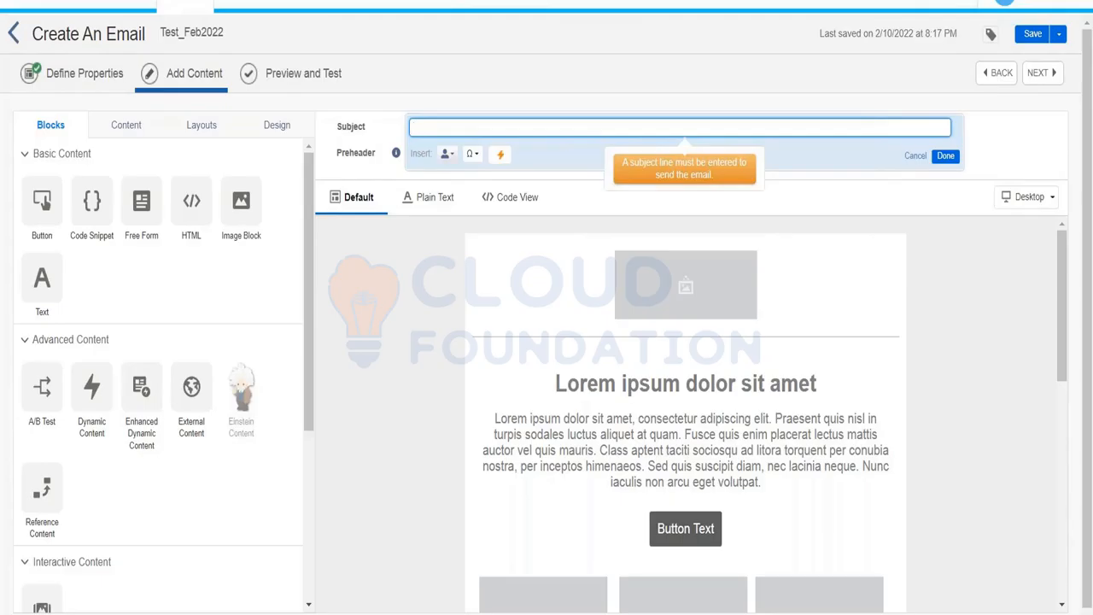
text(Cliam)
text( you)
key(BackSpace)
key(BackSpace)
key(BackSpace)
key(BackSpace)
key(BackSpace)
key(BackSpace)
text(aim ou)
key(BackSpace)
key(BackSpace)
text(your 50% off using this code XYZBKD)
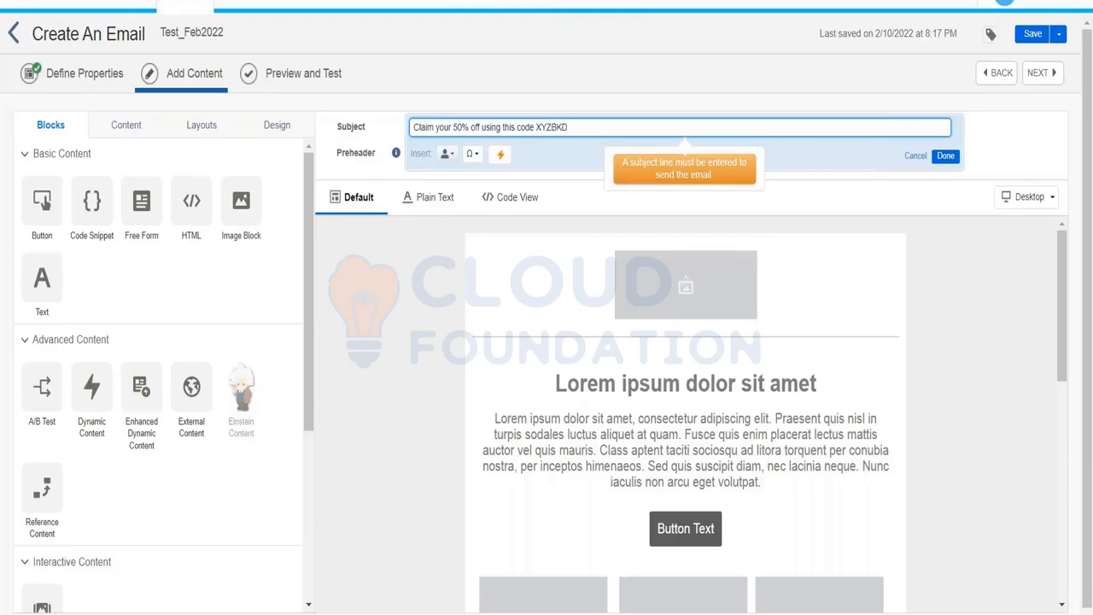
click(946, 157)
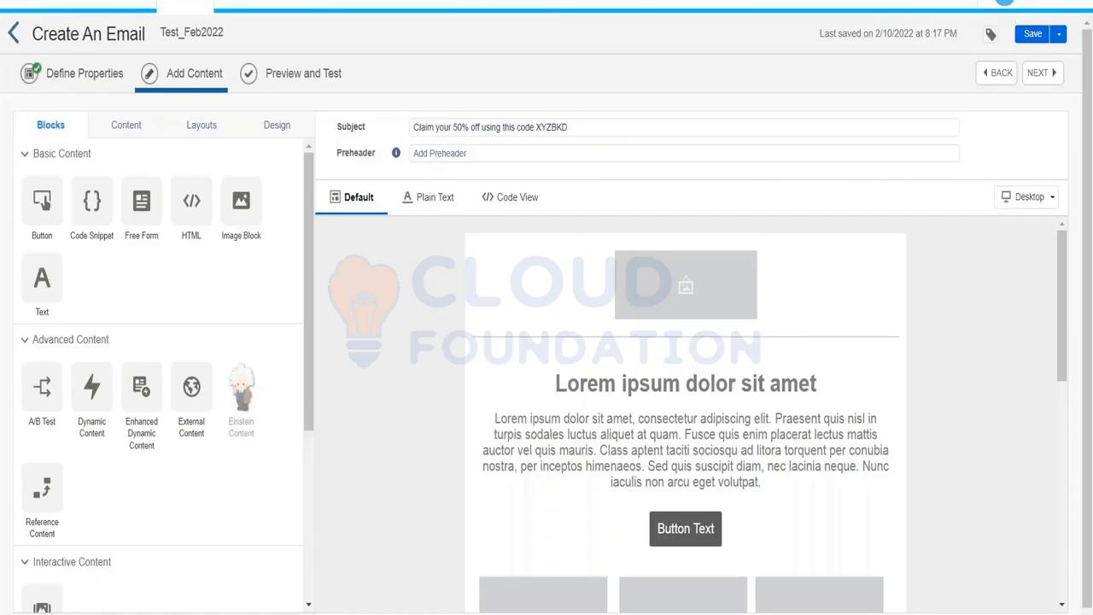
Enter 'Offer only valid for two days' as the preheader, correcting typos.
click(479, 154)
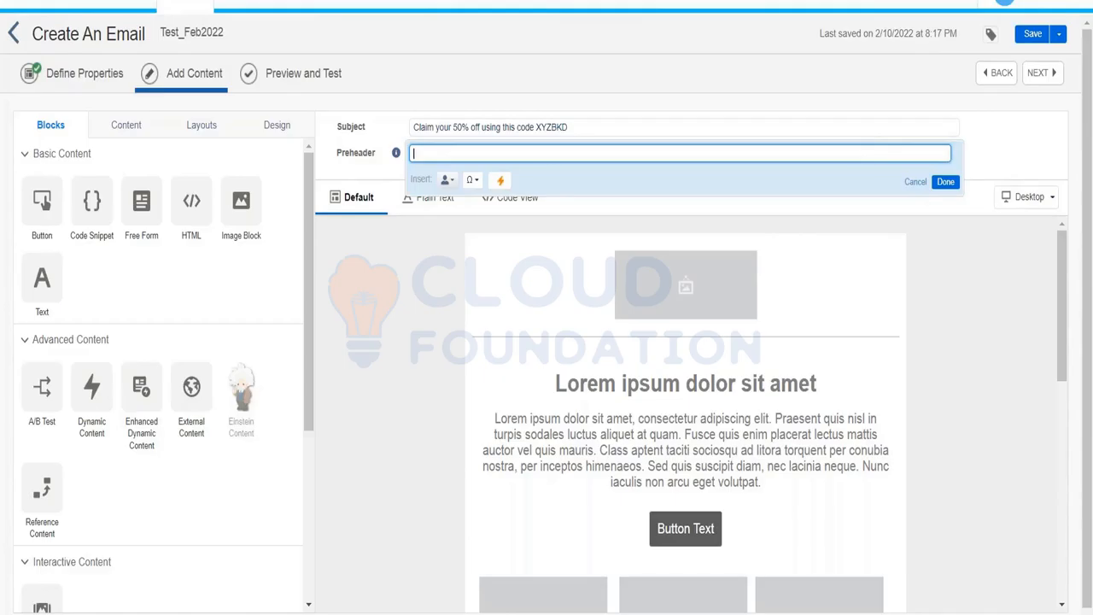
text(Offer only valid for two days)
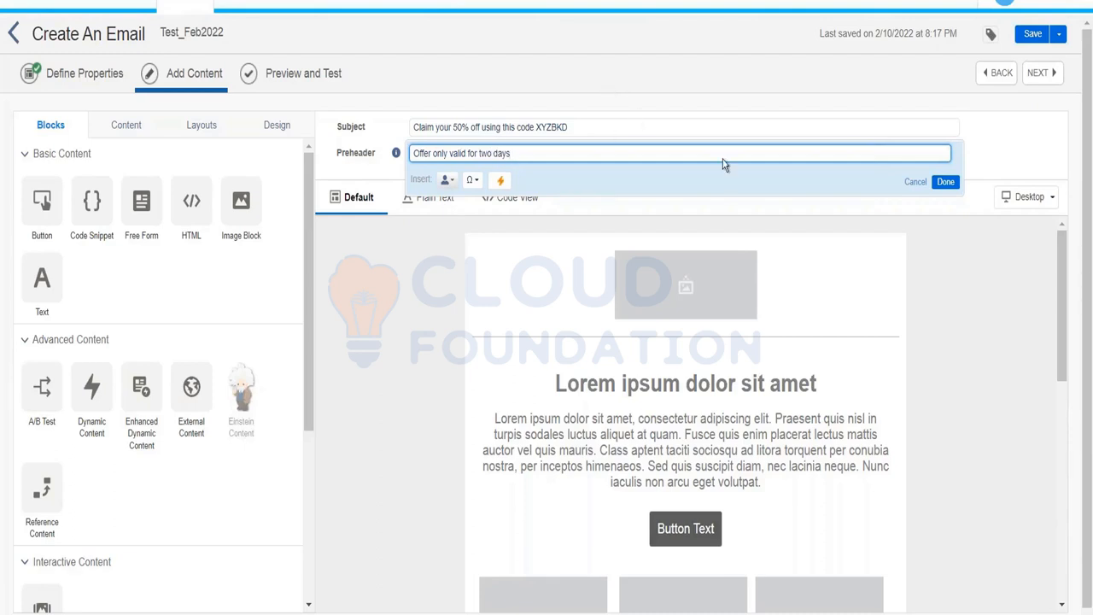
Confirm the preheader text 'Offer only valid for two days'.
click(946, 182)
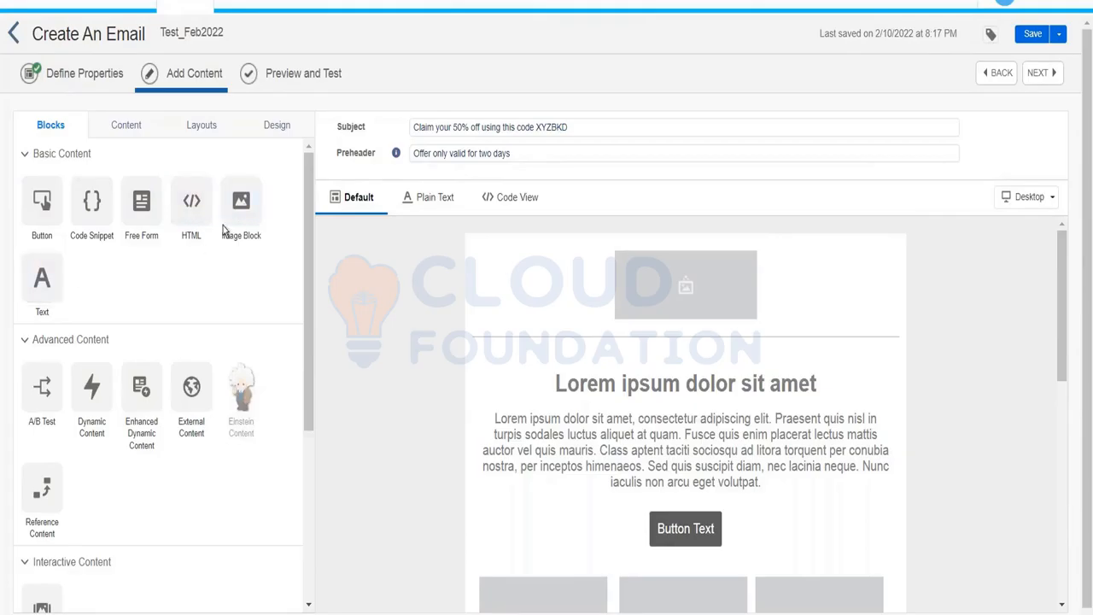
Drag a new image block to the top, delete the old placeholder block, and browse for an image.
drag(232, 205, 647, 286)
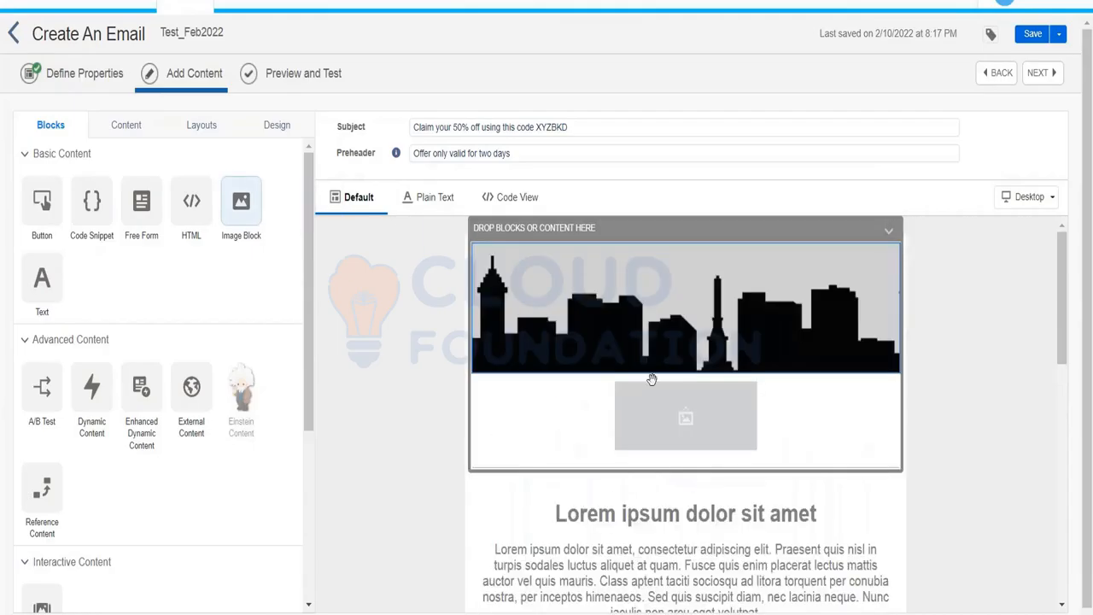
click(659, 412)
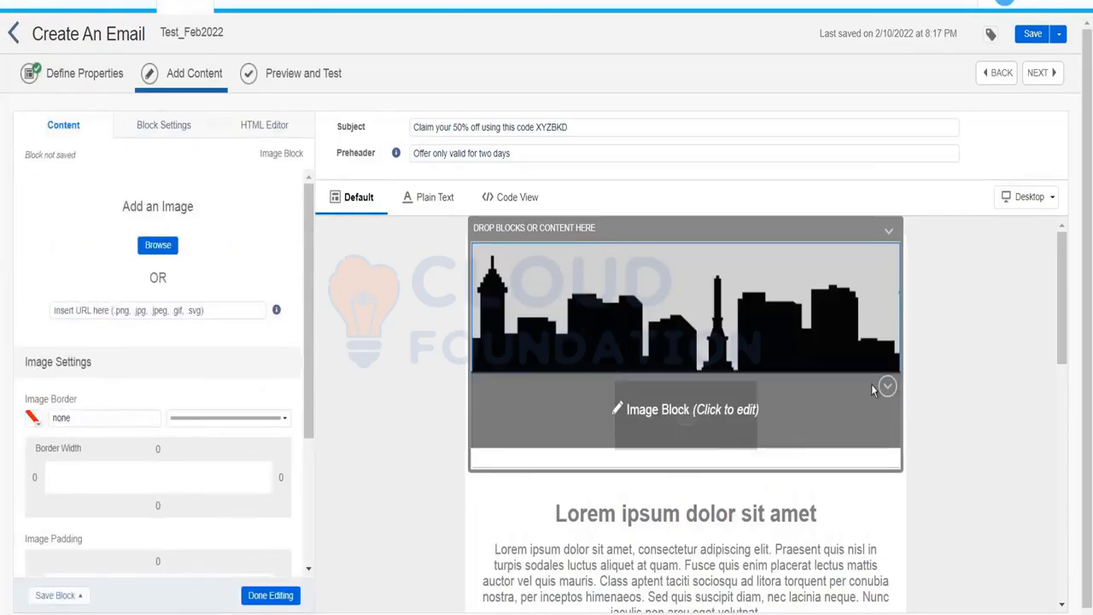
click(888, 387)
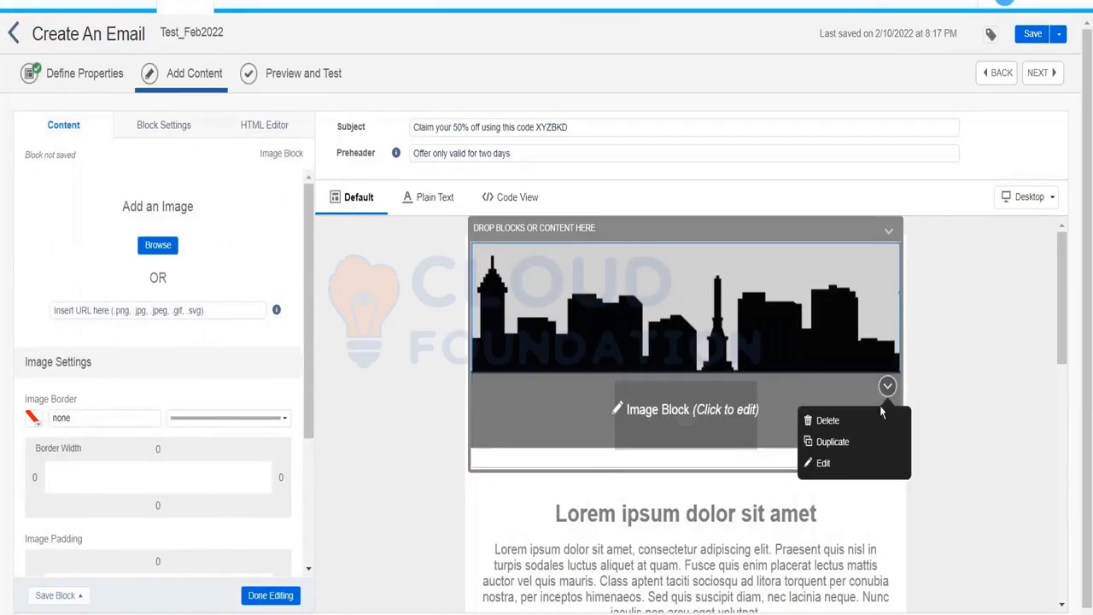
click(826, 420)
click(702, 448)
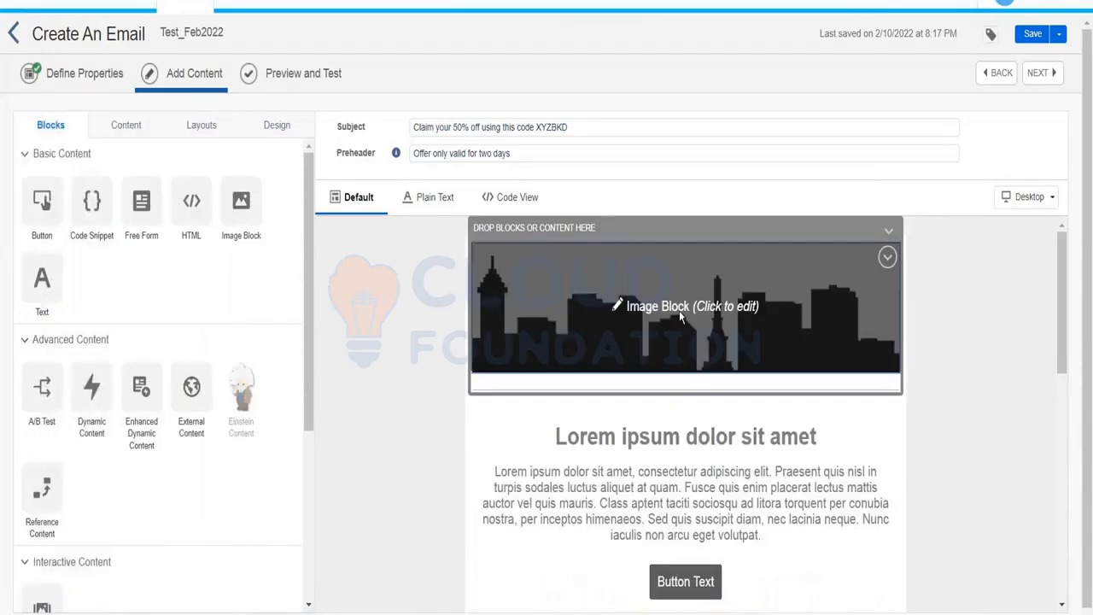
click(681, 316)
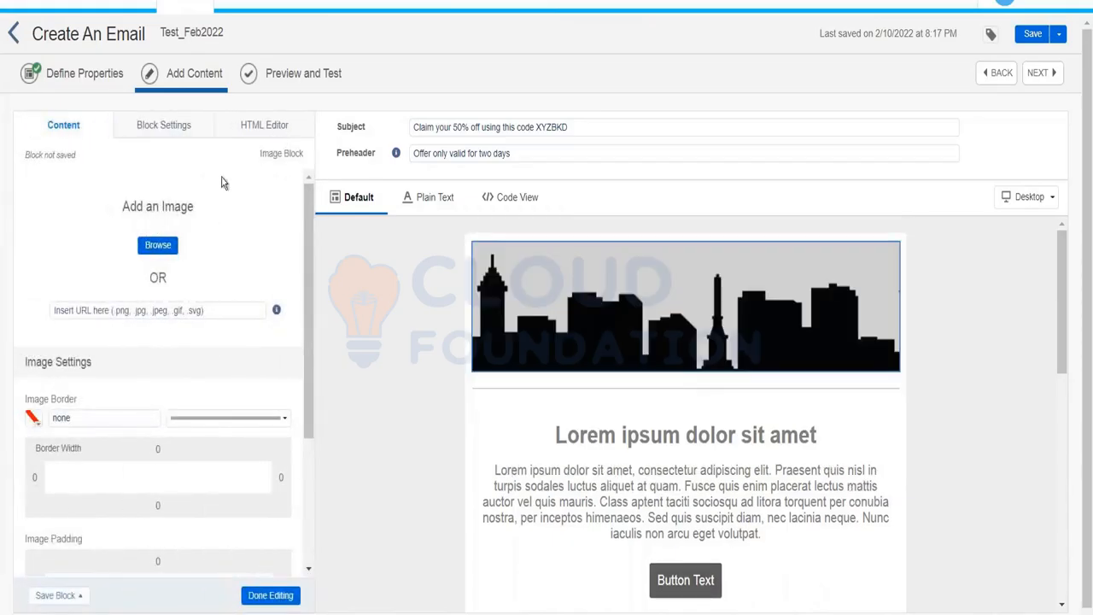
click(142, 251)
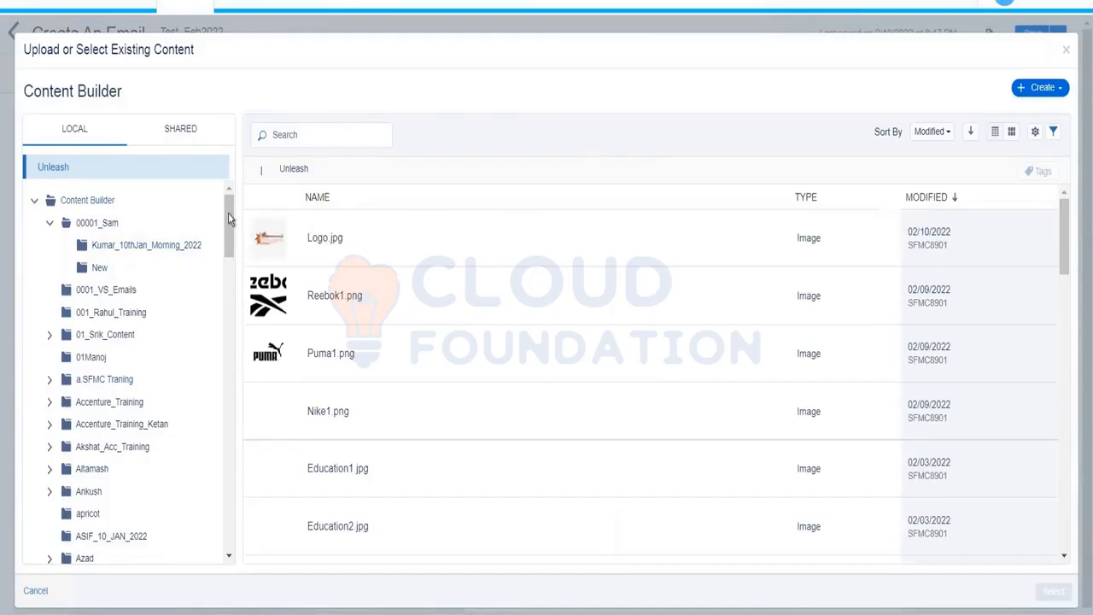
Insert Logo.jpg from its Content Builder folder into the new image block.
scroll(226, 239, down, 1)
scroll(226, 244, down, 4)
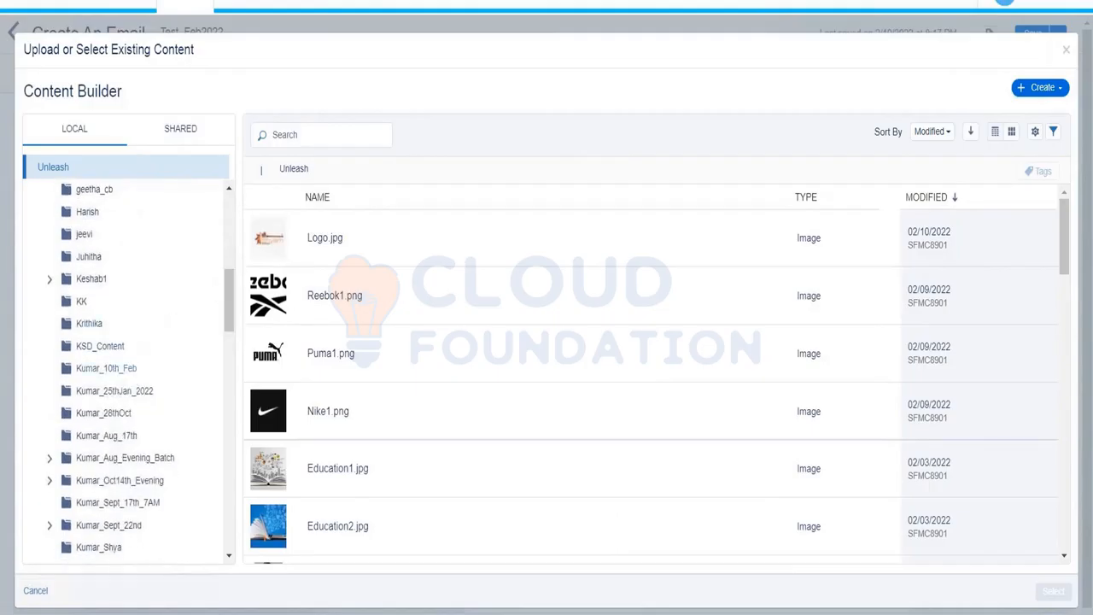
click(128, 368)
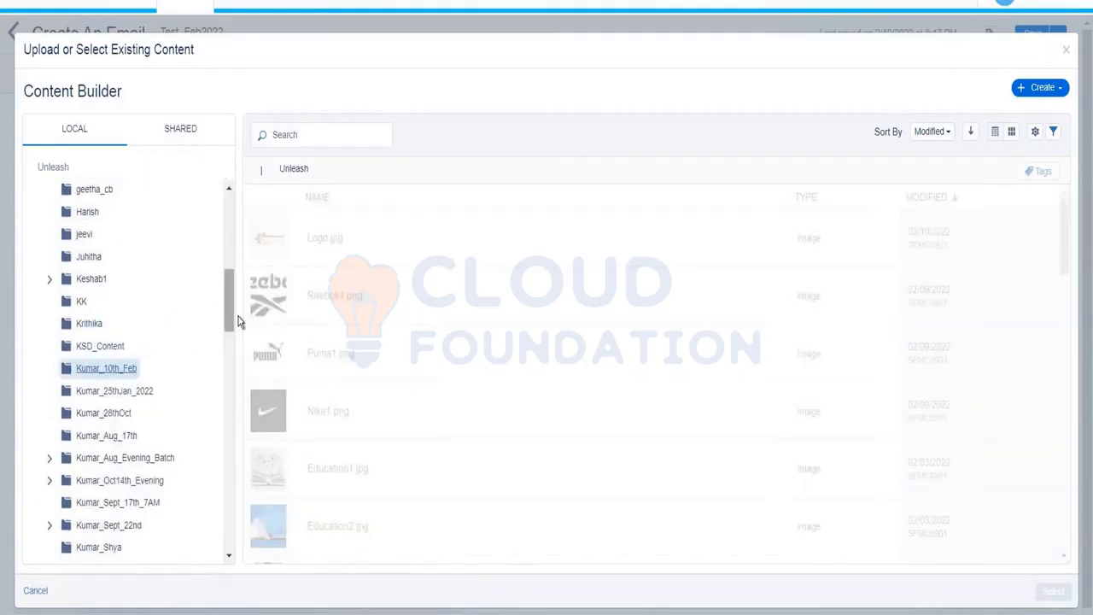
click(336, 248)
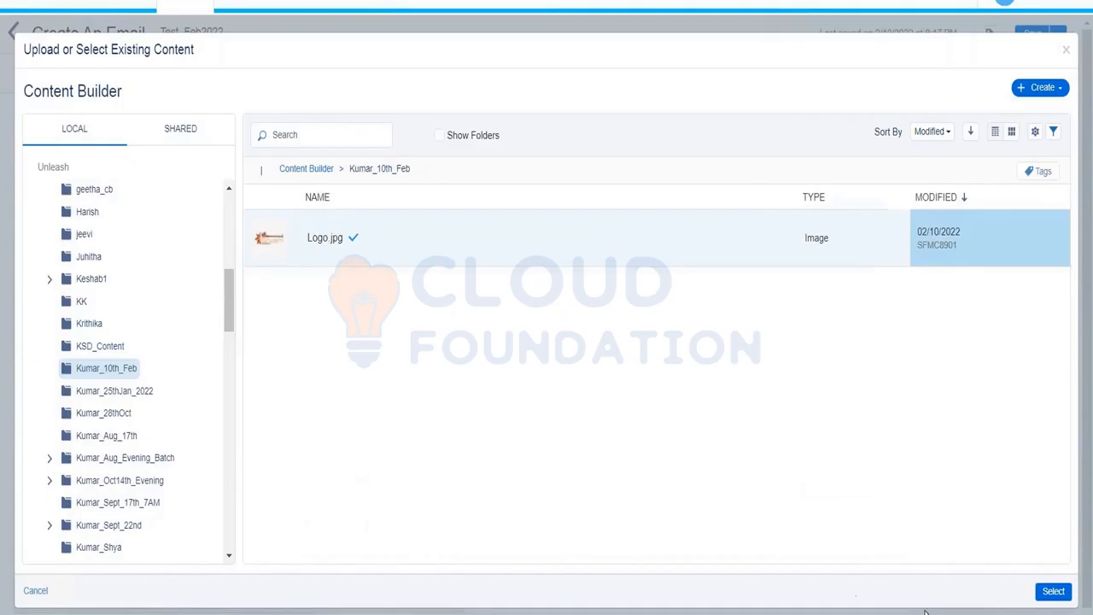
click(1053, 590)
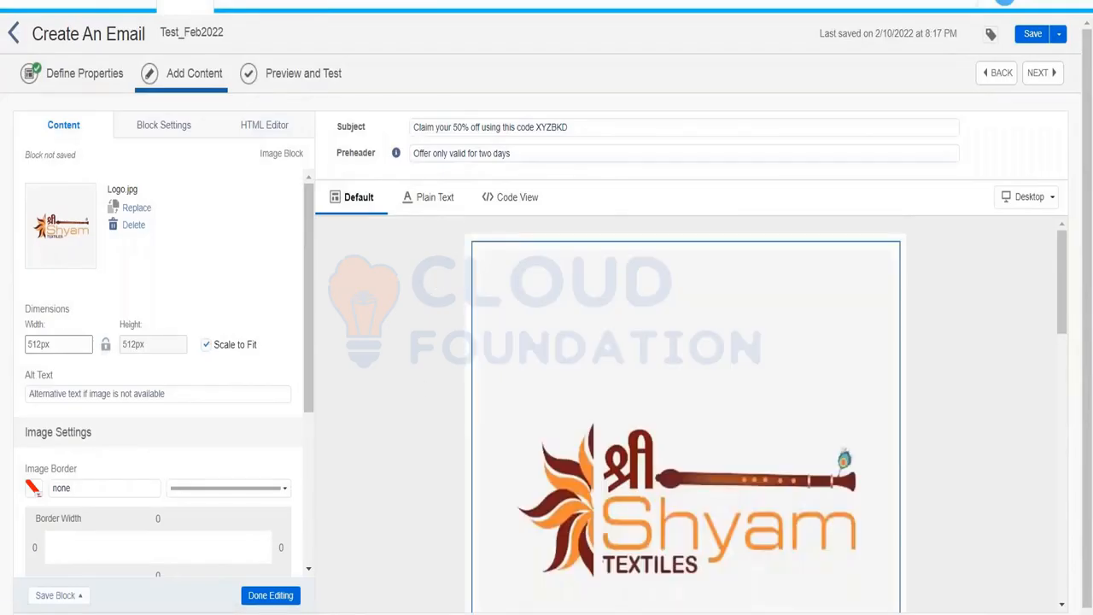
Turn off Scale to Fit and set the logo width to 200px.
click(206, 344)
click(38, 343)
drag(40, 343, 26, 344)
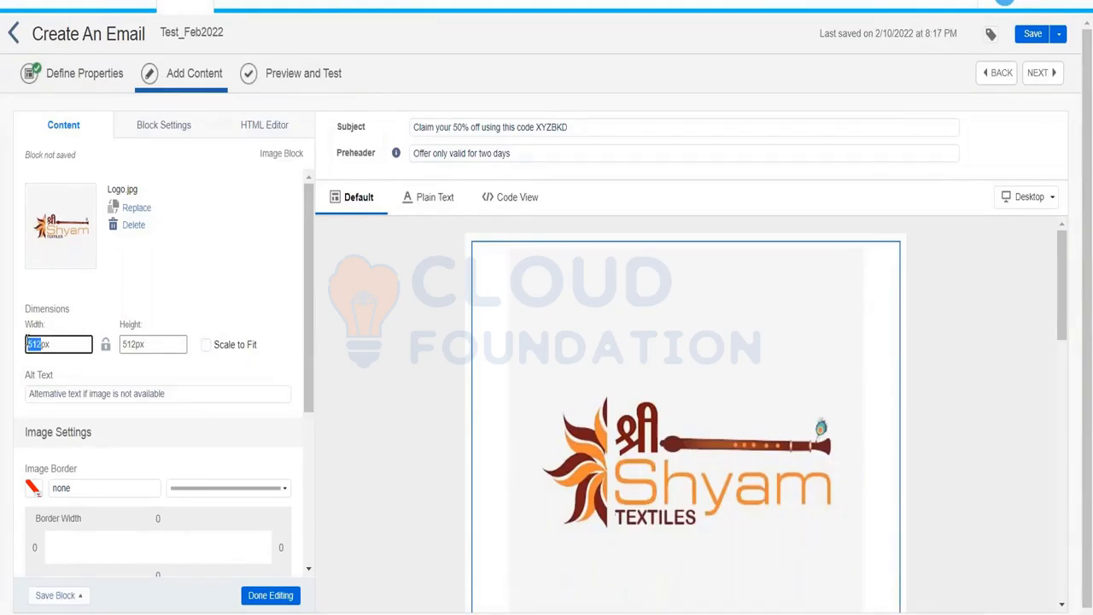
text(200)
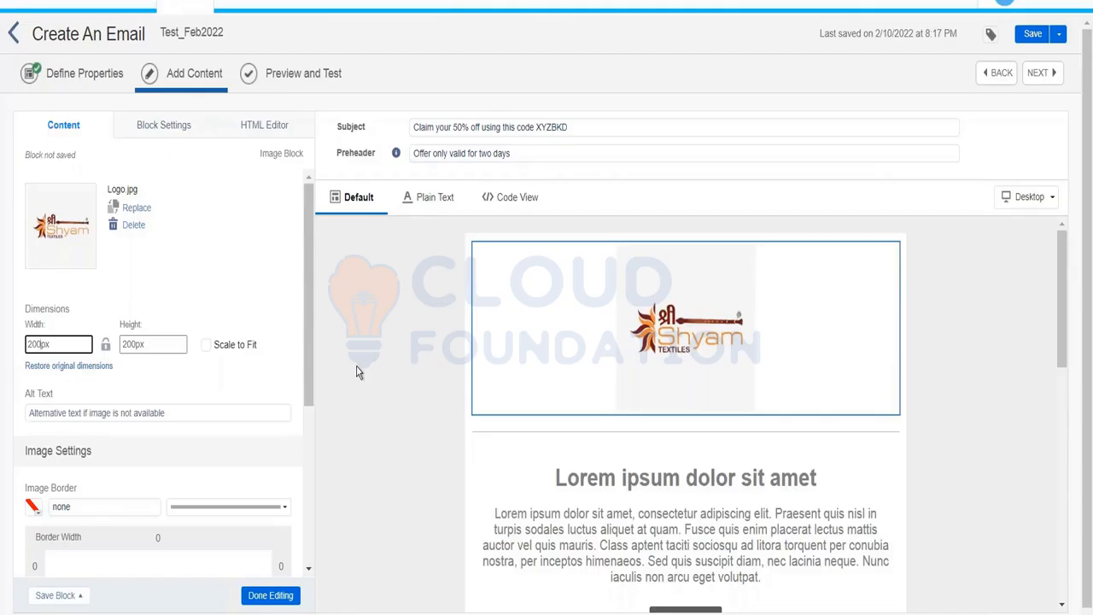
Raise the logo image's border width to 3px, framing it in black.
drag(313, 318, 105, 385)
click(147, 418)
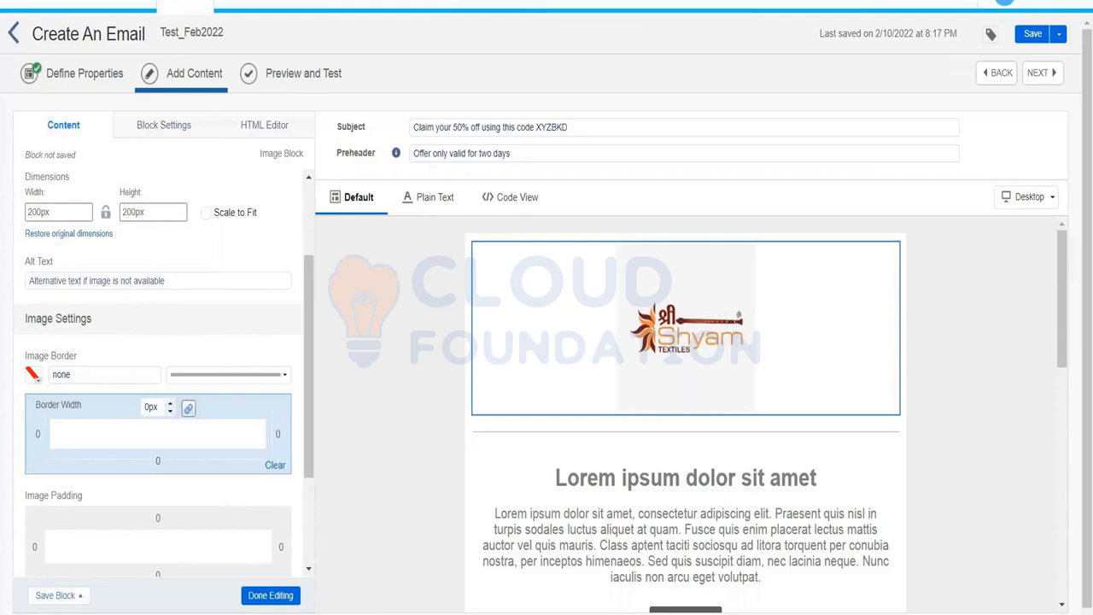
click(170, 404)
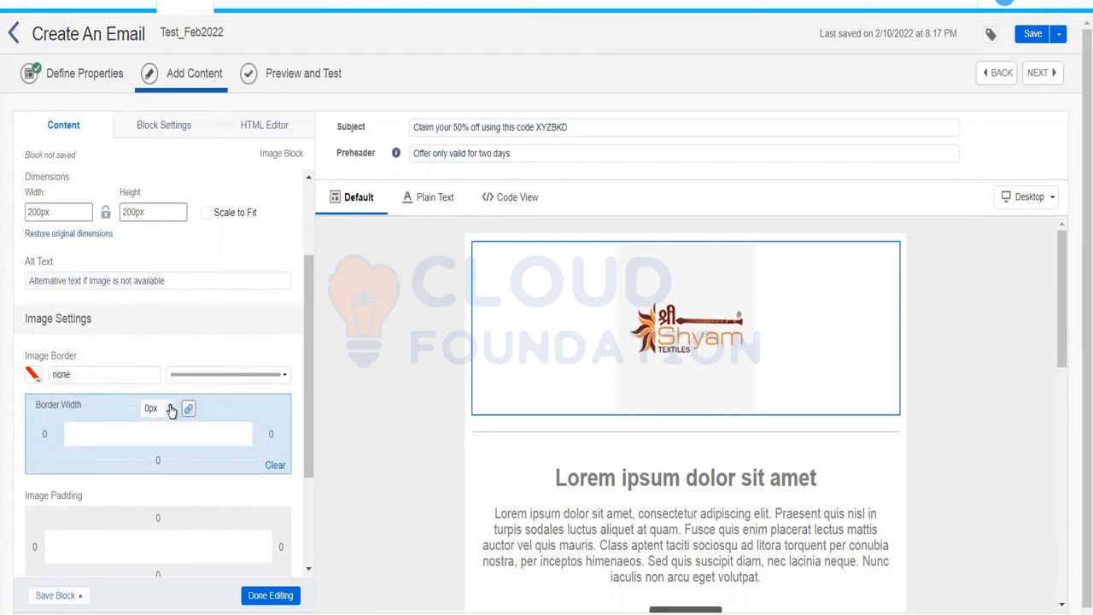
click(170, 406)
click(170, 406)
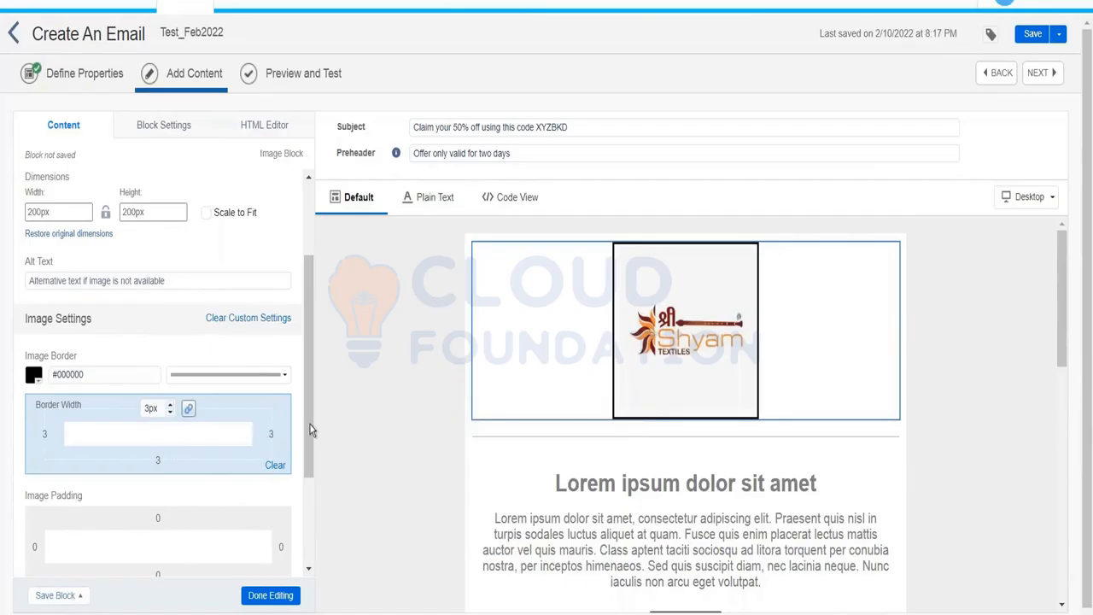
drag(310, 452, 314, 534)
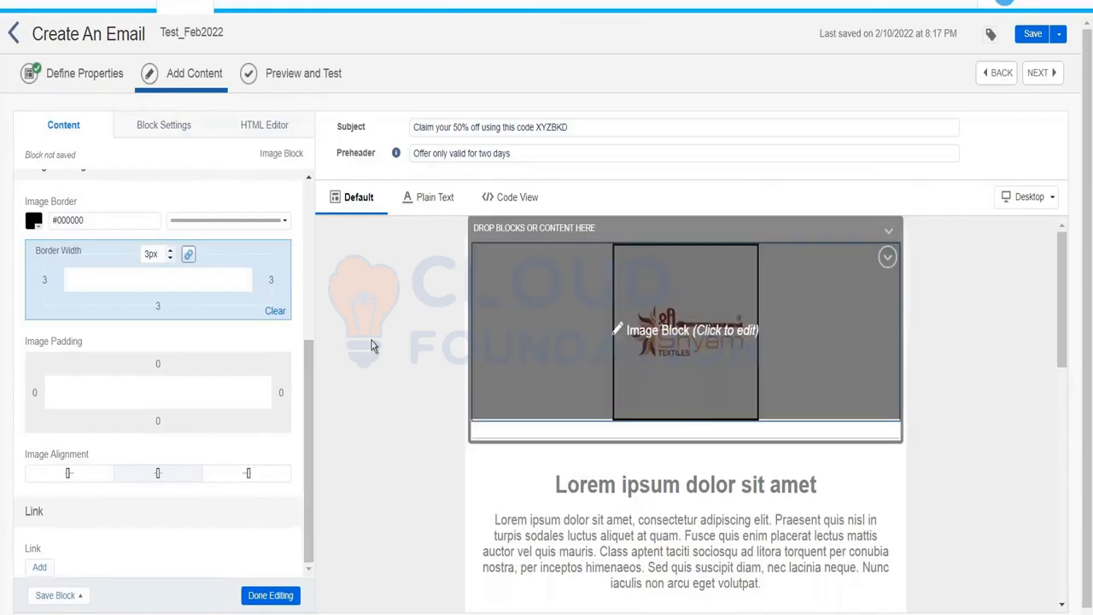
click(39, 570)
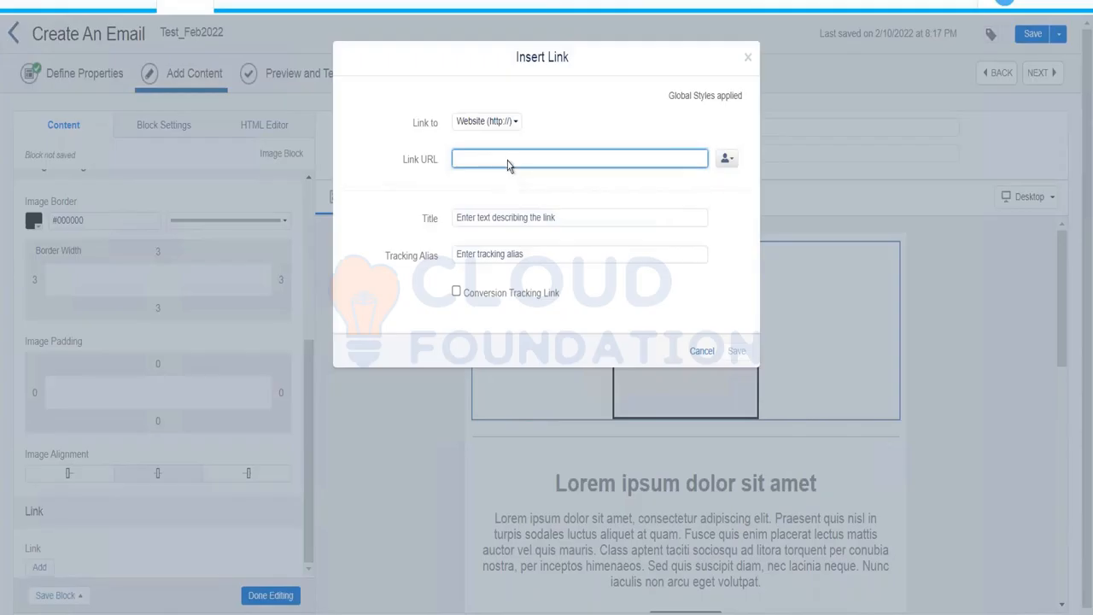
text(www.amazon.in)
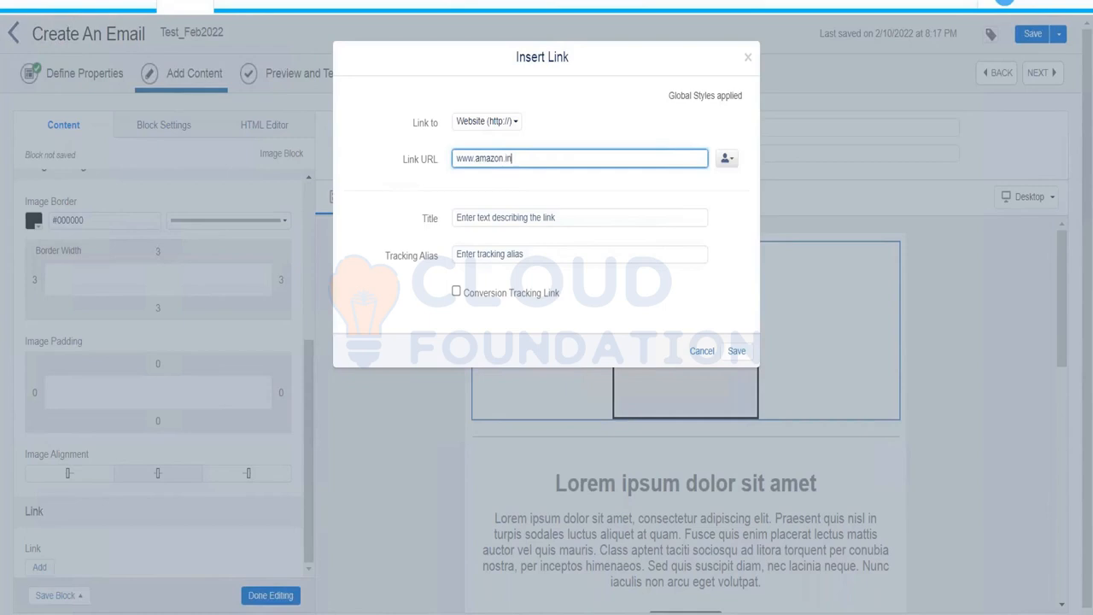
click(736, 350)
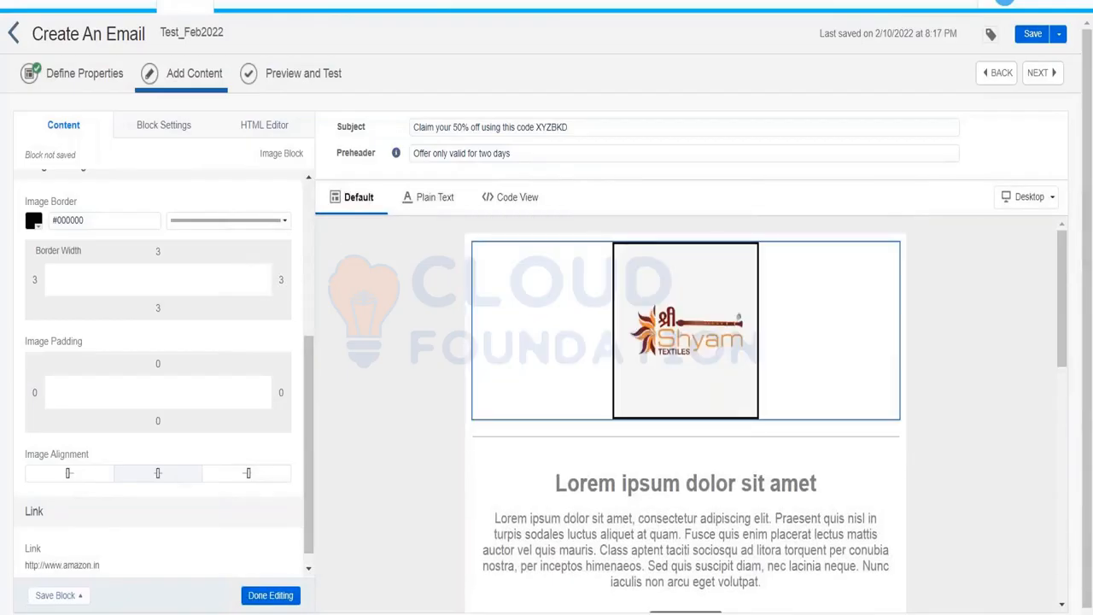
View the logo block's Block Settings, then its HTML Editor code.
click(155, 129)
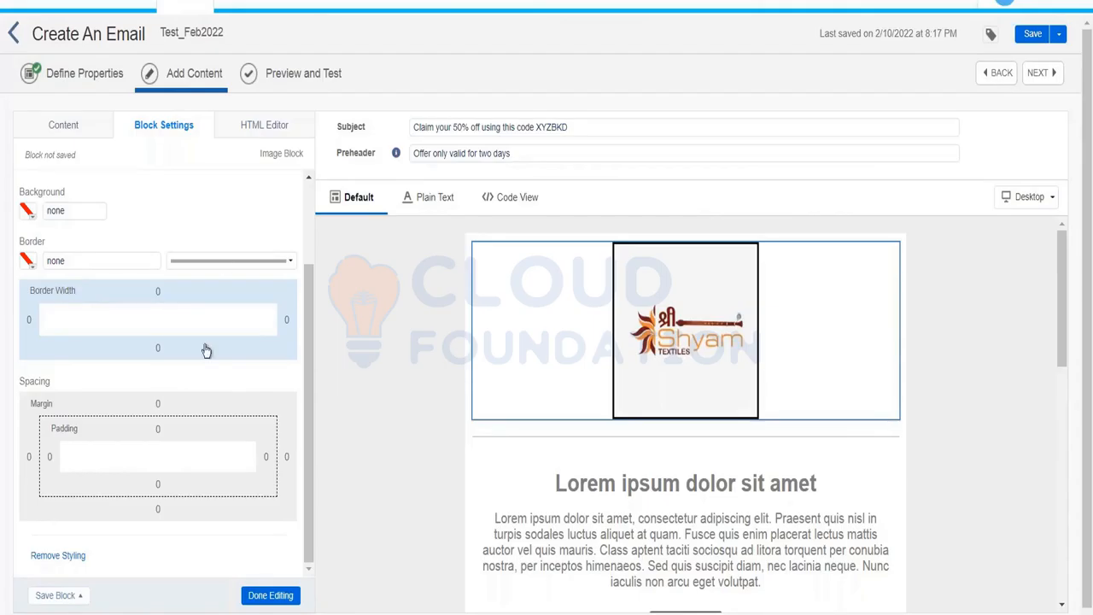
click(260, 125)
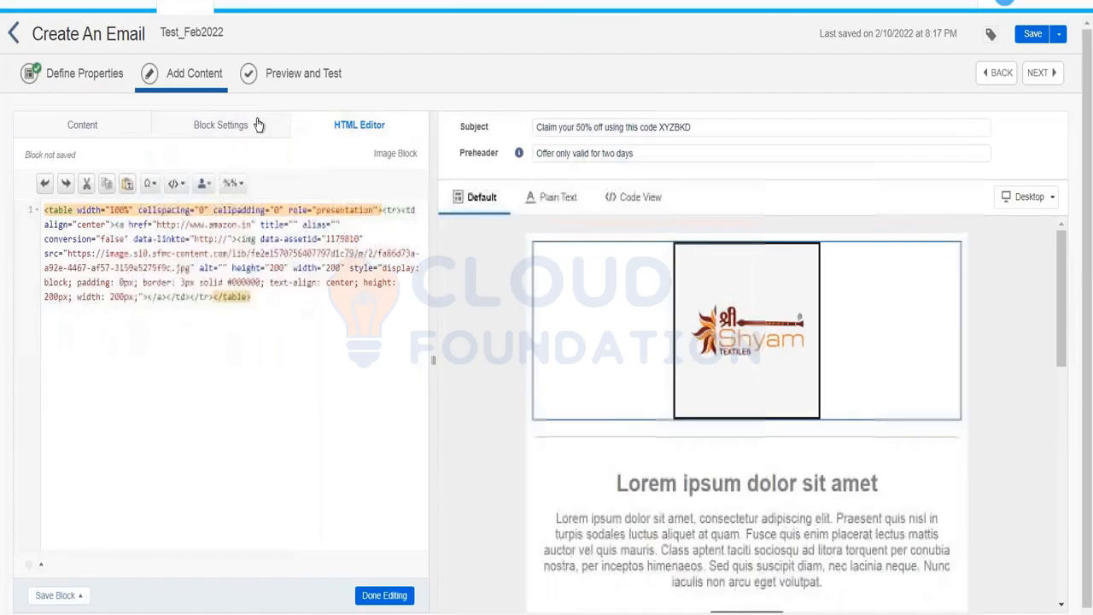
Inspect the logo block's HTML: table width, cellspacing, link address and image source URL.
click(150, 271)
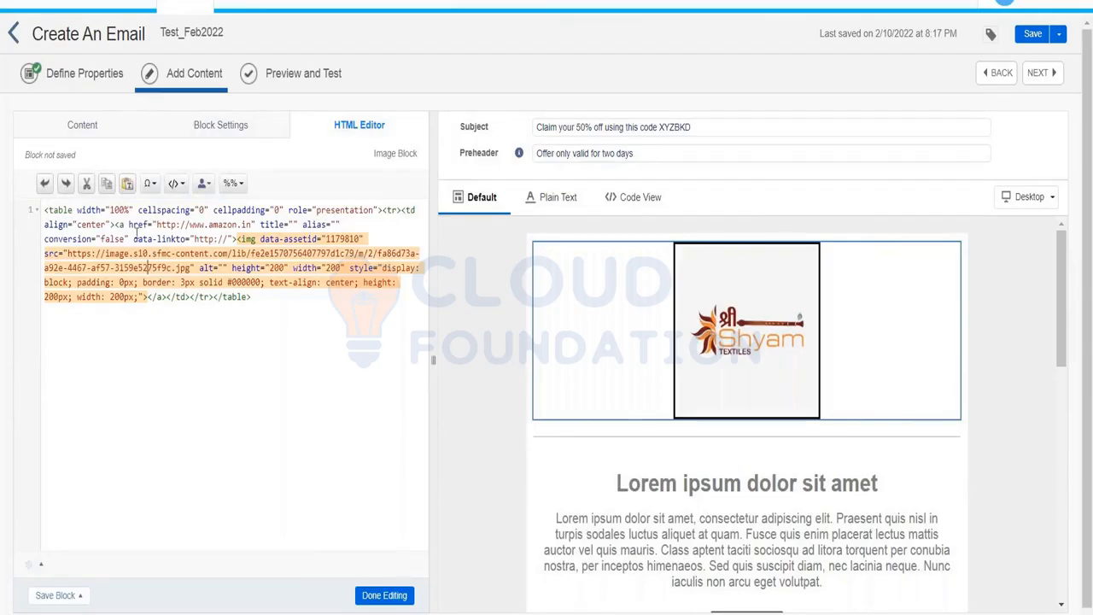
click(112, 210)
click(200, 211)
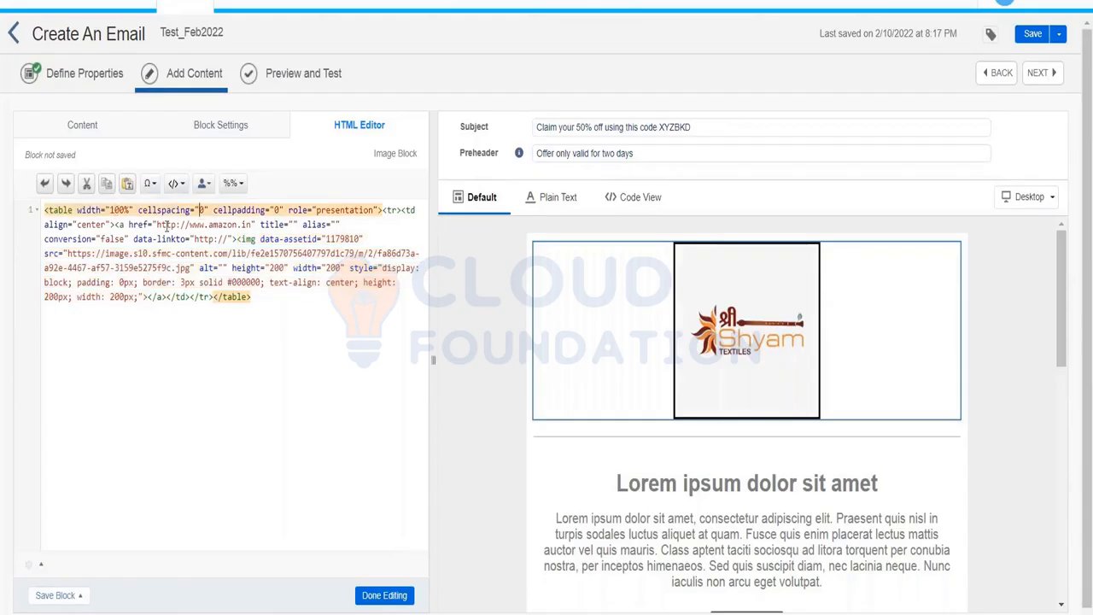
drag(157, 224, 253, 224)
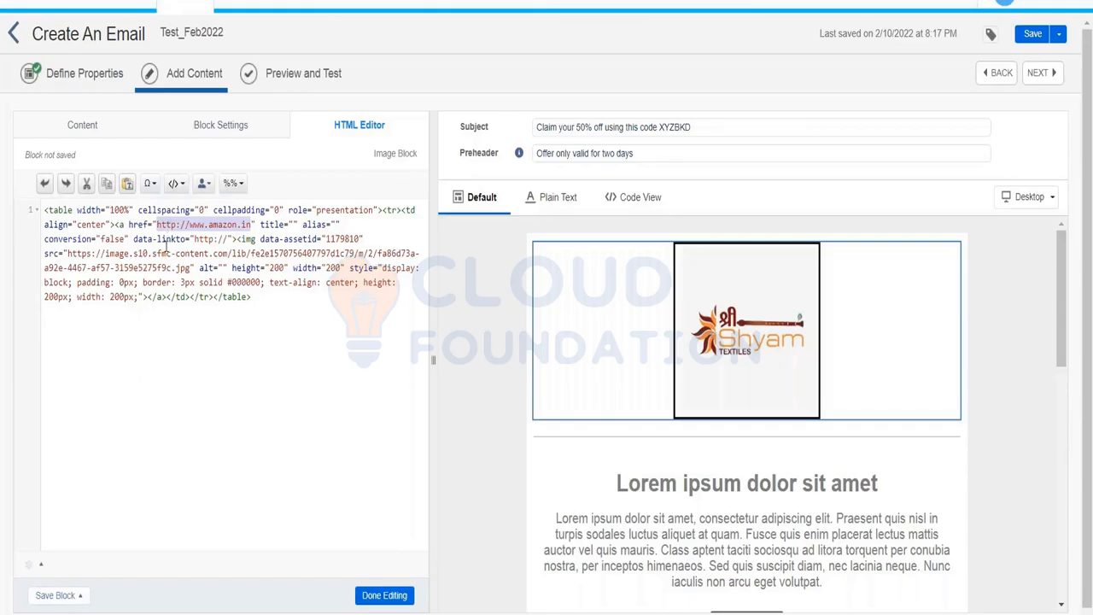
click(68, 253)
drag(79, 253, 189, 270)
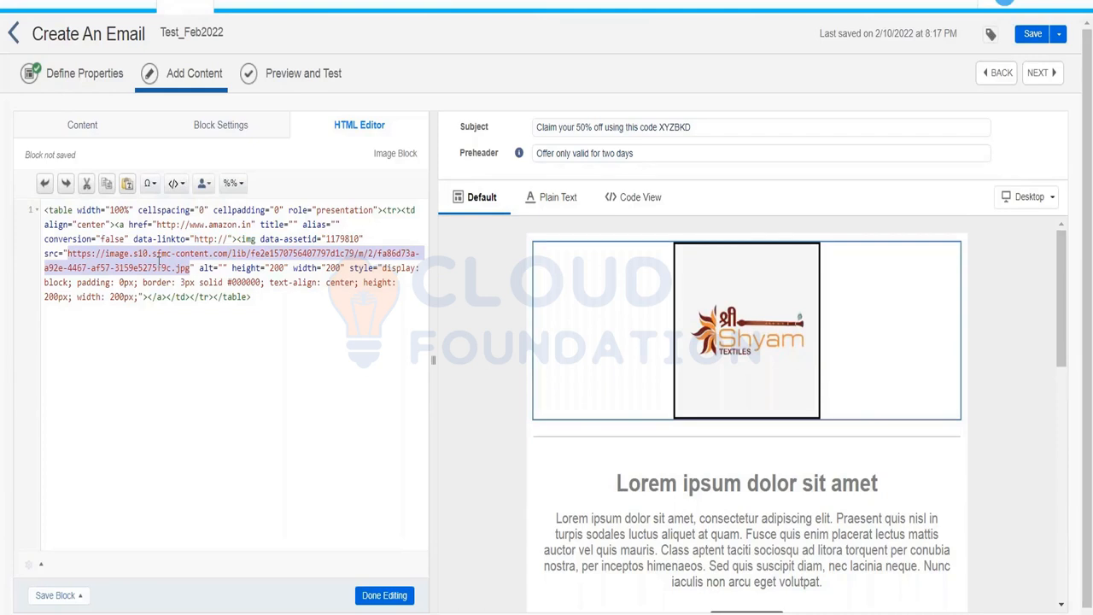
Change the img tag's height from 200 to 300 and finish editing the block.
click(269, 272)
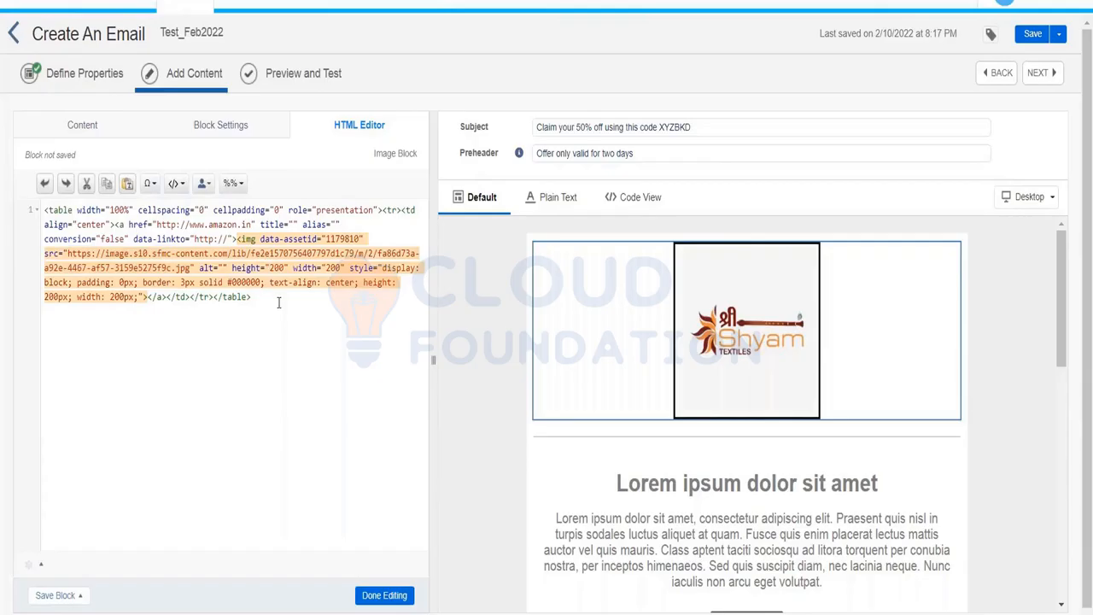
key(Delete)
text(3)
click(384, 595)
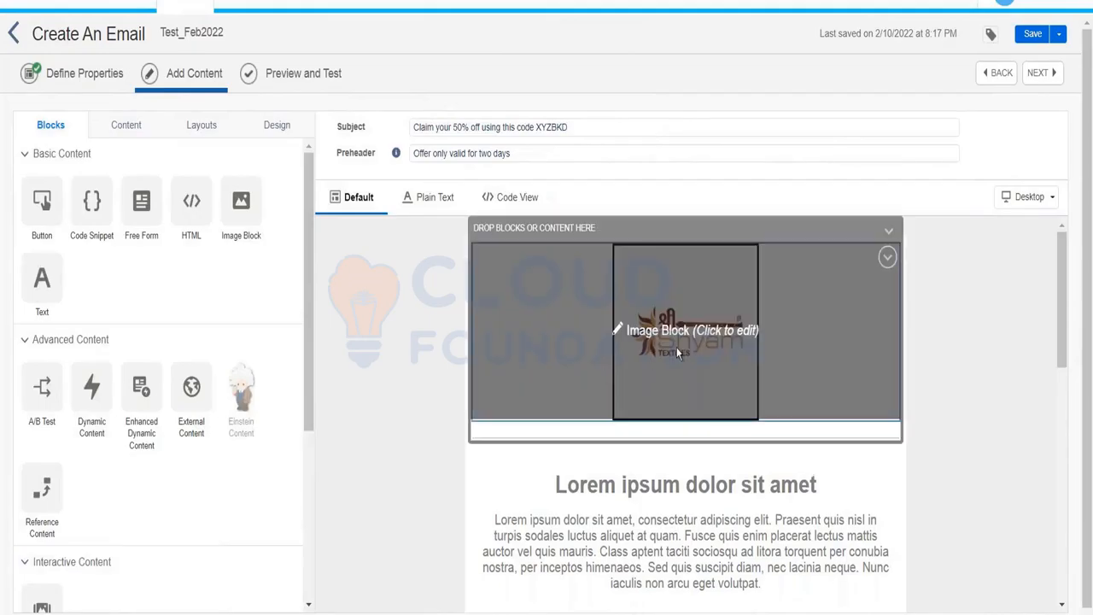
Reopen the logo block, review its HTML code, and close the block editor.
click(653, 333)
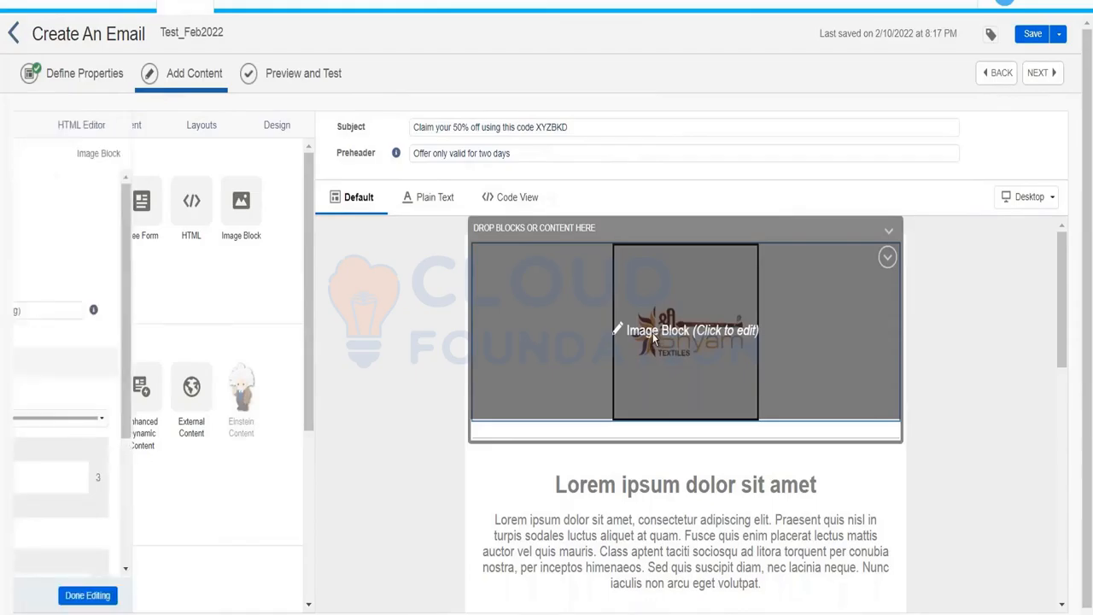
click(275, 128)
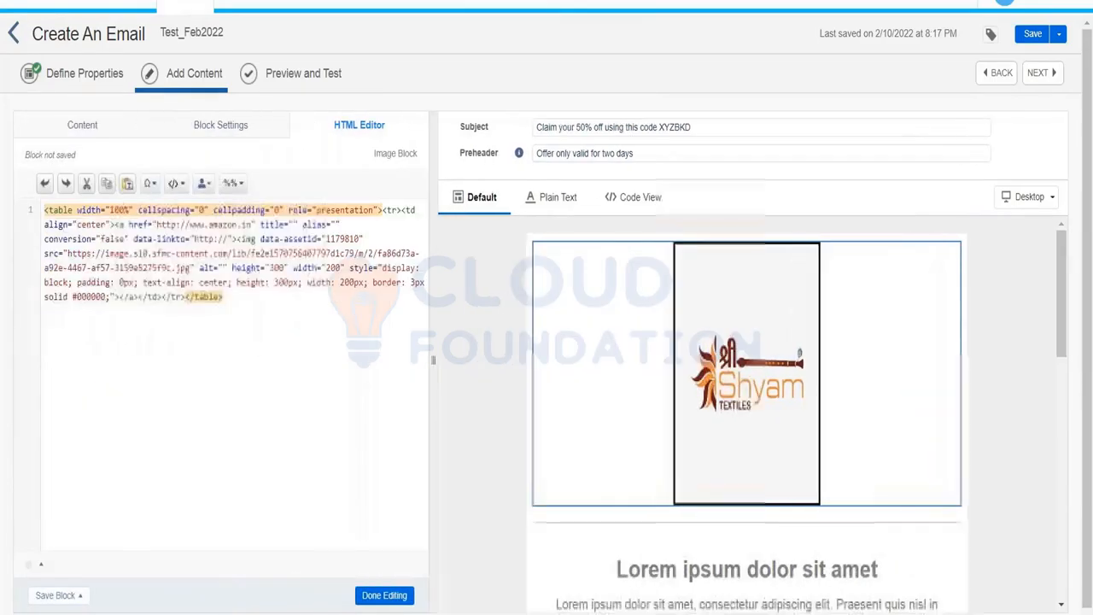
click(455, 457)
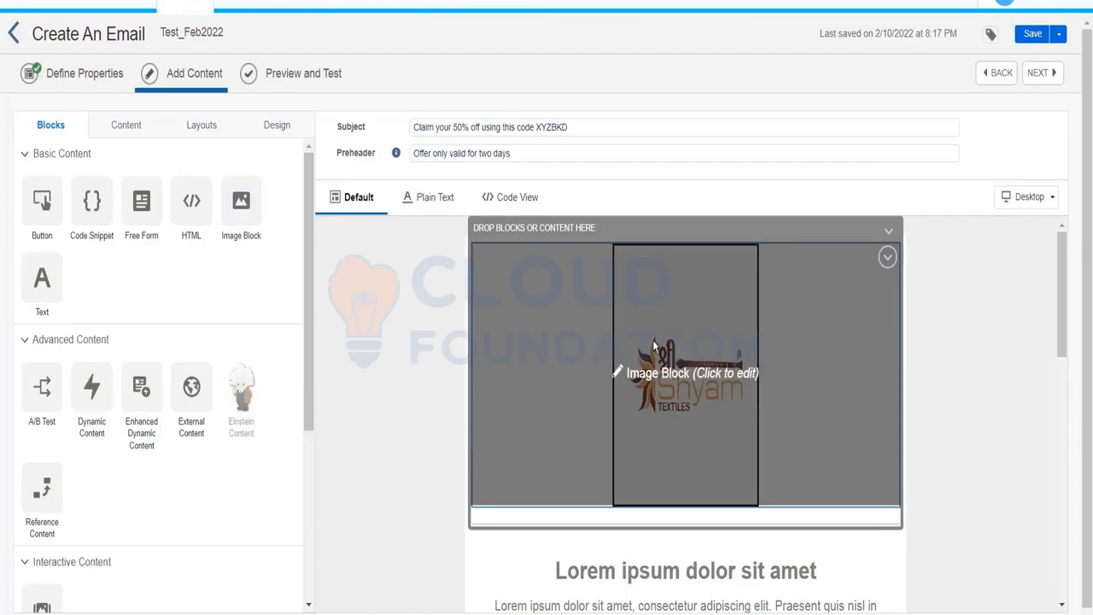
Change the logo's style height from 300px to 200px in the HTML and finish editing.
click(653, 410)
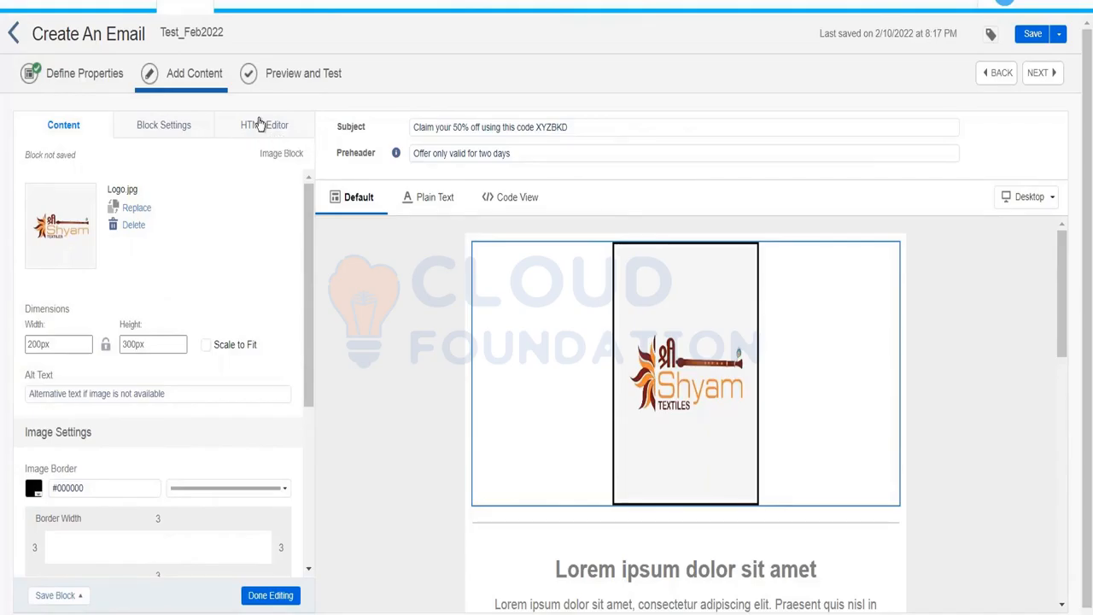
click(261, 124)
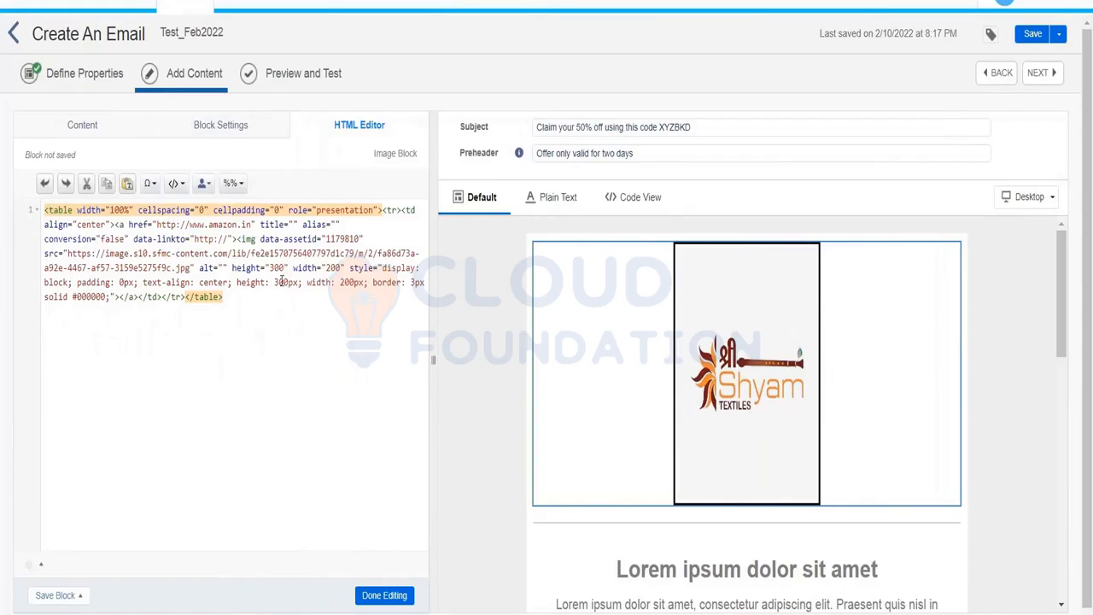
click(282, 281)
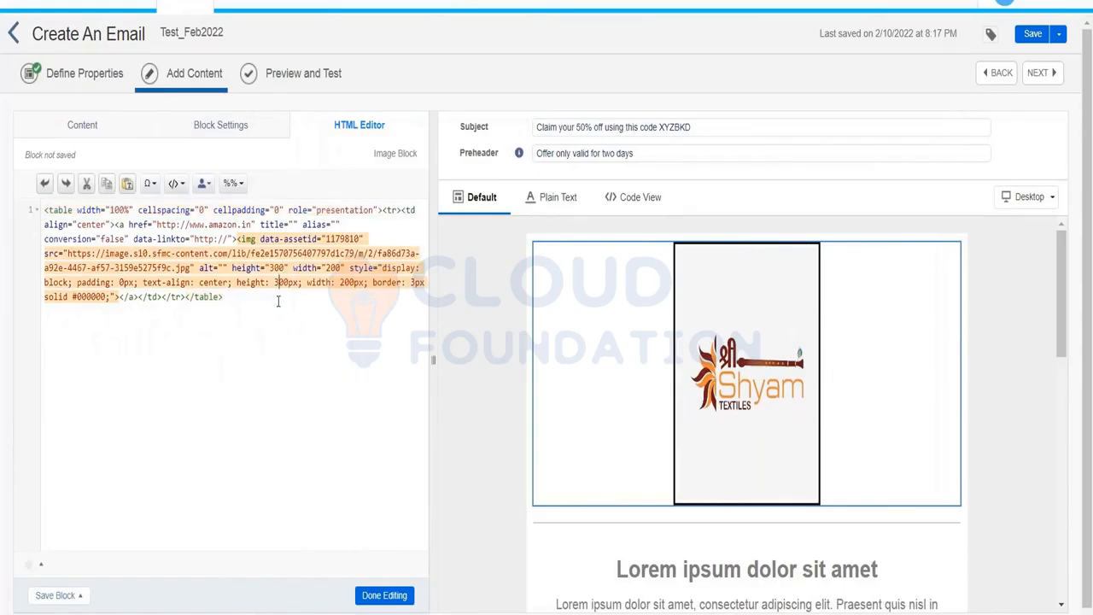
key(BackSpace)
text(2)
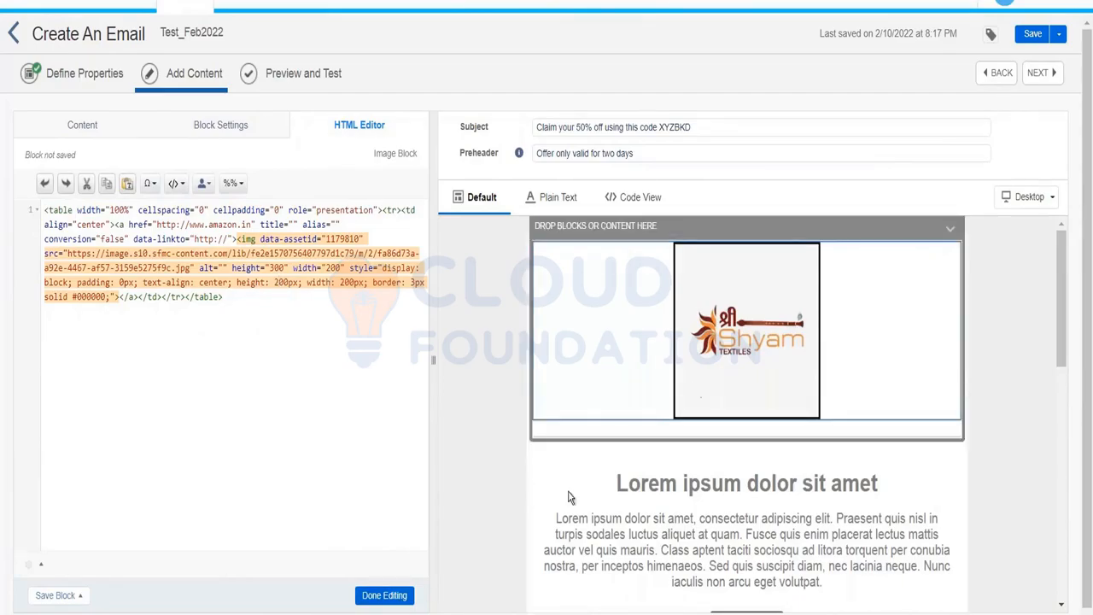
click(384, 595)
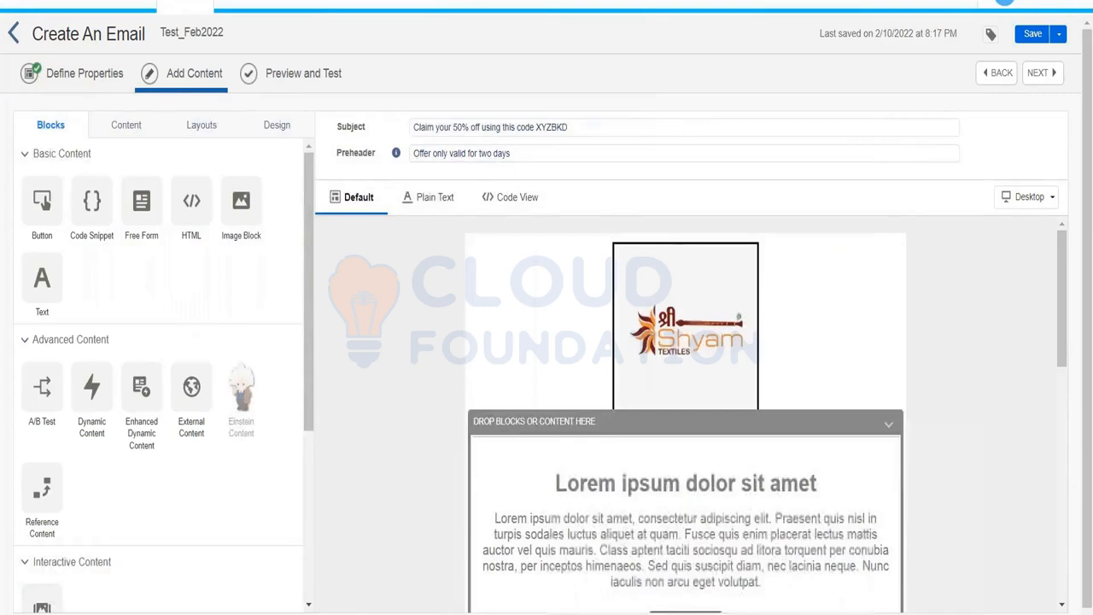
Reopen the logo block, start Replace, then close the image picker keeping Logo.jpg.
click(659, 281)
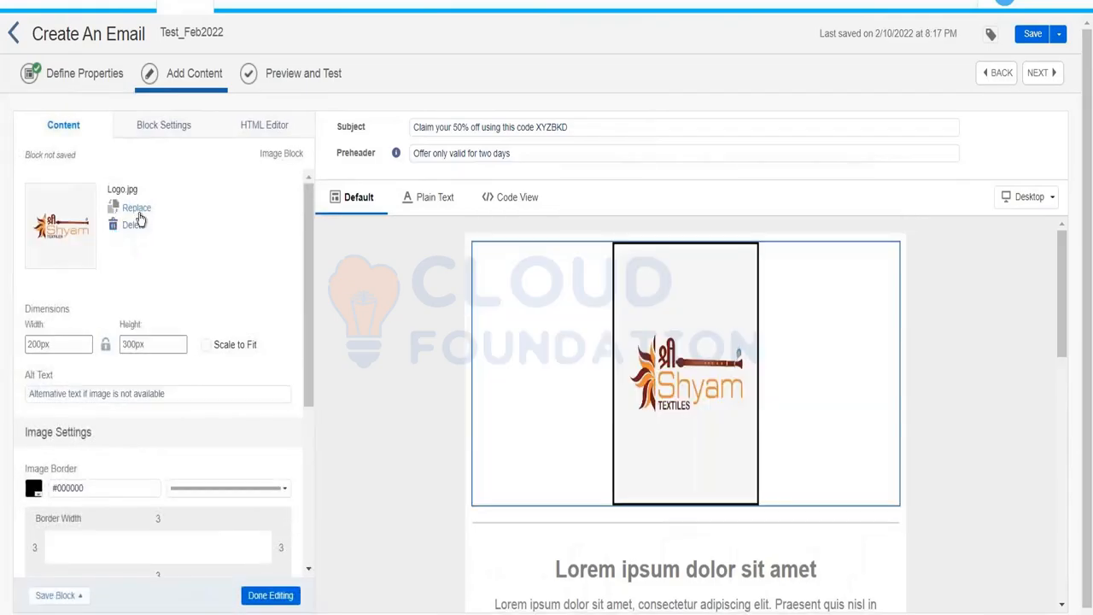
click(136, 208)
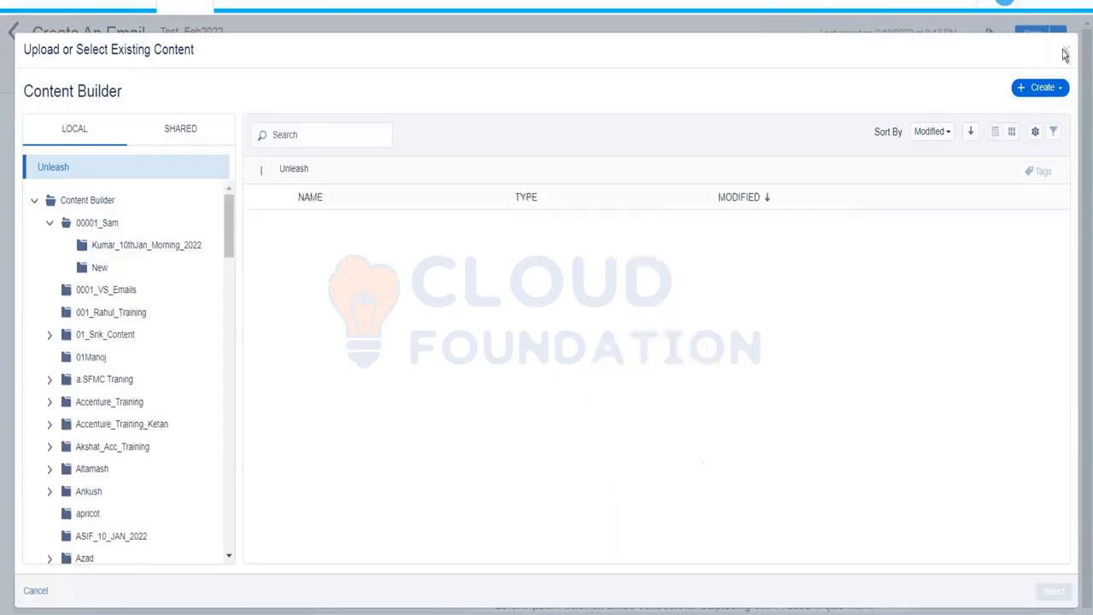
click(1065, 54)
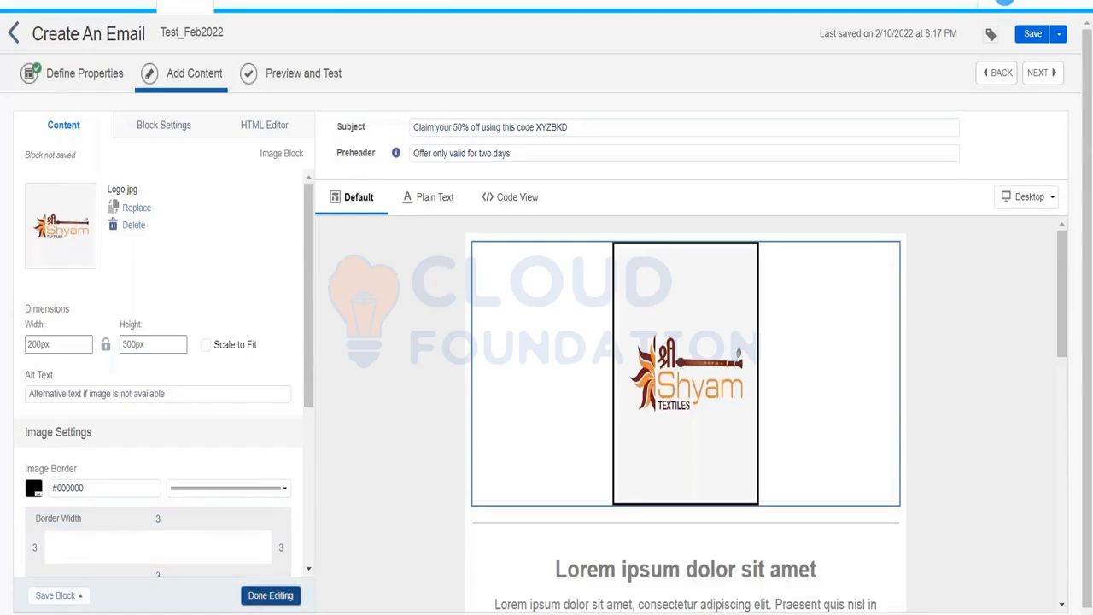
click(270, 595)
Add a text block above the Lorem ipsum heading reading 'Welcome to the organization!'.
scroll(1063, 279, down, 3)
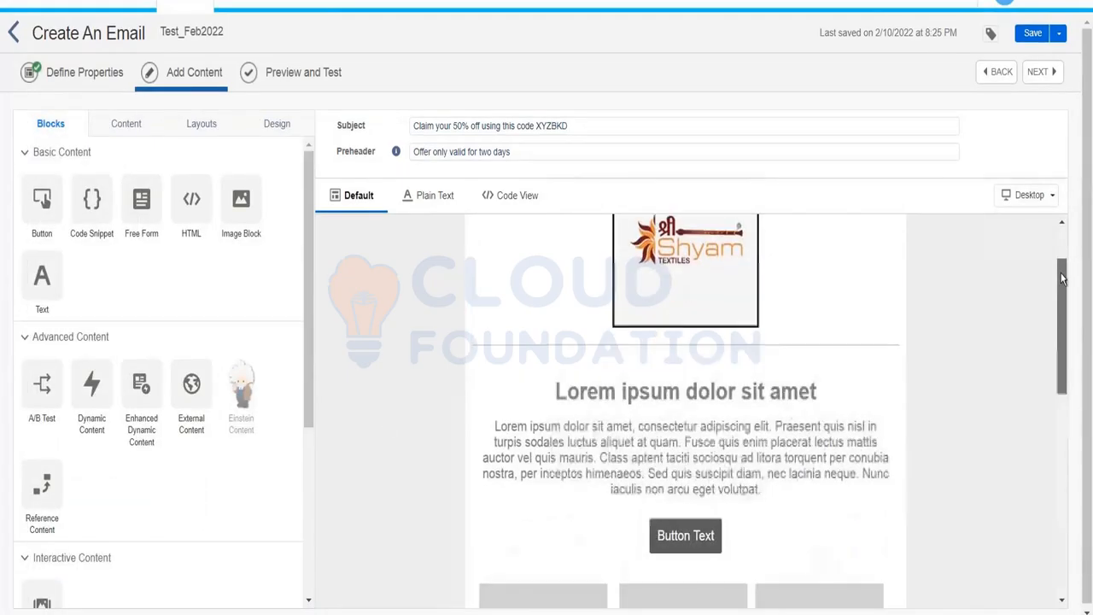
click(701, 432)
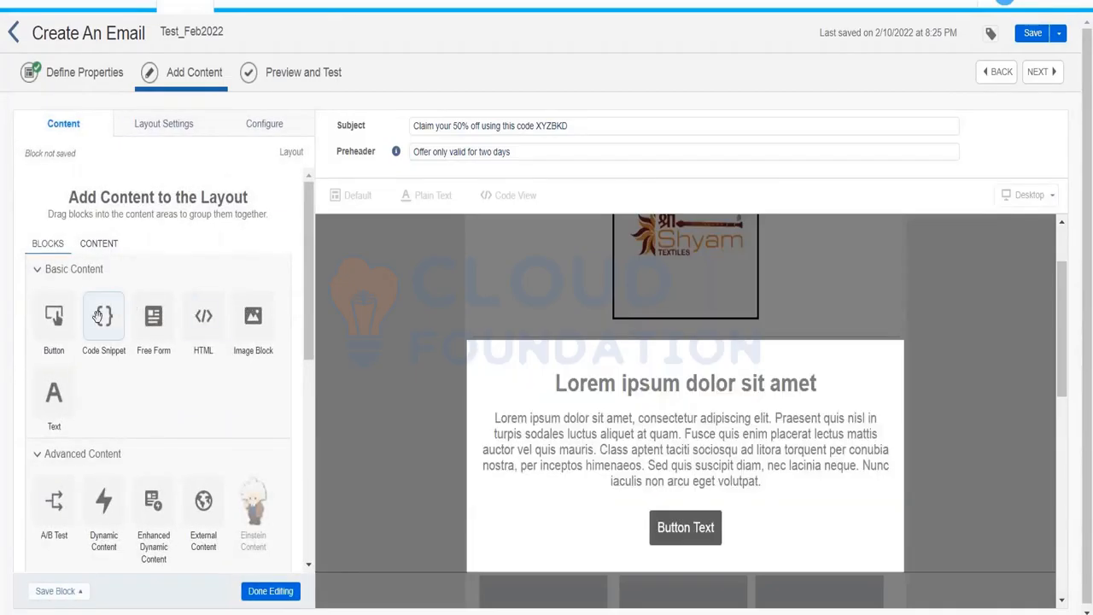
click(270, 591)
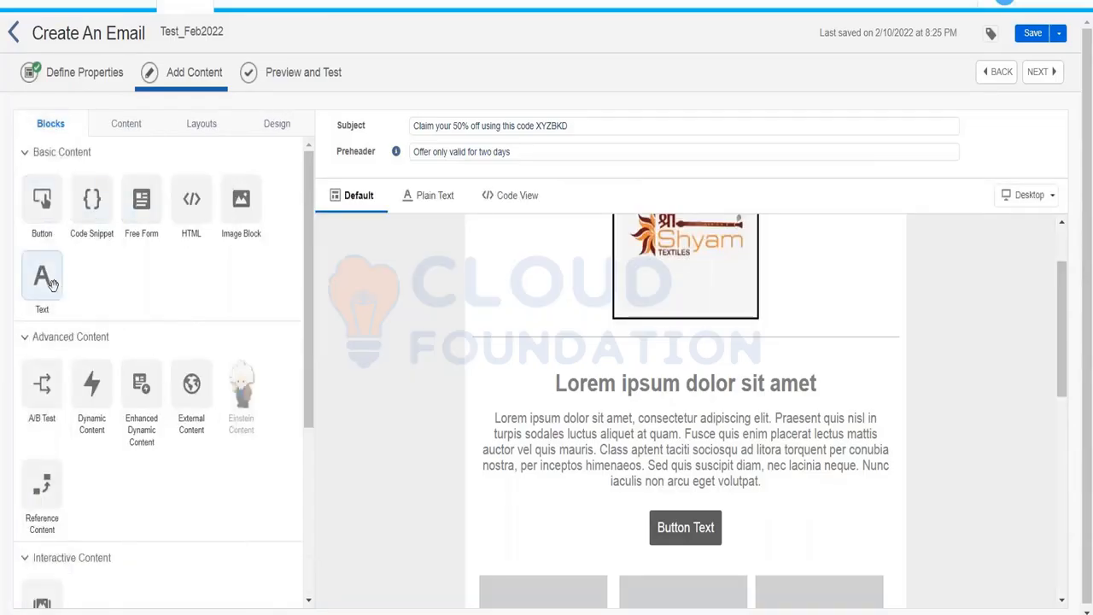
drag(51, 284, 551, 383)
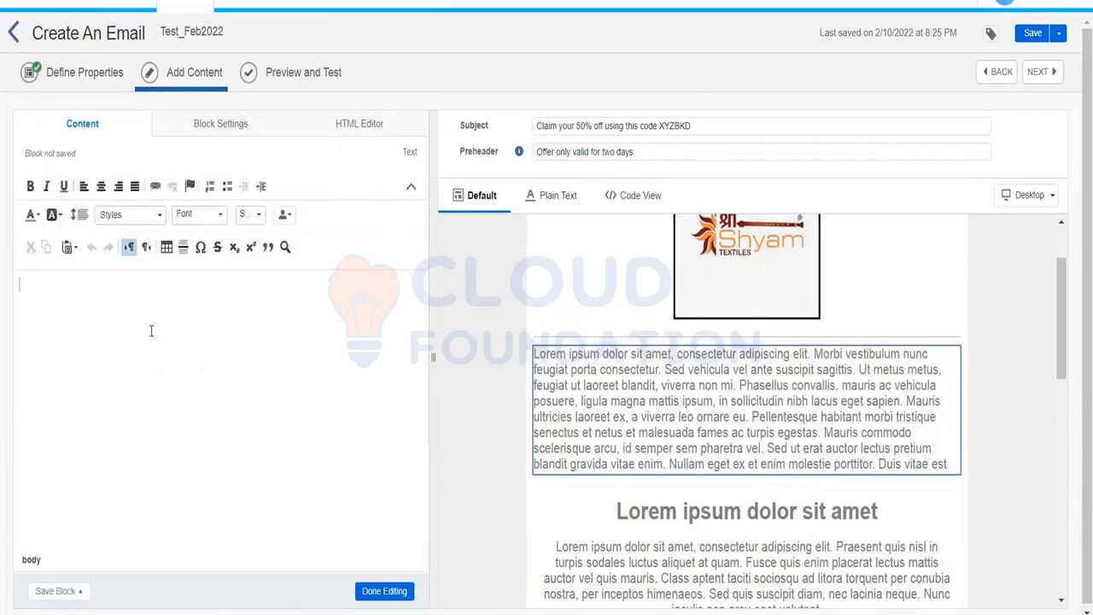
text(Welcome to the)
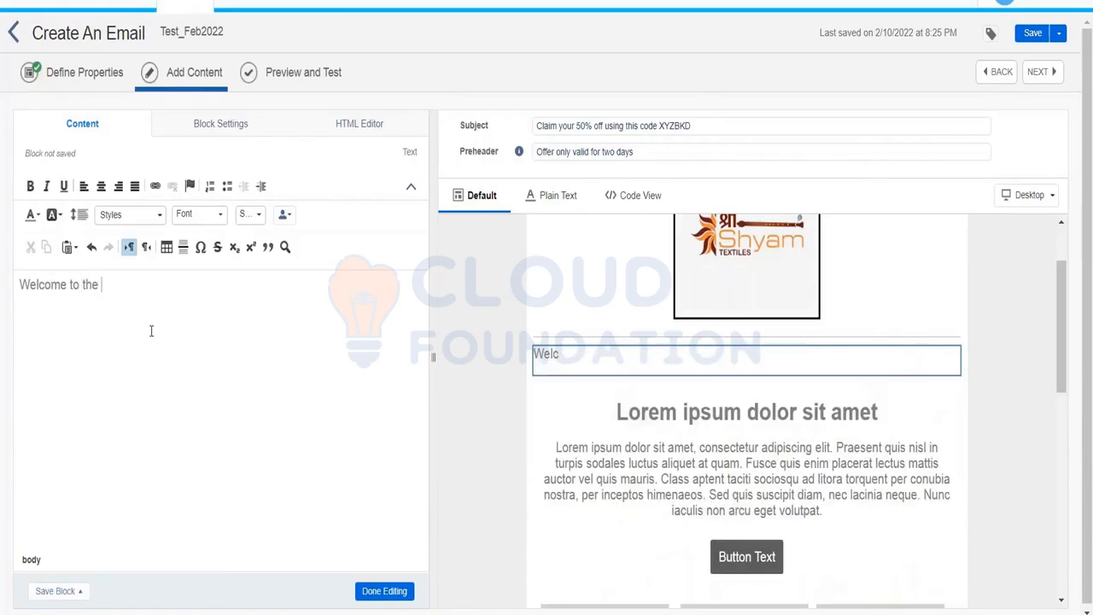
text( organization!)
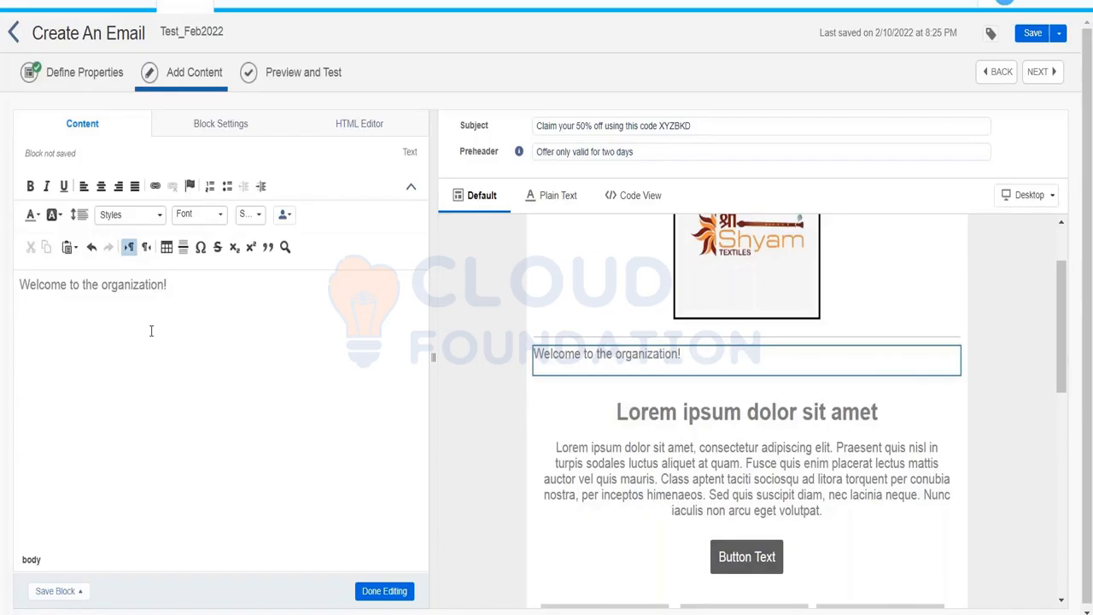
Centre the welcome text and set its font size to 20.
key(ctrl+a)
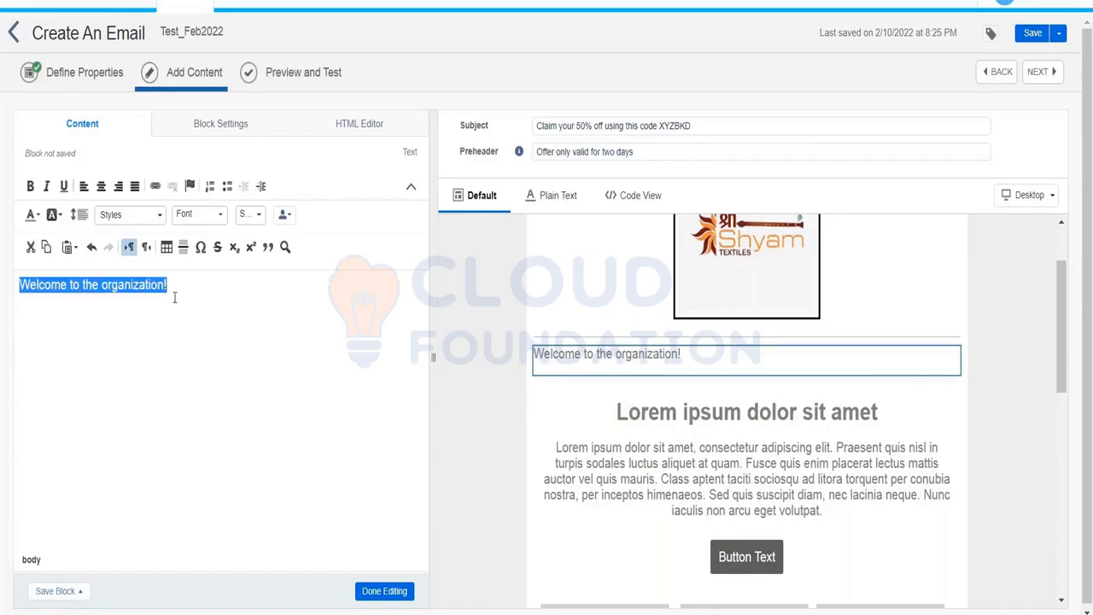
click(101, 185)
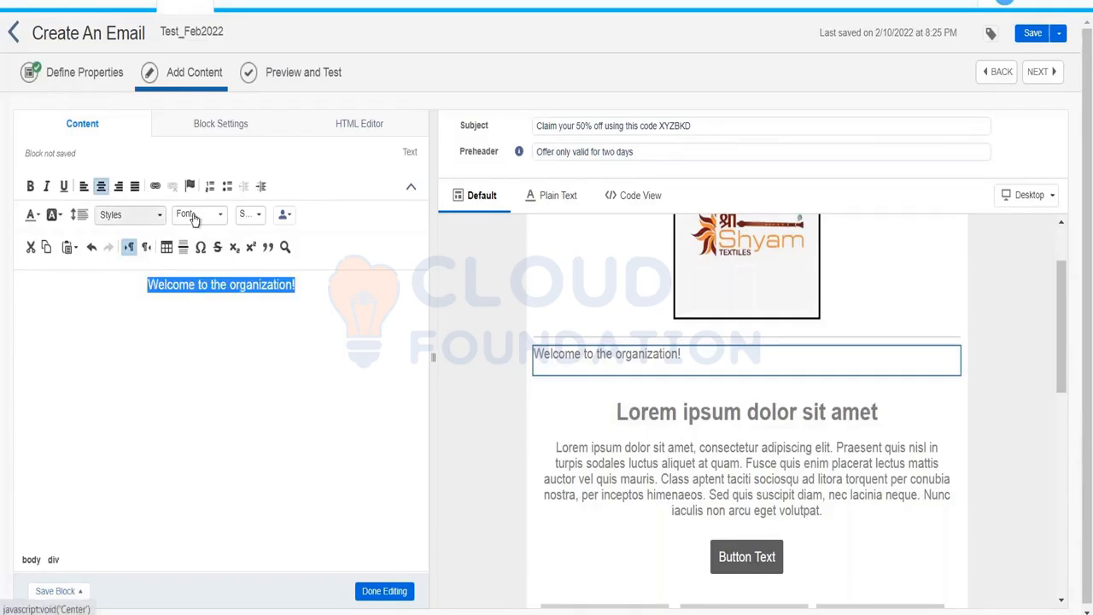
click(253, 217)
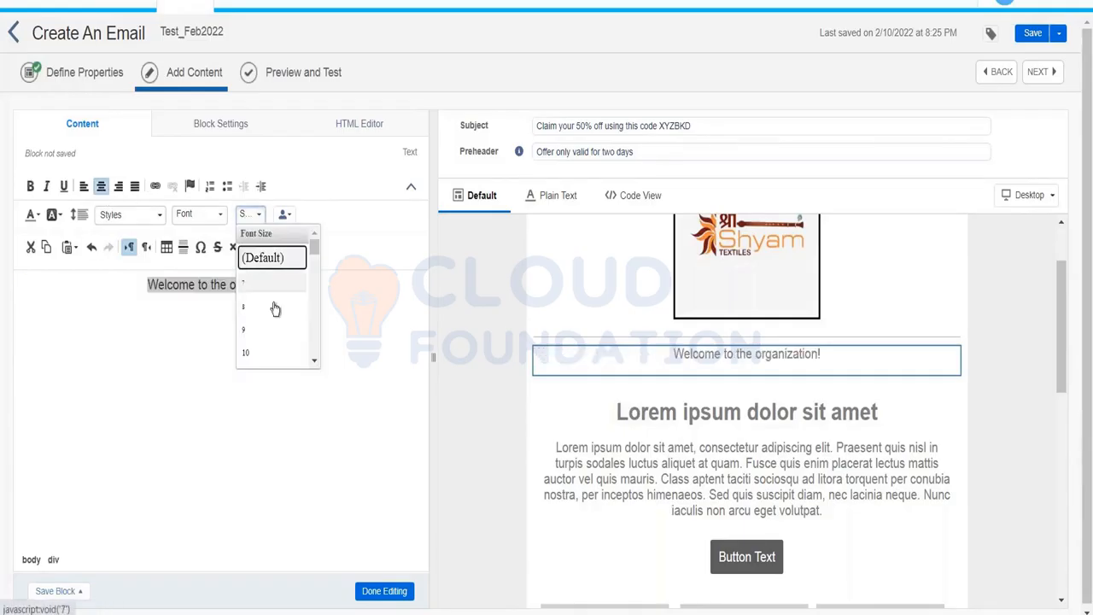
click(315, 361)
right_click(317, 364)
click(316, 363)
click(316, 364)
click(316, 363)
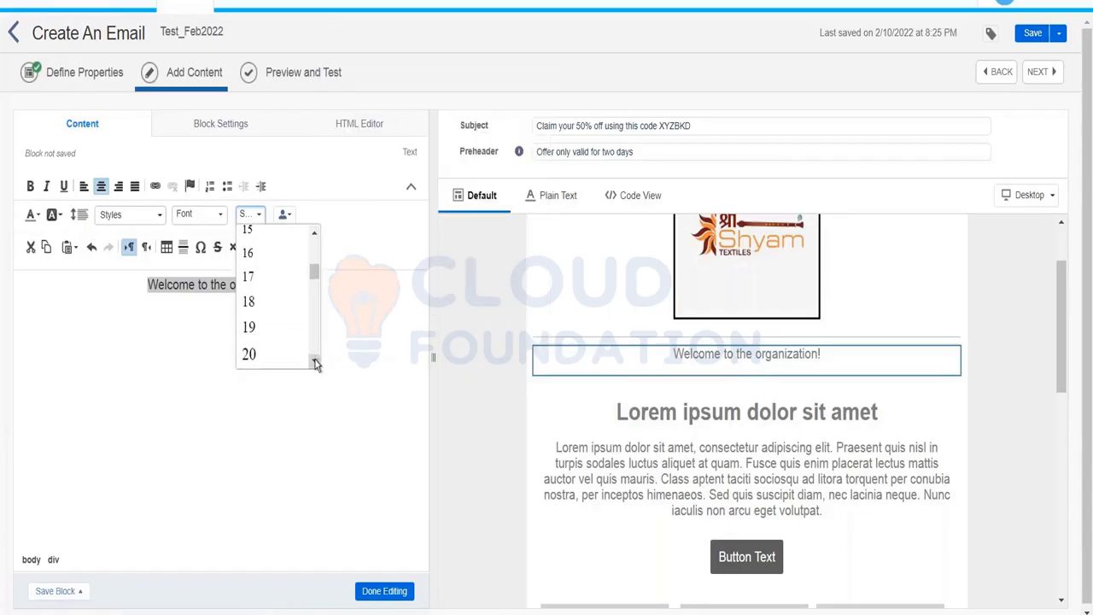
click(268, 357)
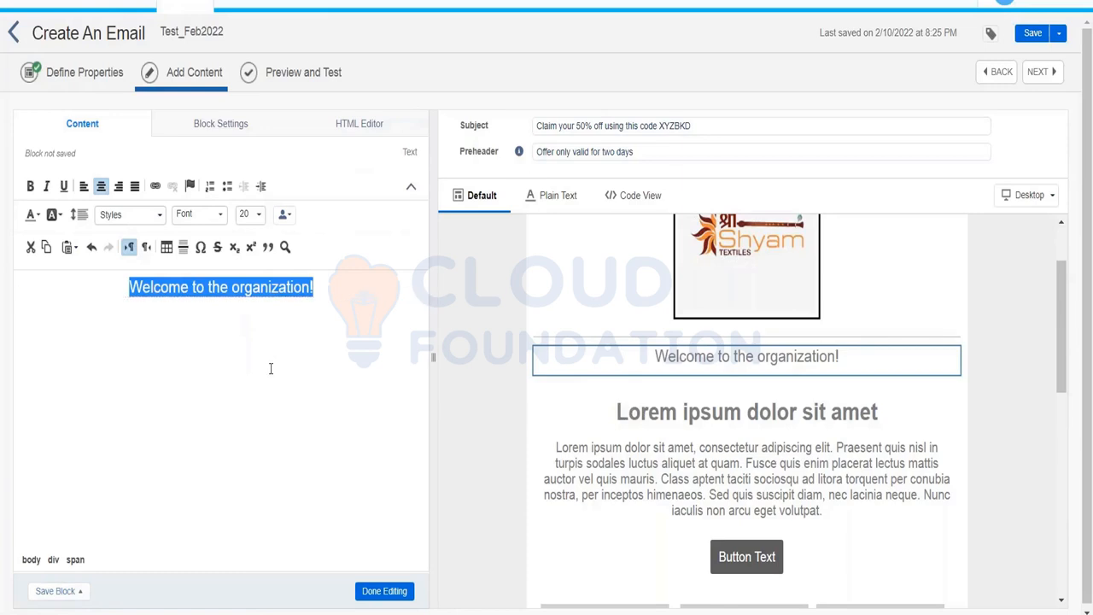
Make the welcome heading bold and finish editing the block.
key(ctrl+b)
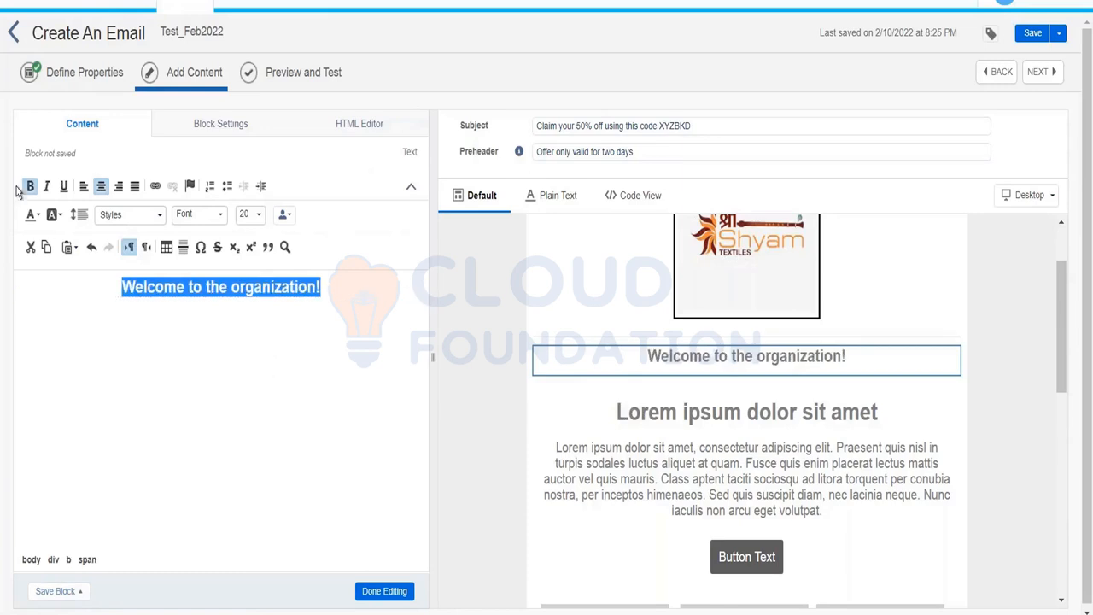
click(206, 370)
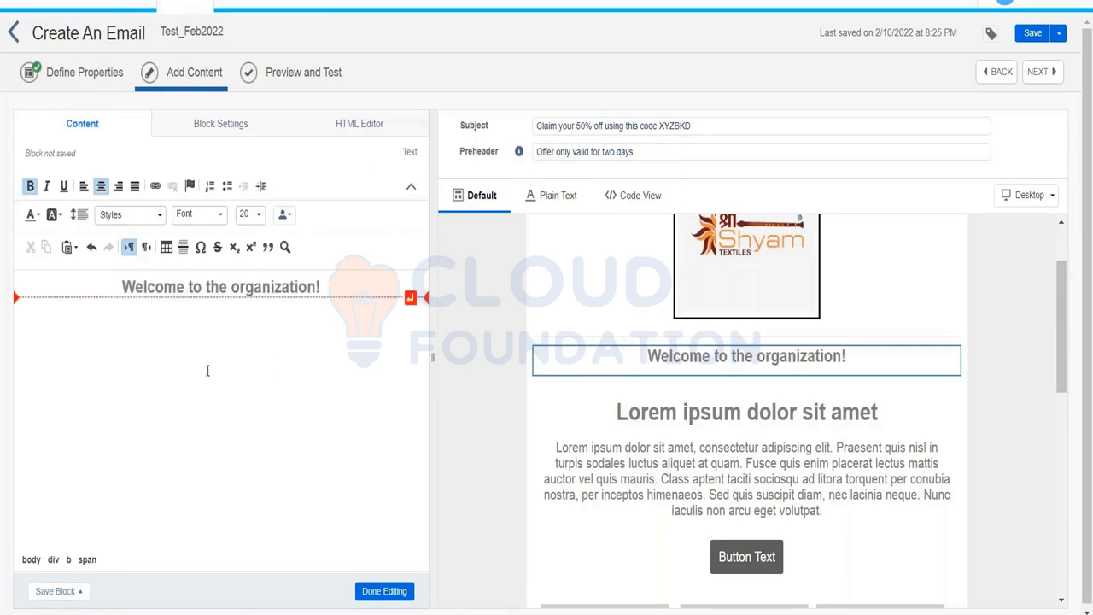
triple_click(332, 292)
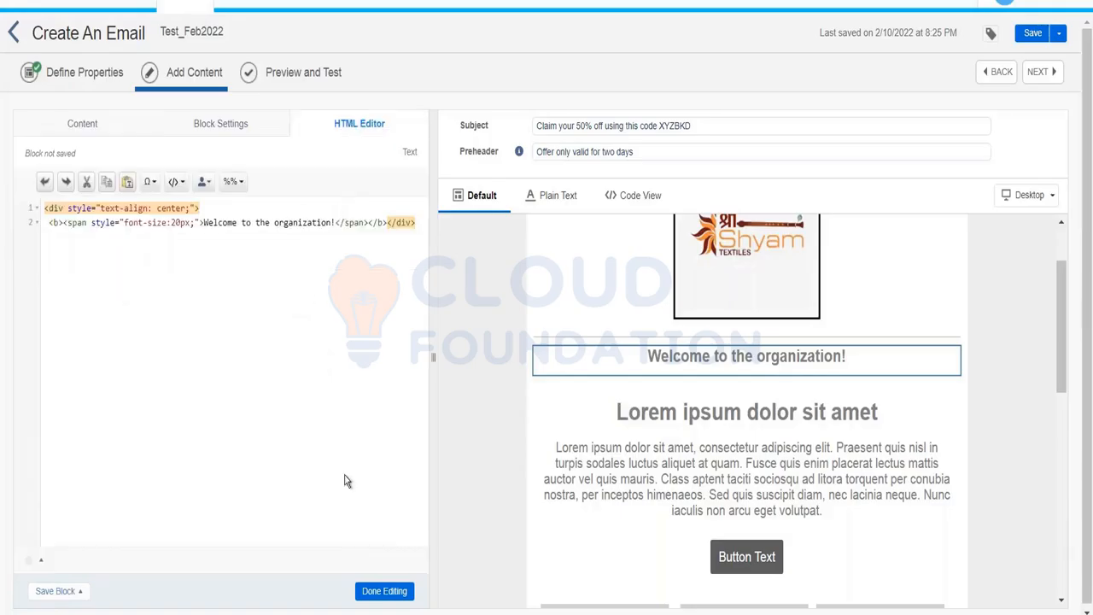
click(384, 591)
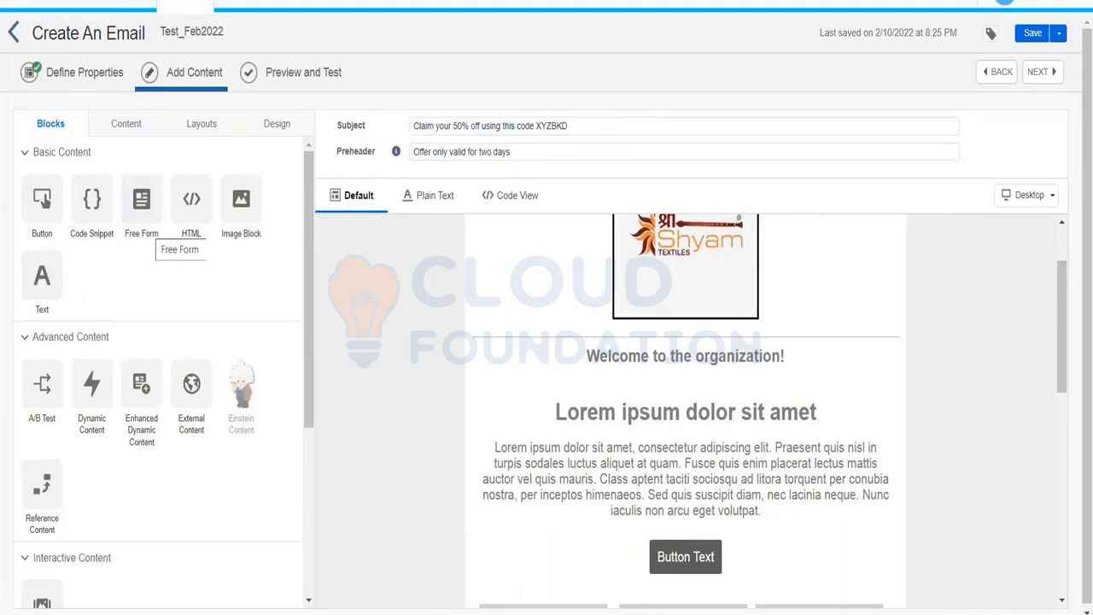
Drop a free-form image-and-text block and then a Lorem ipsum text block under the heading.
drag(142, 212, 651, 377)
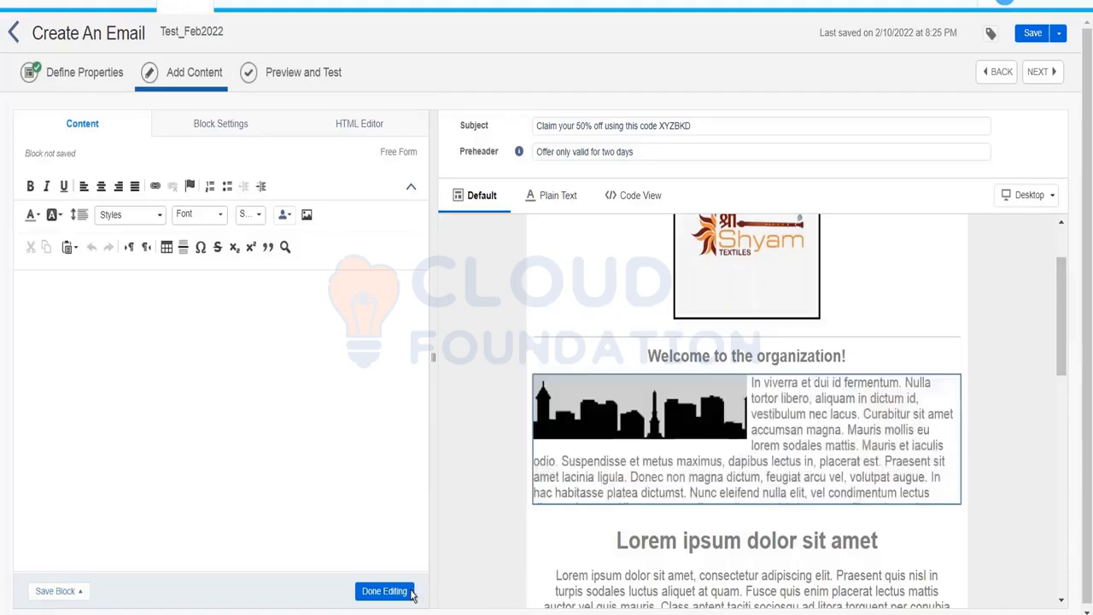
click(371, 591)
drag(41, 275, 551, 427)
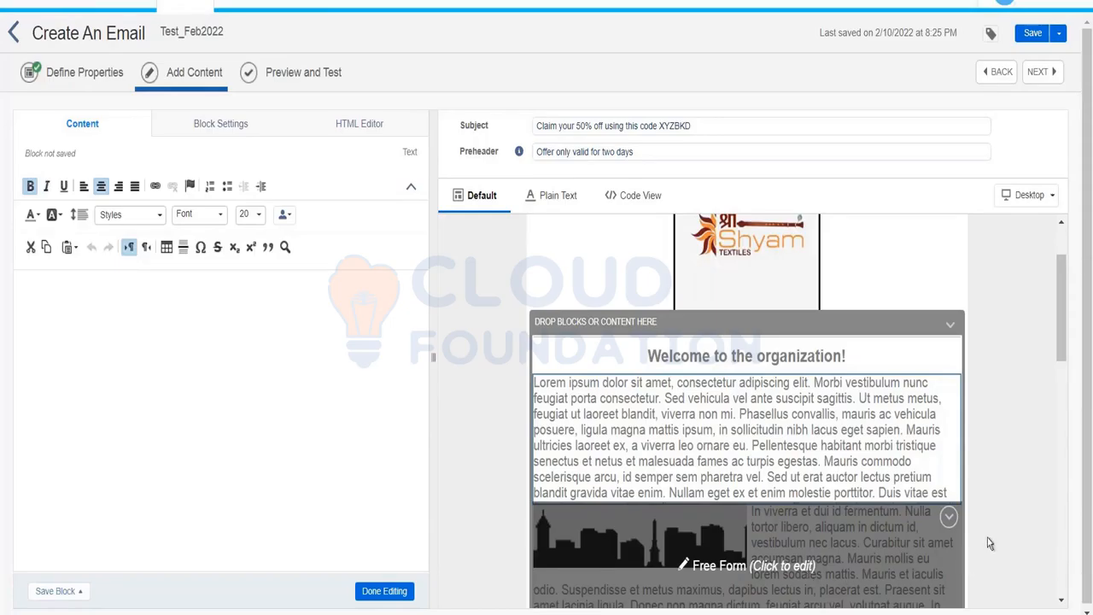
Delete the free-form image-and-text block and the Lorem ipsum text block, confirming the deletion.
click(948, 519)
click(888, 440)
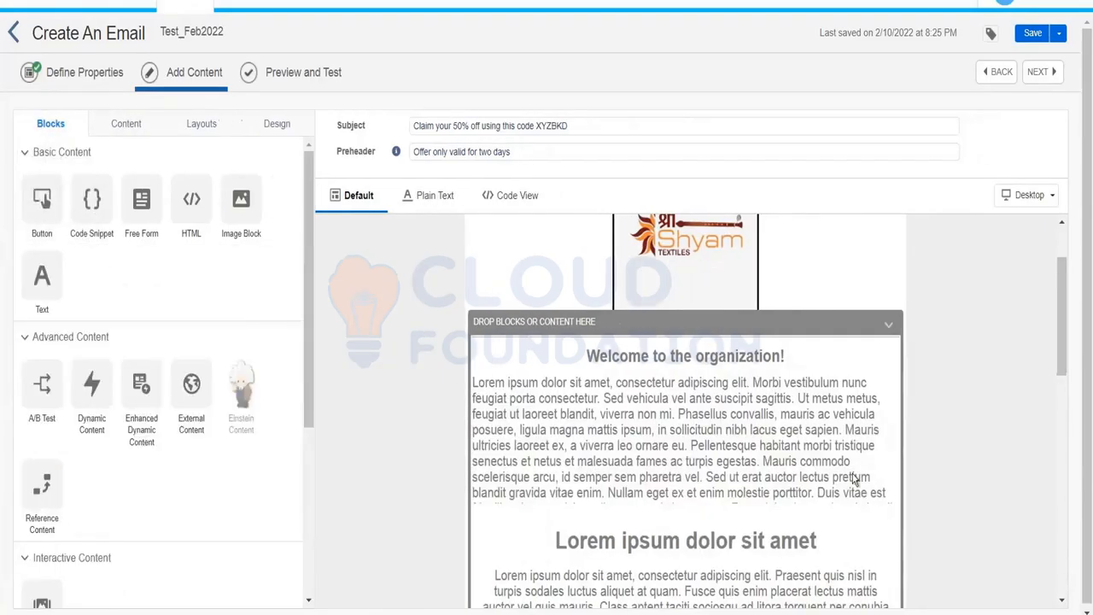
click(887, 388)
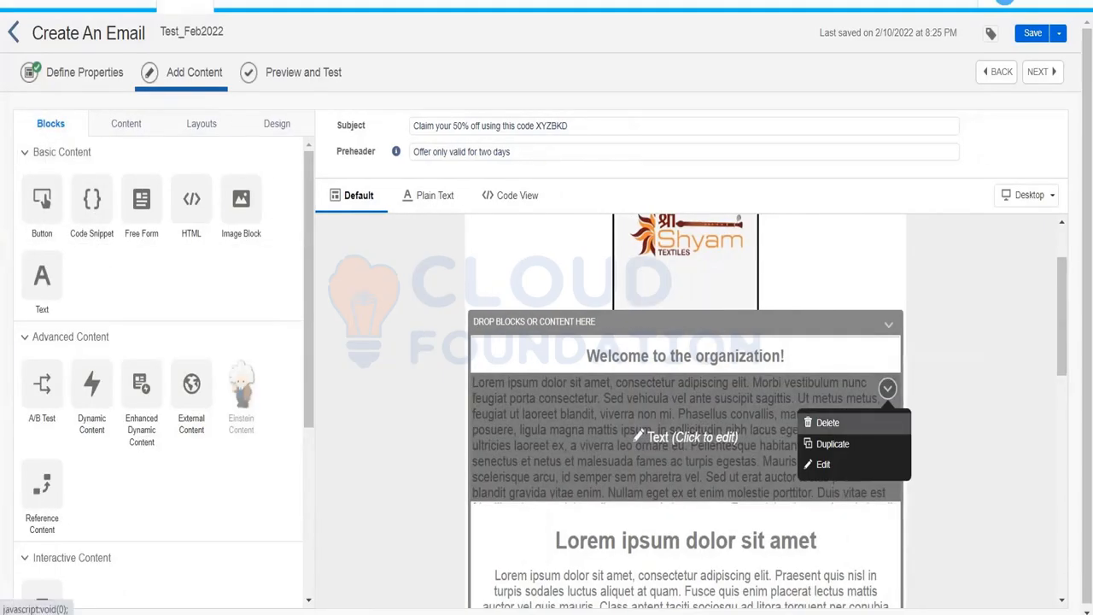
click(824, 420)
click(702, 422)
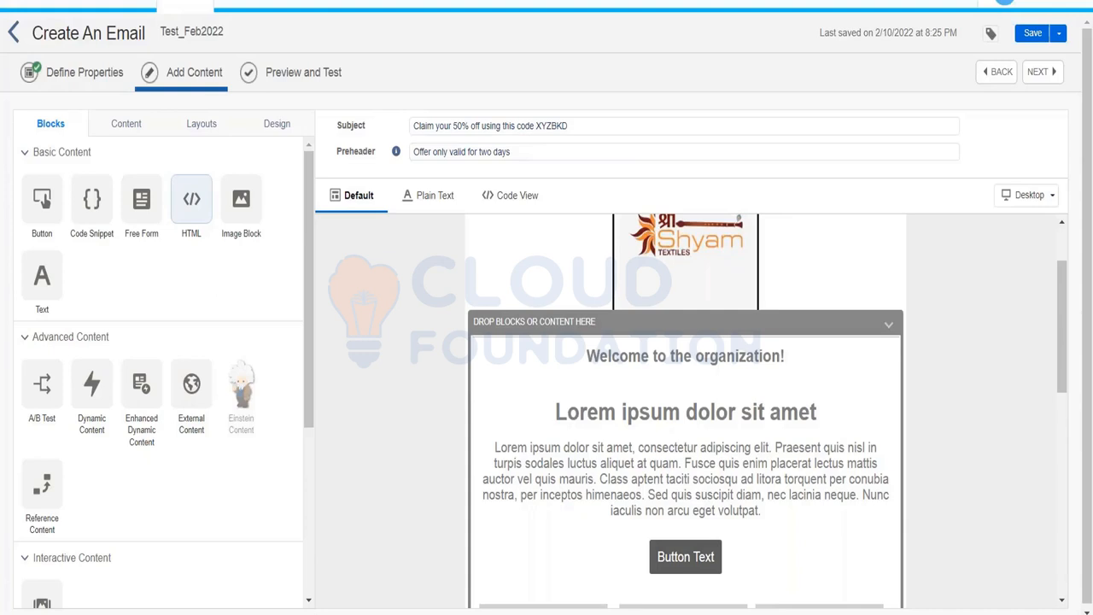
Drag an HTML block into the email just under the welcome heading.
drag(192, 201, 591, 381)
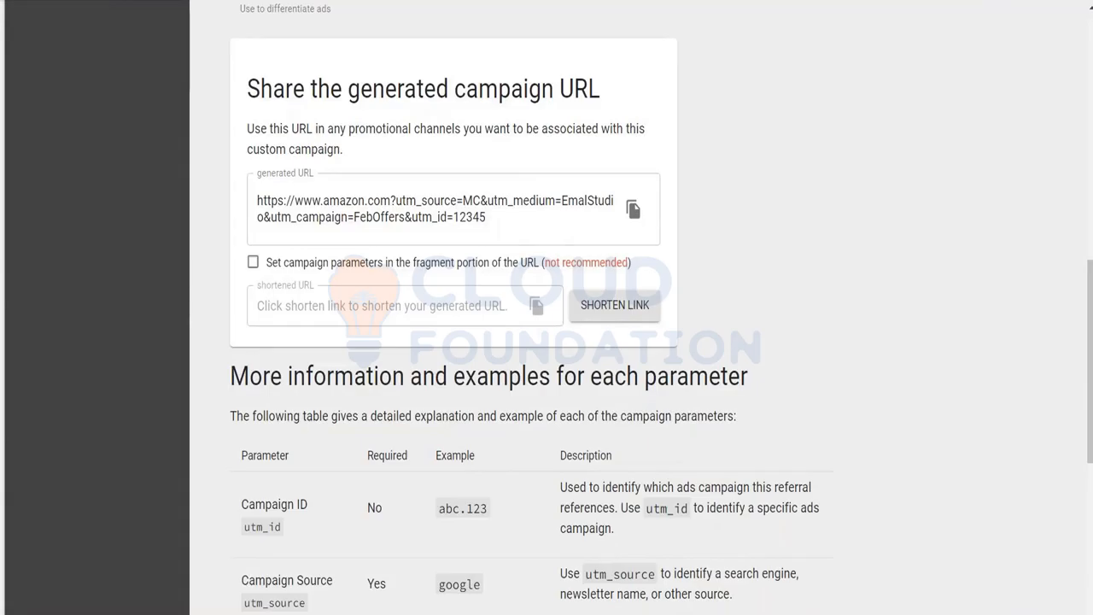
Search Google for 'sendtric' and open the Sendtric Email Countdown Timers site.
key(ctrl+l)
text(s)
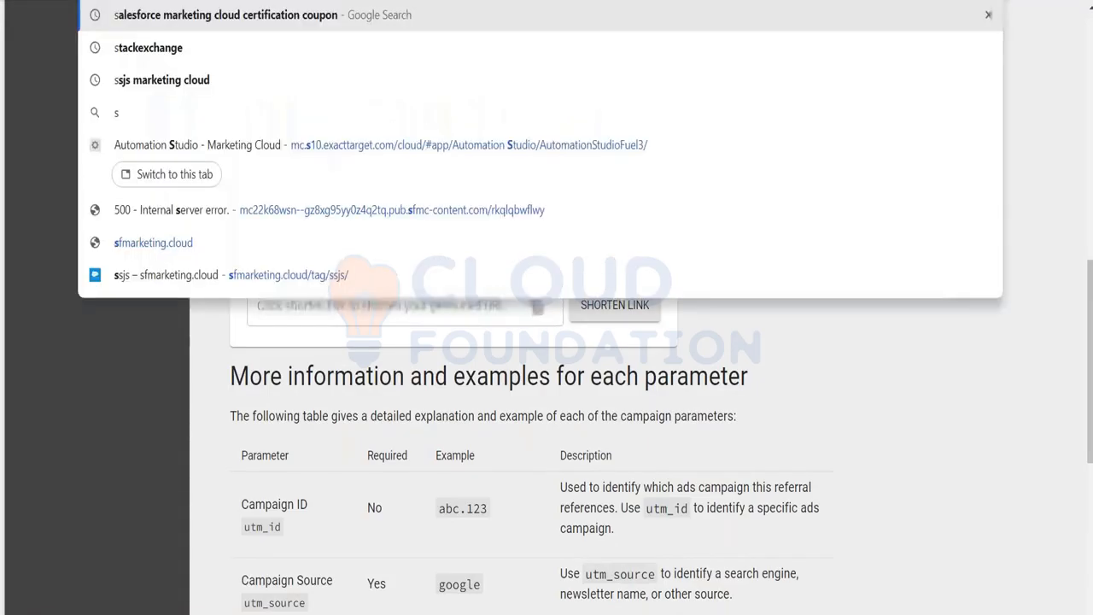
text(endtric)
key(Return)
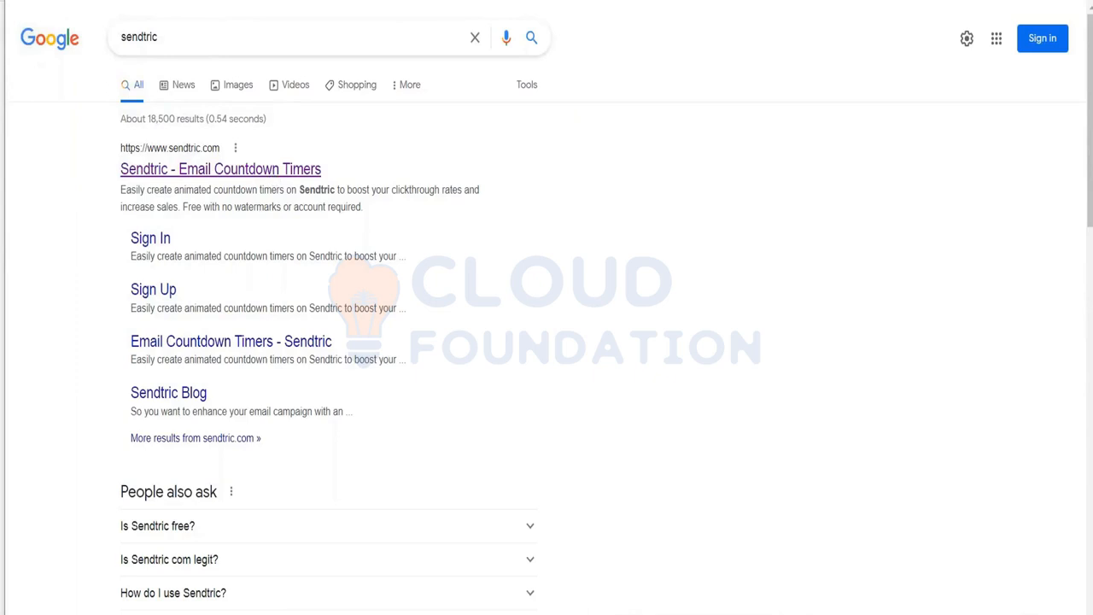
click(220, 169)
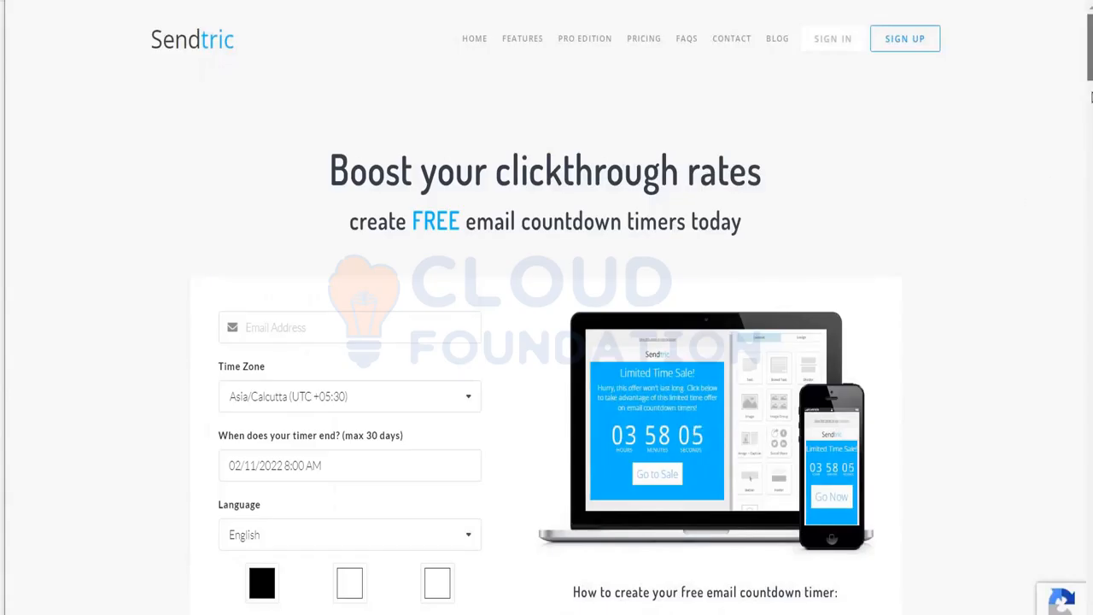
Enter the email address, keep time zone Etc/GMT+12, and set the end date to February 12.
scroll(1091, 97, down, 3)
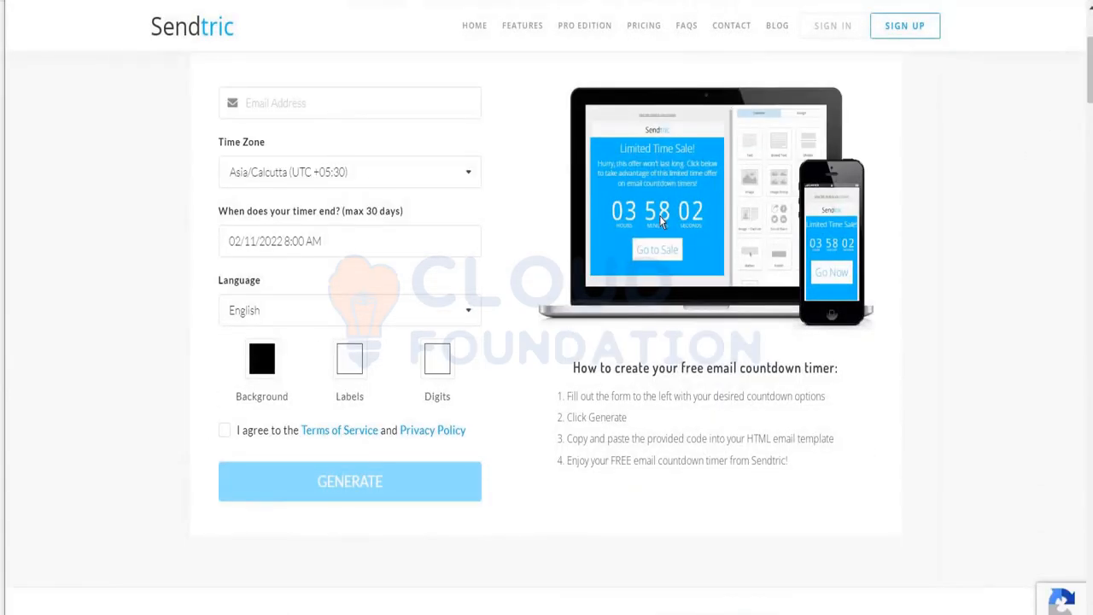
click(349, 106)
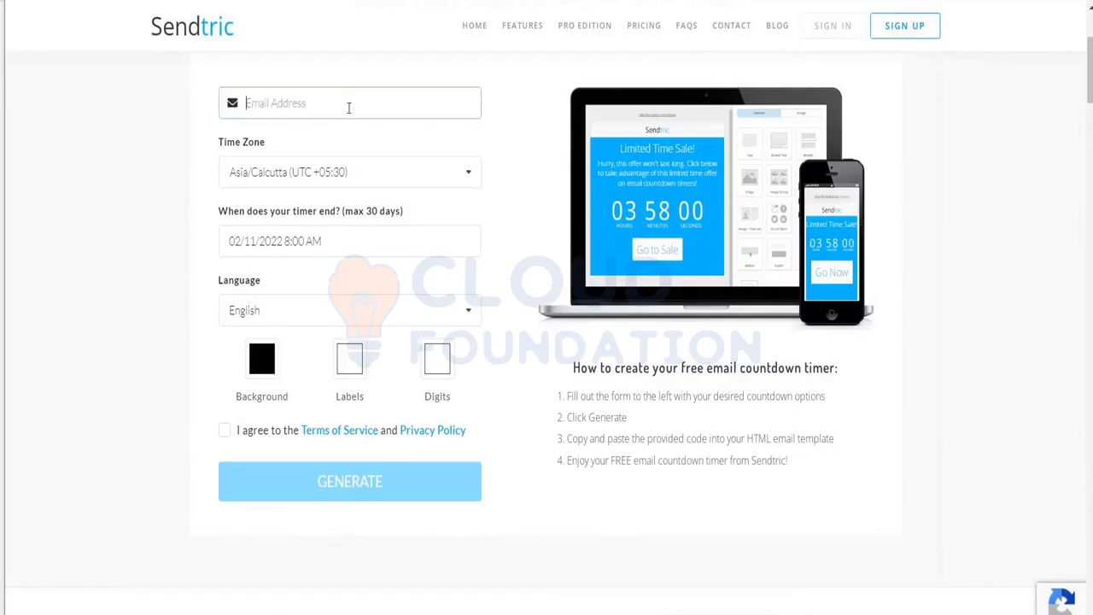
text(*****)
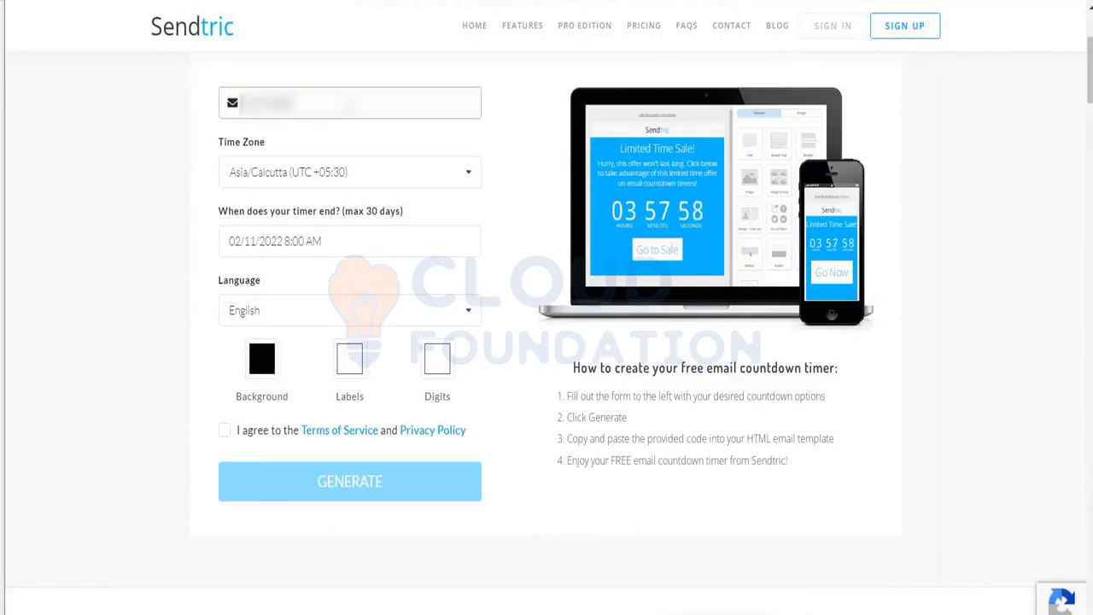
text(******)
click(464, 183)
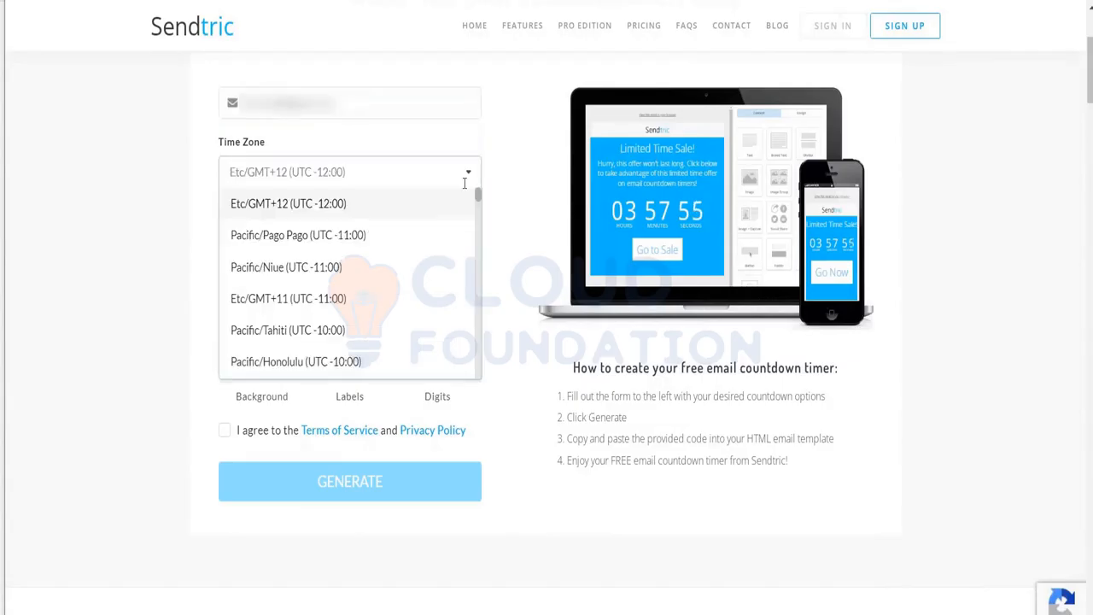
click(130, 314)
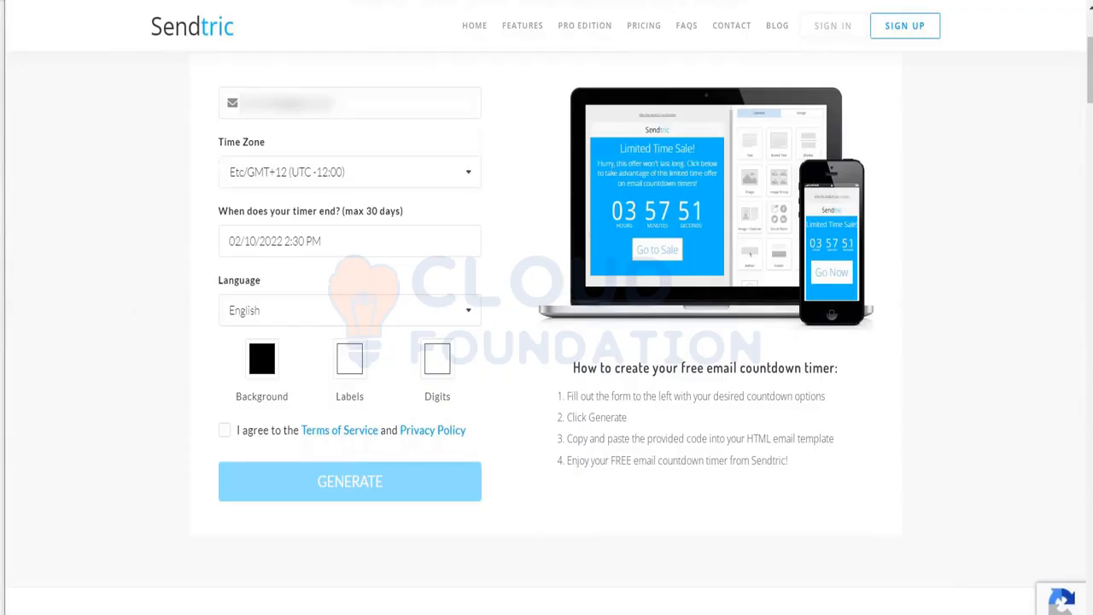
click(380, 244)
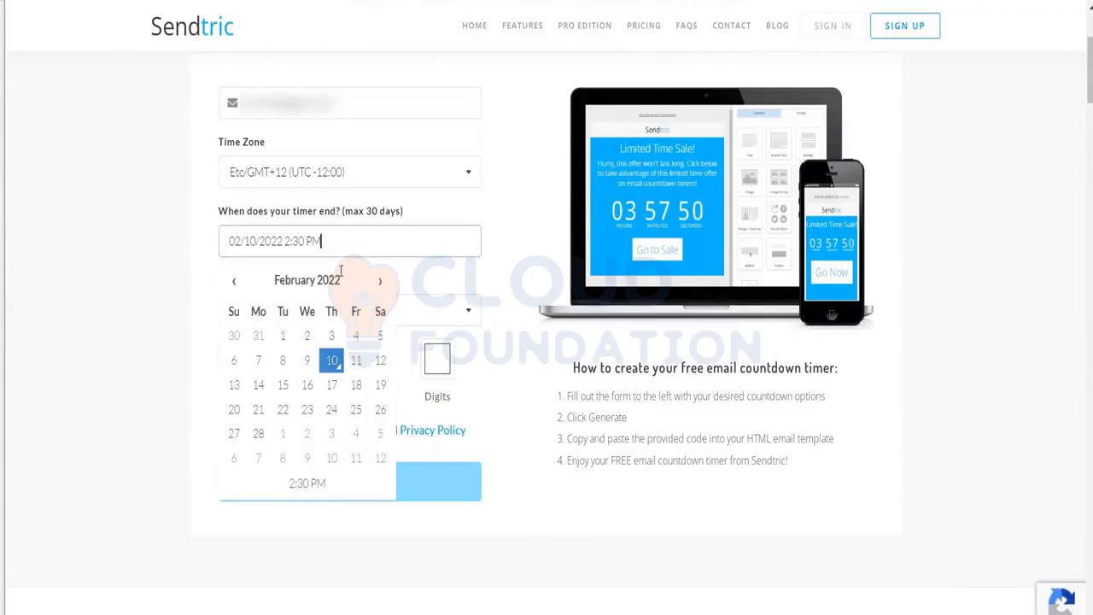
click(380, 362)
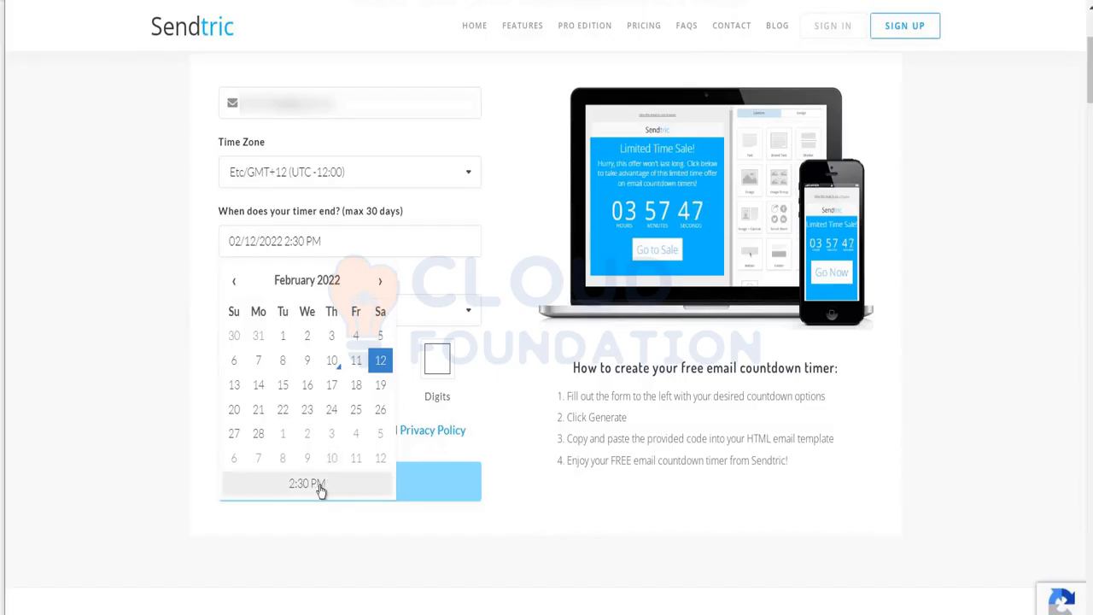
click(97, 386)
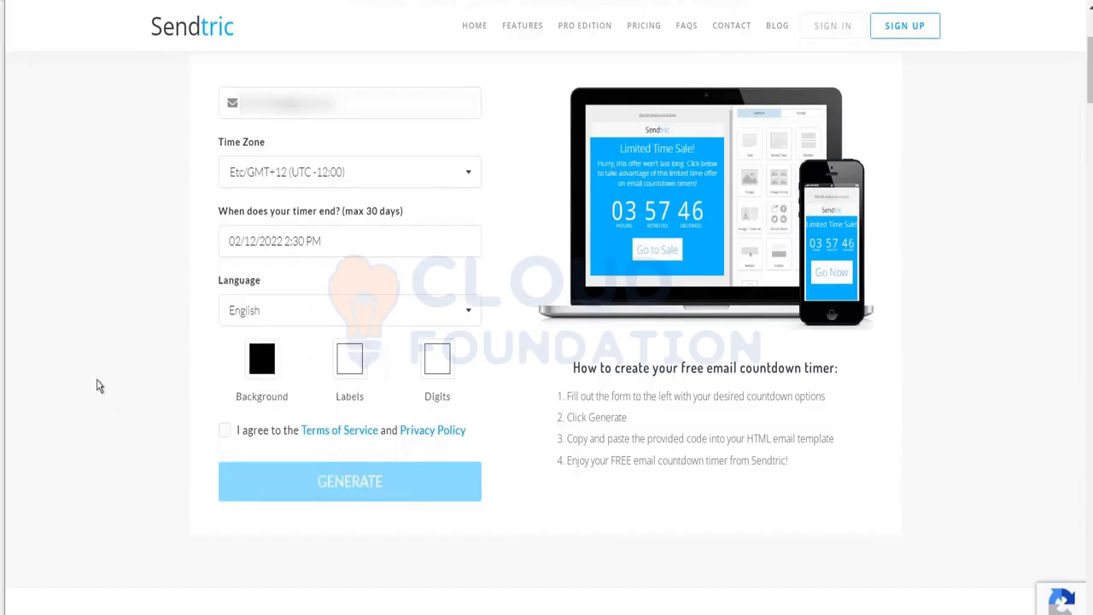
Set the timer background to #F12727, accept the terms, generate the timer and select its code.
click(256, 365)
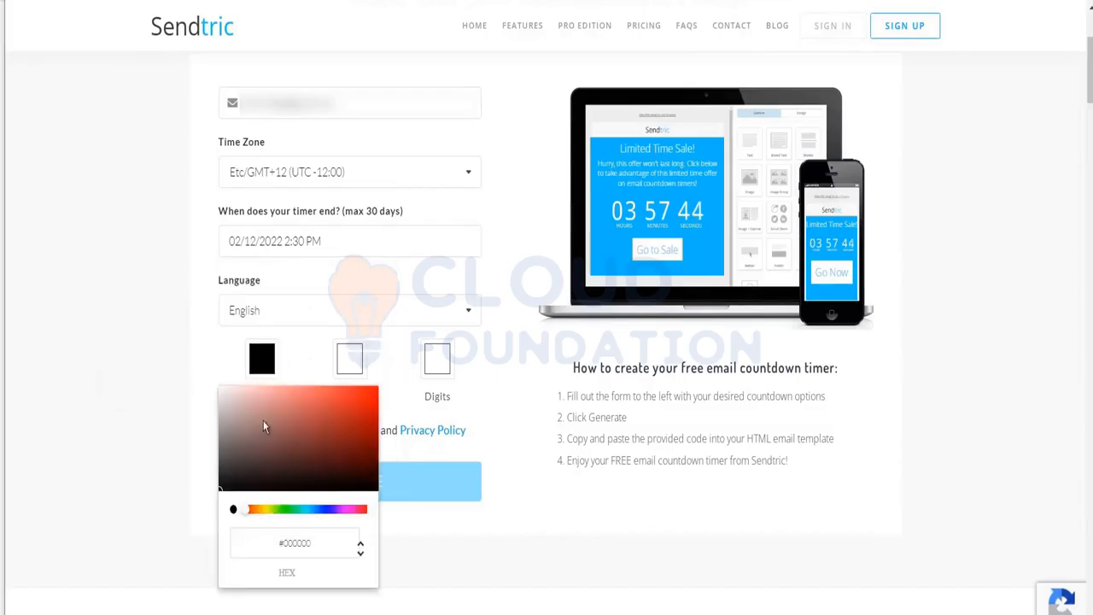
click(352, 391)
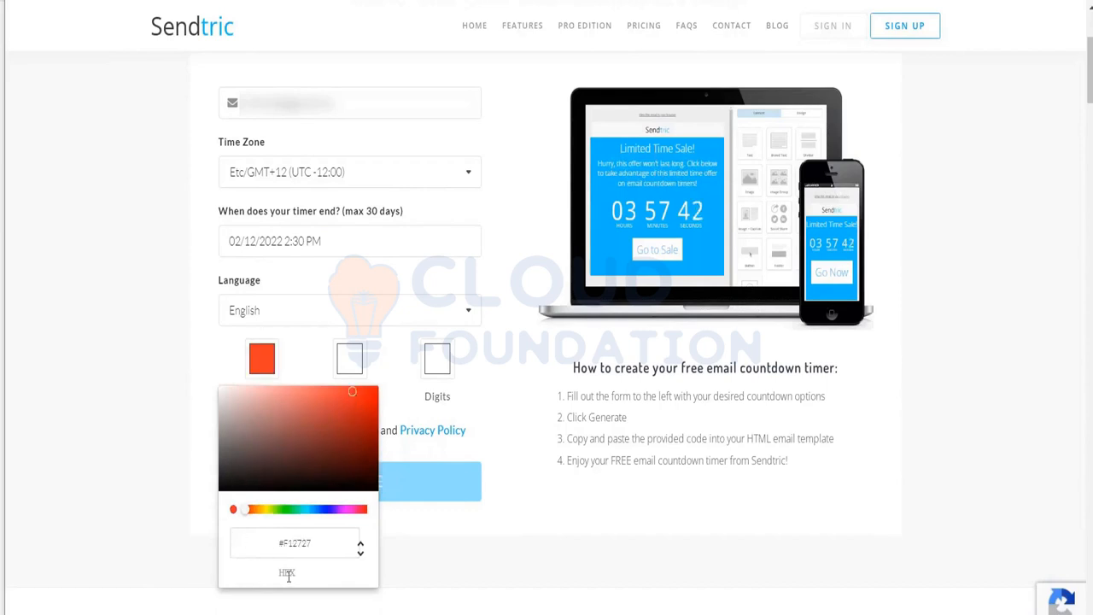
click(179, 487)
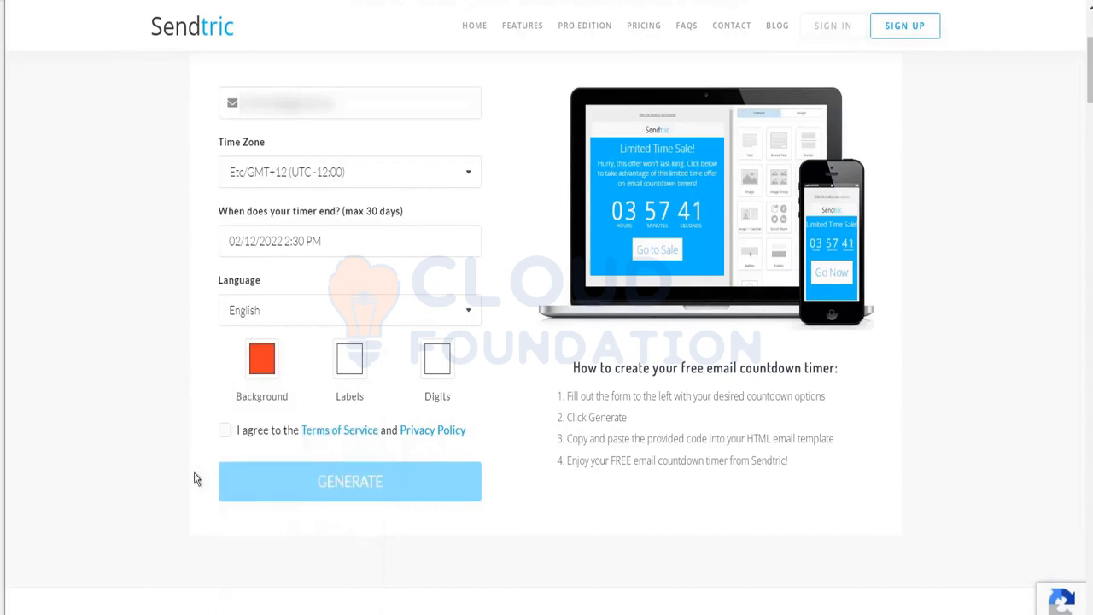
click(225, 431)
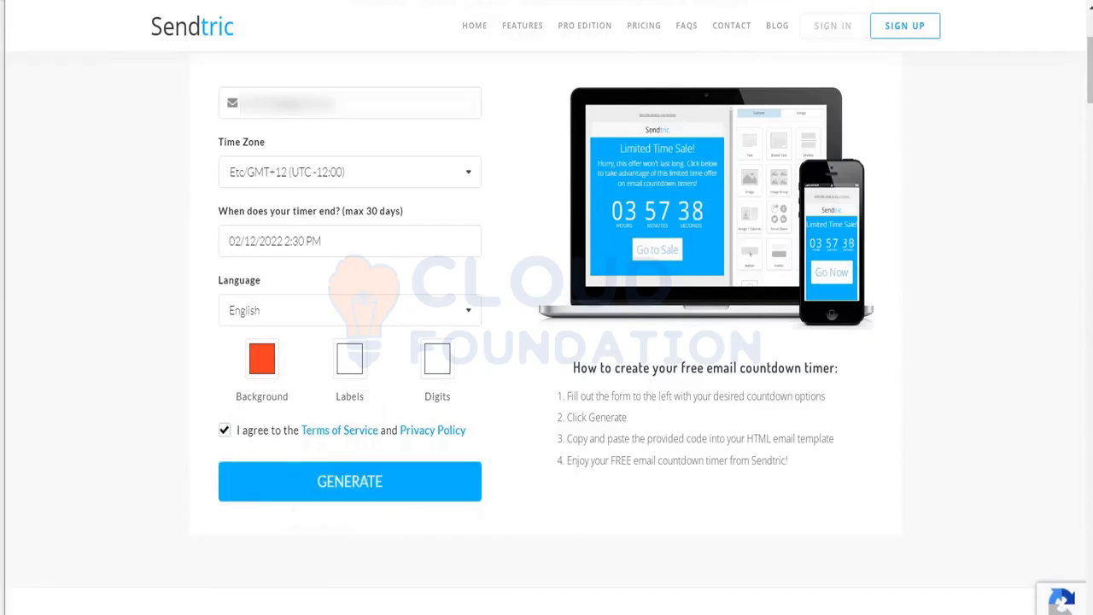
click(350, 482)
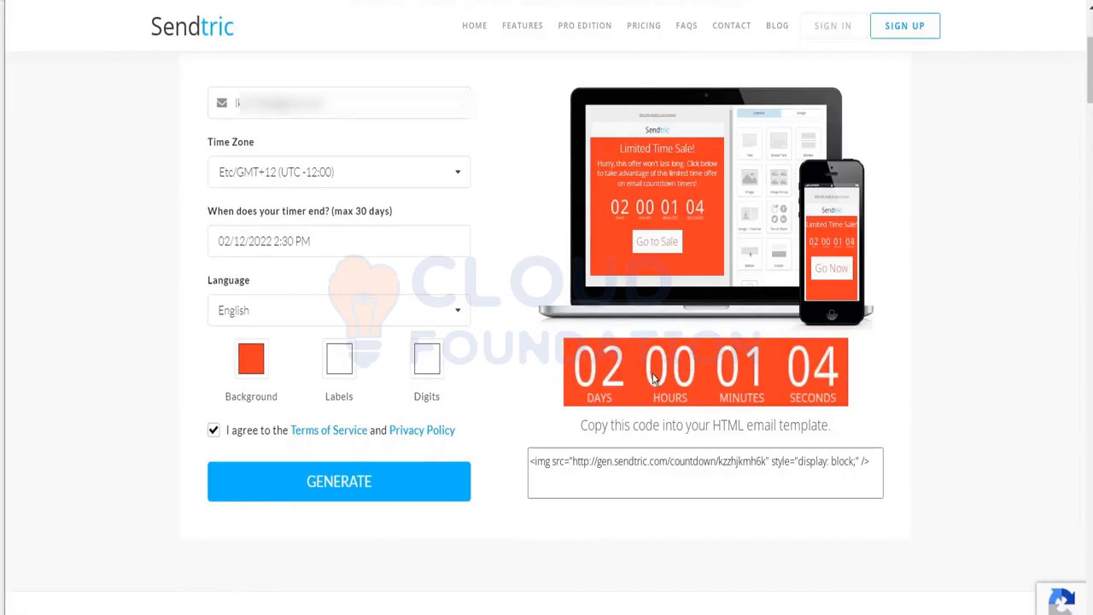
click(670, 461)
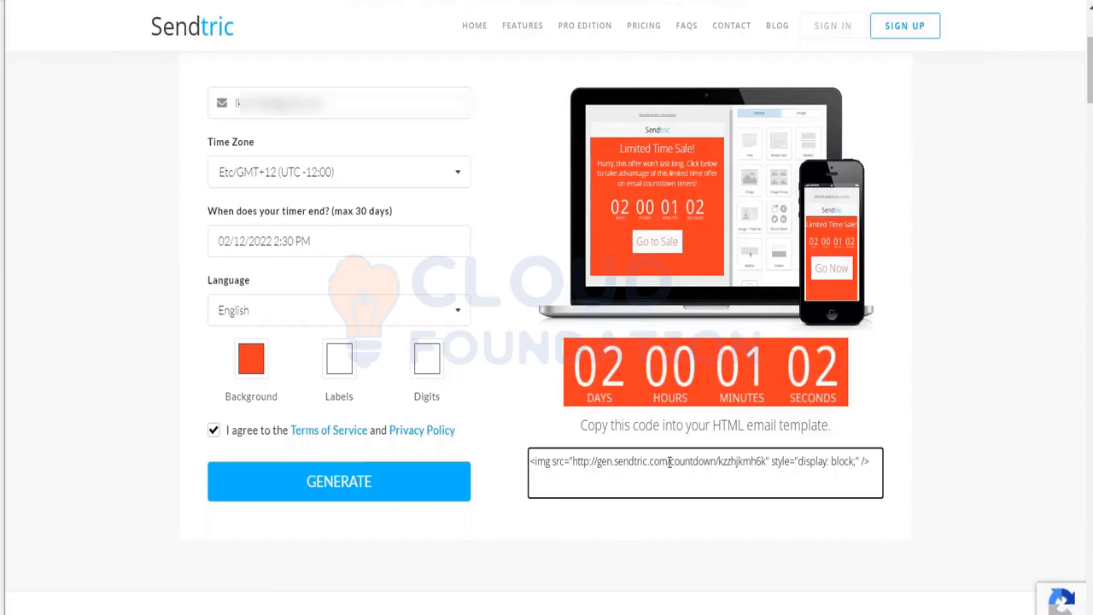
key(ctrl+a)
key(ctrl+c)
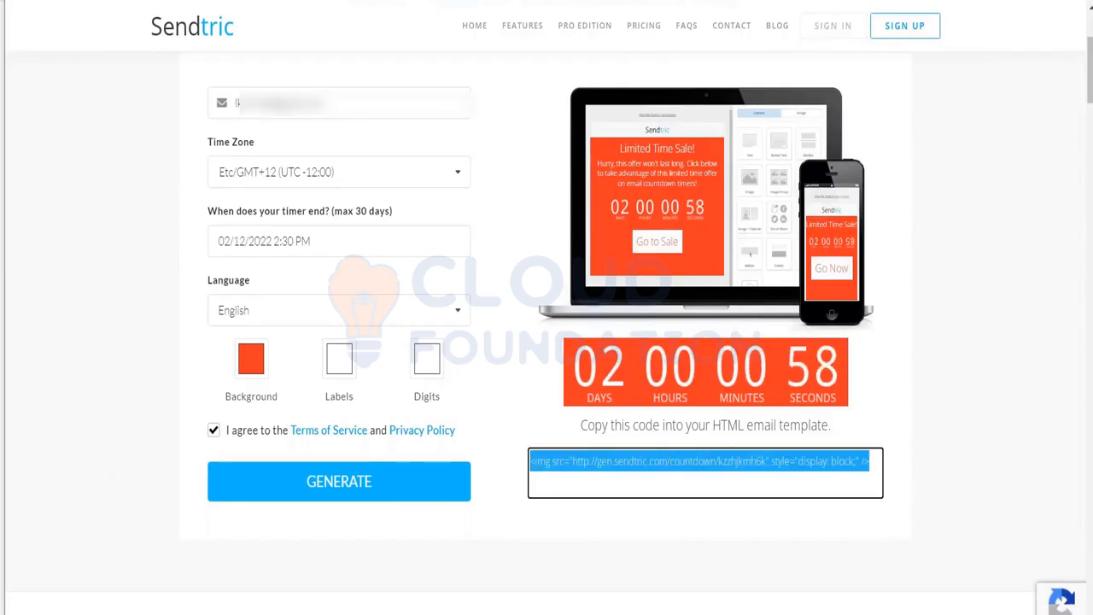
click(116, 1)
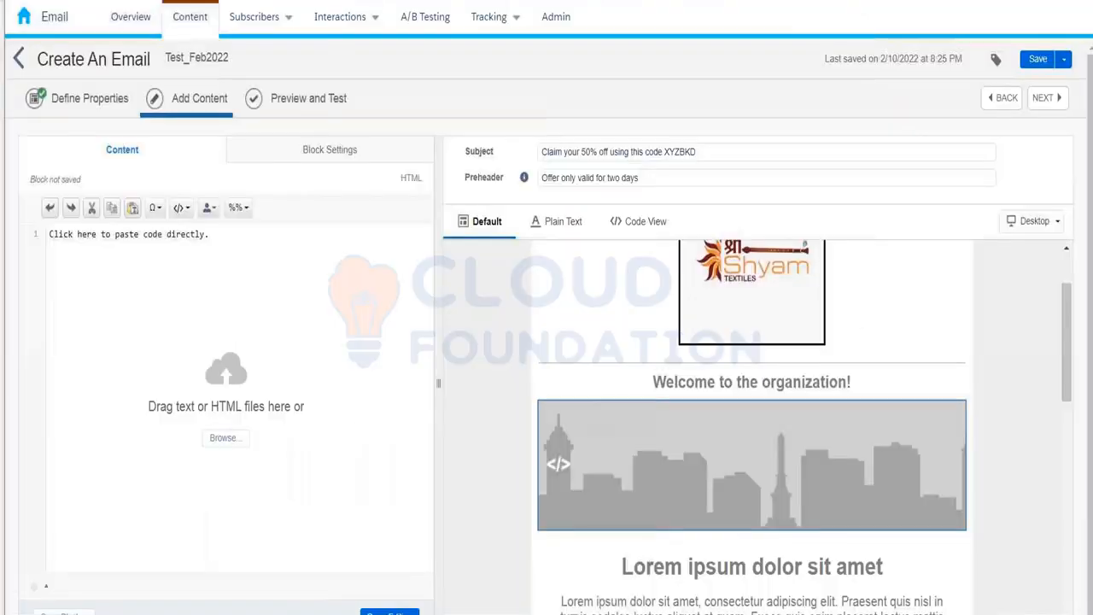
Paste the Sendtric countdown timer image code into the HTML block's code area.
click(211, 234)
key(ctrl+v)
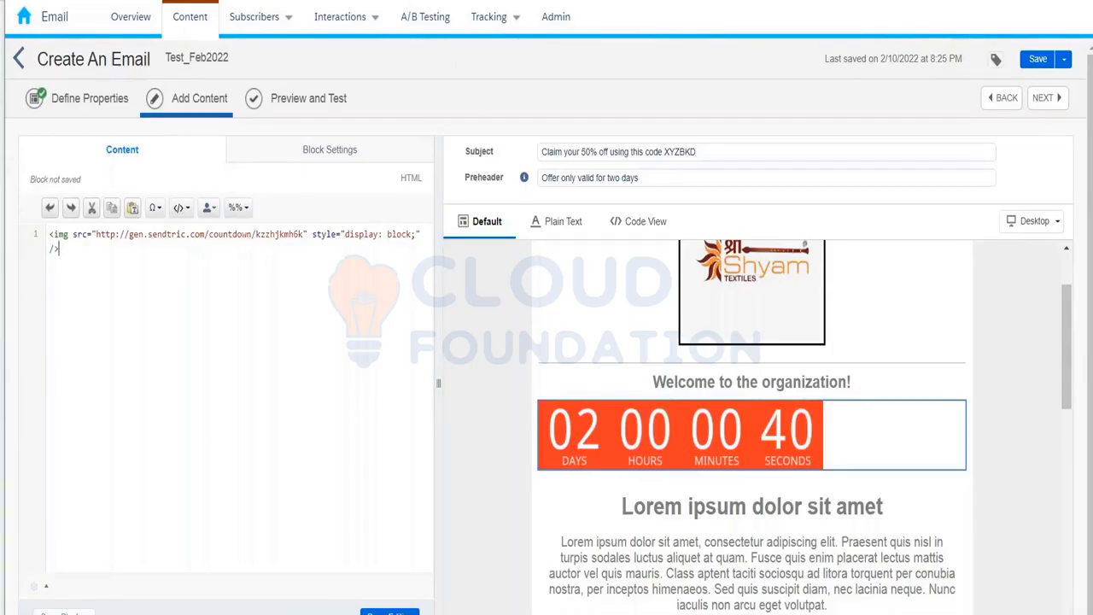
key(ctrl+Tab)
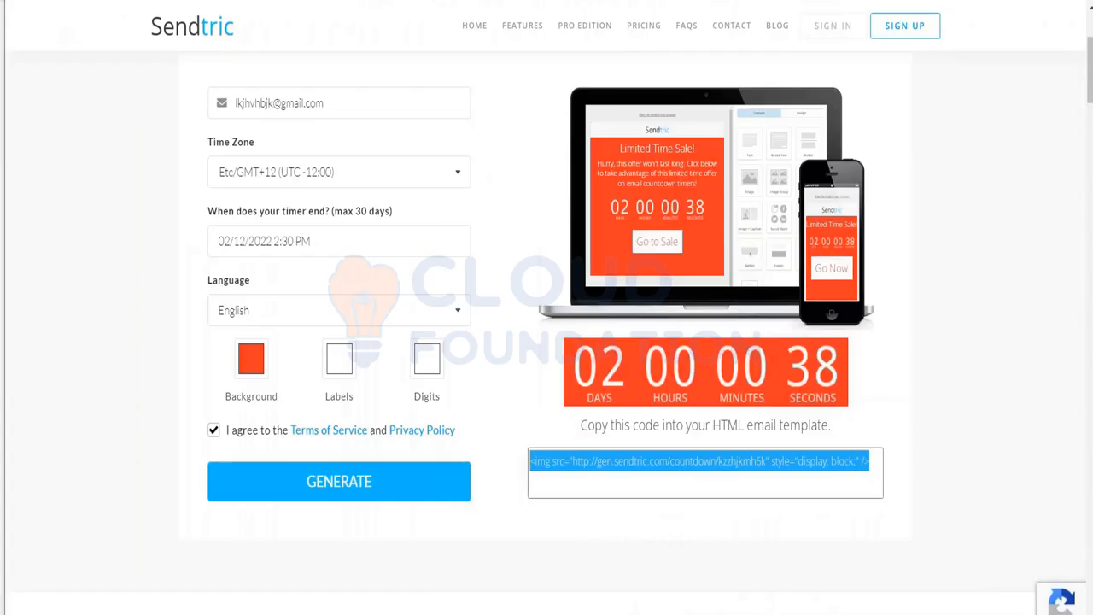
Search 'sample html forms' and select the W3Schools form example with a Submit button.
key(ctrl+l)
text(sam)
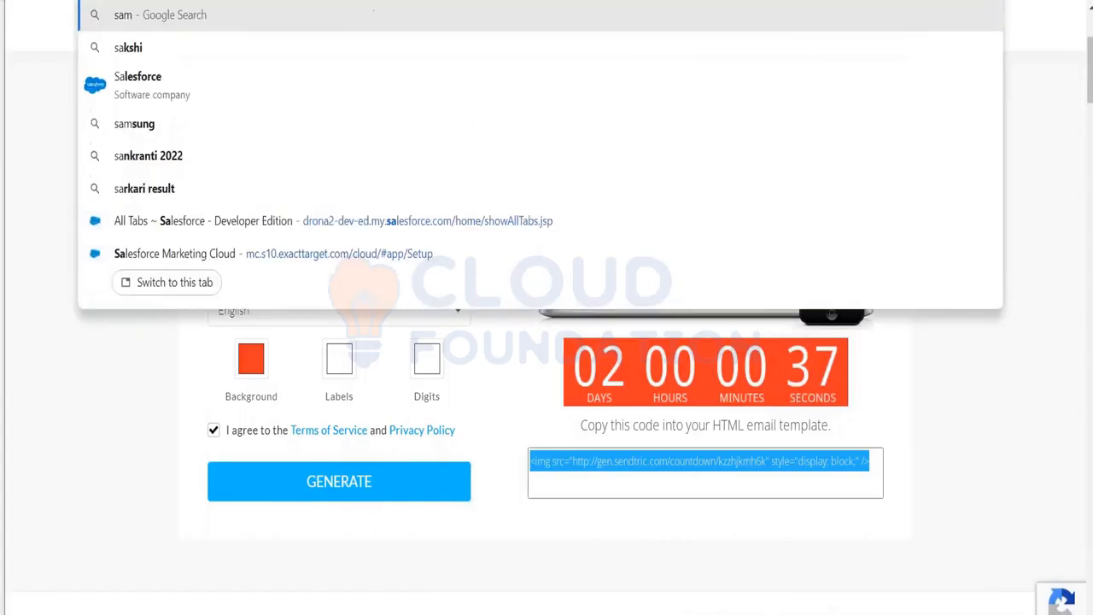
text(ple html)
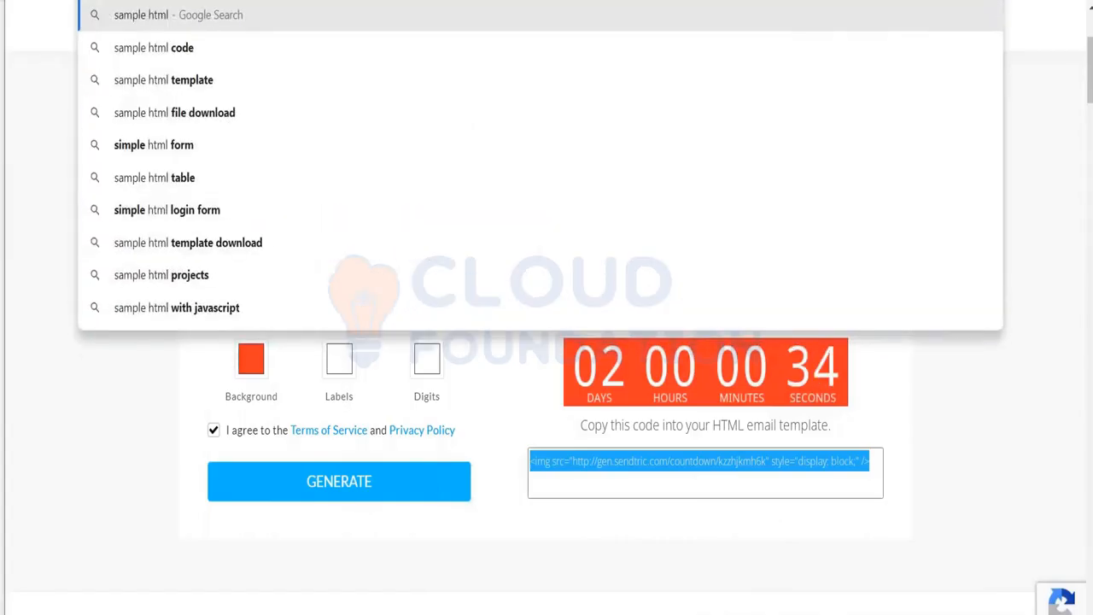
text( forms)
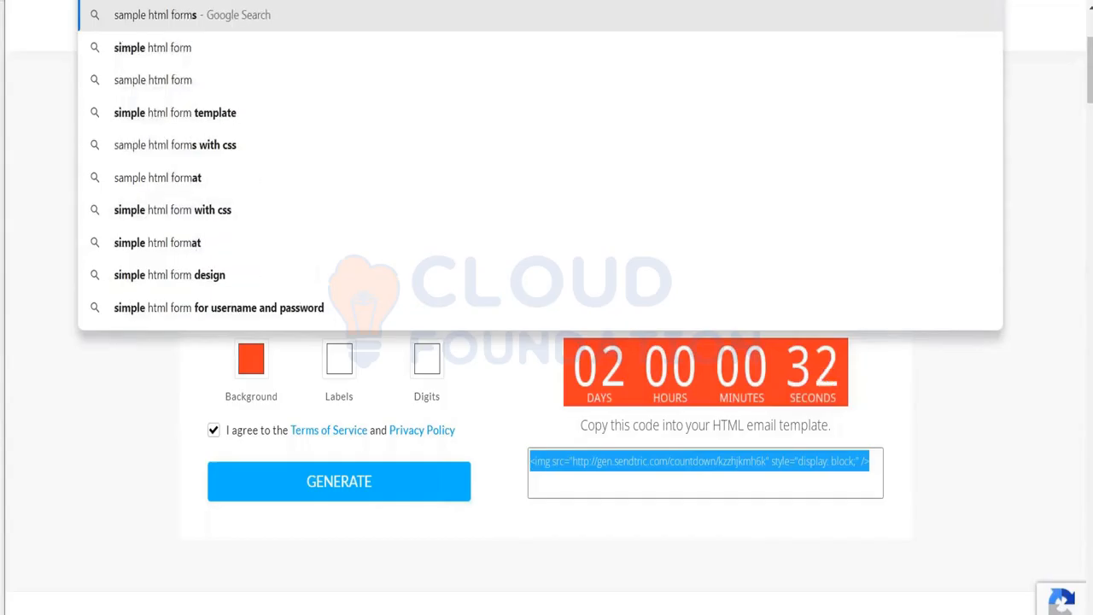
key(Return)
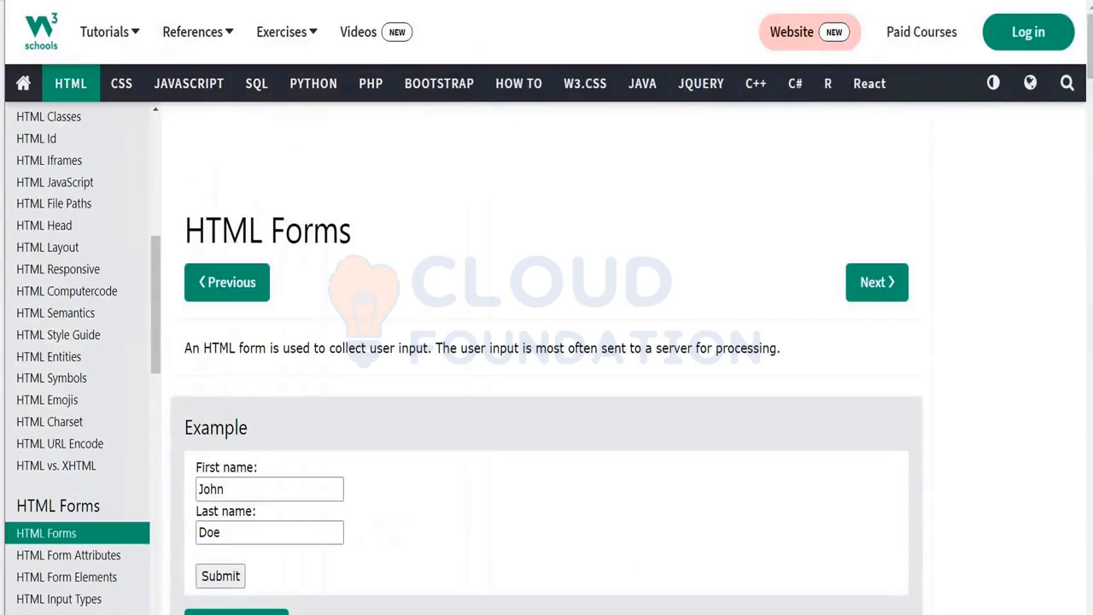
scroll(547, 342, down, 2)
scroll(547, 342, down, 4)
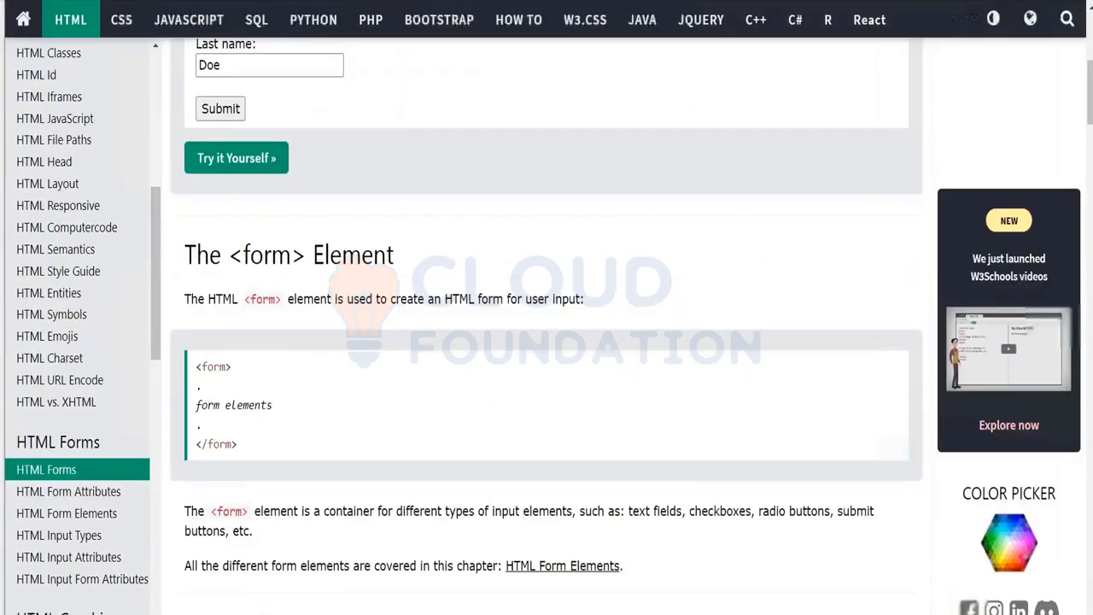
scroll(547, 342, down, 6)
scroll(547, 341, down, 6)
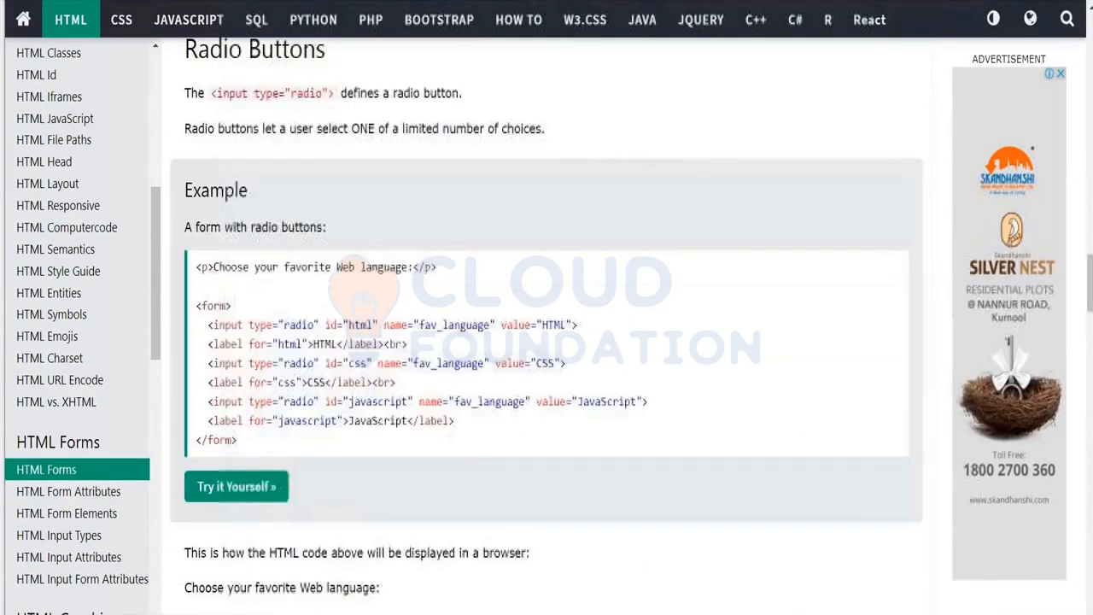
scroll(547, 342, down, 5)
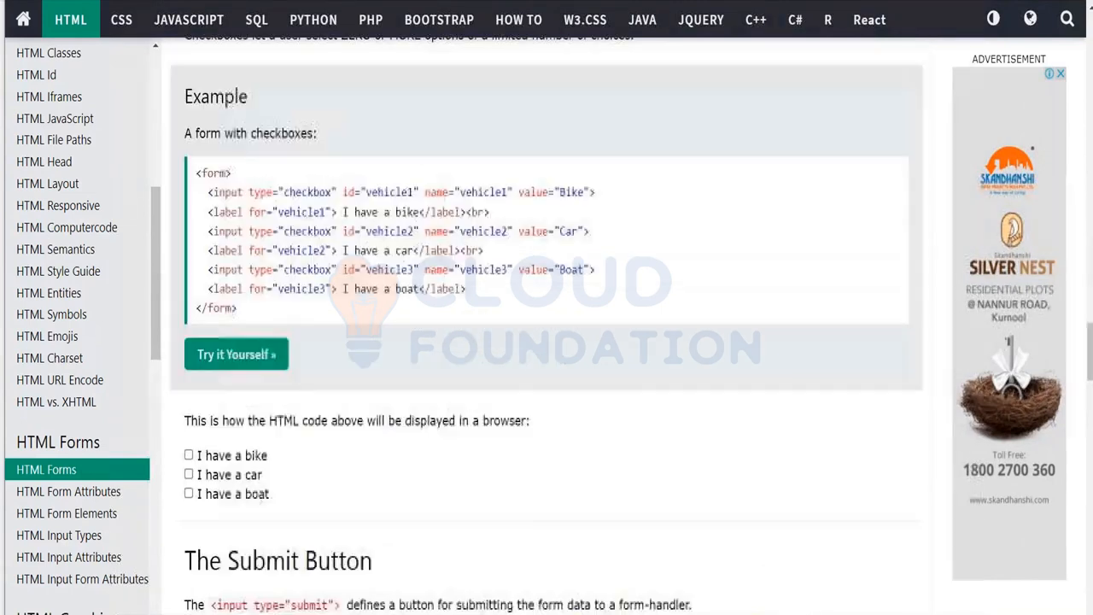
scroll(547, 342, down, 5)
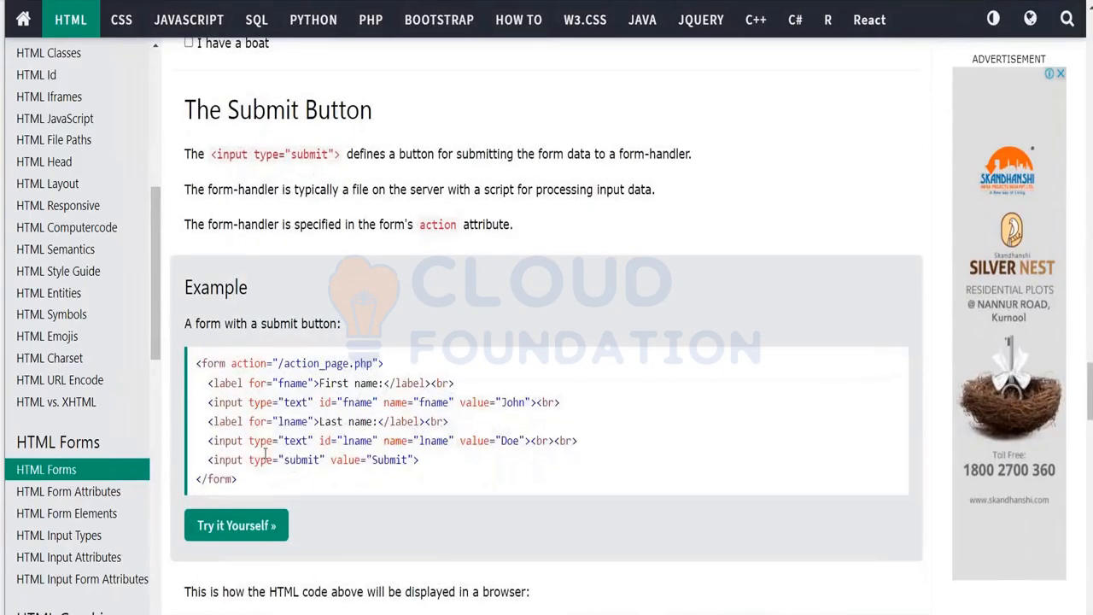
drag(238, 479, 198, 365)
key(ctrl+c)
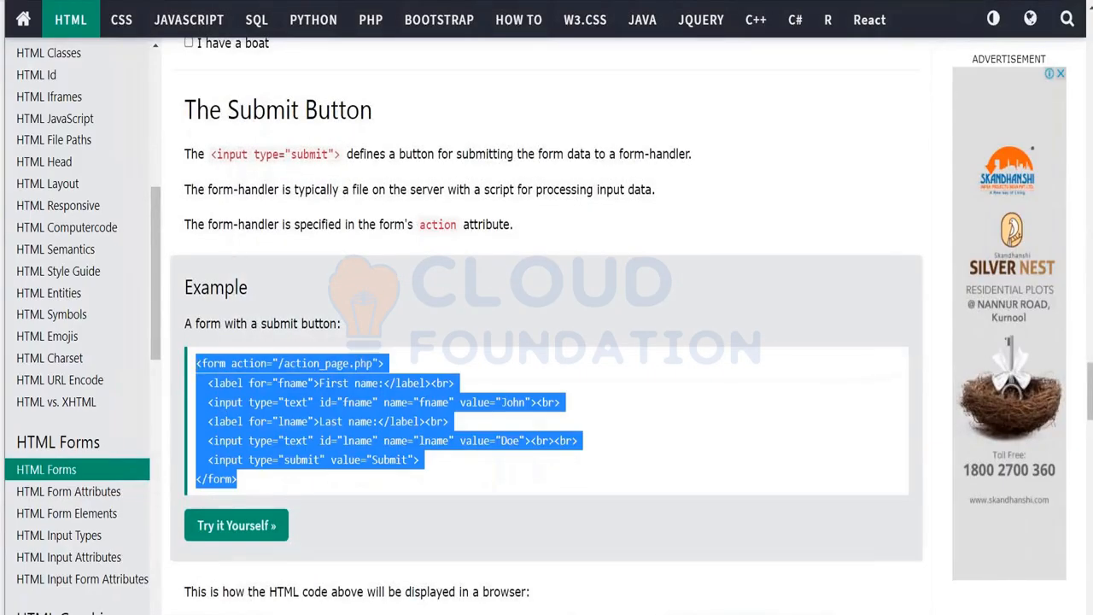
key(ctrl+Tab)
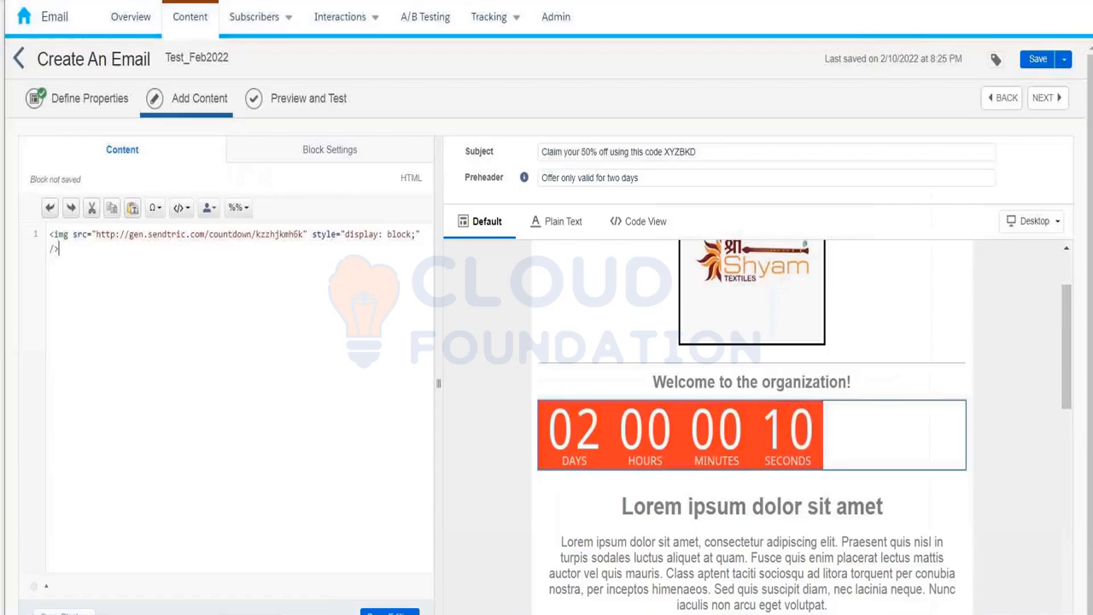
Overwrite the timer code with the pasted first/last name form code and finish editing.
key(ctrl+a)
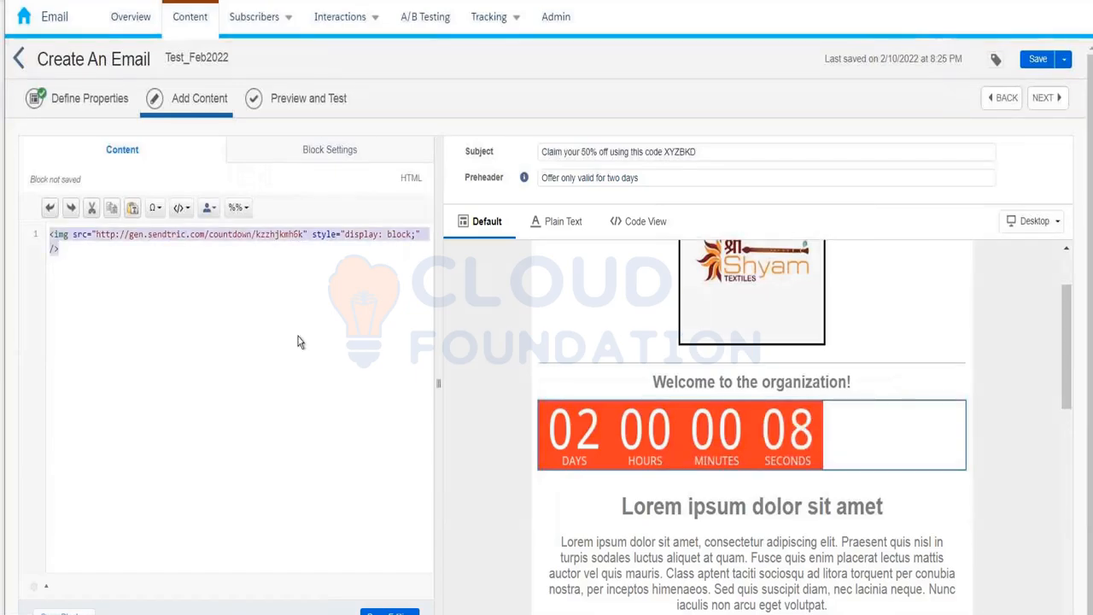
key(ctrl+v)
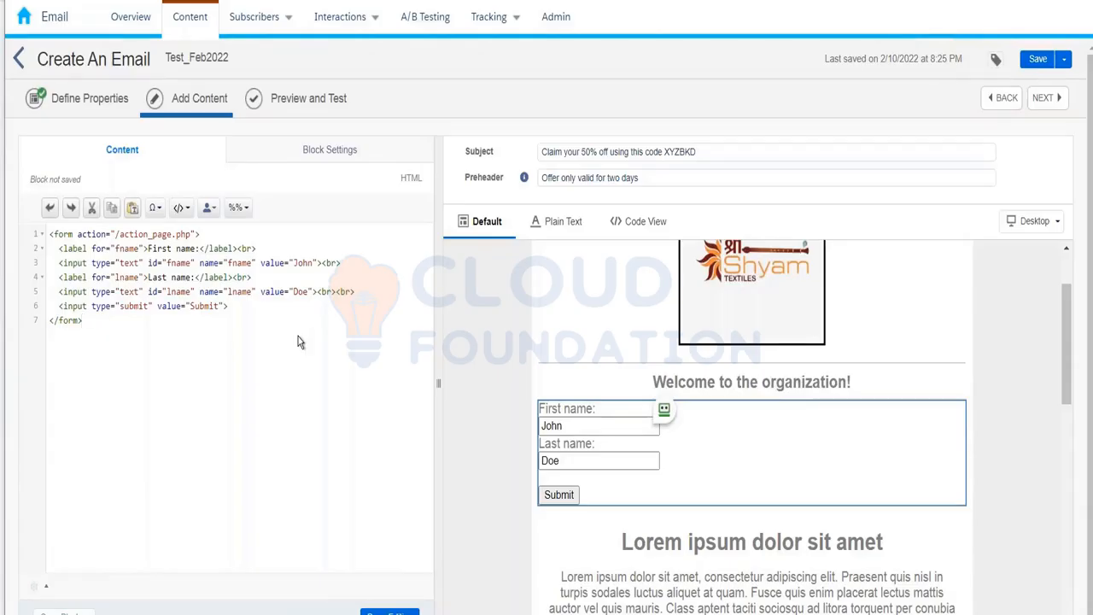
click(391, 612)
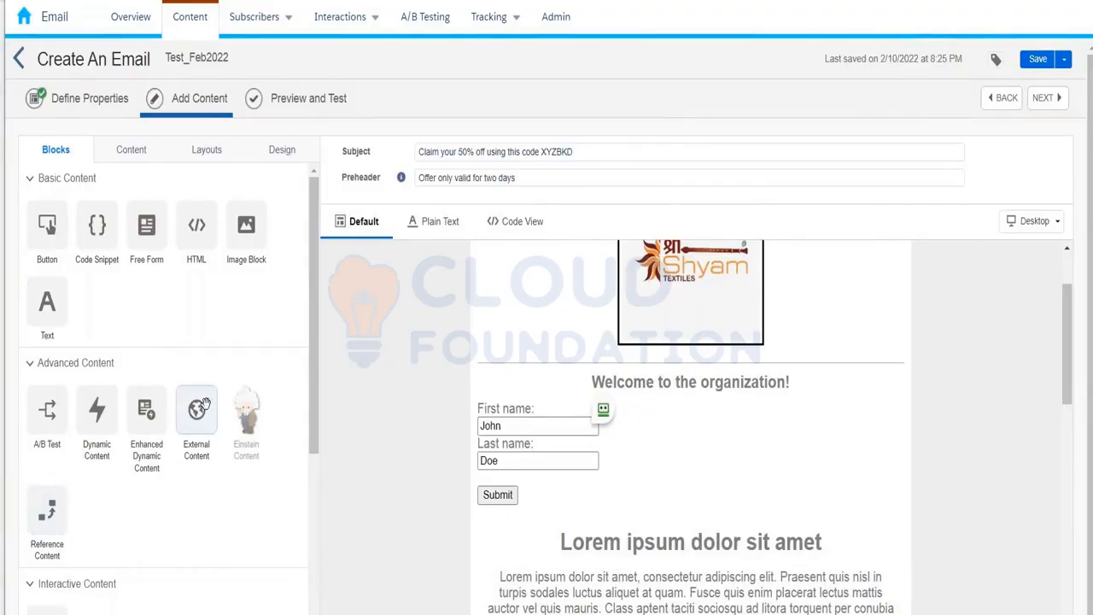
Place a Button block beneath the template's existing 'Button Text' button.
drag(204, 407, 511, 495)
scroll(725, 344, down, 2)
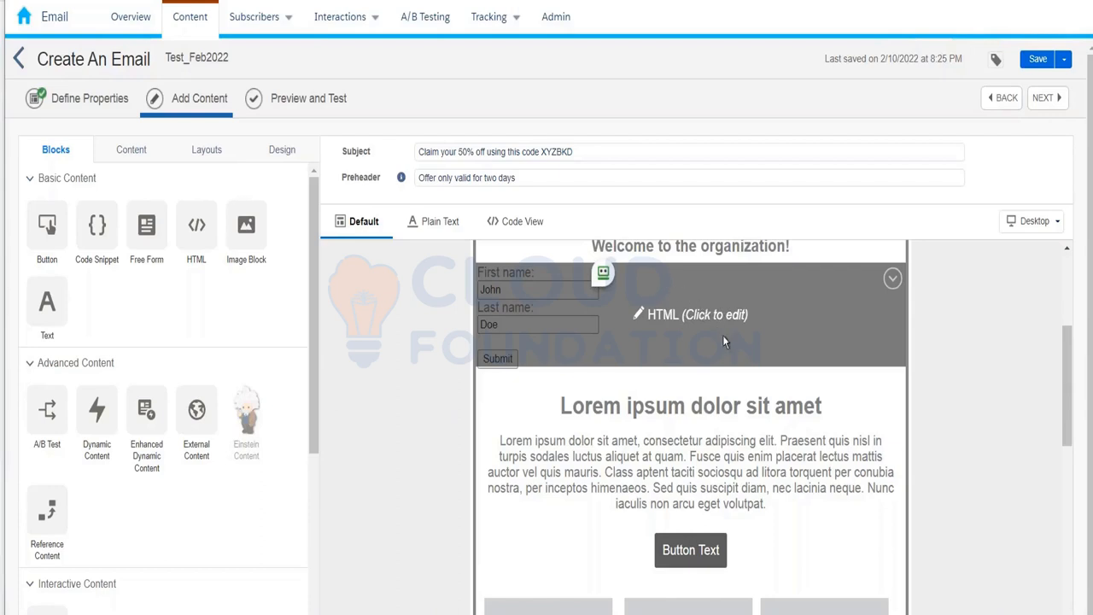
click(719, 444)
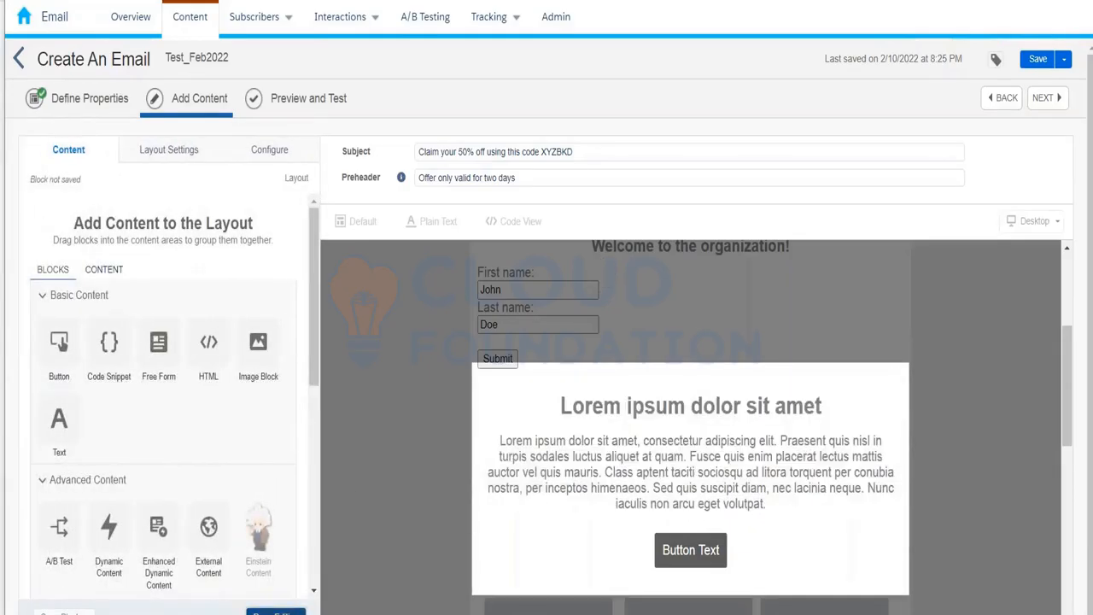
click(388, 449)
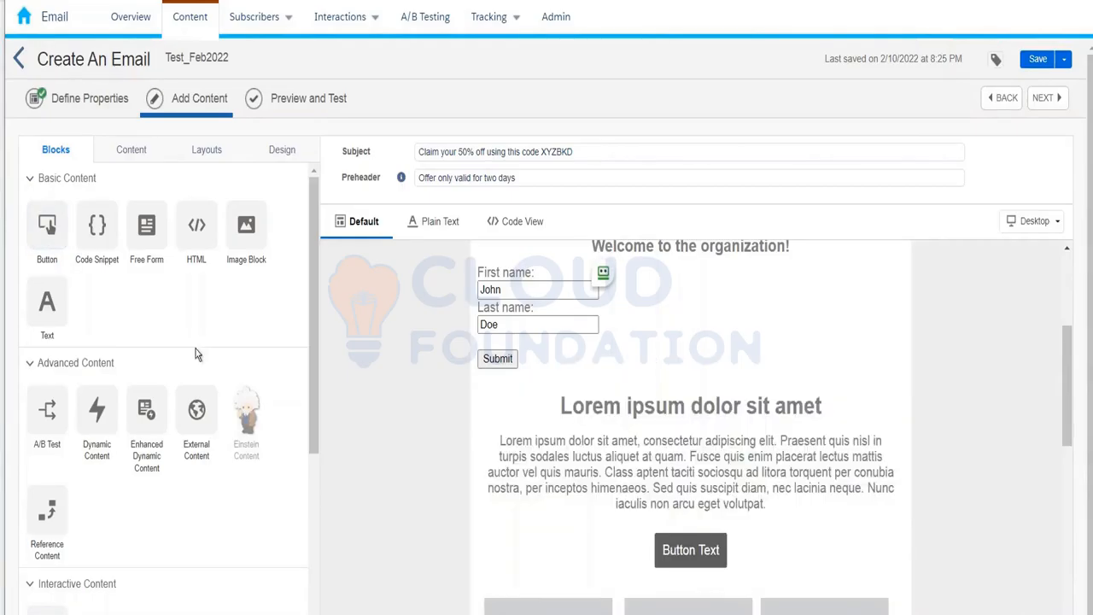
drag(54, 248, 682, 517)
drag(1067, 373, 1071, 395)
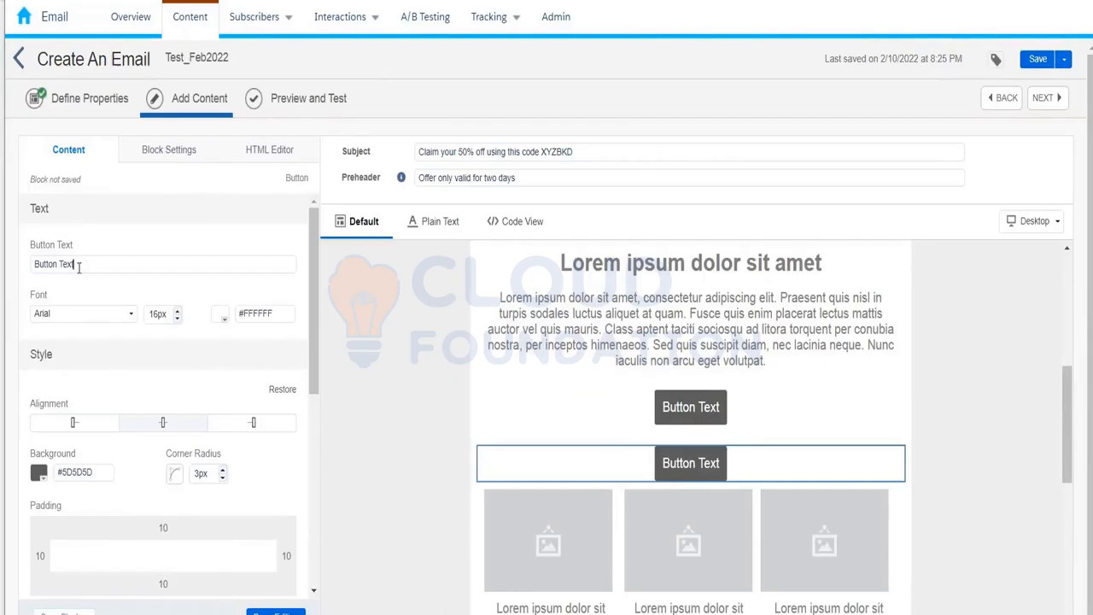
Replace the default 'Button Text' label with 'Click here to claim your coupon'.
drag(77, 266, 18, 266)
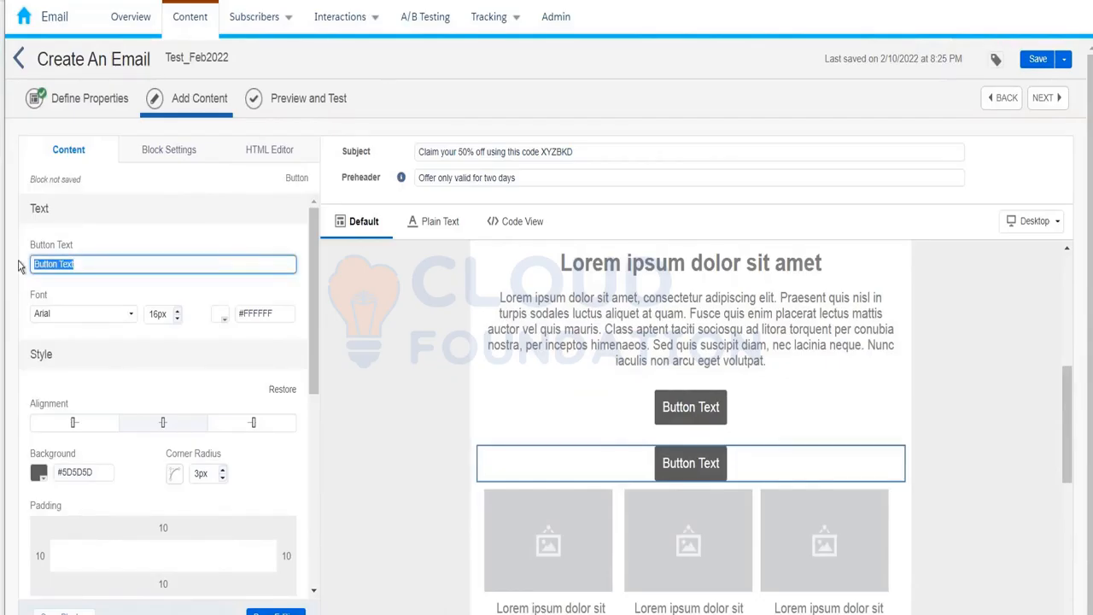
text(Click here )
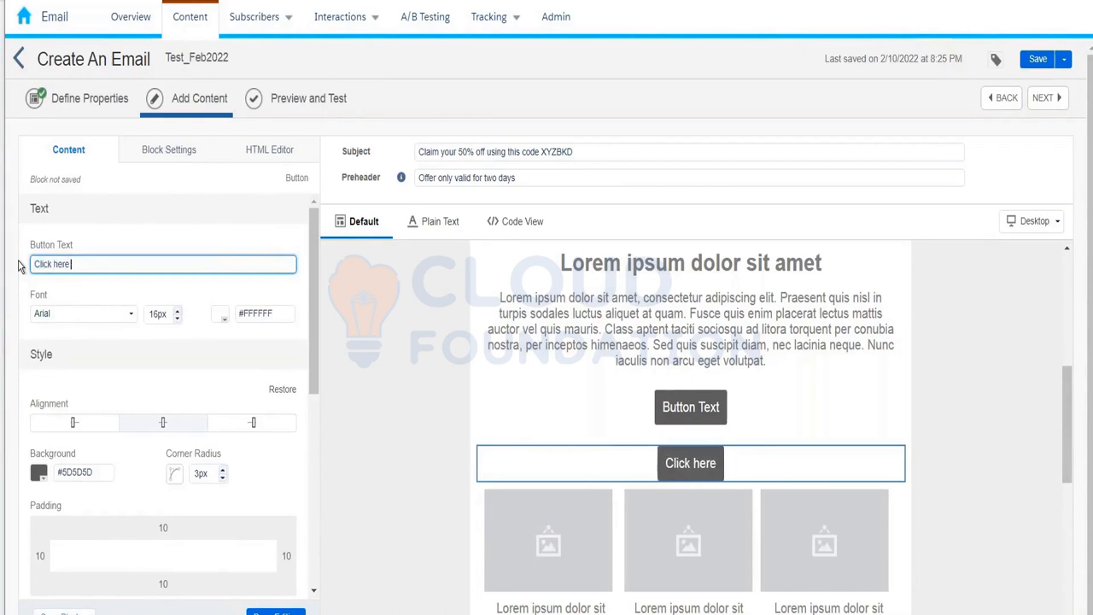
text(to claim your coupon)
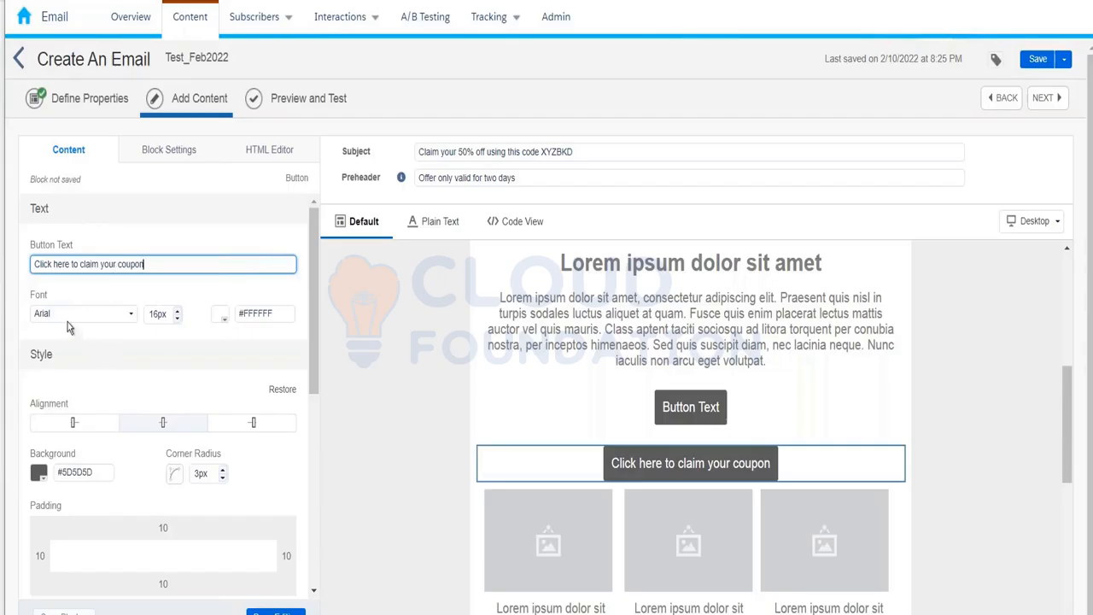
Try a pink colour for the button text.
click(220, 315)
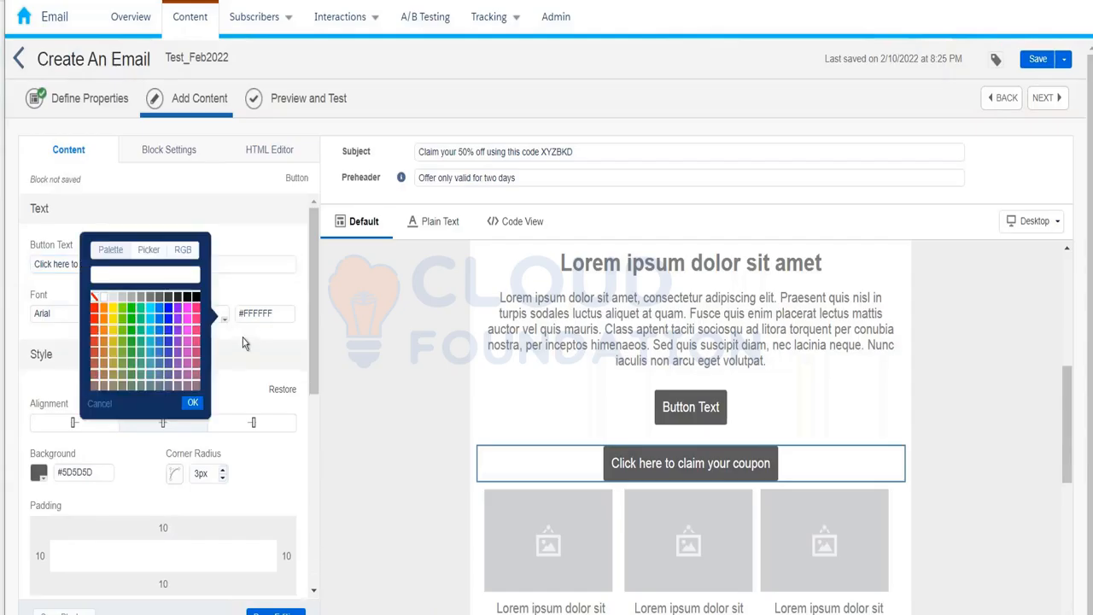
click(197, 310)
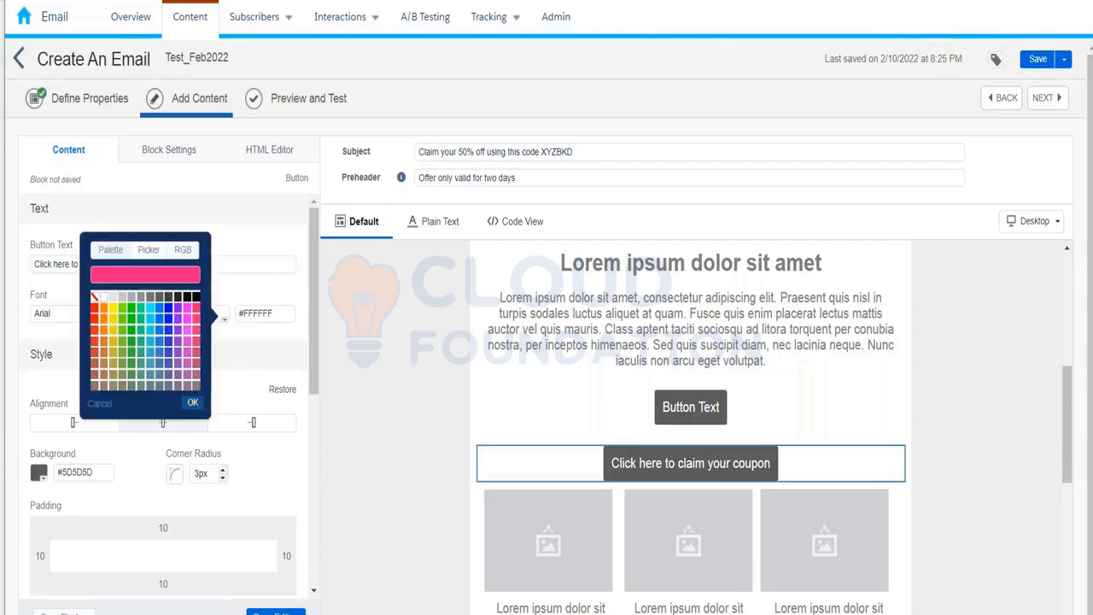
click(193, 402)
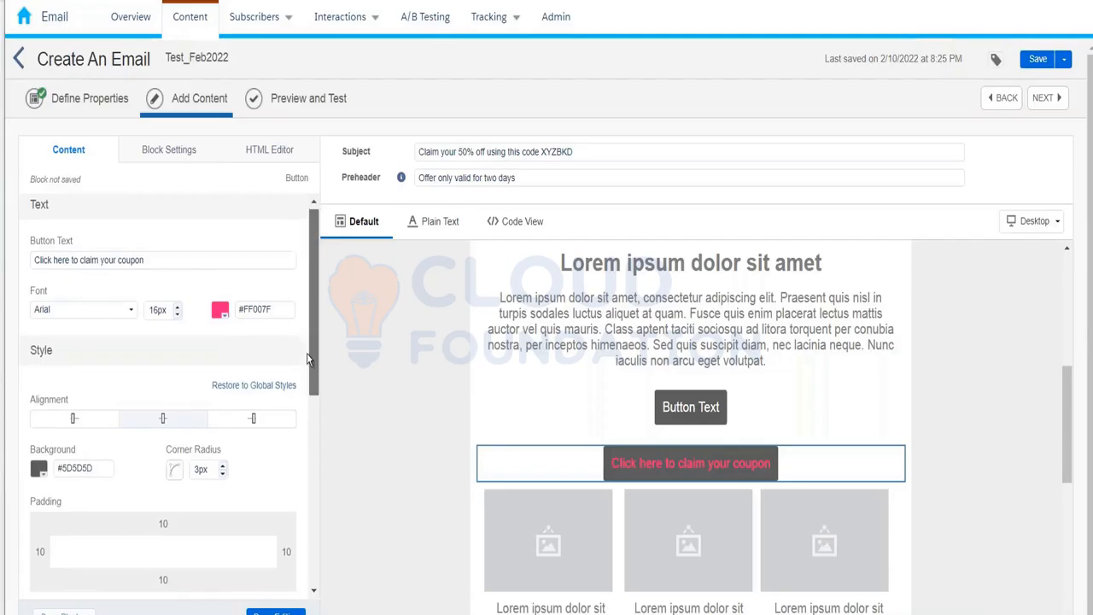
Set the button background to the blue #107FEE.
scroll(237, 352, down, 3)
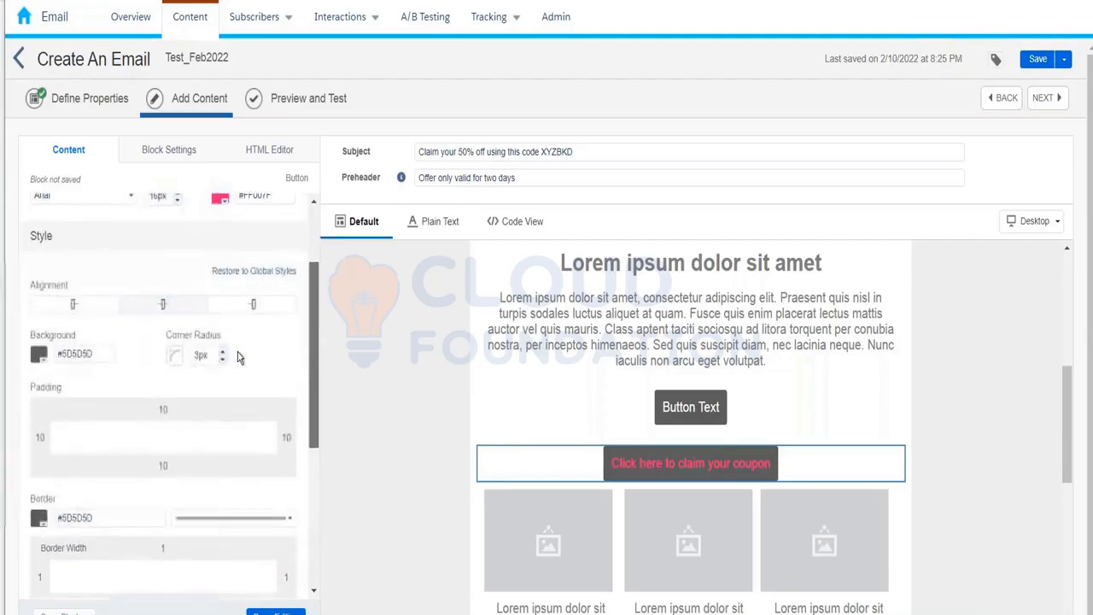
click(47, 360)
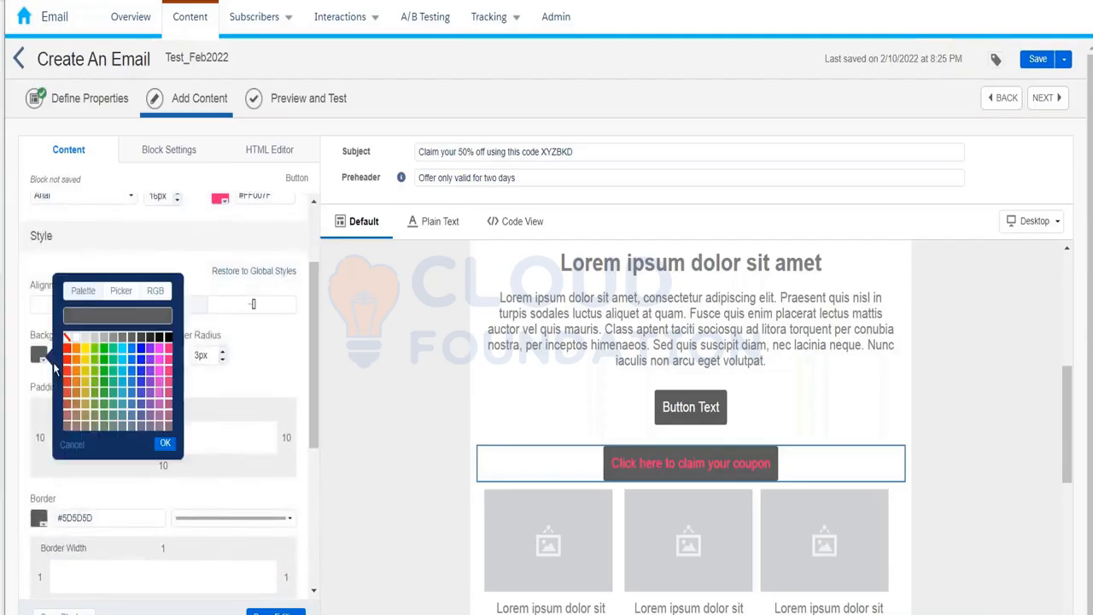
click(122, 353)
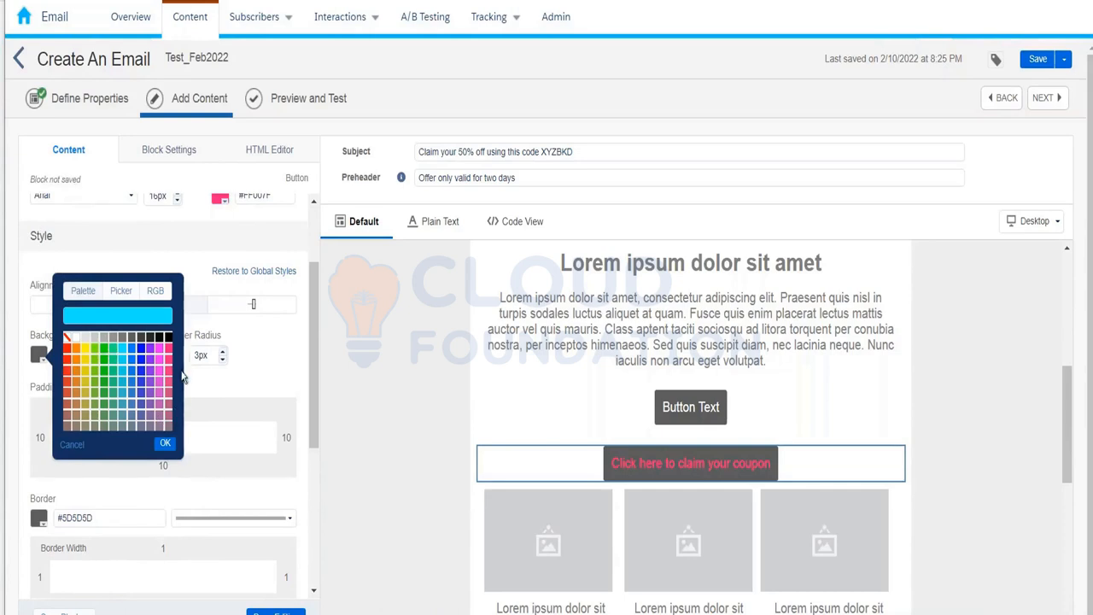
click(143, 356)
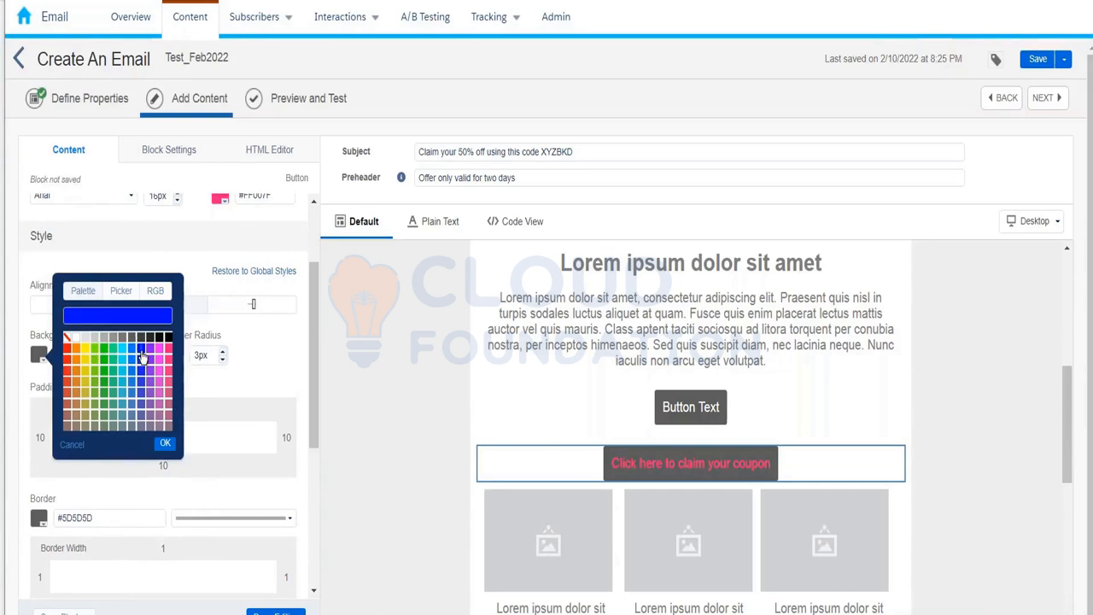
click(131, 368)
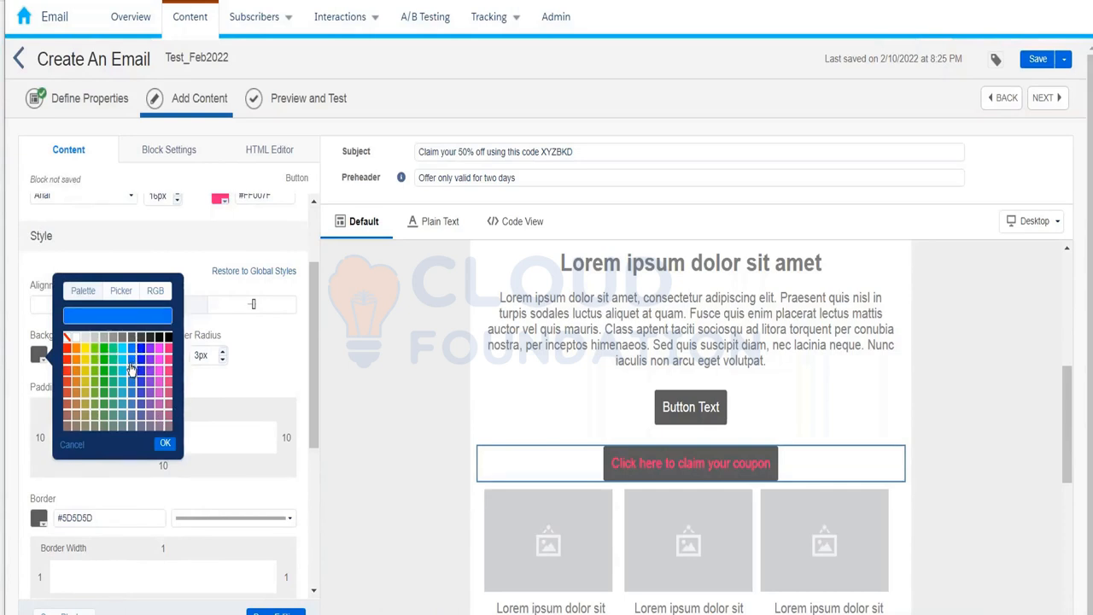
click(163, 445)
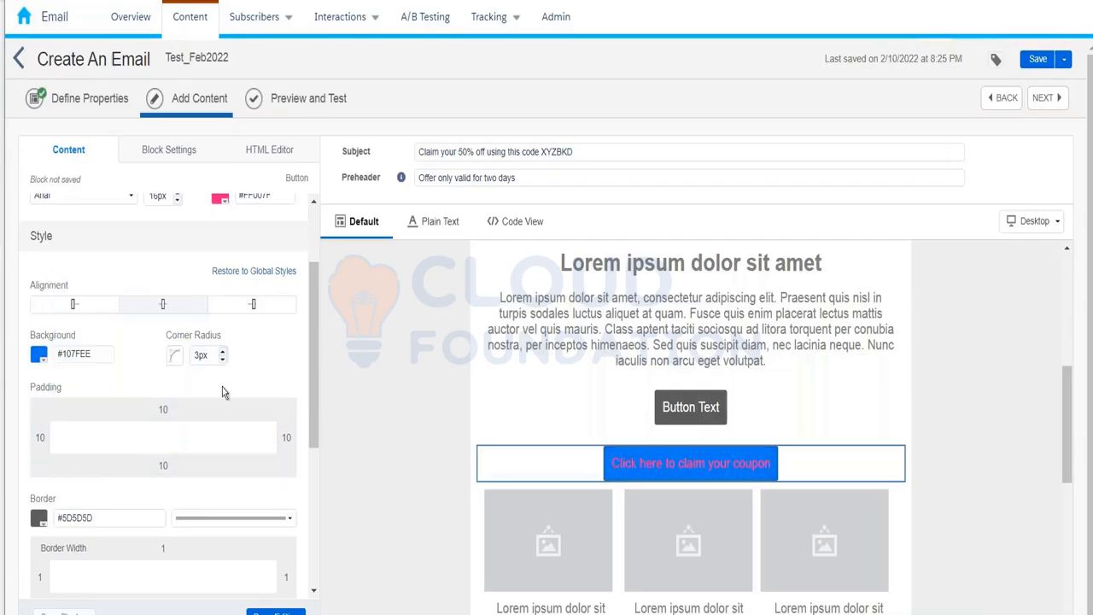
Change the button text colour to black #000000 and finish editing the button.
click(224, 199)
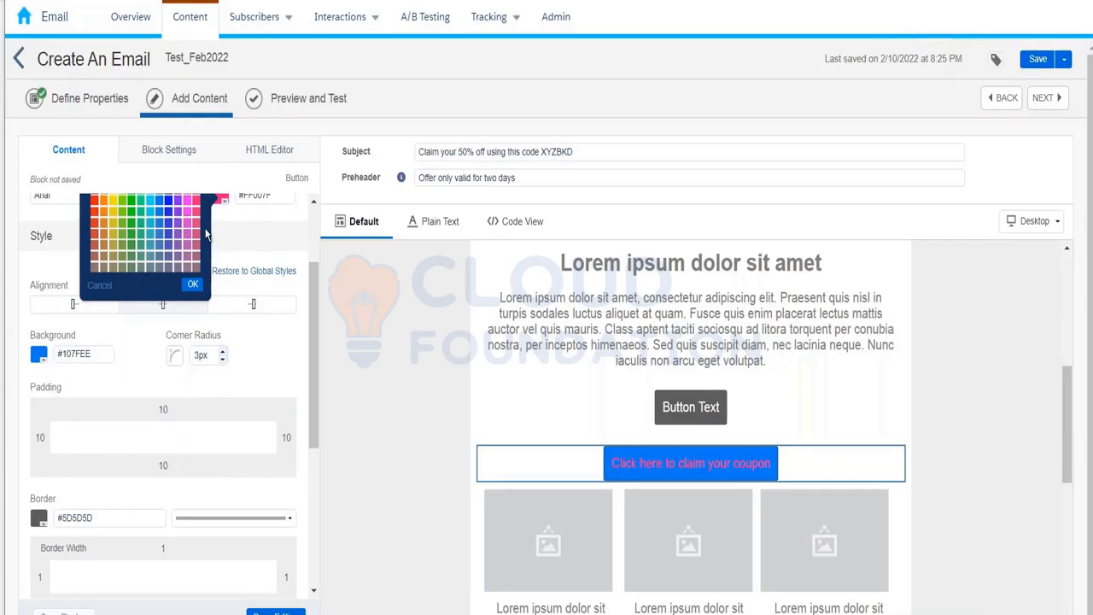
scroll(205, 233, up, 2)
click(196, 296)
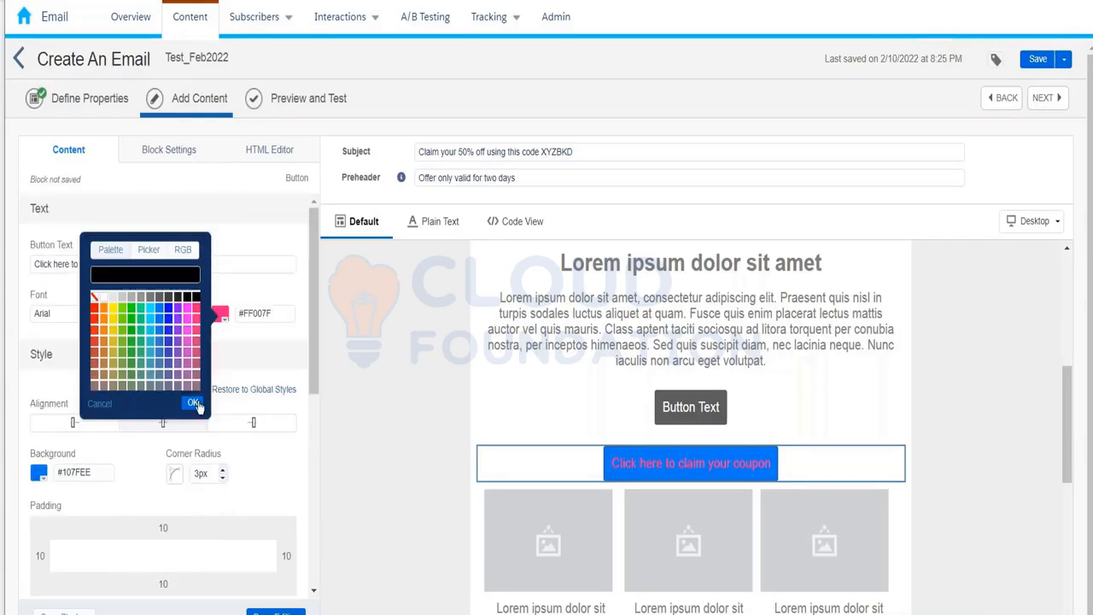
click(194, 404)
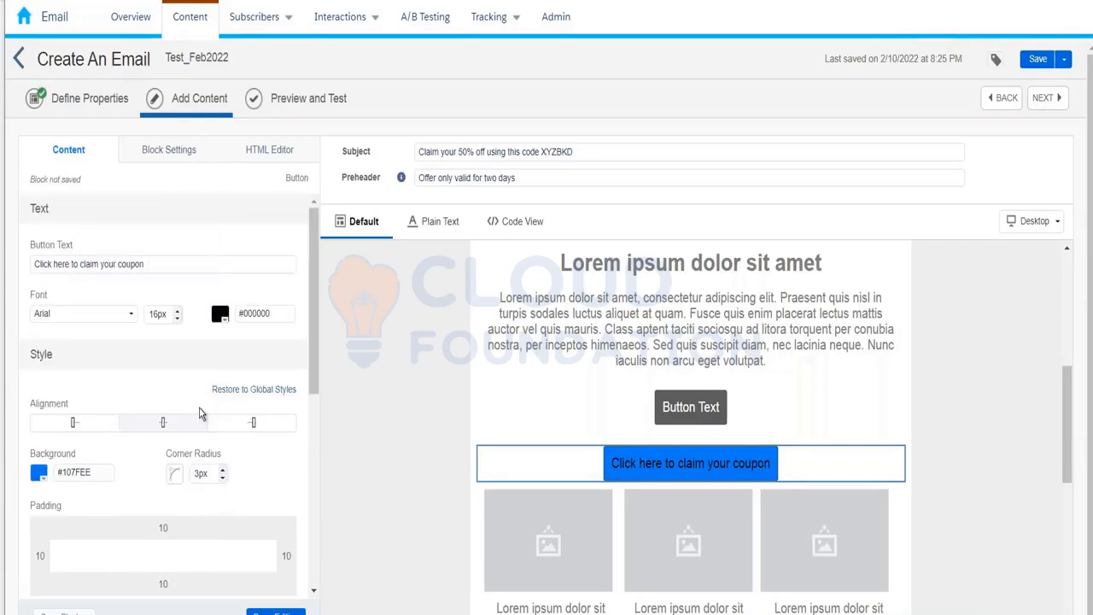
click(325, 399)
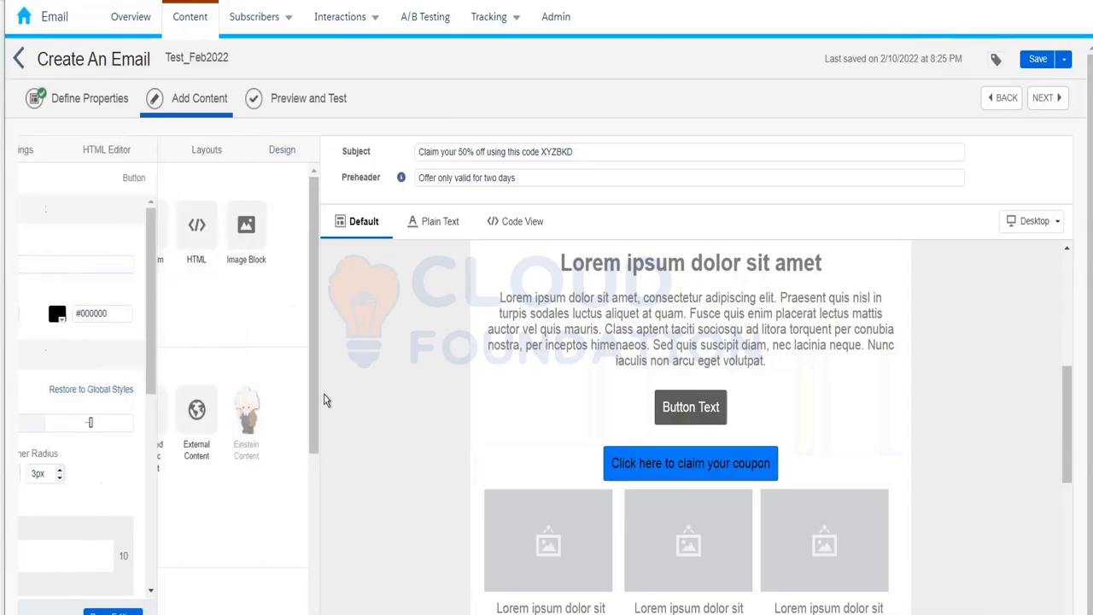
Reselect the coupon button block and bring up its Link to options.
click(619, 462)
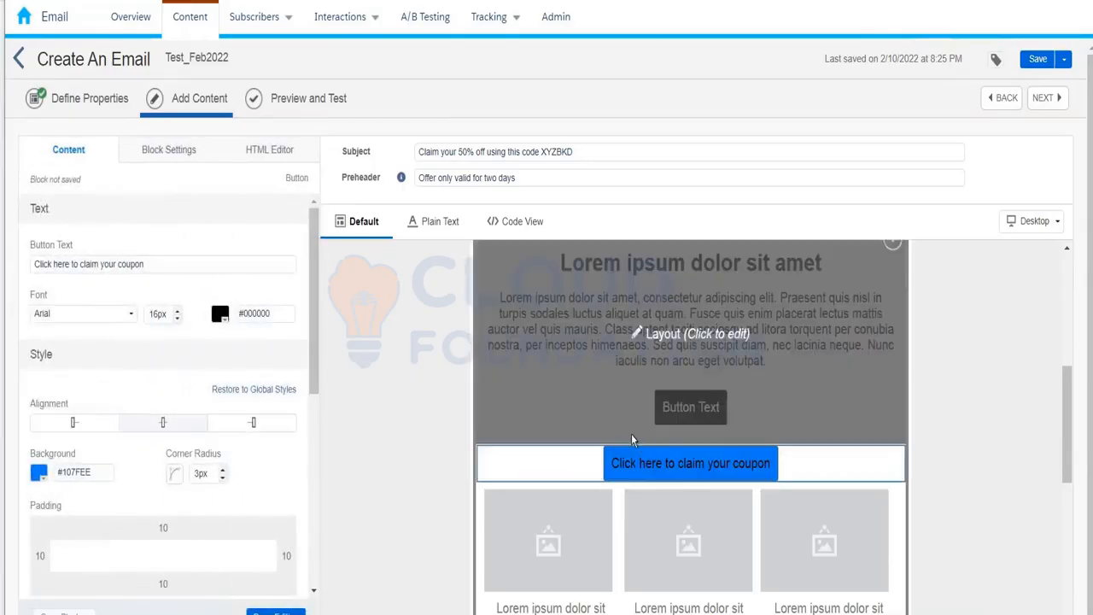
drag(312, 302, 317, 483)
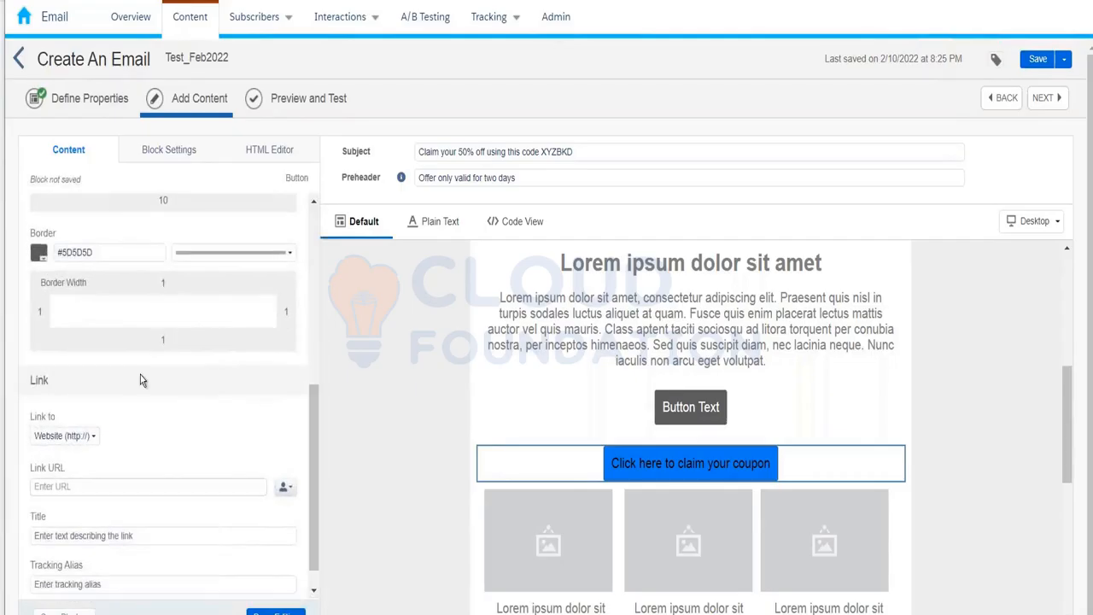
click(65, 438)
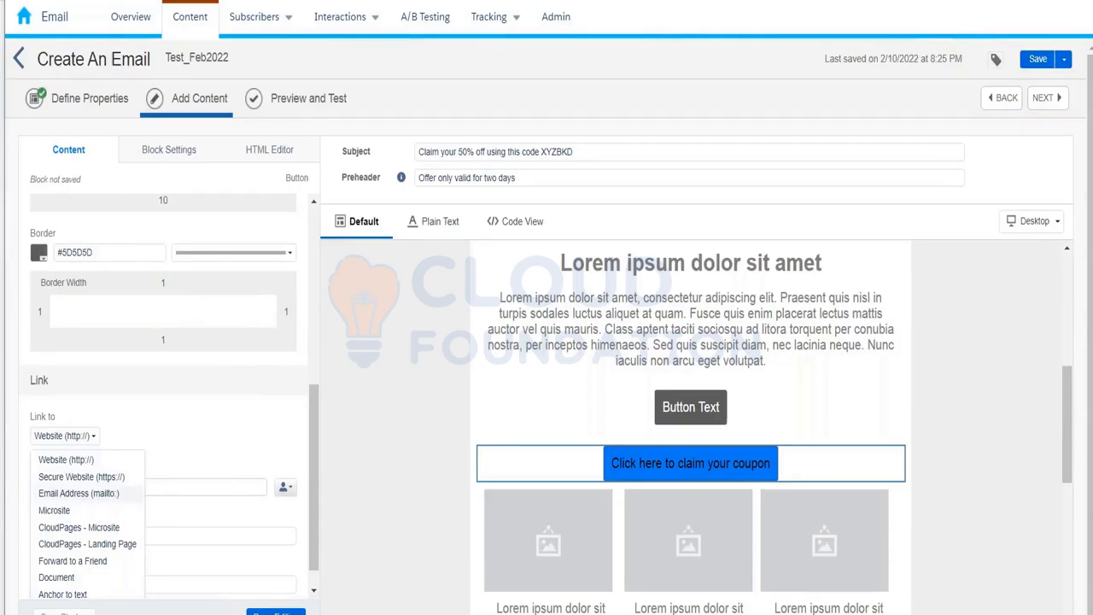
Link the button to Email Address (mailto:), enter a test email address, and reopen the link types.
click(97, 495)
click(97, 485)
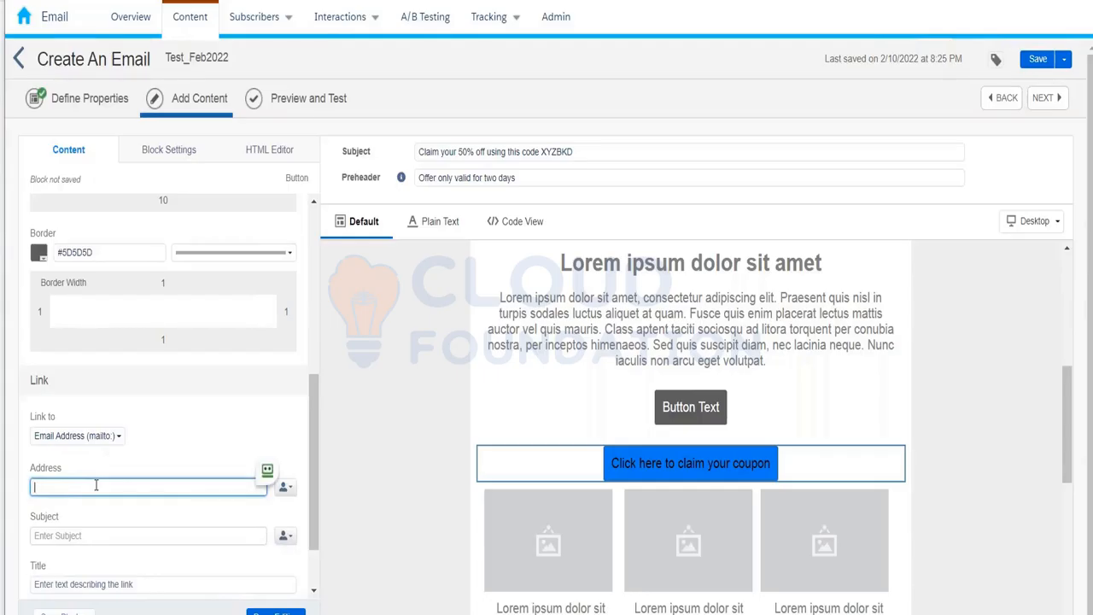
text(kumar@test.com)
click(107, 438)
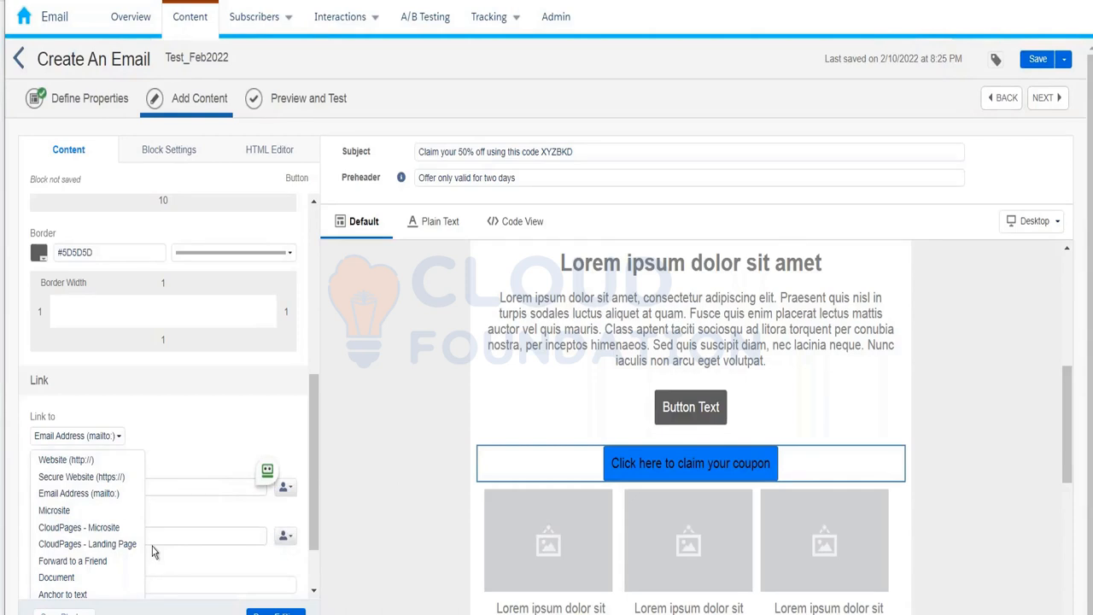
Link the button to CloudPages - Microsite, site 'mic site test', page pk1.
click(76, 529)
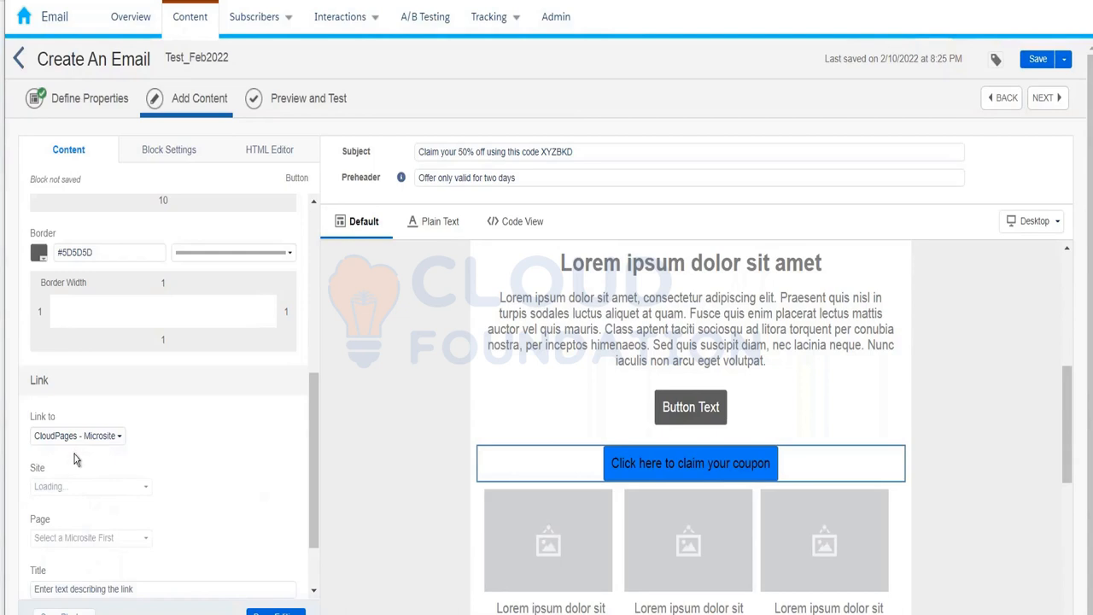
click(55, 490)
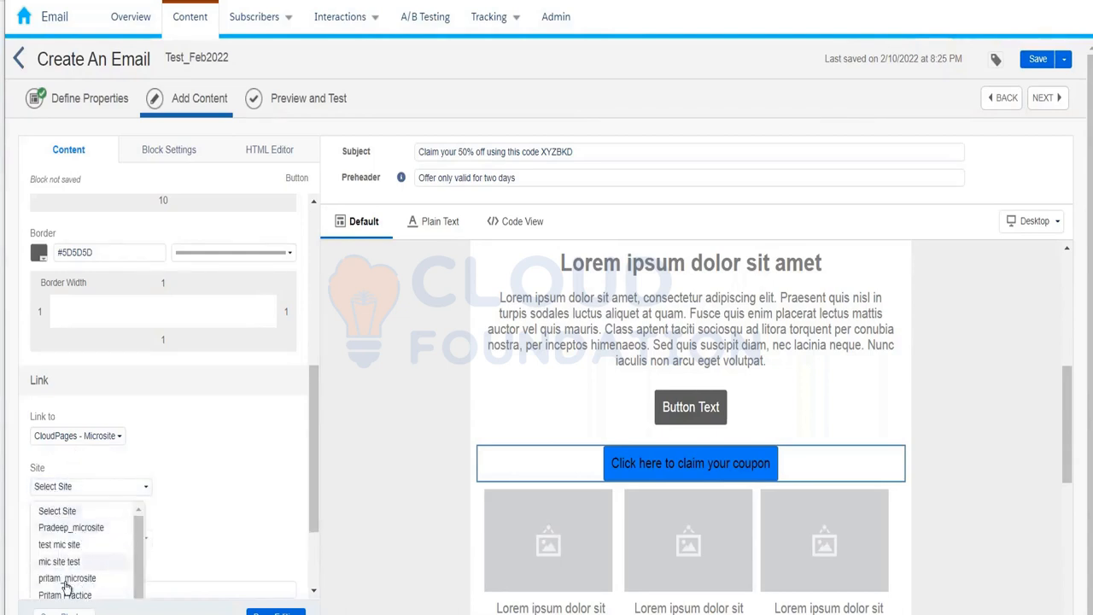
click(52, 561)
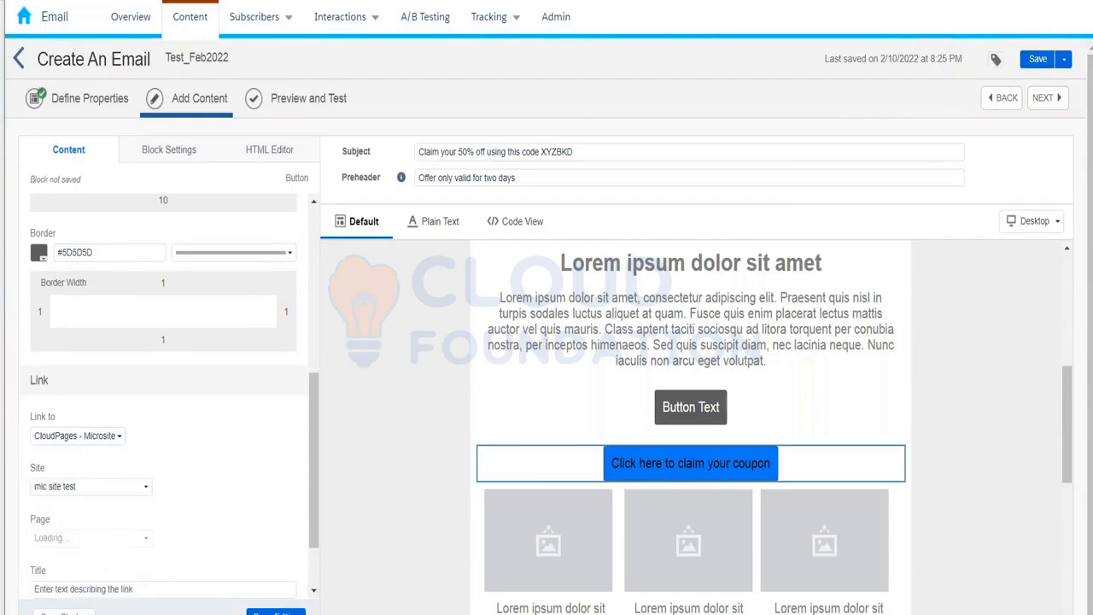
click(90, 541)
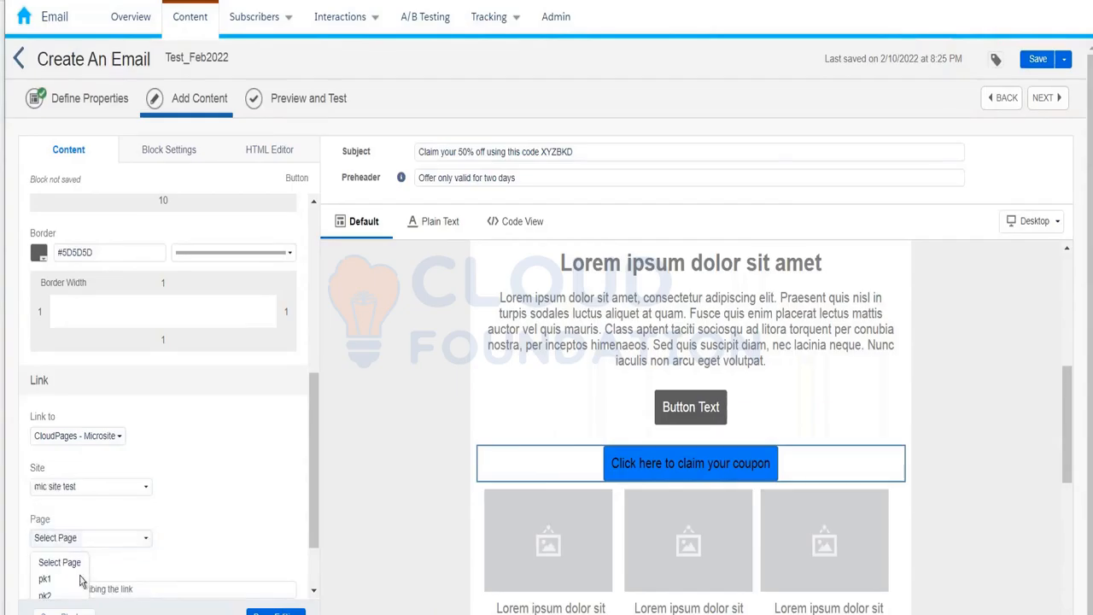
click(73, 581)
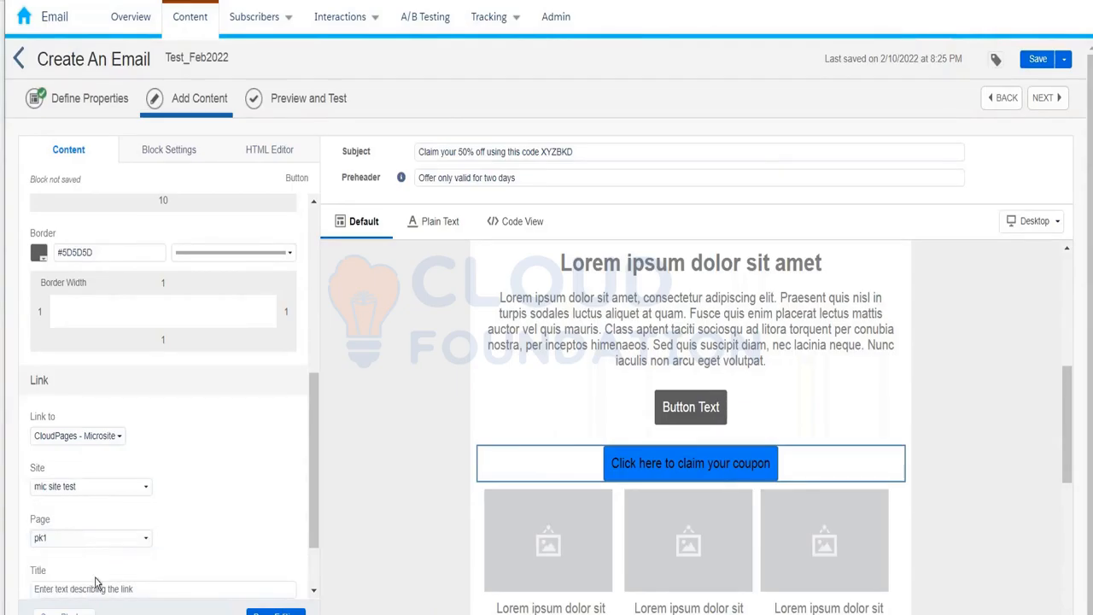
scroll(312, 464, down, 1)
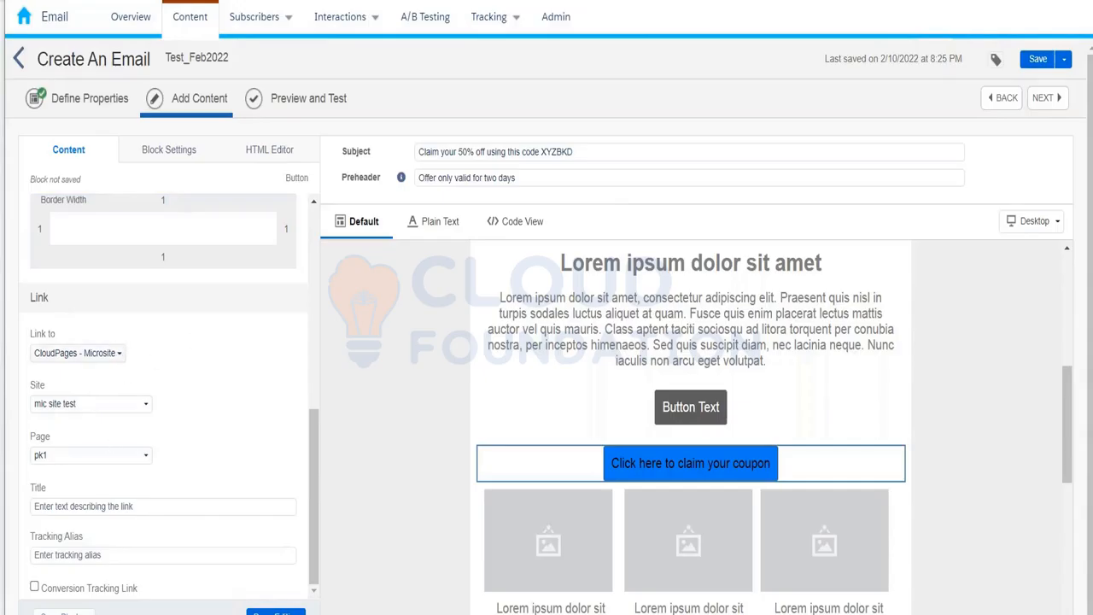
click(77, 353)
click(109, 390)
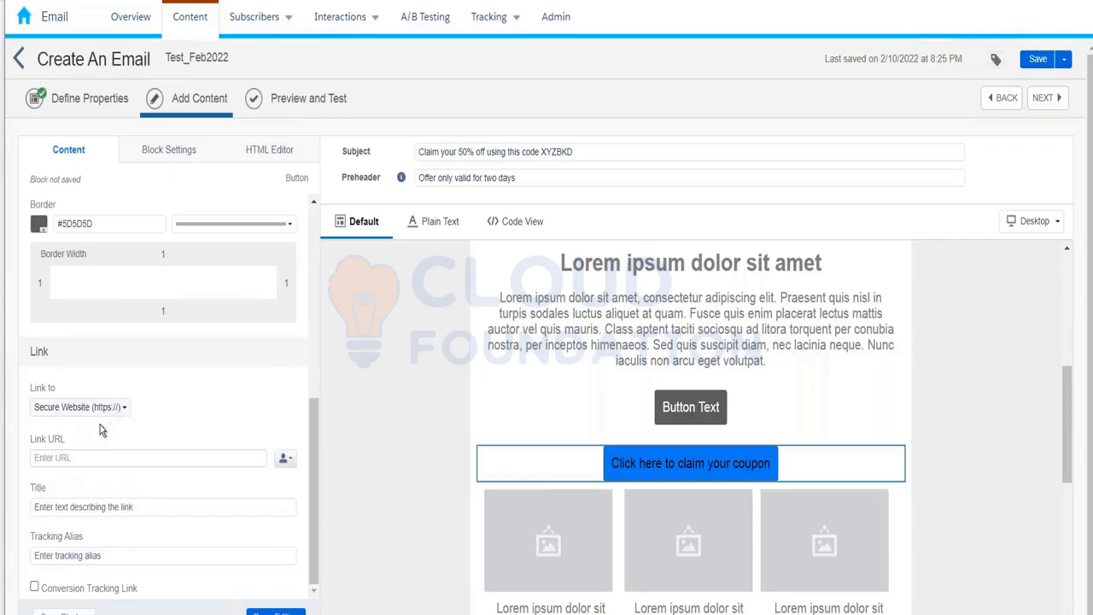
scroll(100, 429, up, 1)
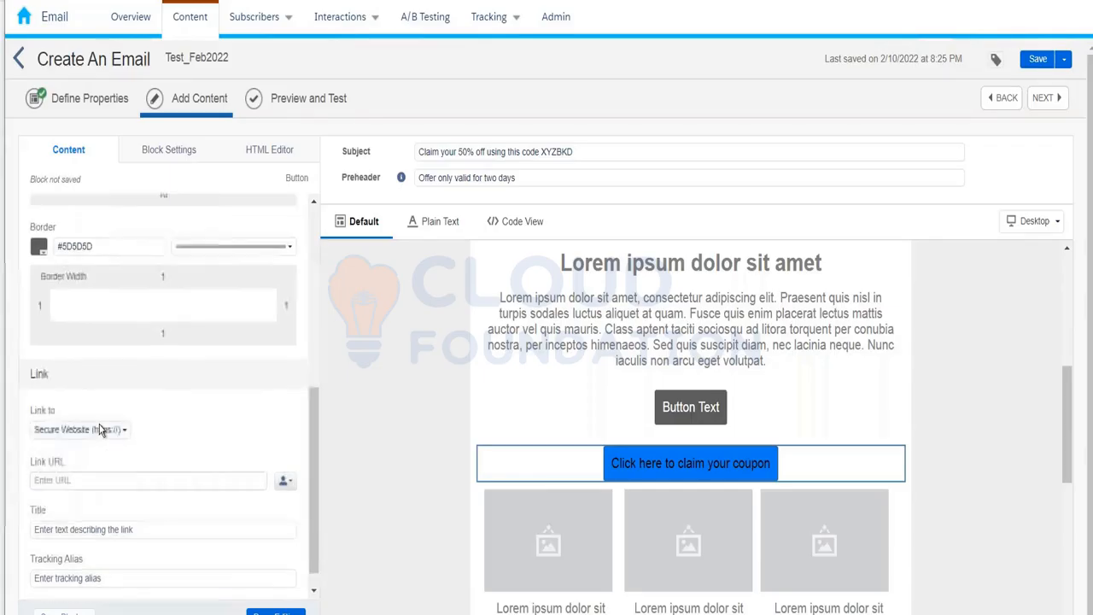
click(91, 483)
click(209, 437)
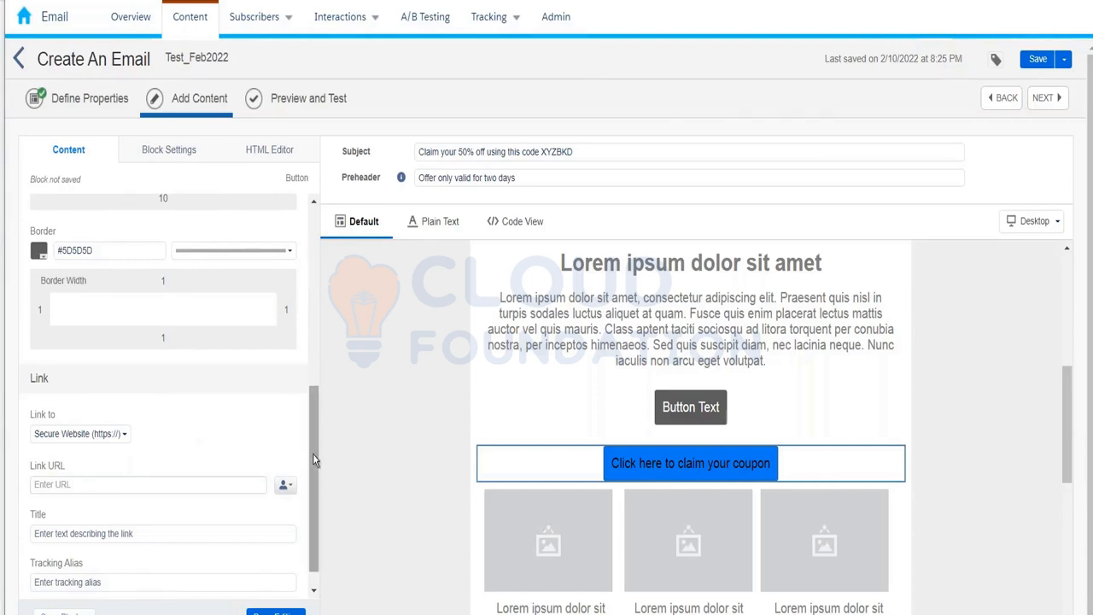
scroll(312, 453, down, 1)
click(151, 454)
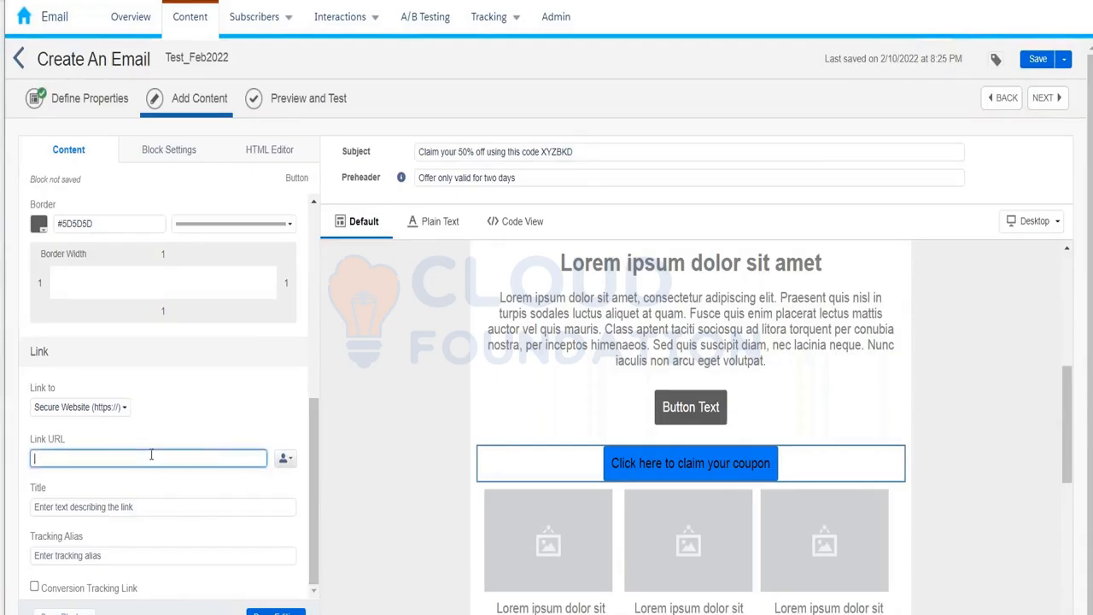
text(www.amazon.in)
Skip the link title and tracking alias, then finish editing the coupon button.
click(57, 511)
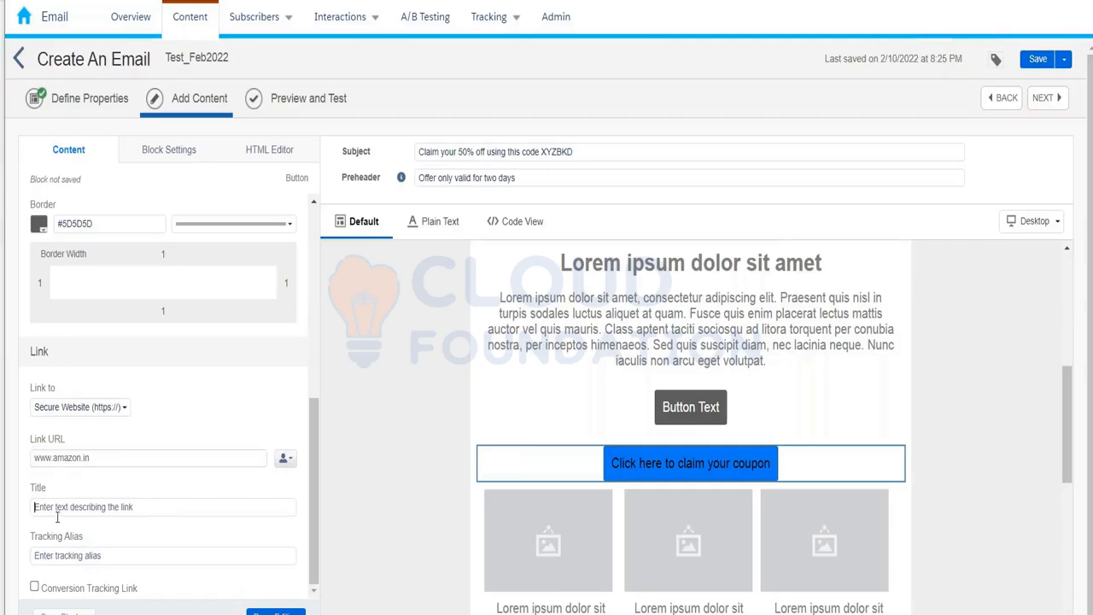
click(57, 556)
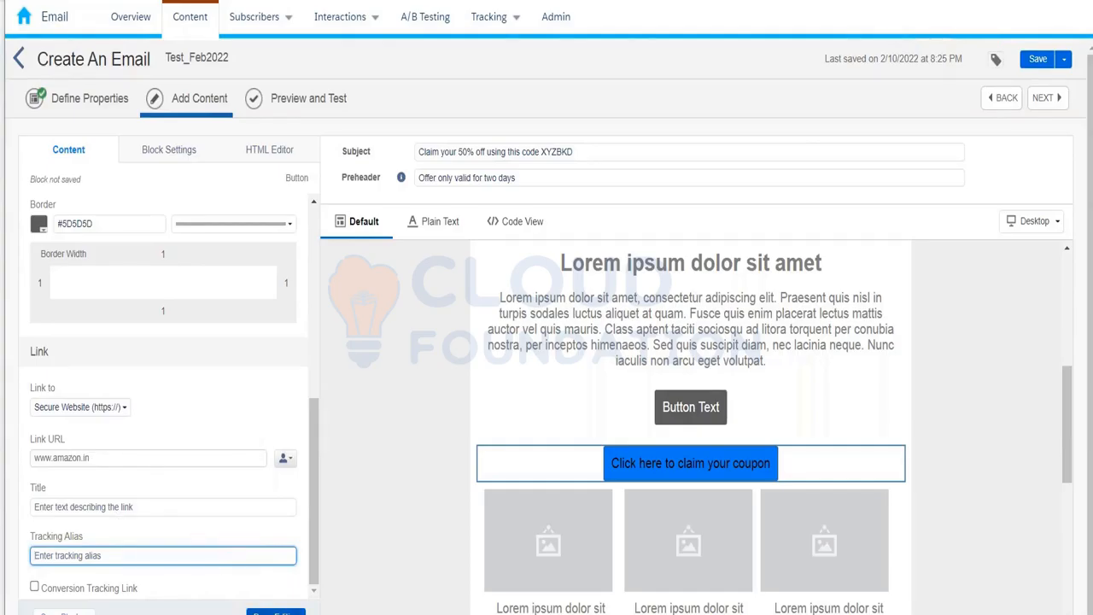
click(276, 612)
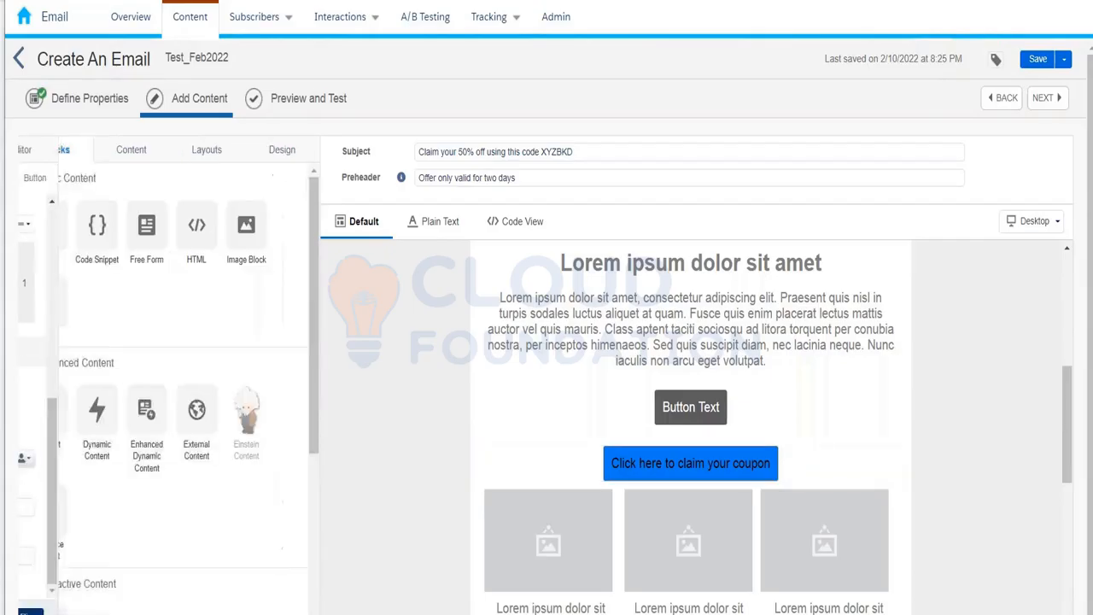
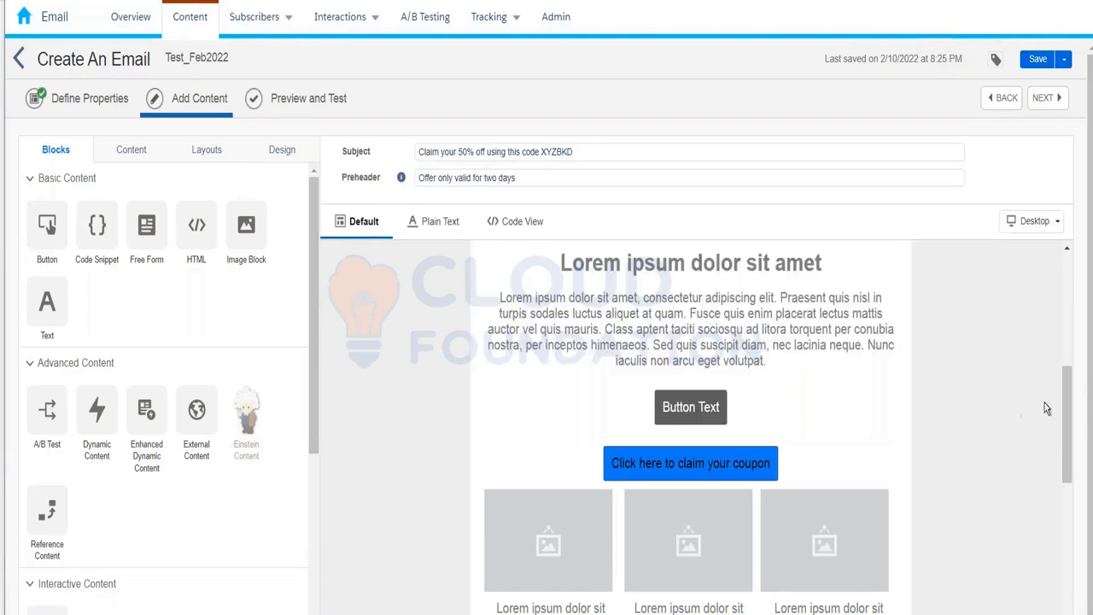
Scroll to the top of Test_Feb2022 and start editing its subject line.
scroll(1079, 325, up, 5)
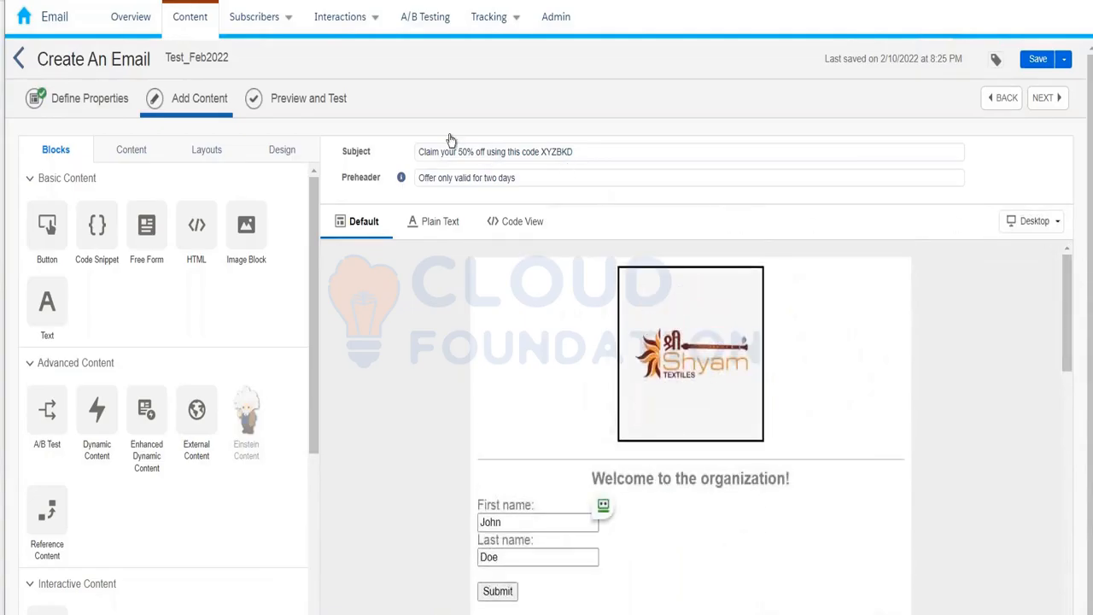
click(416, 155)
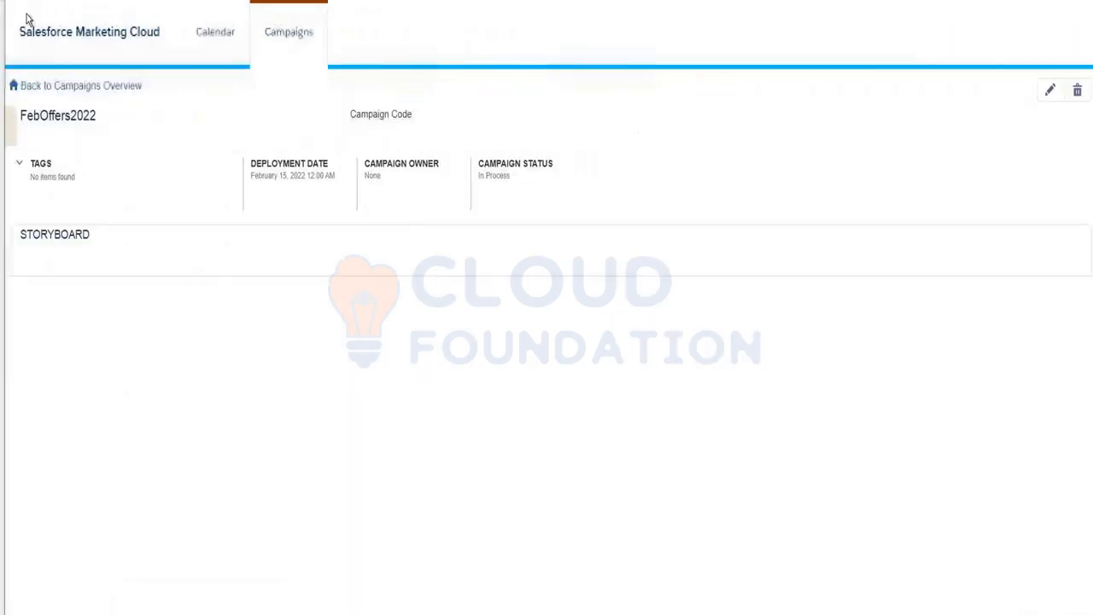
Open InterestedCustomer_10thFeb2022 from the Kumar_10thFeb_2022 folder under Subscribers > Data Extensions.
mouse_move(34, 33)
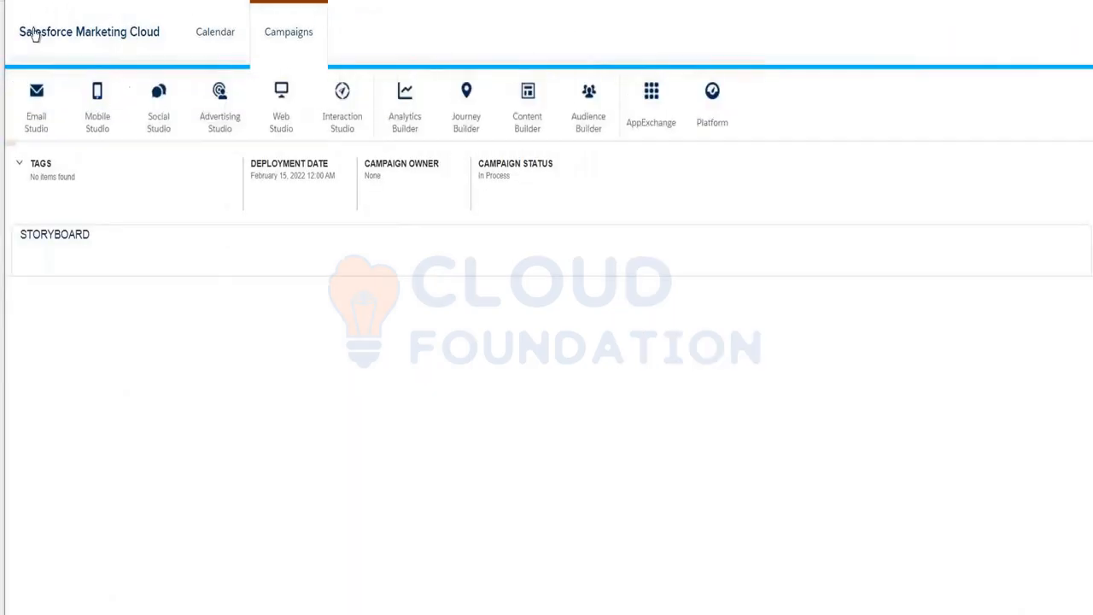
mouse_move(37, 102)
click(37, 162)
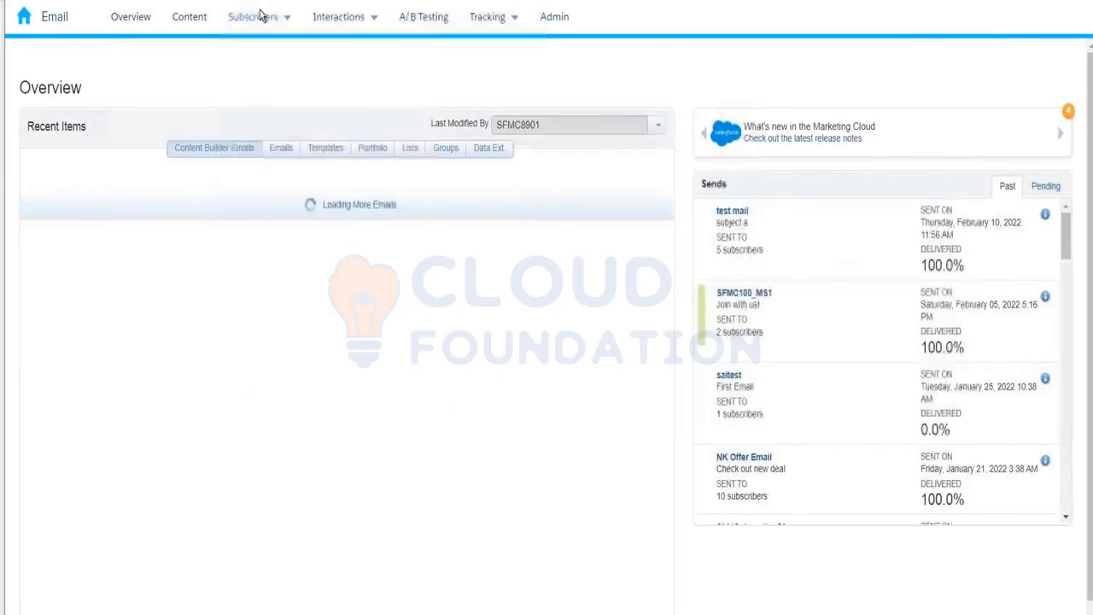
mouse_move(252, 17)
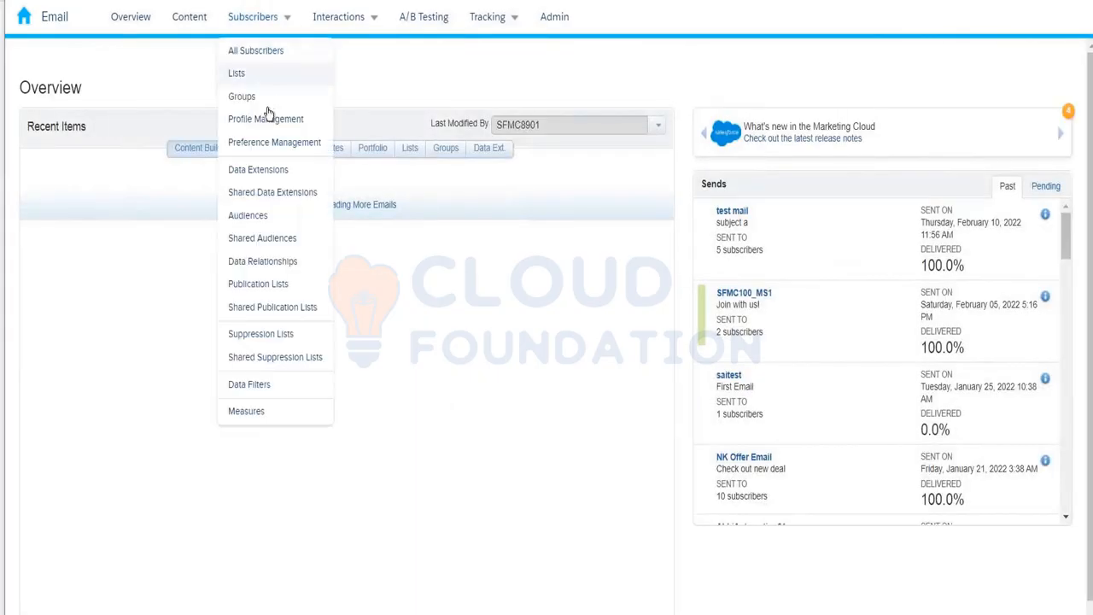
click(274, 167)
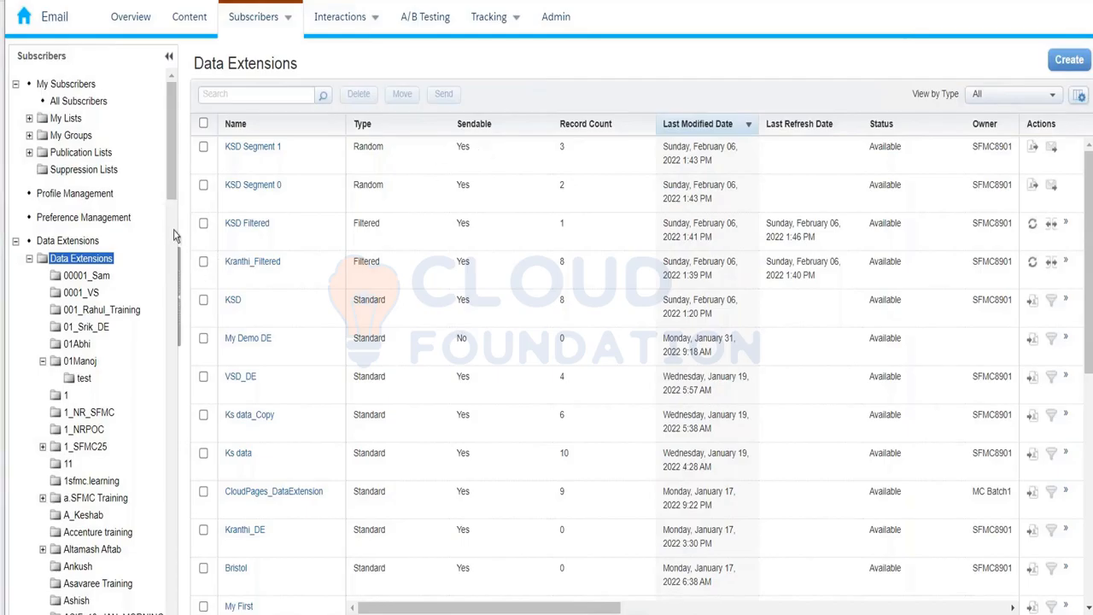
drag(171, 205, 165, 327)
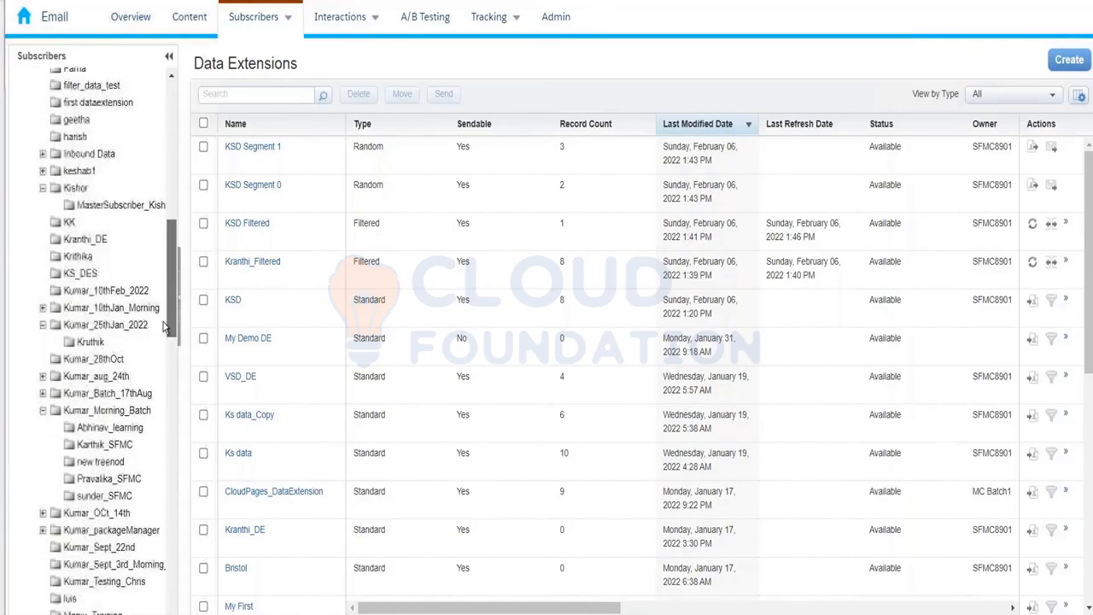
click(107, 287)
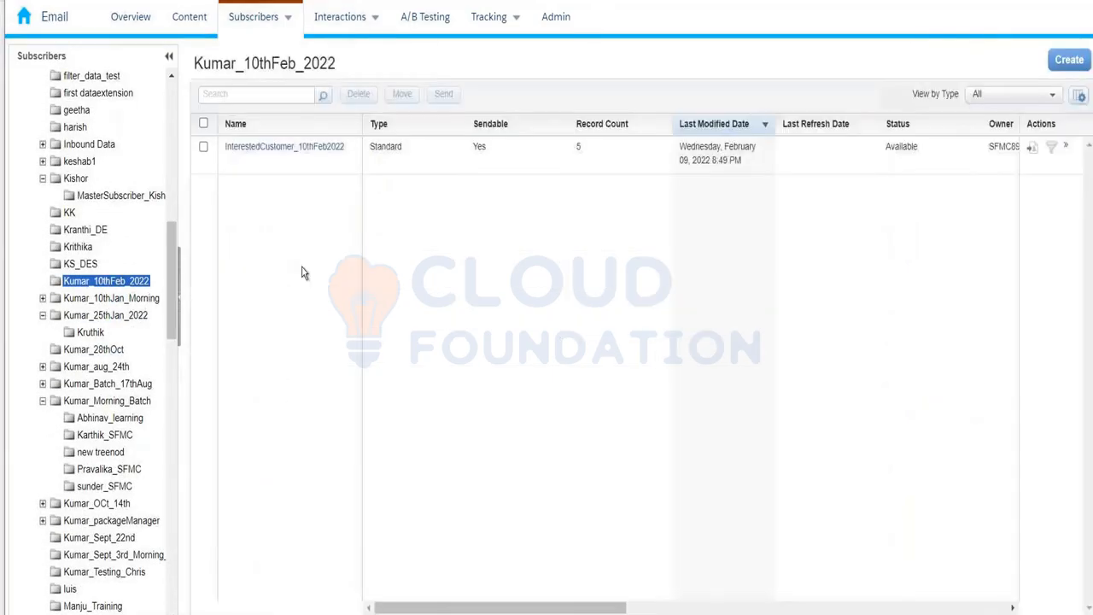
click(299, 162)
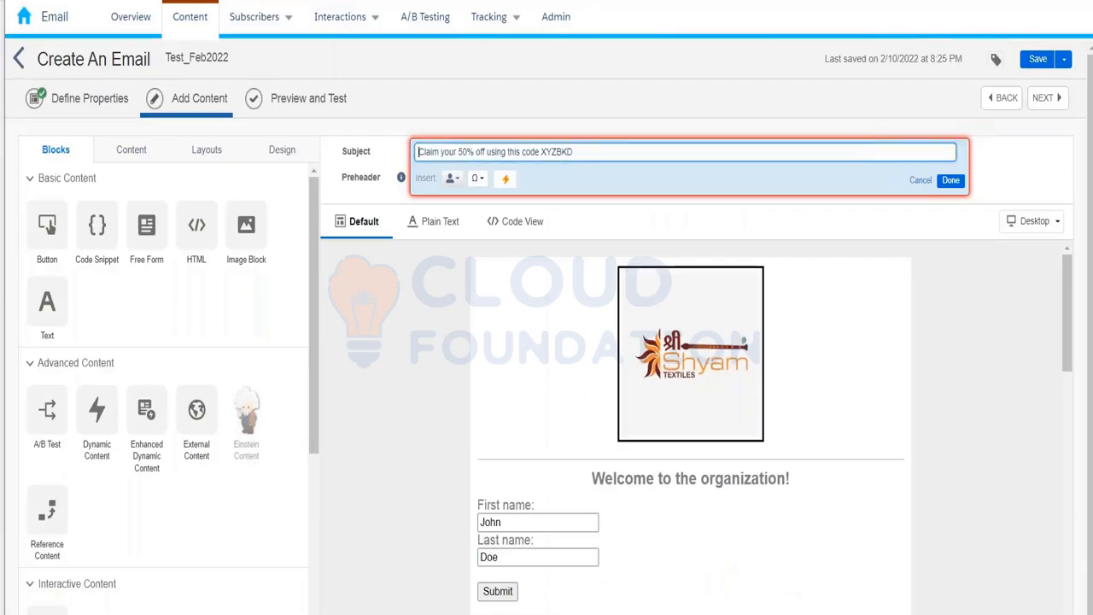
Make the subject 'Hi %%Firstname%%, Claim your 50% off using this code XYZBKD', using the copied field name.
text(Hi %%)
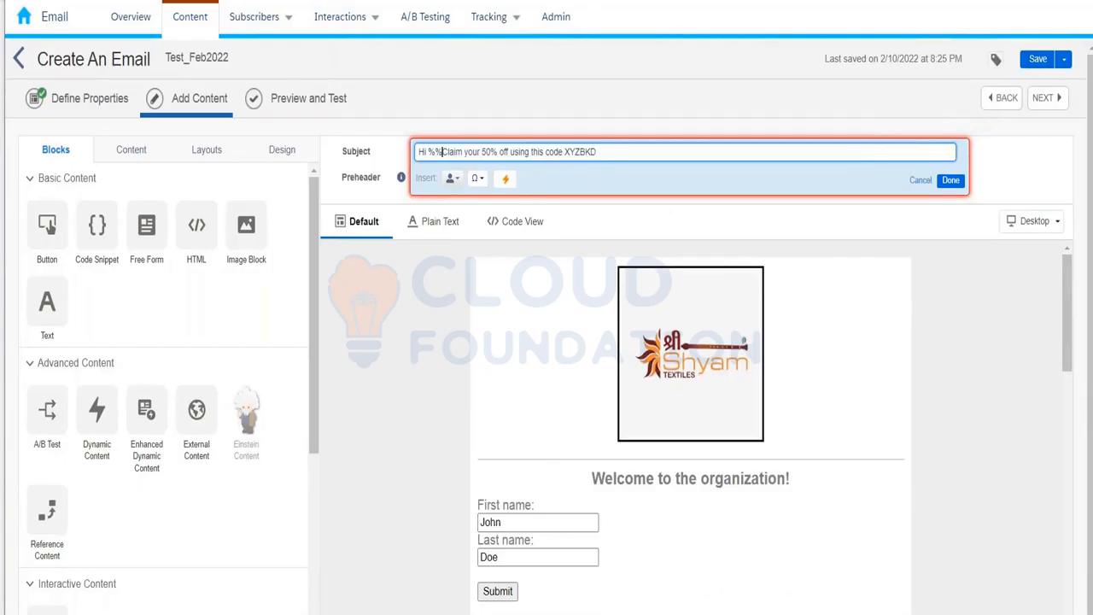
right_click(265, 0)
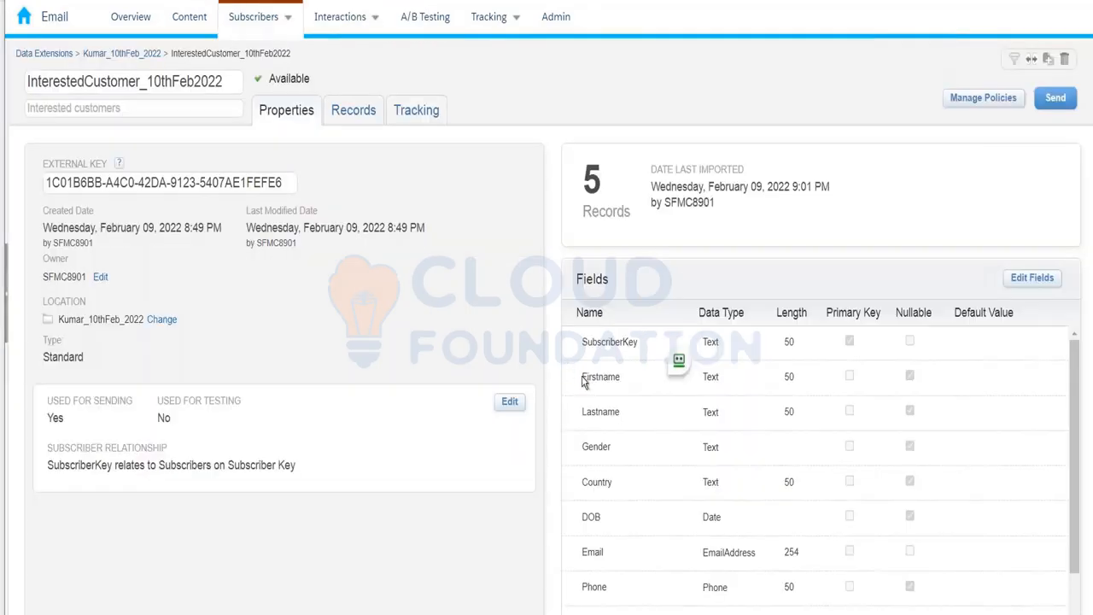
double_click(585, 377)
key(ctrl+c)
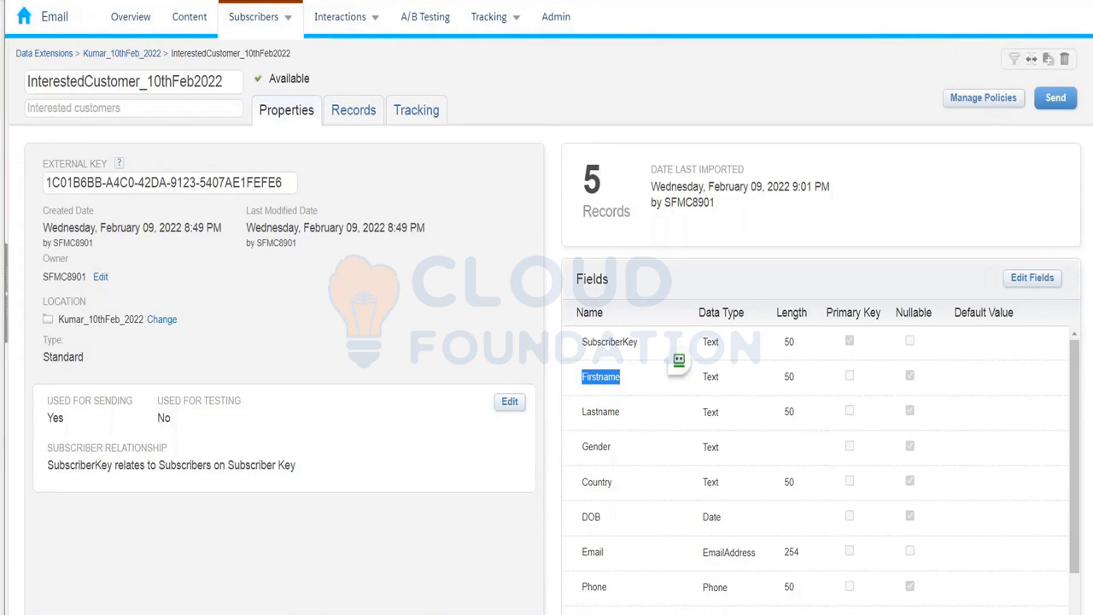
key(ctrl+Tab)
key(ctrl+v)
text(%%,)
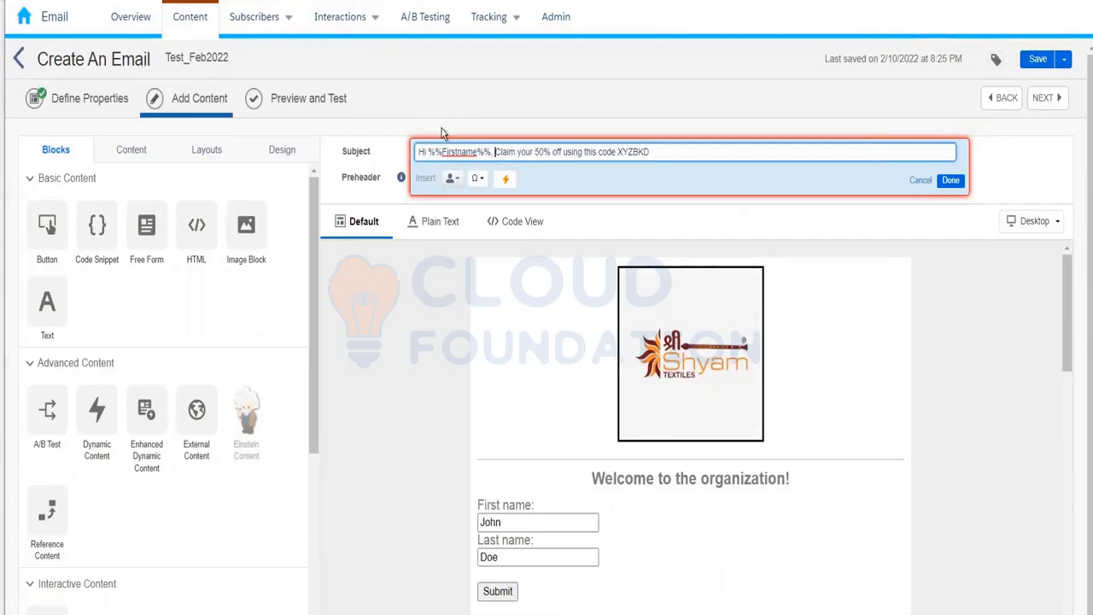
click(457, 152)
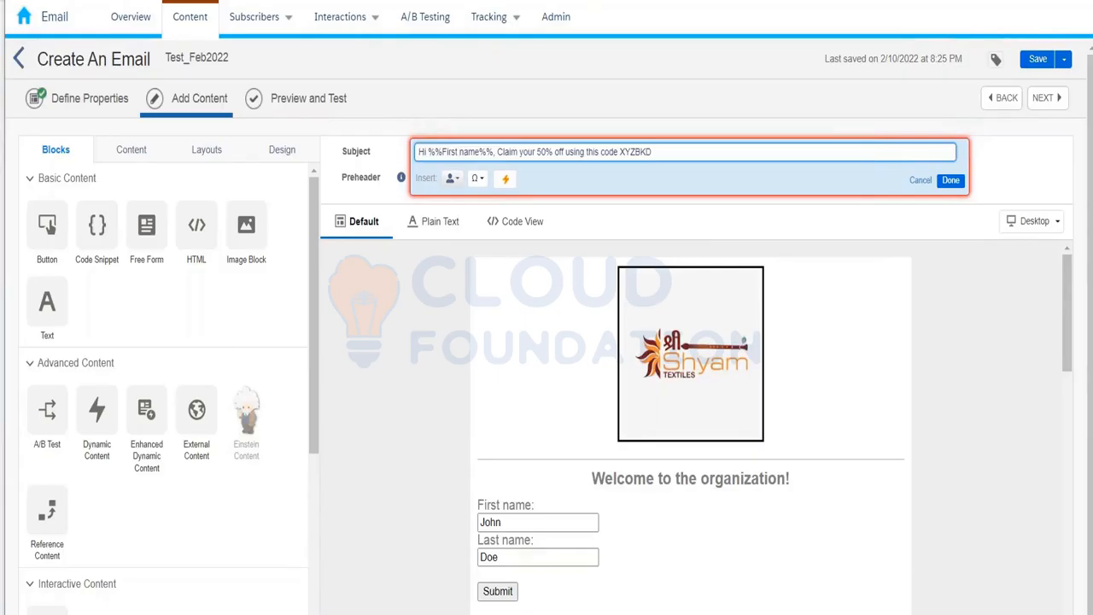
key(BackSpace)
double_click(450, 154)
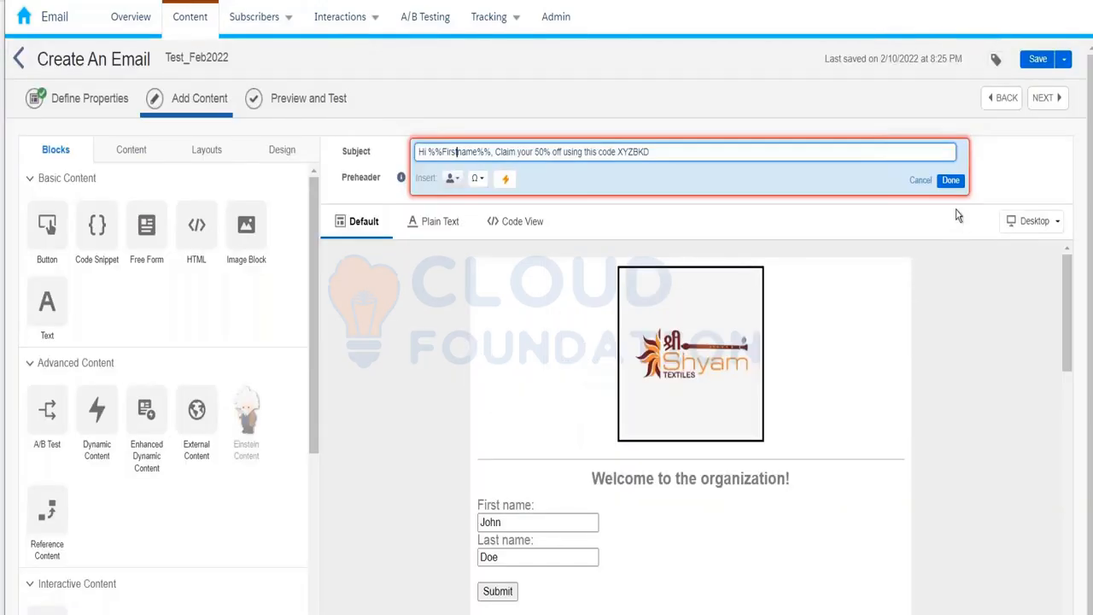
click(953, 184)
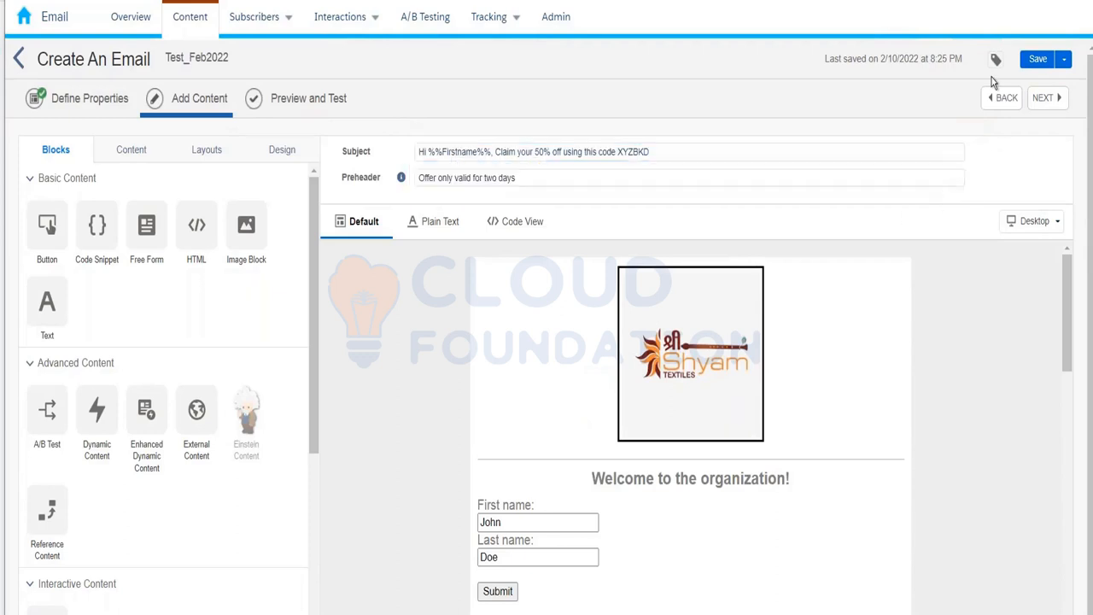
Save the email and choose InterestedCustomer_10thFeb2022 (Kumar_10thFeb_2022 folder) as the preview recipient source.
click(308, 104)
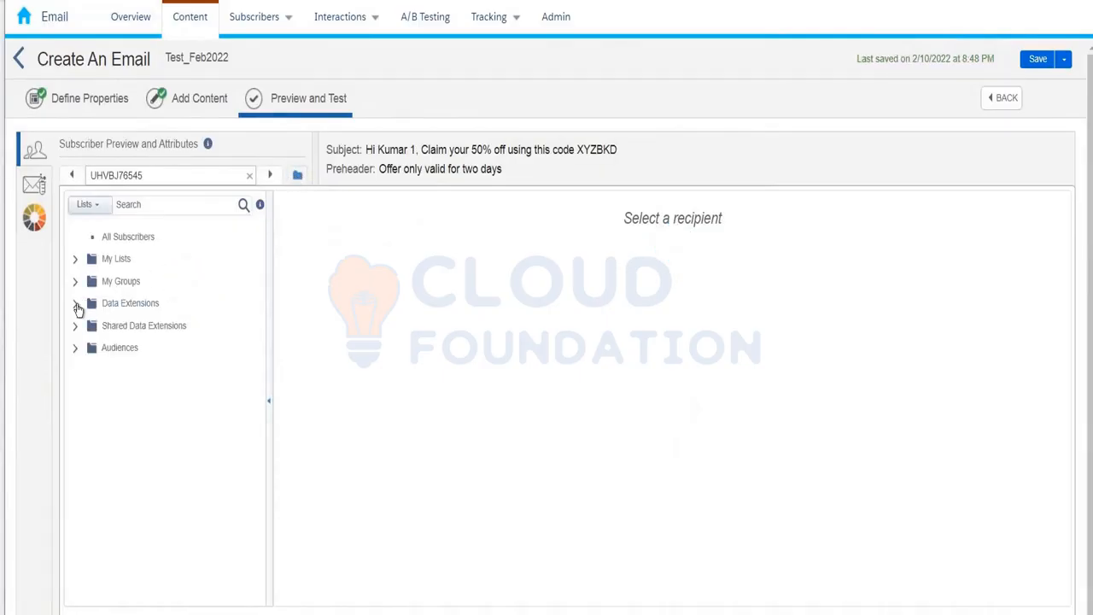
click(76, 304)
click(141, 304)
drag(259, 270, 258, 408)
click(182, 418)
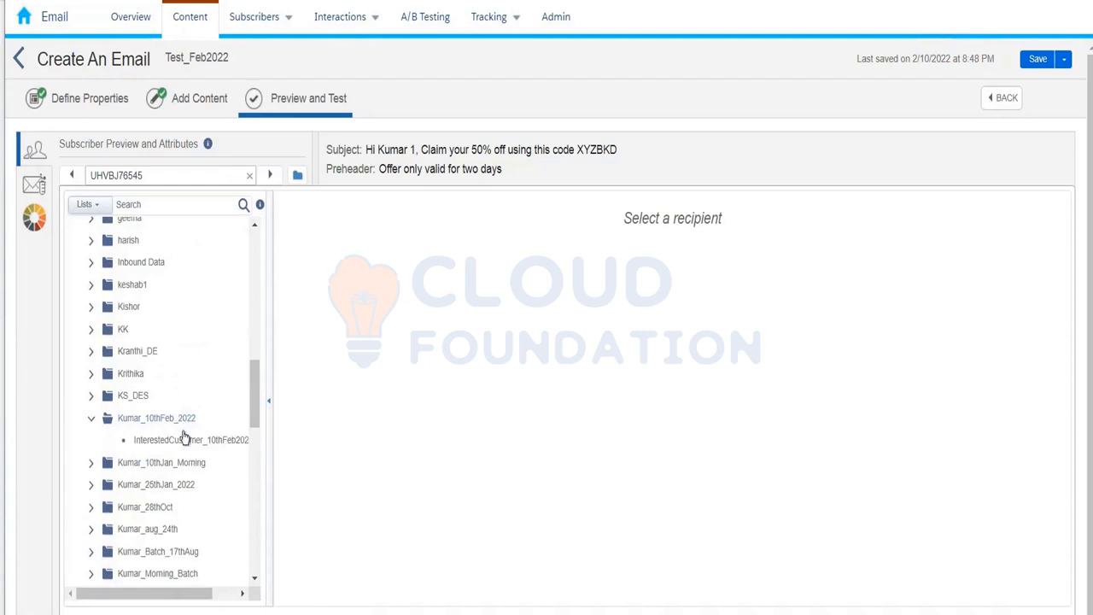
click(181, 441)
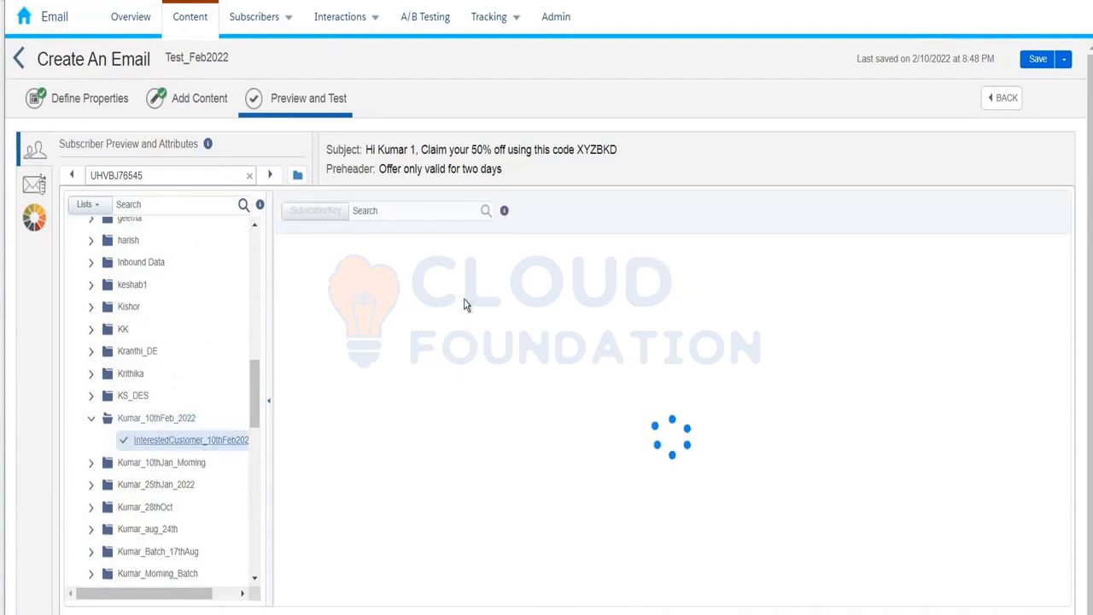
Preview the first subscriber's personalised subject, then return to the email content.
click(419, 280)
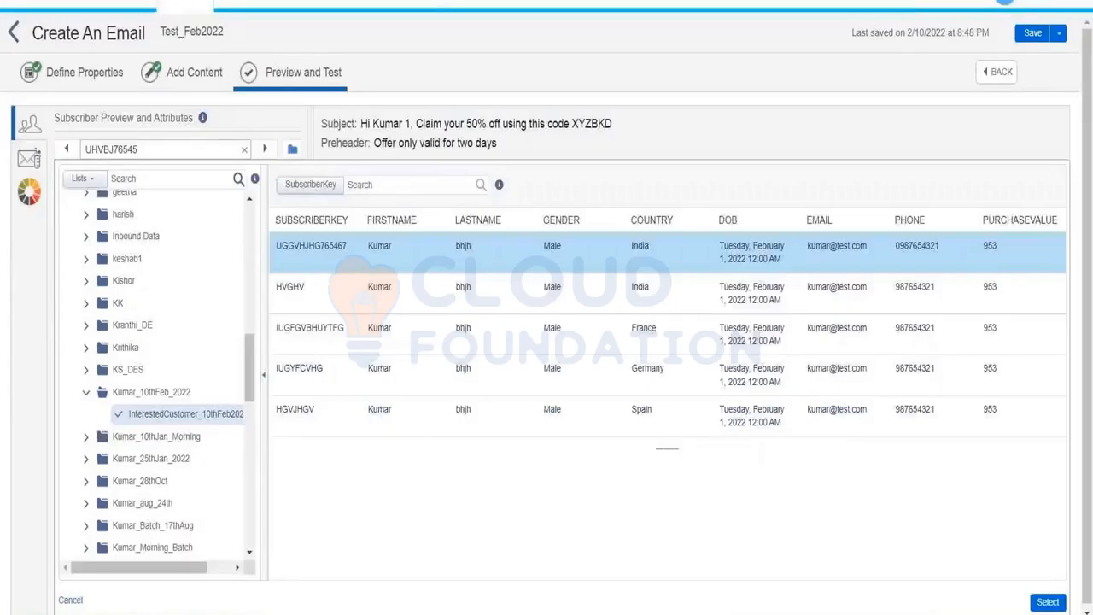
click(1048, 601)
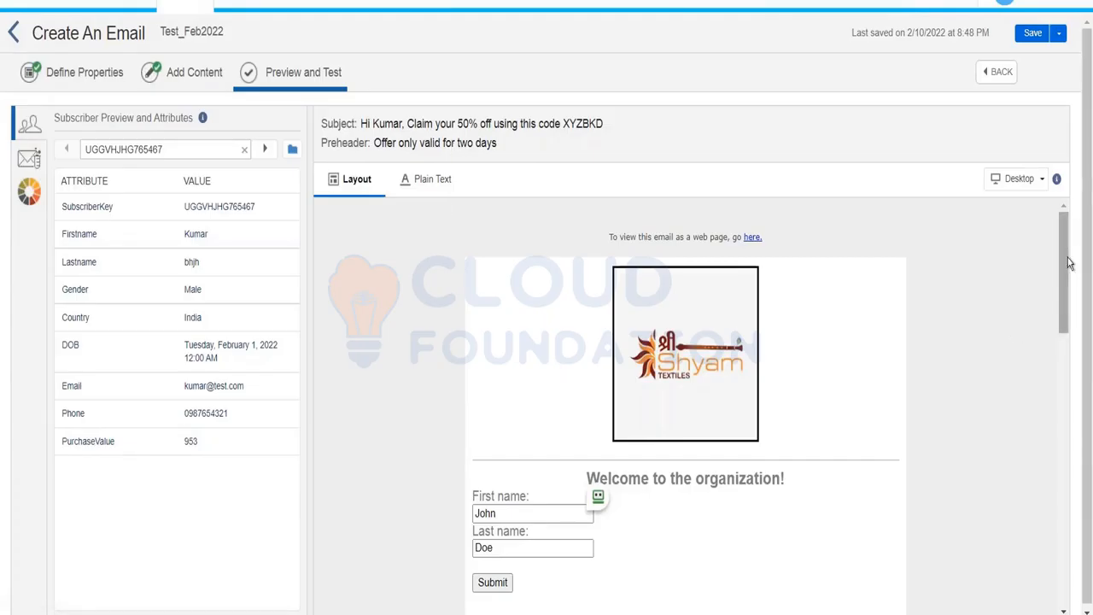
drag(1068, 286, 1023, 207)
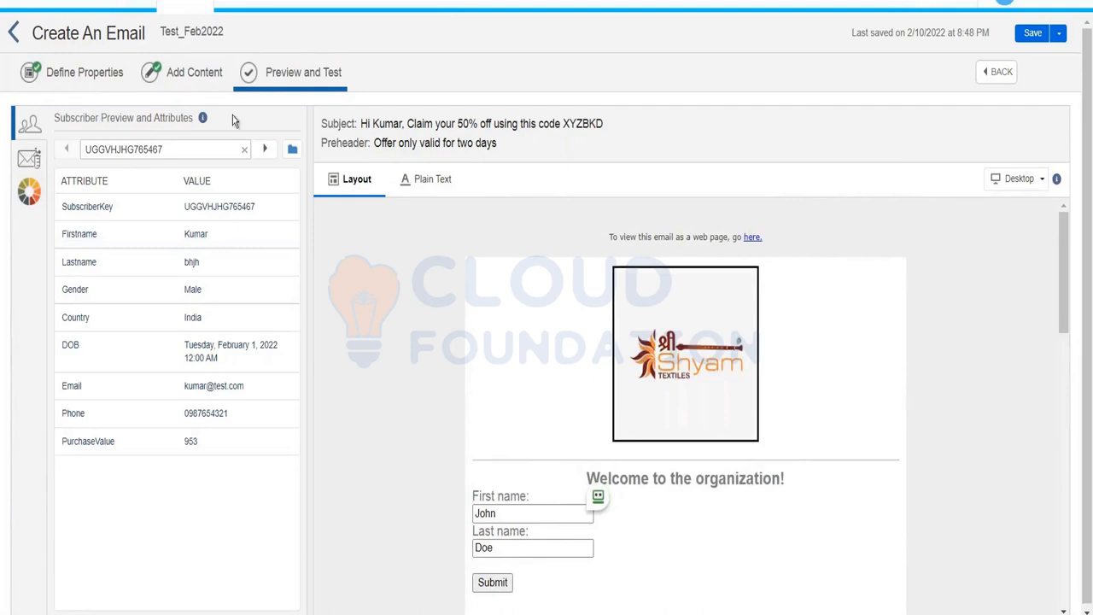
click(205, 82)
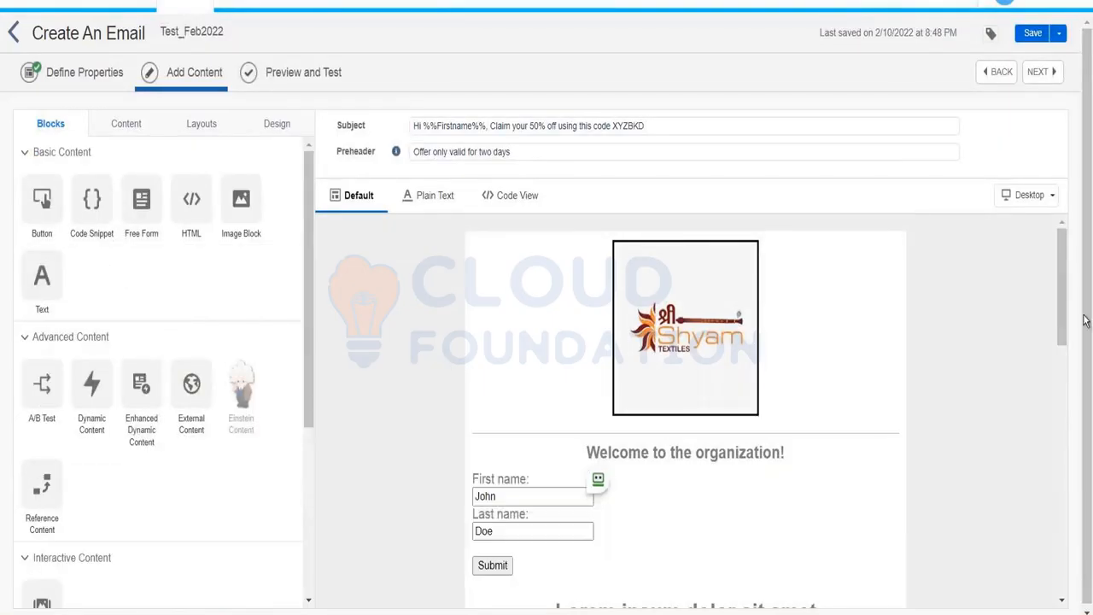
Open the Lorem ipsum text block and delete its placeholder paragraph.
drag(1066, 310, 1064, 370)
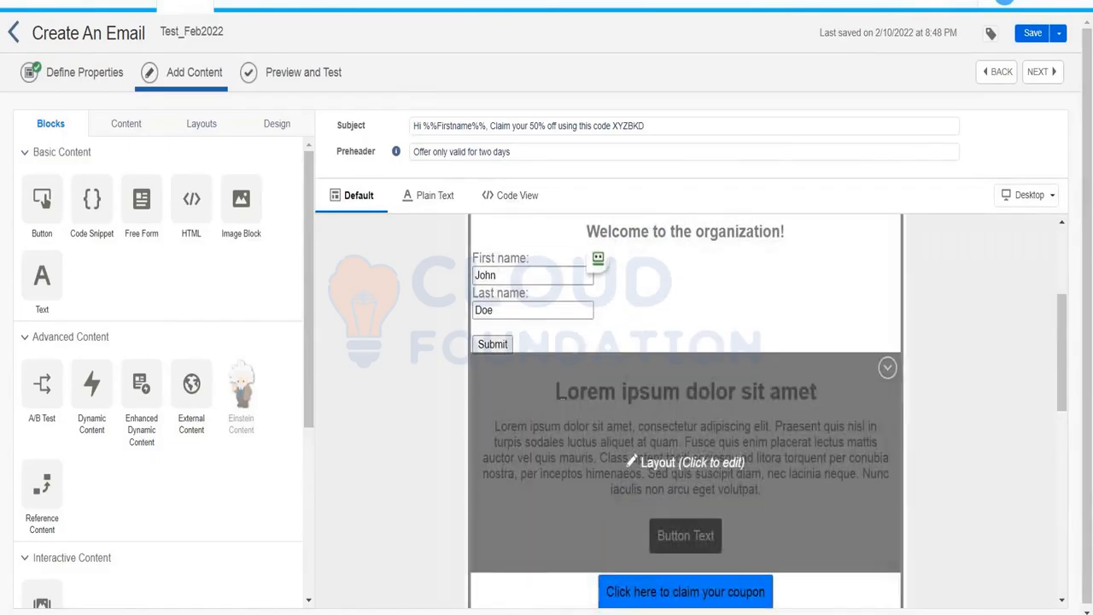
click(638, 395)
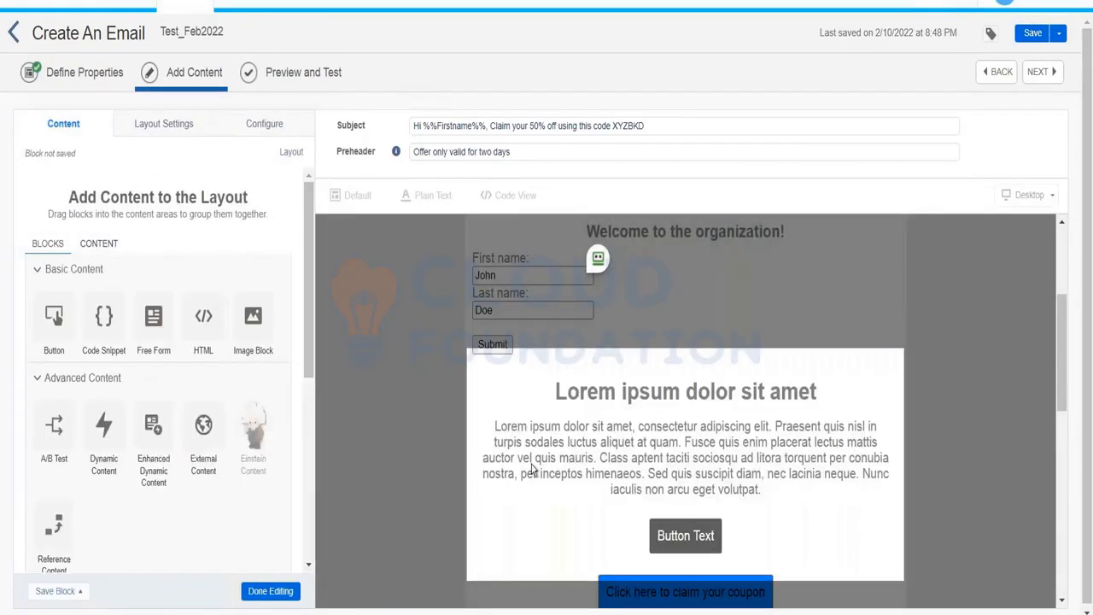
click(638, 427)
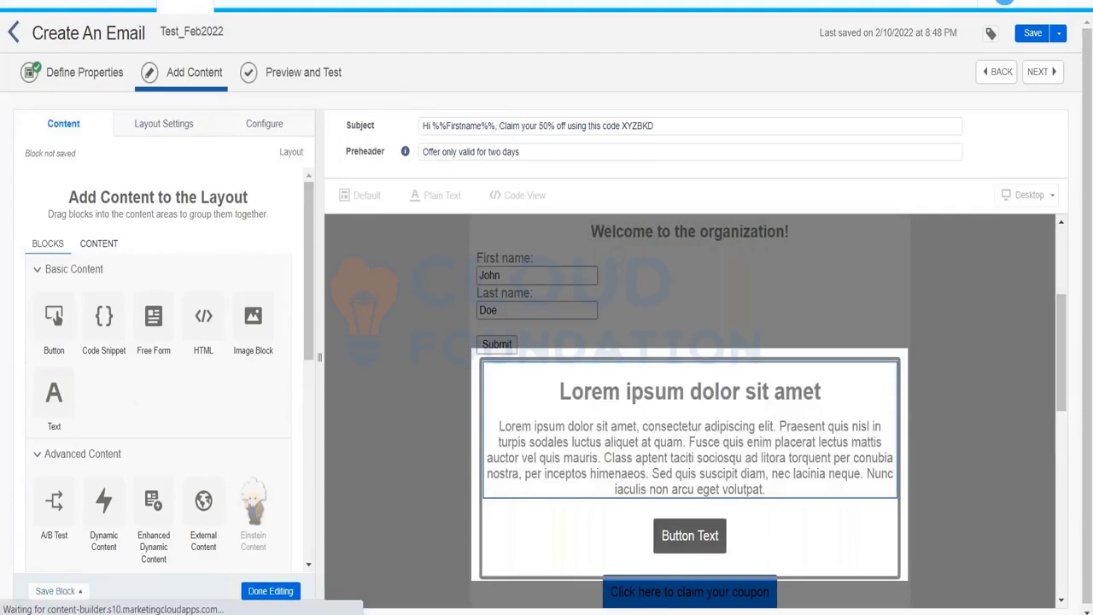
drag(30, 333, 365, 407)
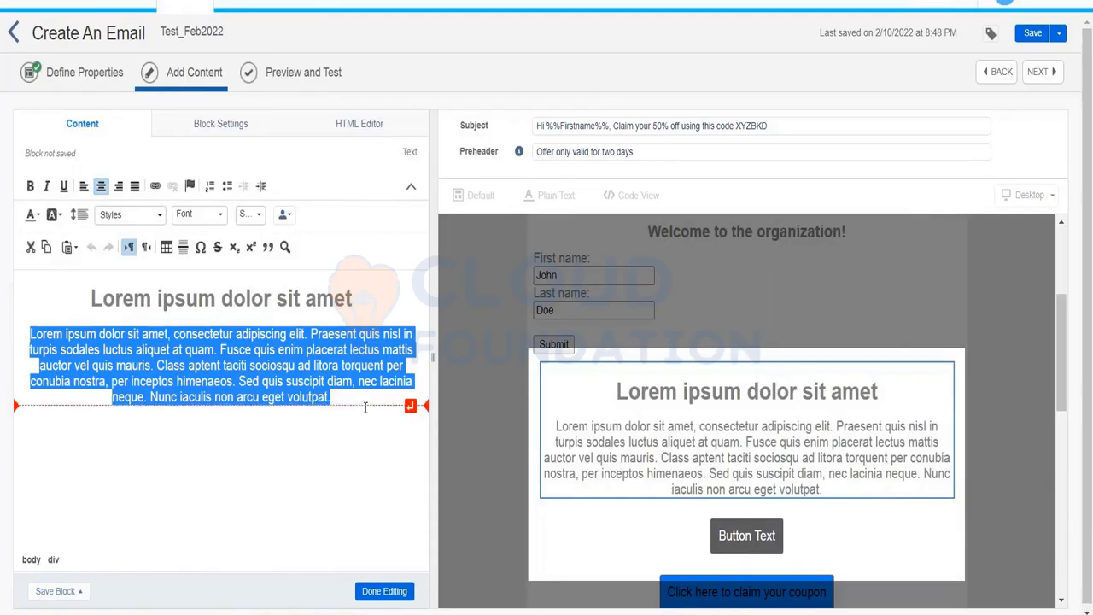
key(Delete)
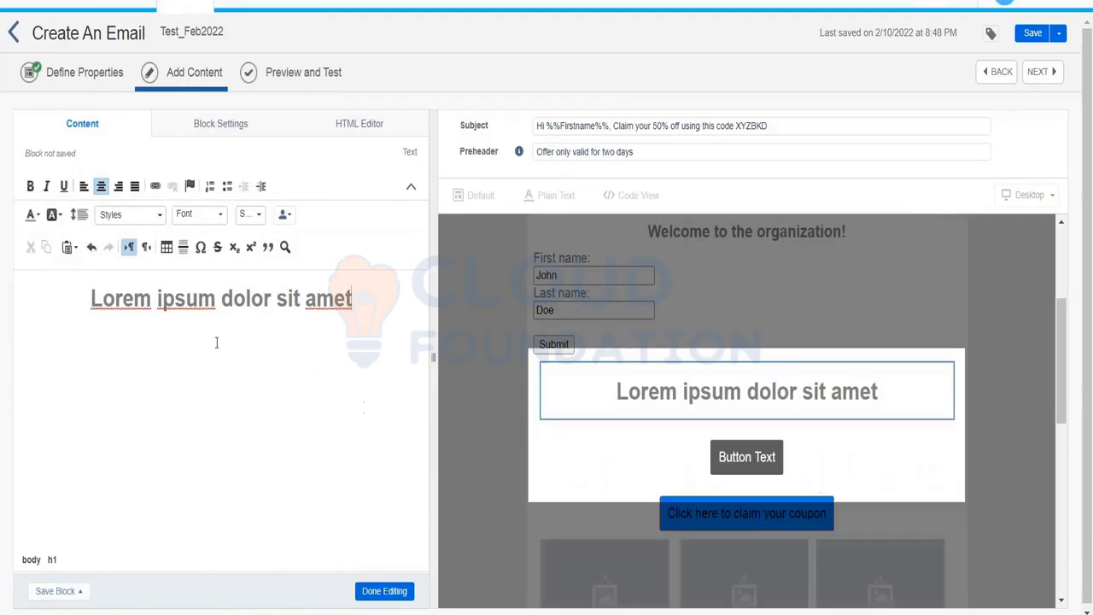
Replace the heading with 'THank you for your shopping, your purchase value is :'.
drag(102, 299, 152, 299)
drag(266, 294, 377, 299)
text(THanks)
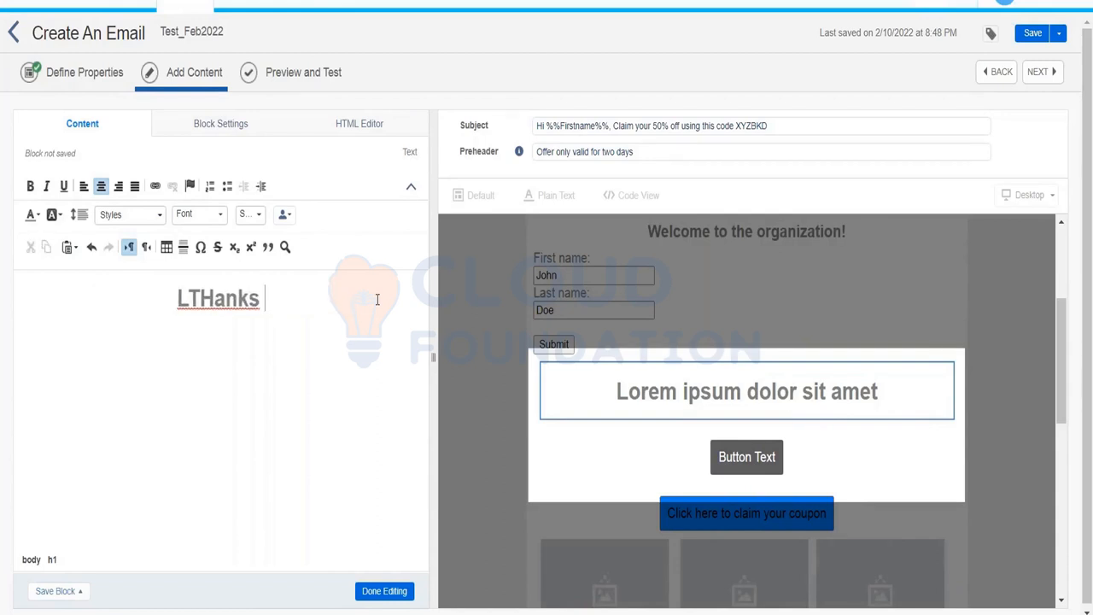
key(BackSpace)
text(you f)
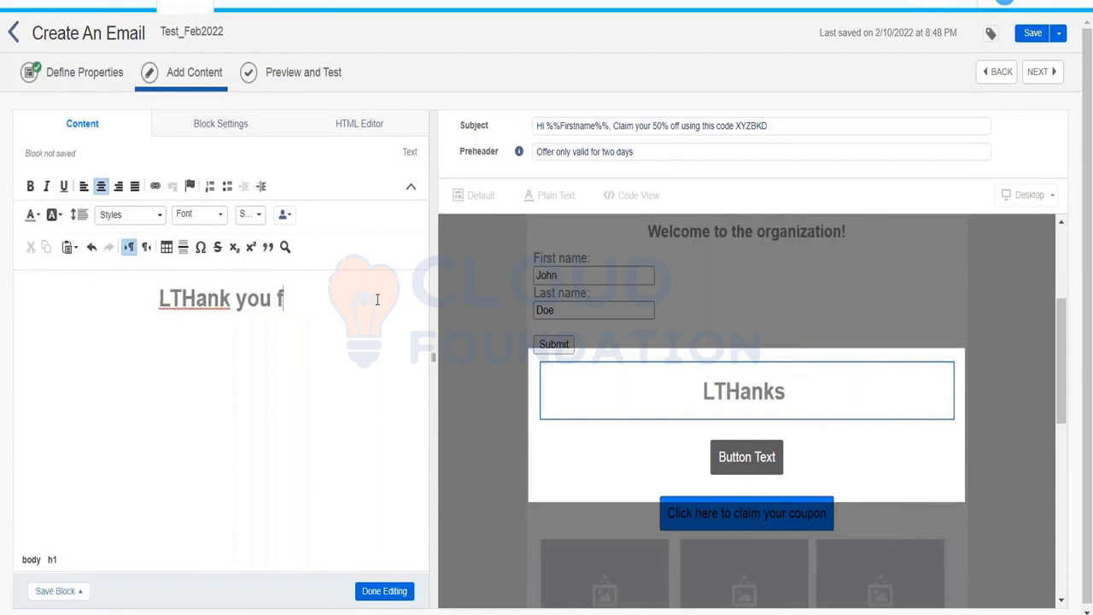
text(or your p)
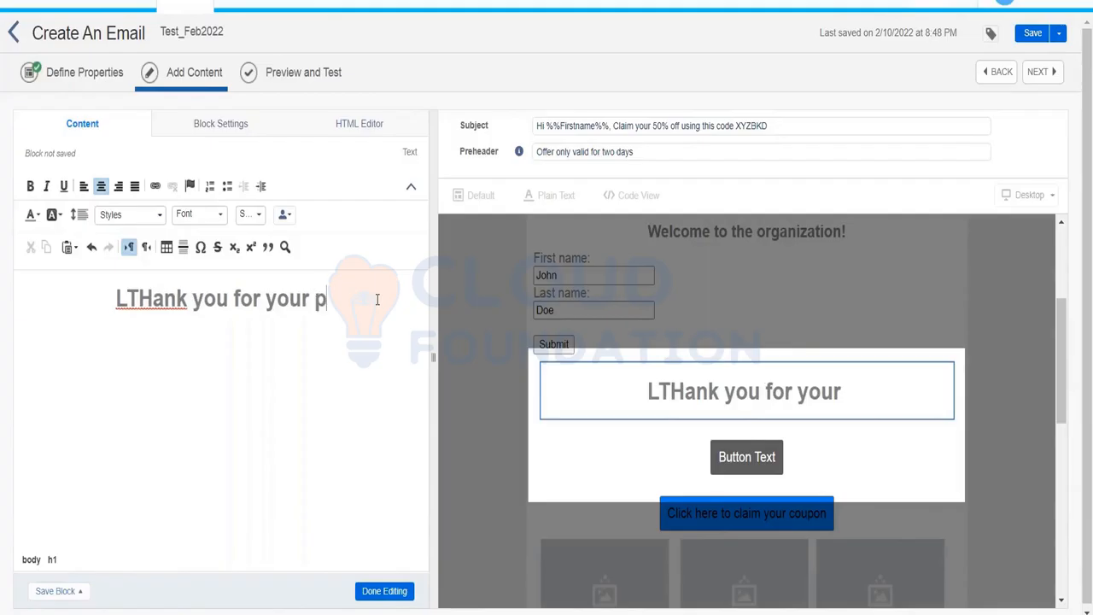
text(urchas)
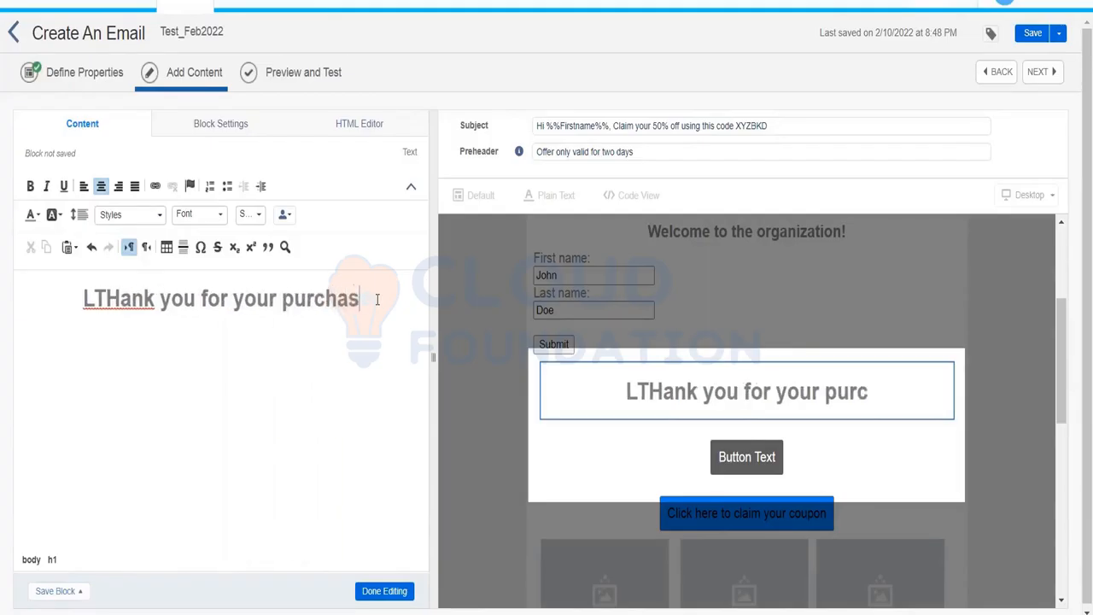
text(e order)
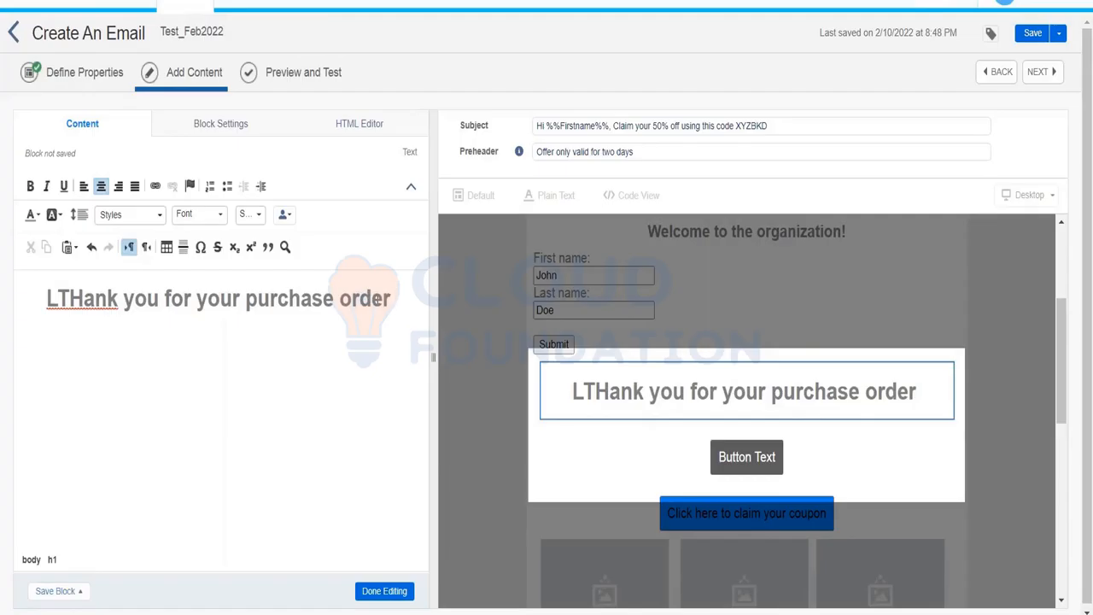
key(BackSpace)
key(BackSpace)
key(BackSpace)
key(BackSpace)
key(BackSpace)
key(BackSpace)
key(BackSpace)
key(BackSpace)
key(BackSpace)
key(BackSpace)
key(BackSpace)
key(BackSpace)
key(BackSpace)
key(BackSpace)
key(BackSpace)
key(BackSpace)
key(BackSpace)
key(BackSpace)
key(BackSpace)
key(BackSpace)
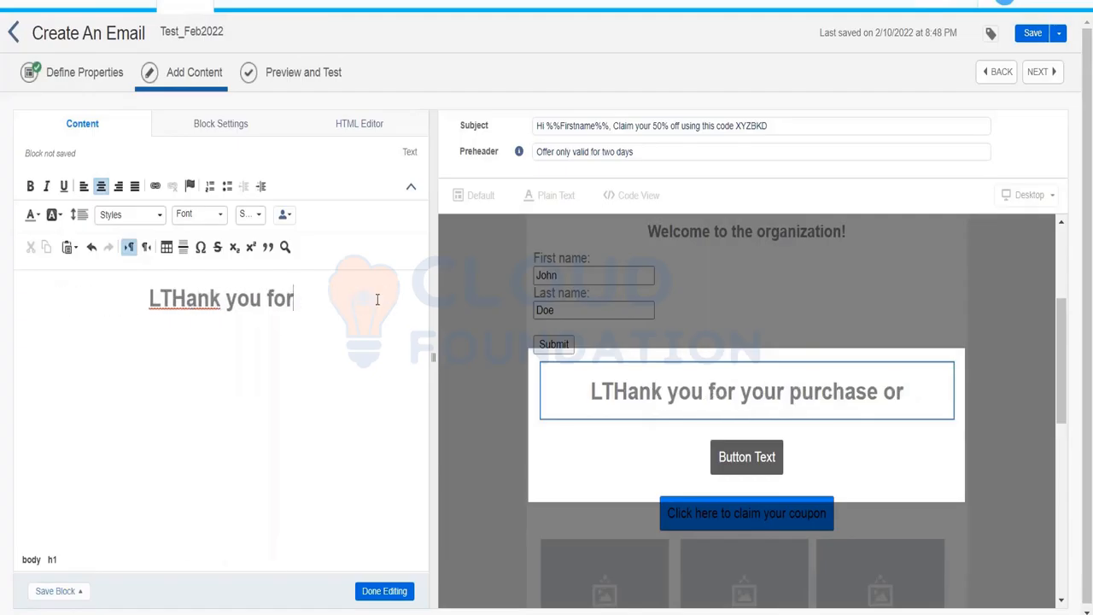
text(you)
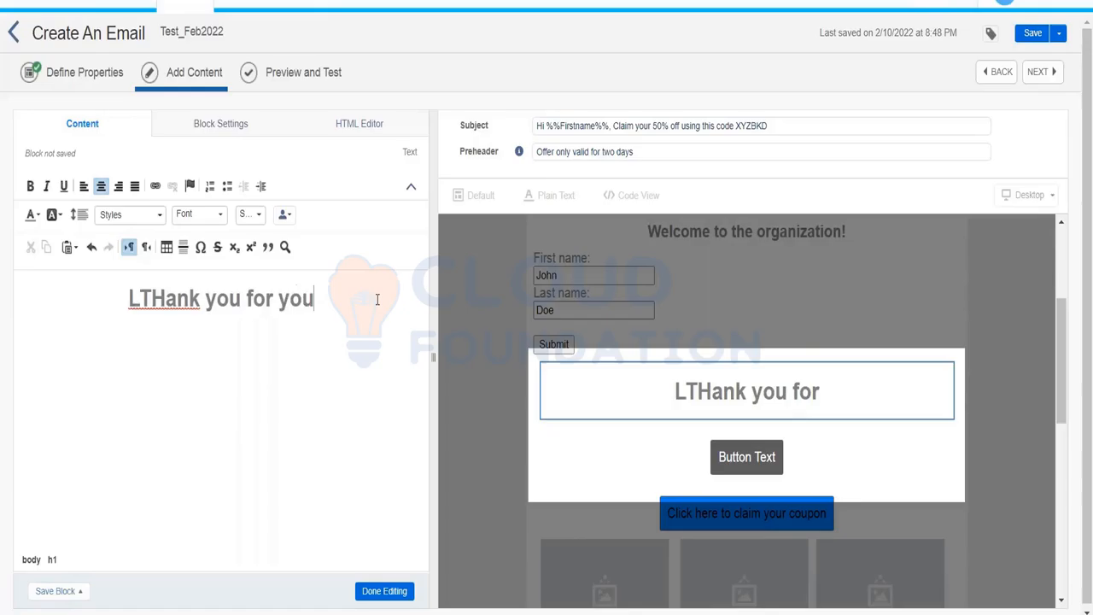
text(r shopping, your purchase value)
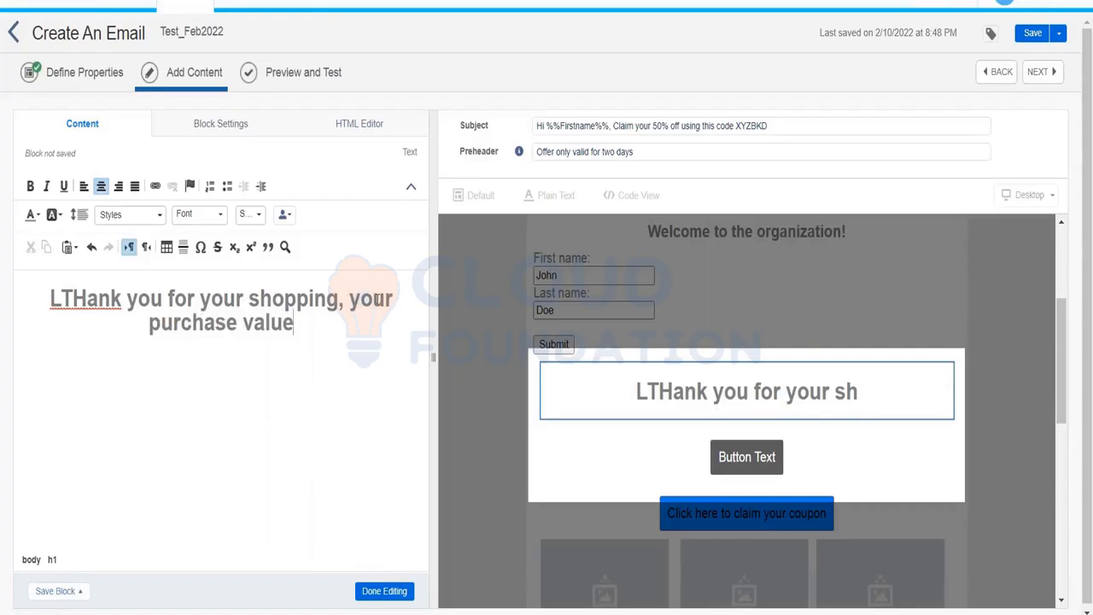
text( is :)
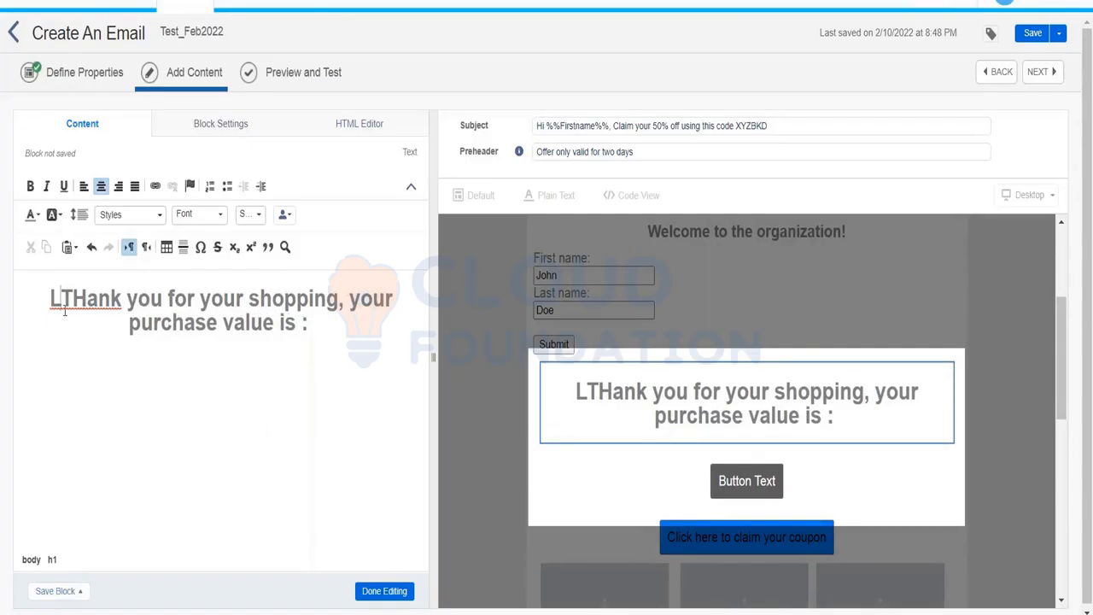
key(BackSpace)
Append %%PurchaseValue%% to the heading and finish editing the text block.
click(318, 331)
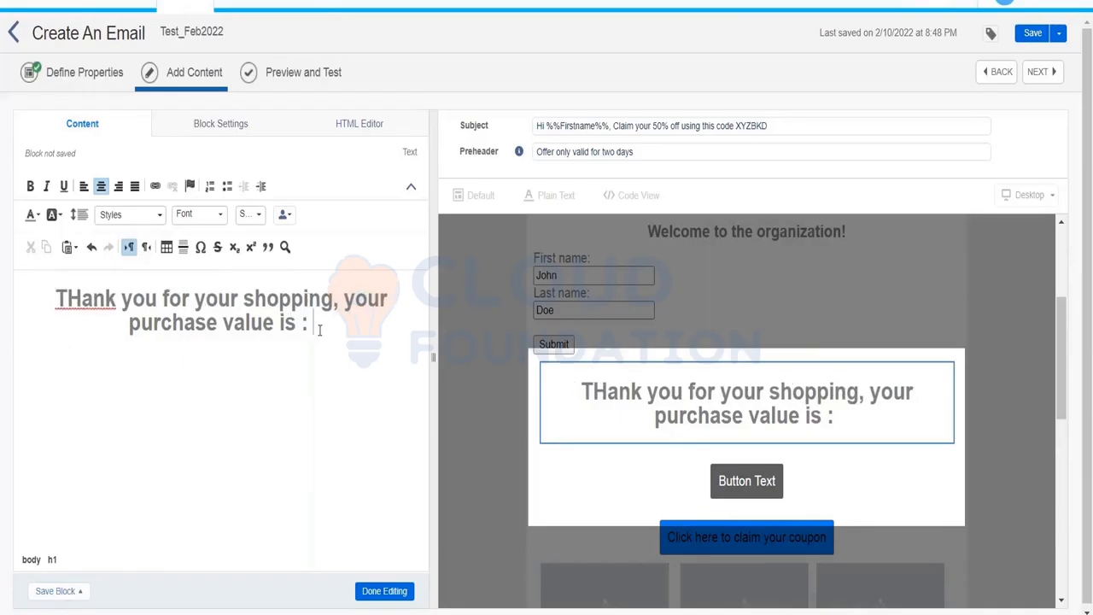
text(%%)
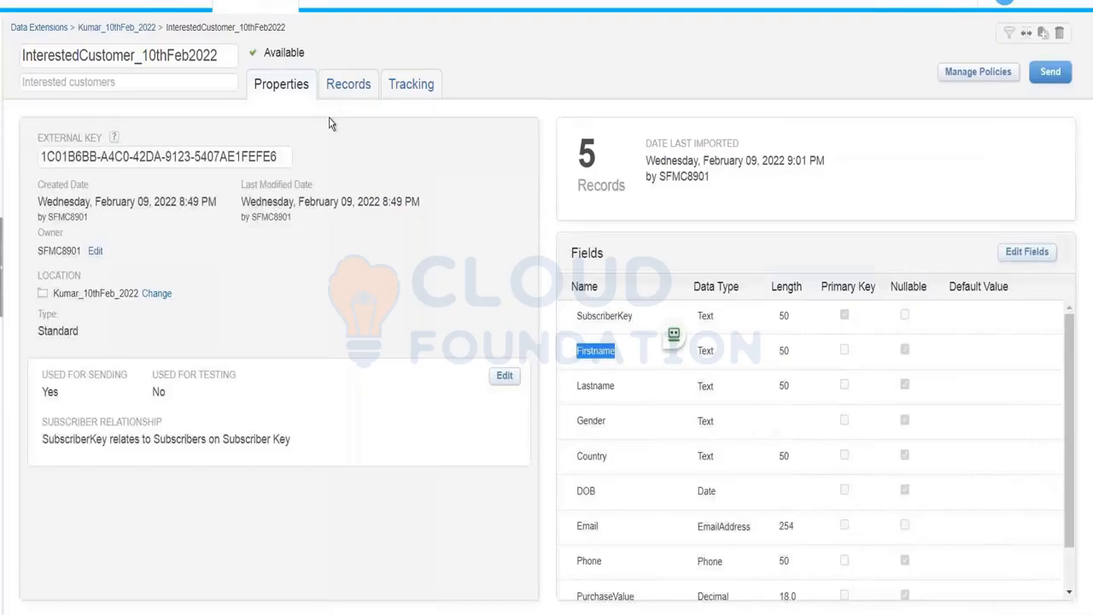
double_click(604, 596)
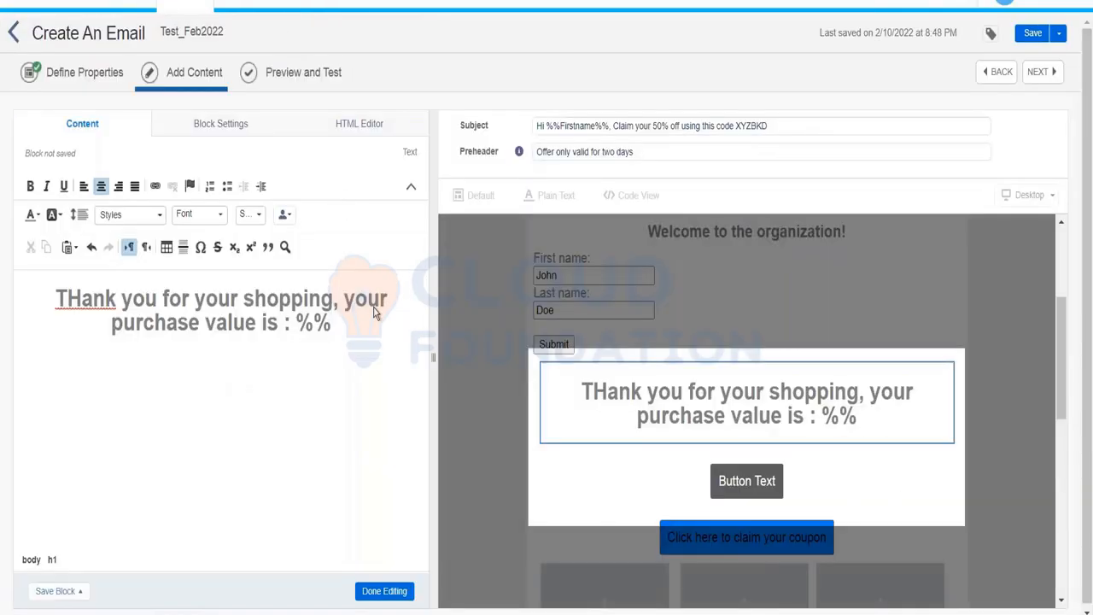
text(PurchaseValue)
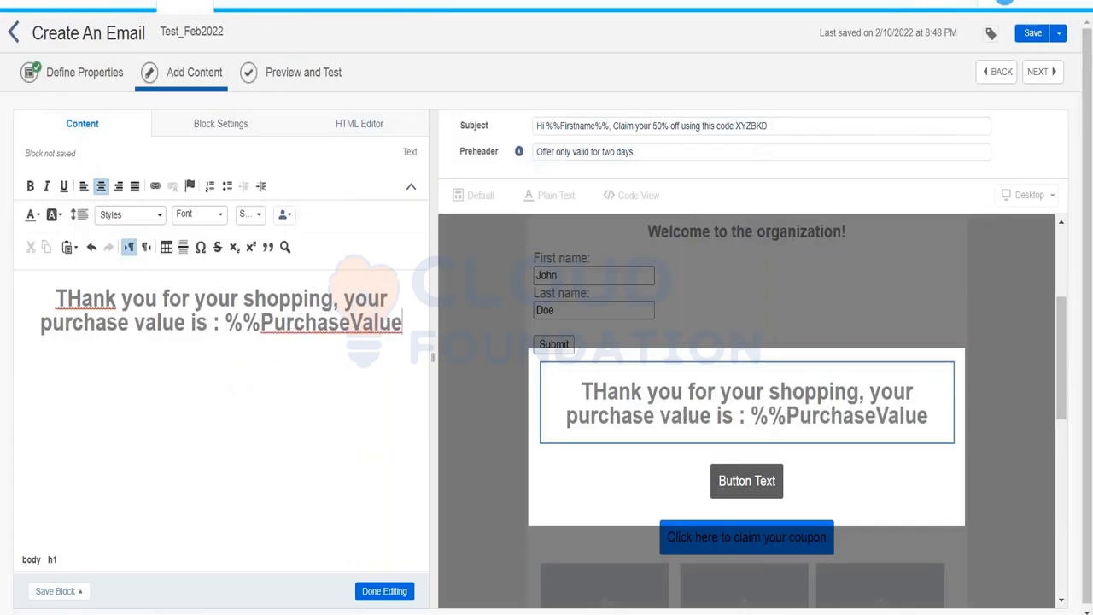
text(%%)
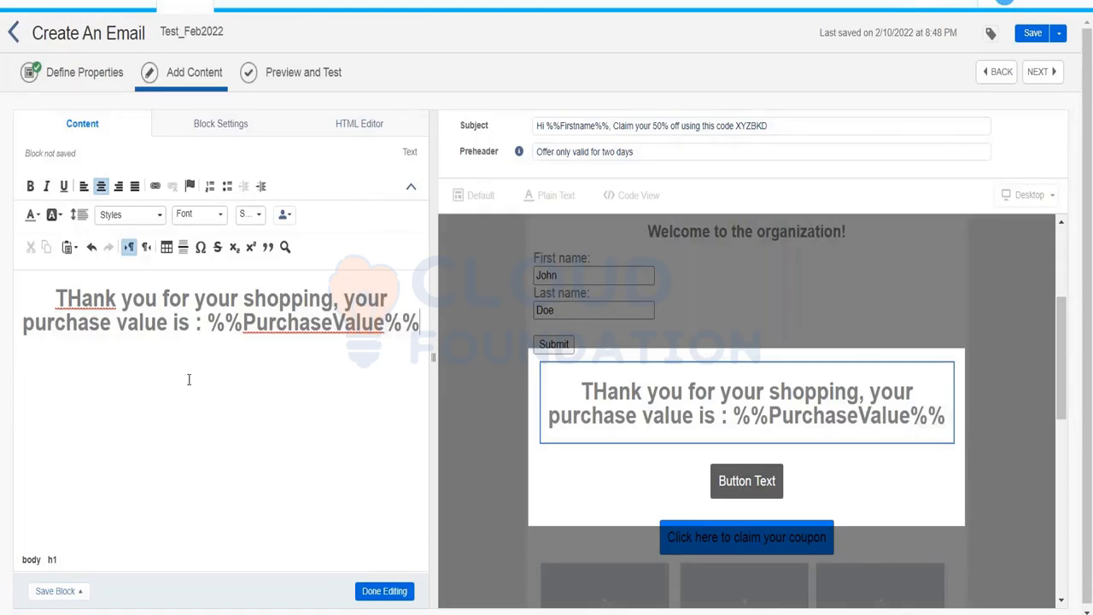
click(368, 591)
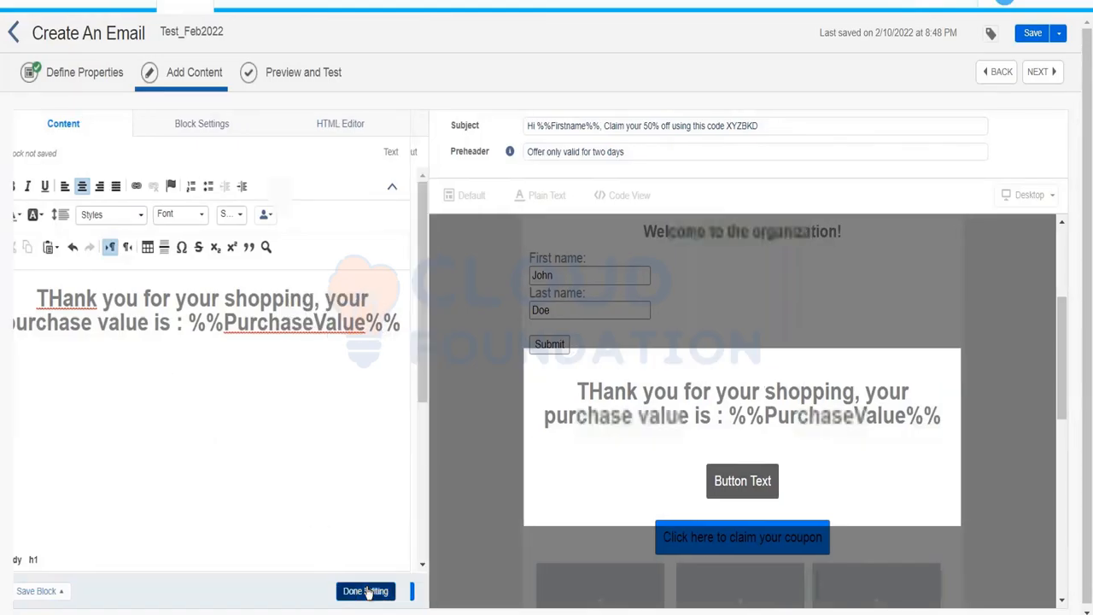
Save and preview the email per subscriber, checking purchase value 953, then return to the data extension.
click(271, 591)
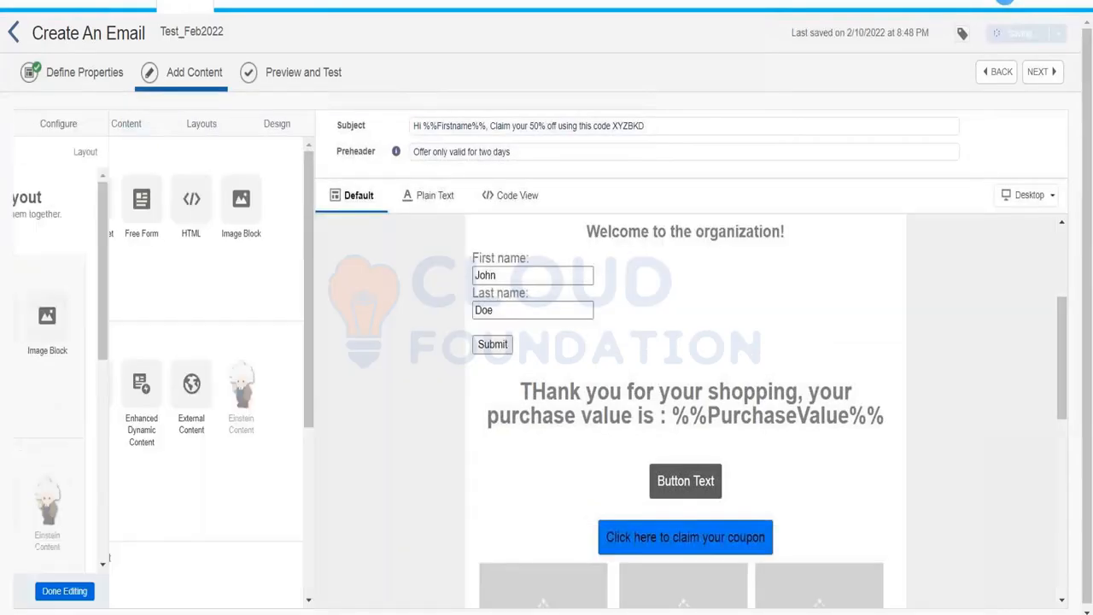
click(302, 75)
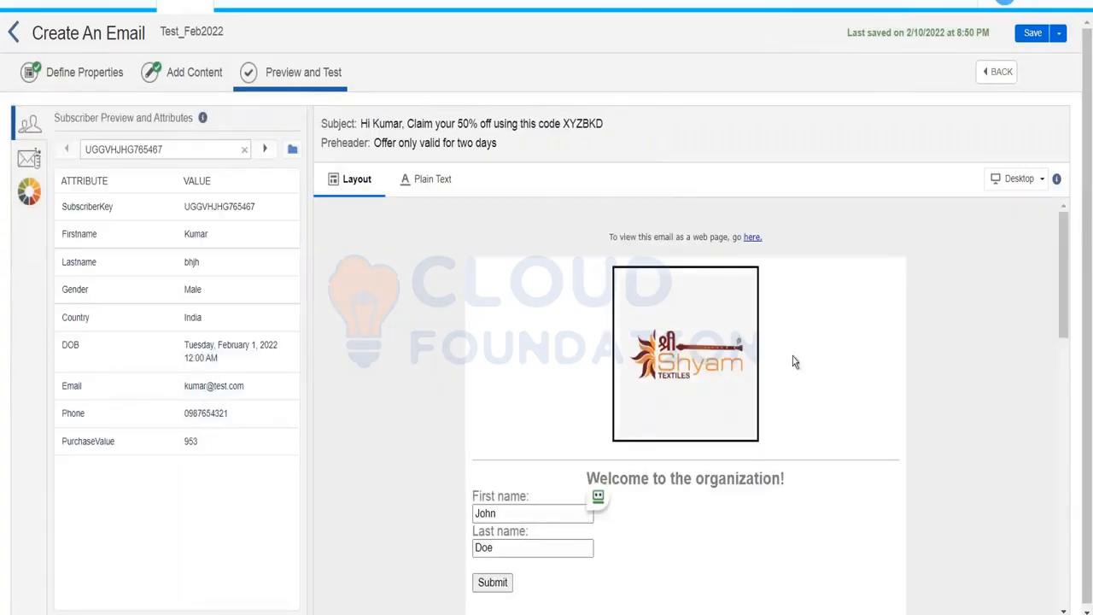
drag(1063, 273, 1065, 350)
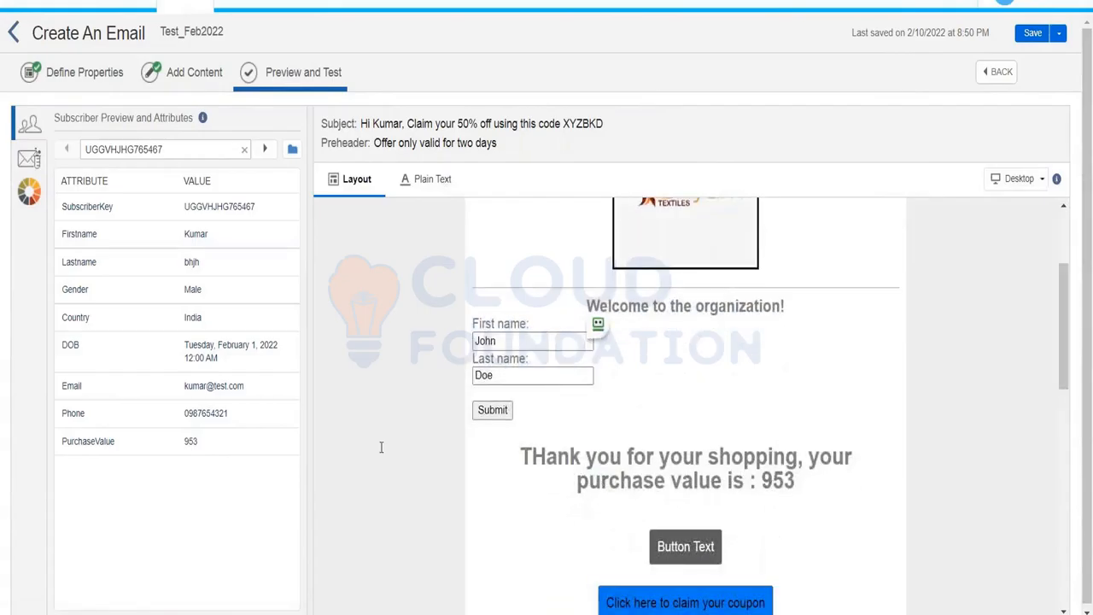
double_click(89, 443)
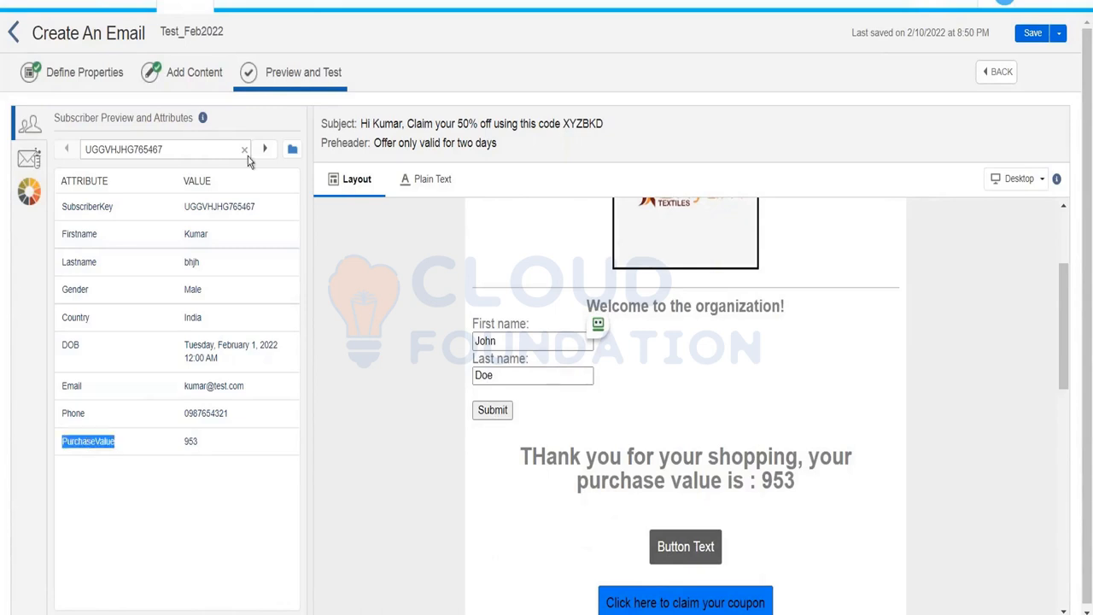
click(263, 150)
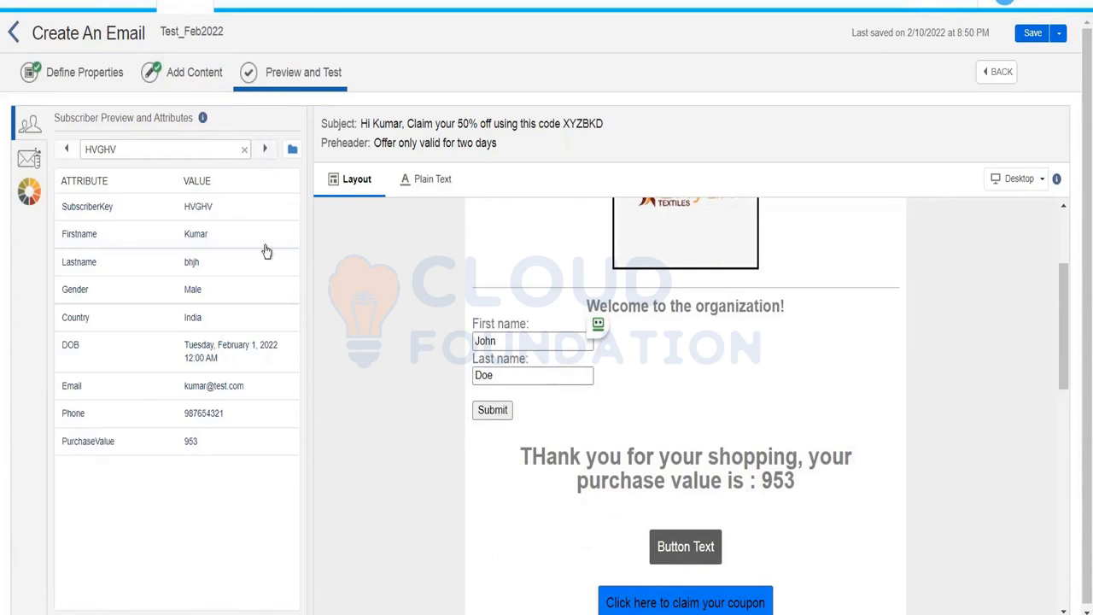
double_click(188, 442)
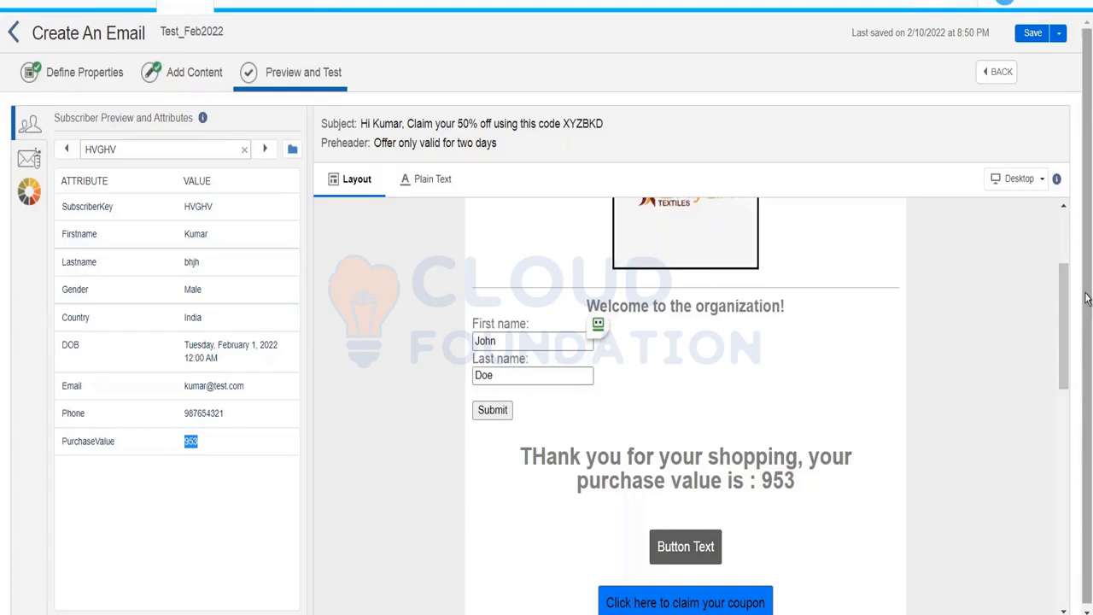
drag(1067, 299, 1069, 236)
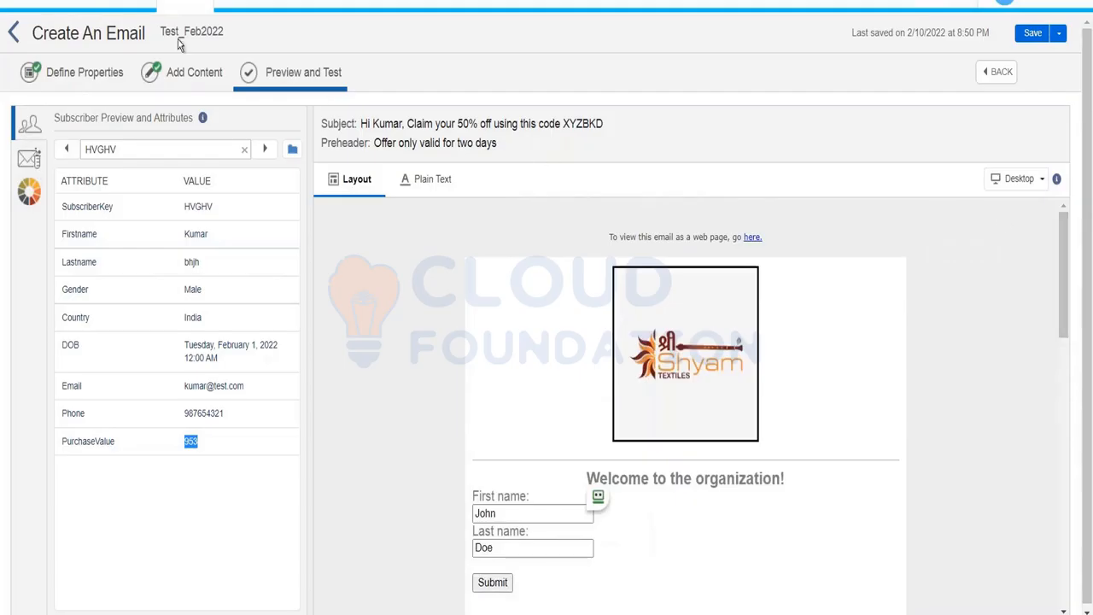
click(181, 67)
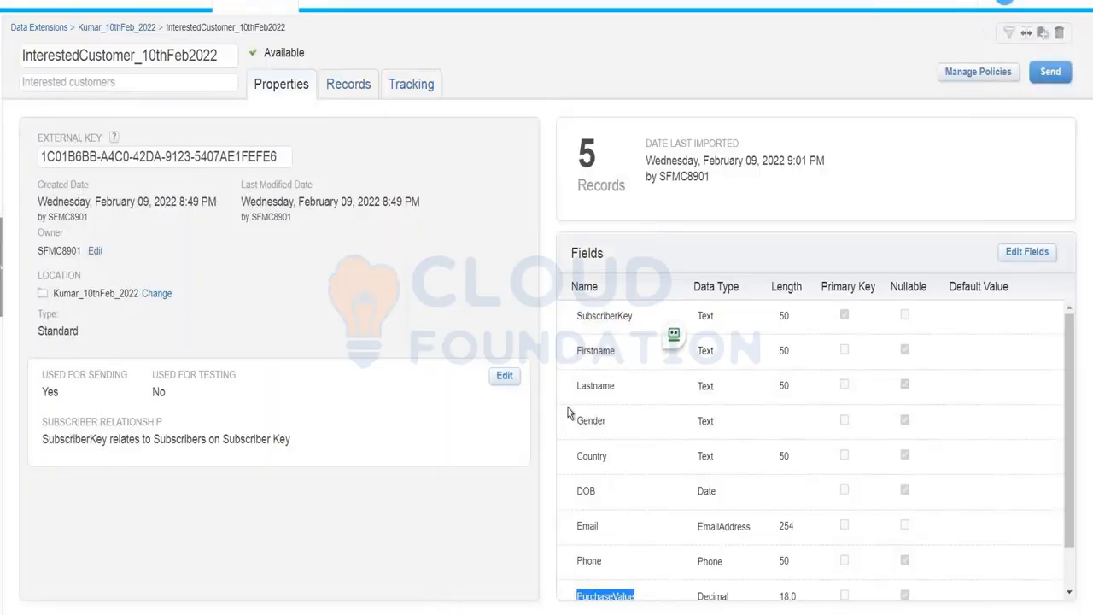
View the records stored in the InterestedCustomer_10thFeb2022 data extension.
click(339, 81)
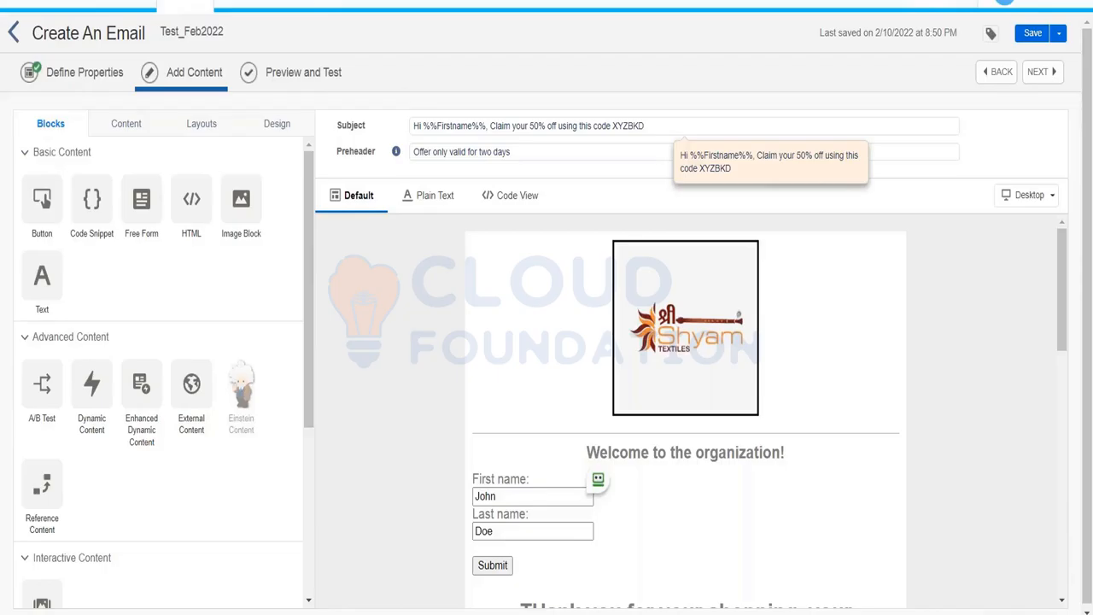
Replace the subject's Hi %%Firstname%% greeting with the opening %%=IIF(empty(Firstname).
click(475, 129)
drag(485, 126, 409, 120)
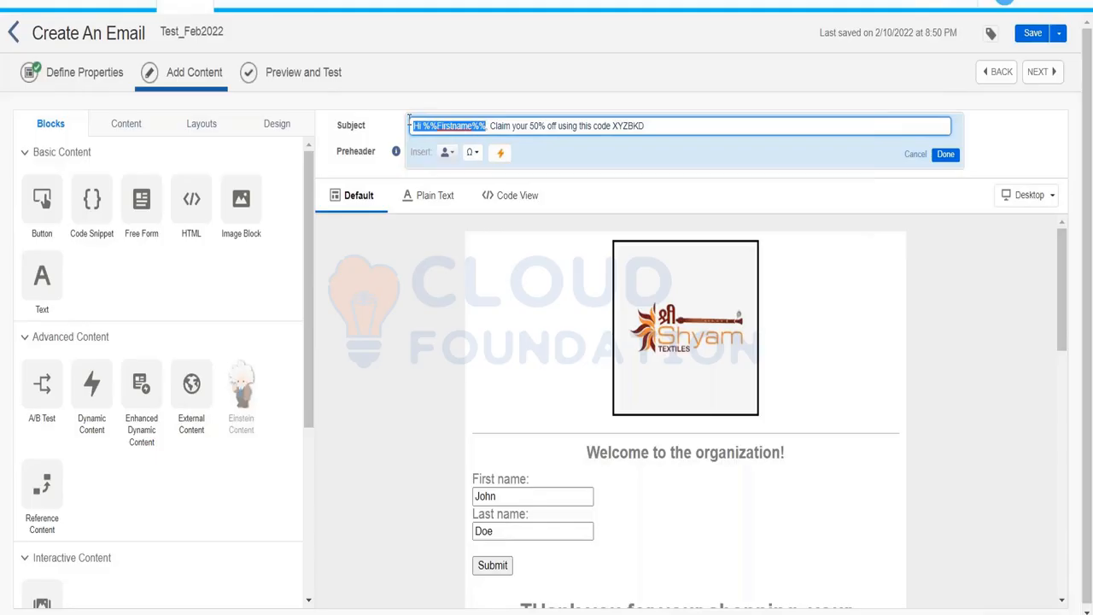
text(%%)
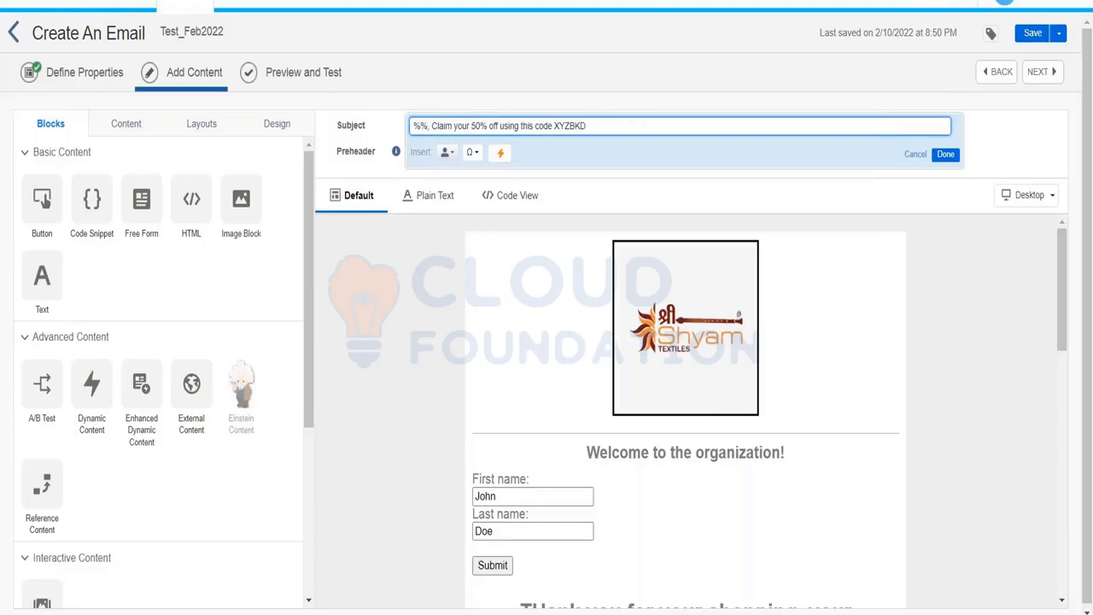
text(=)
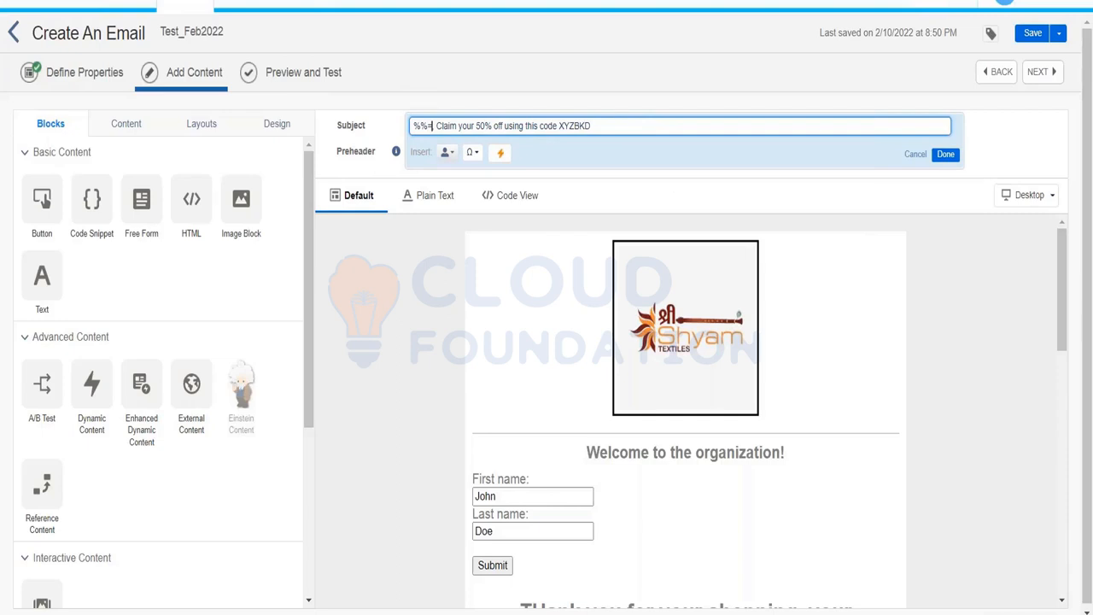
text(IIf)
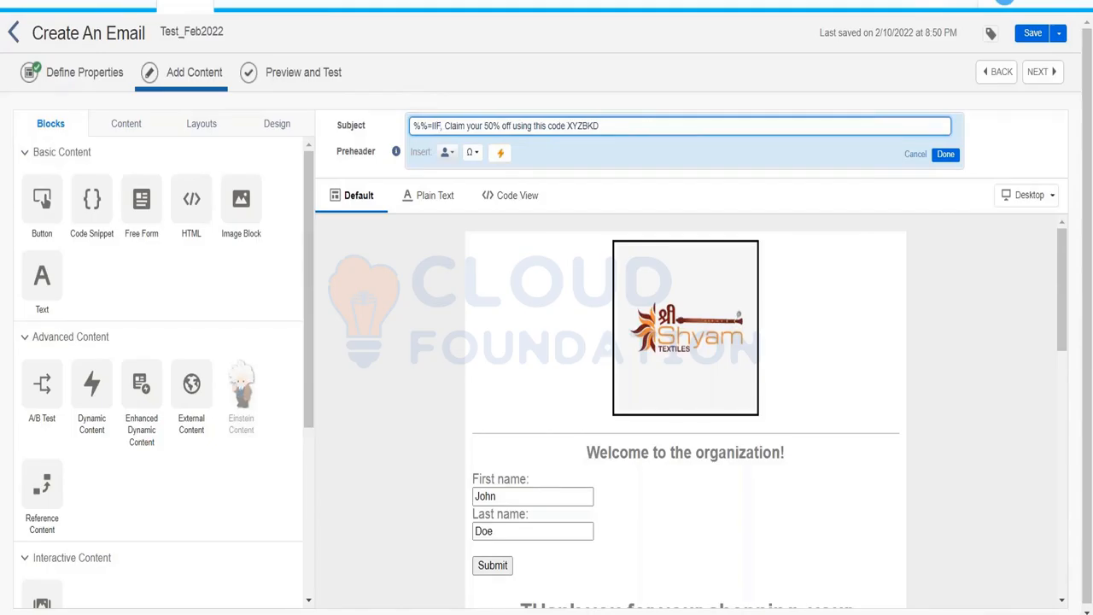
text((empty()
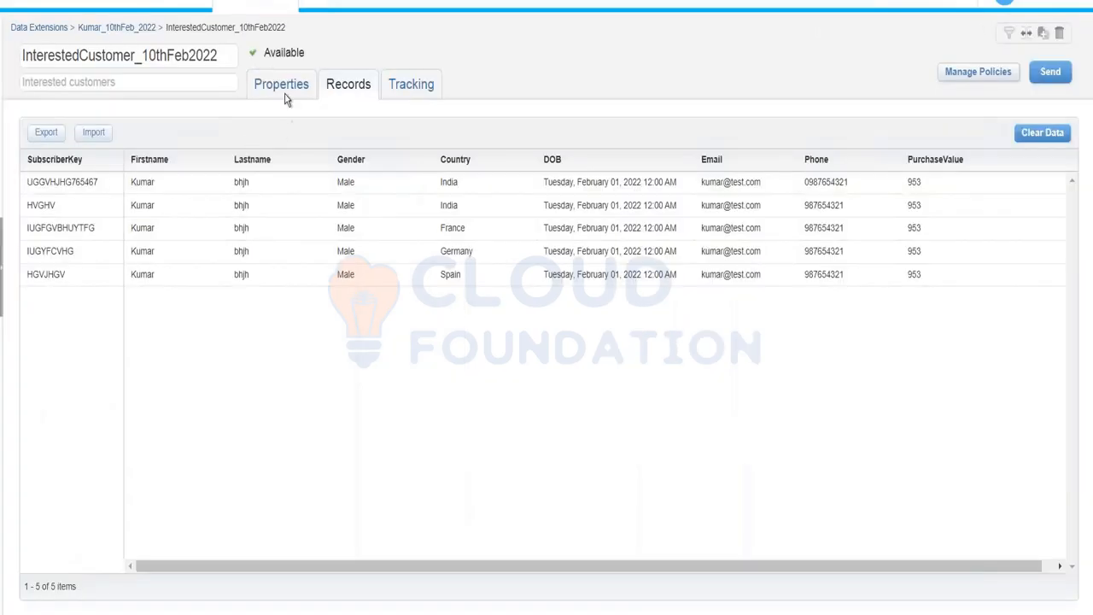
click(285, 93)
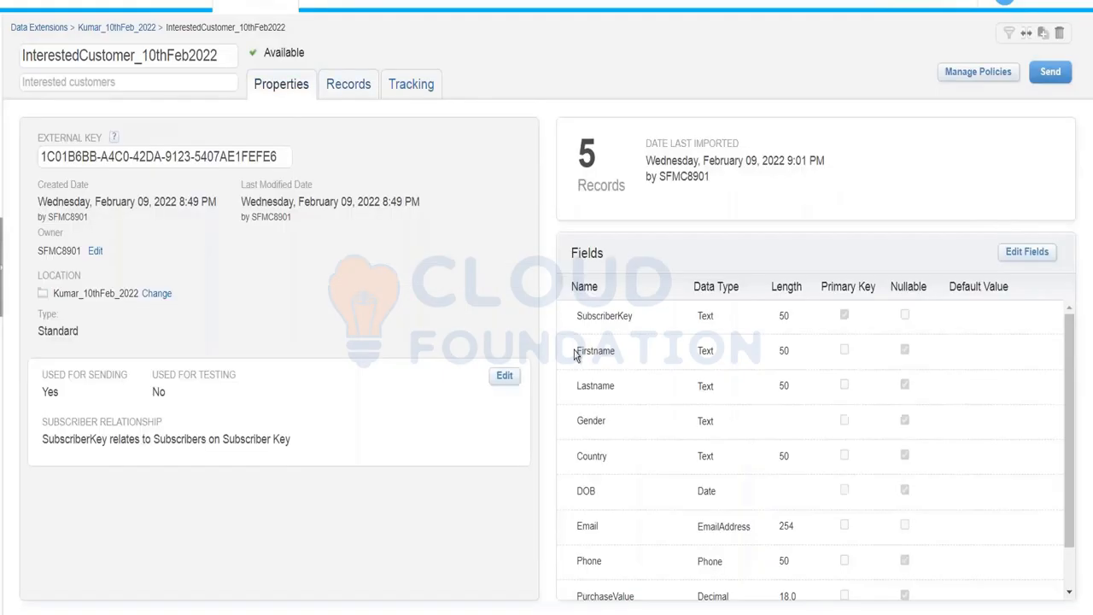
double_click(595, 351)
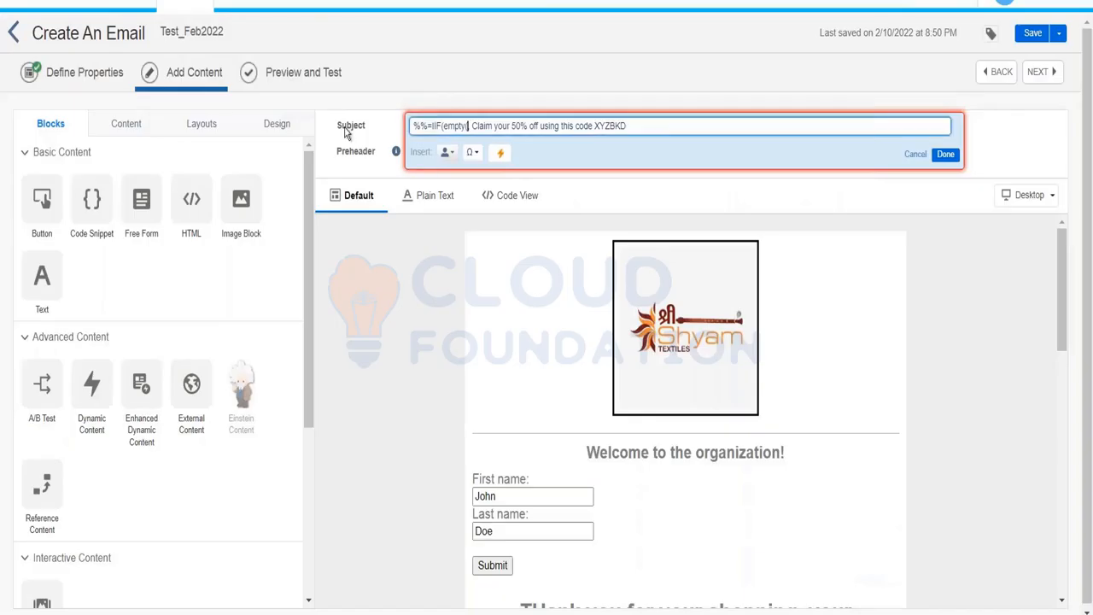
text(Firstname)
text())
click(473, 126)
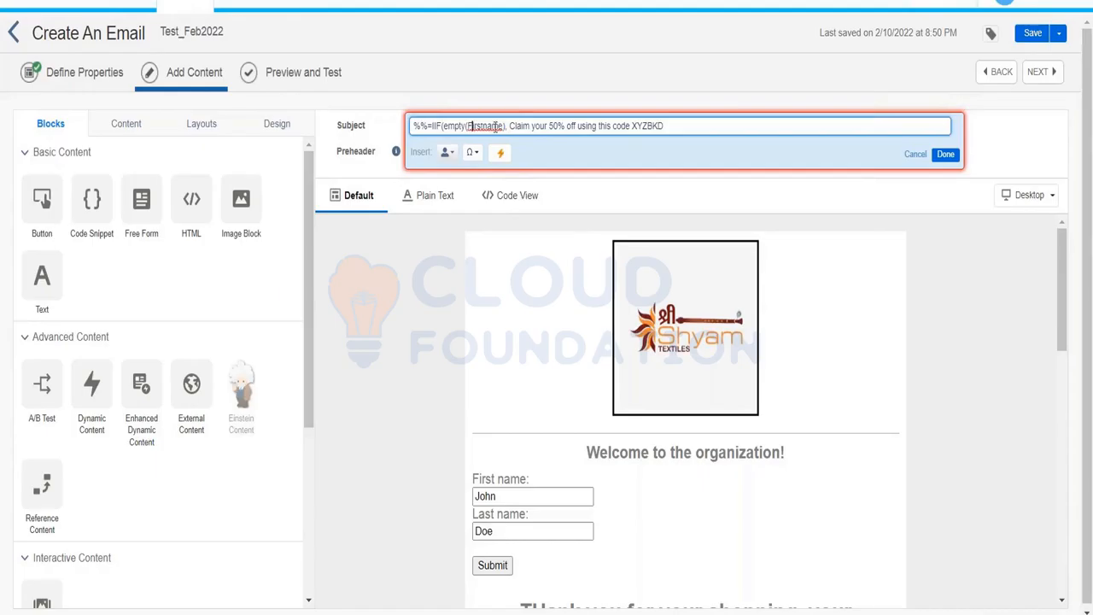
Complete the subject as %%=IIF(empty(Firstname),"Hello there",Firstname)=%%, undoing an accidental text move.
click(507, 126)
text(")
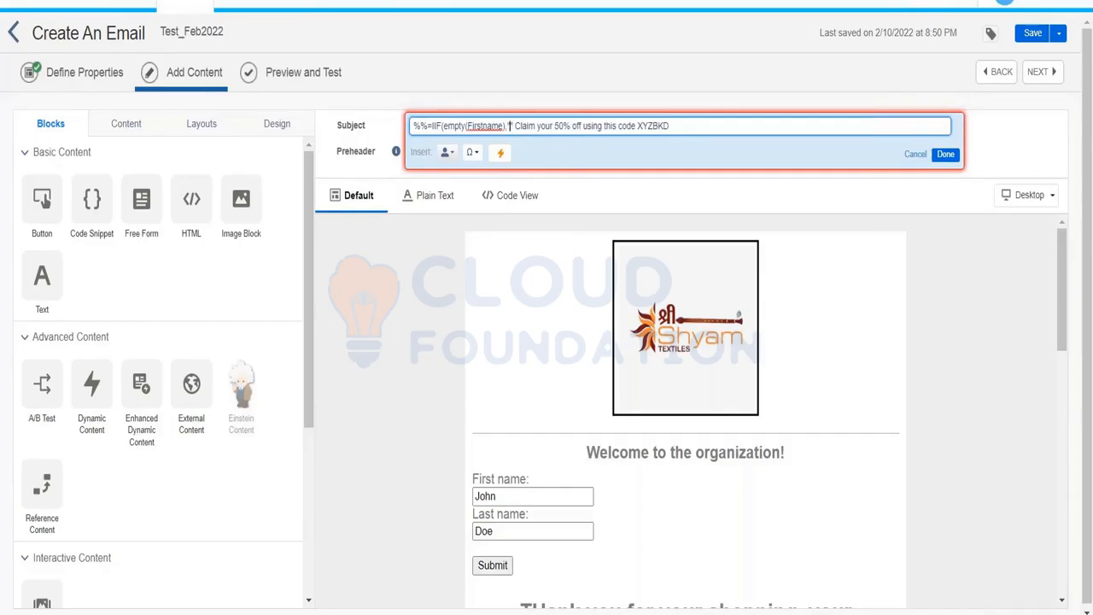
text(Hello)
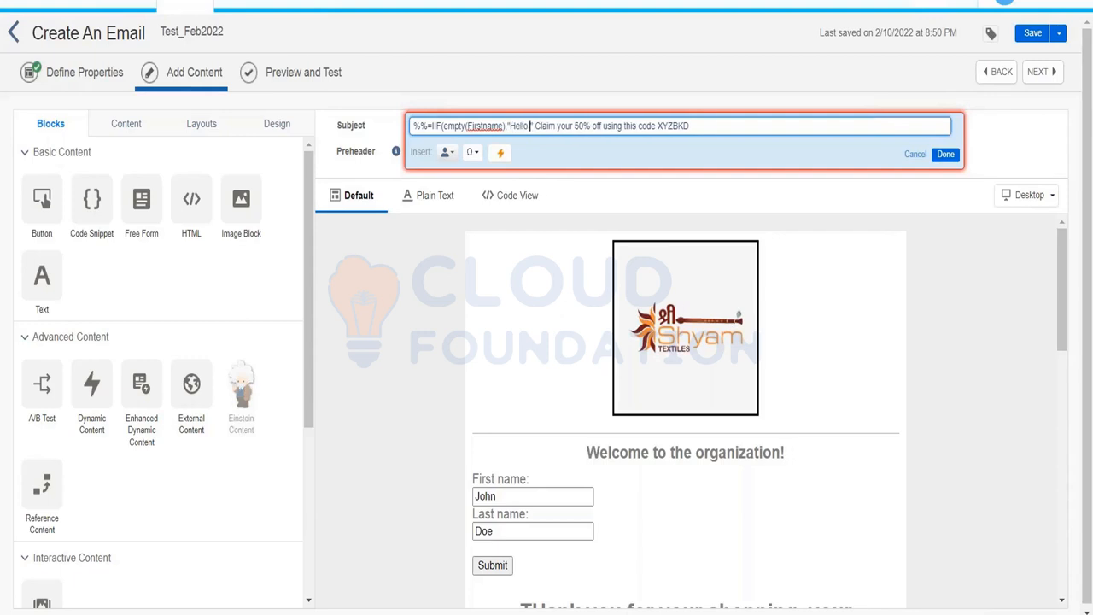
text( there)
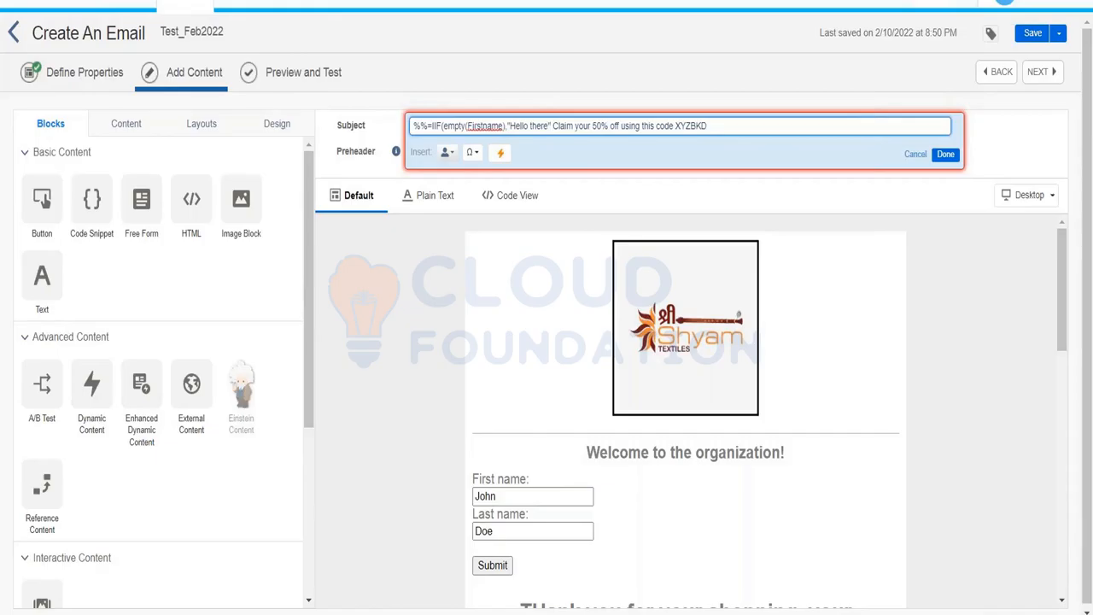
key(Left)
key(Left)
key(Left)
key(Left)
key(Left)
key(Left)
key(Left)
key(Left)
key(Left)
text(,)
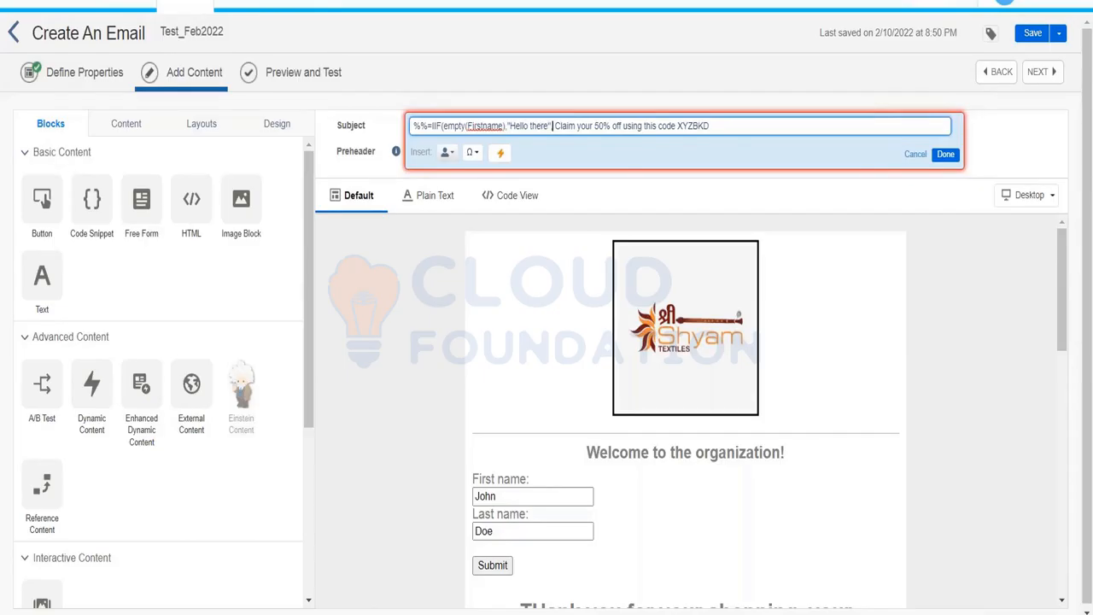
text(Firstname)
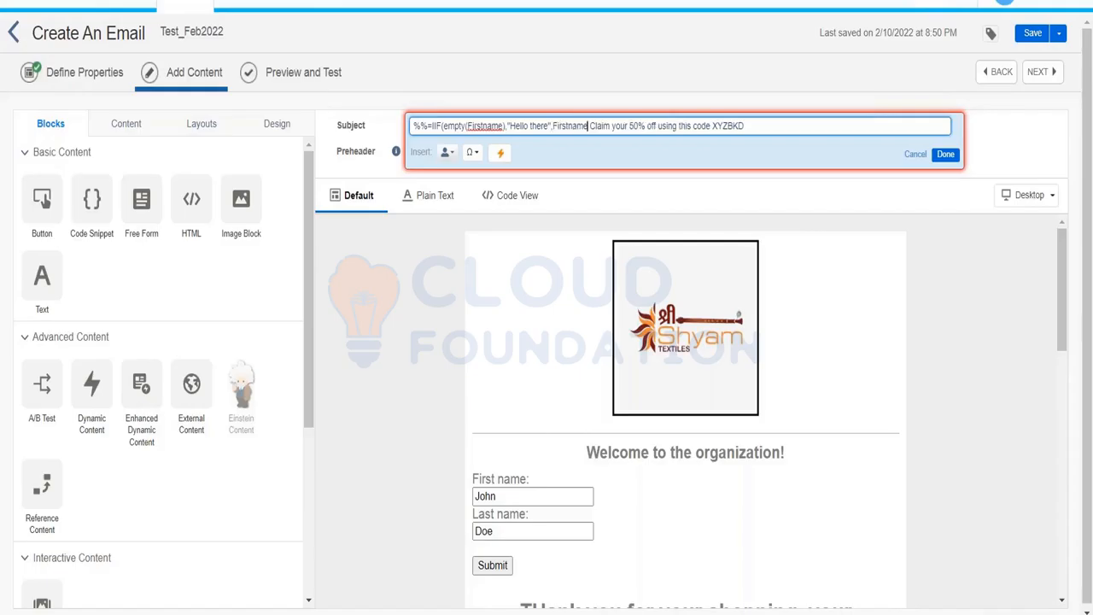
text())
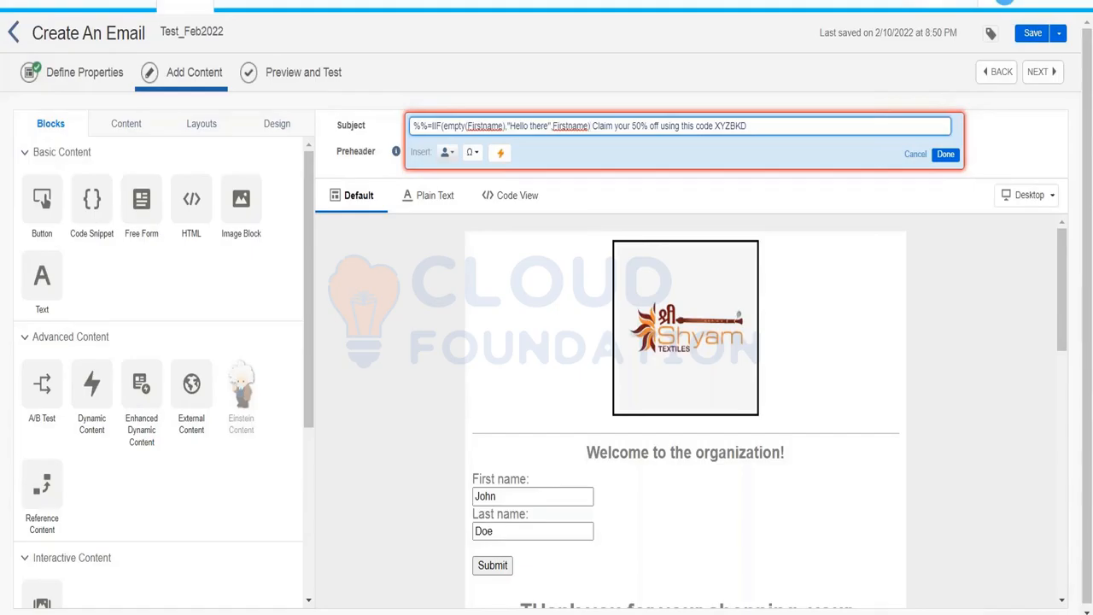
text(=%%,)
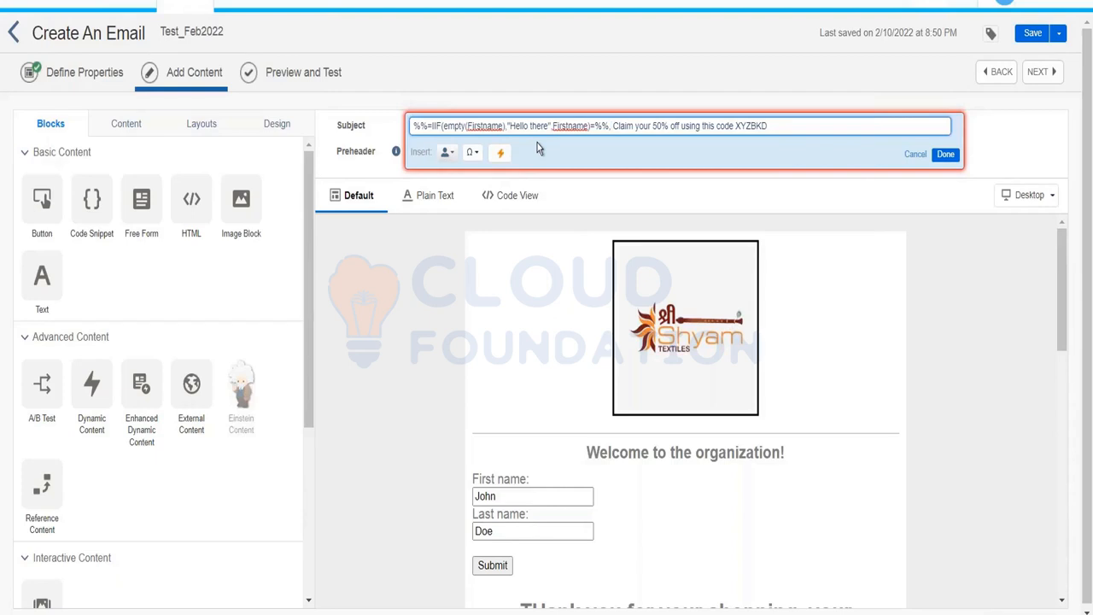
key(BackSpace)
drag(506, 127, 547, 127)
key(ctrl+z)
click(571, 128)
Confirm the IIF subject, preview it resolving to the subscriber's first name, and open Contact Builder.
click(946, 154)
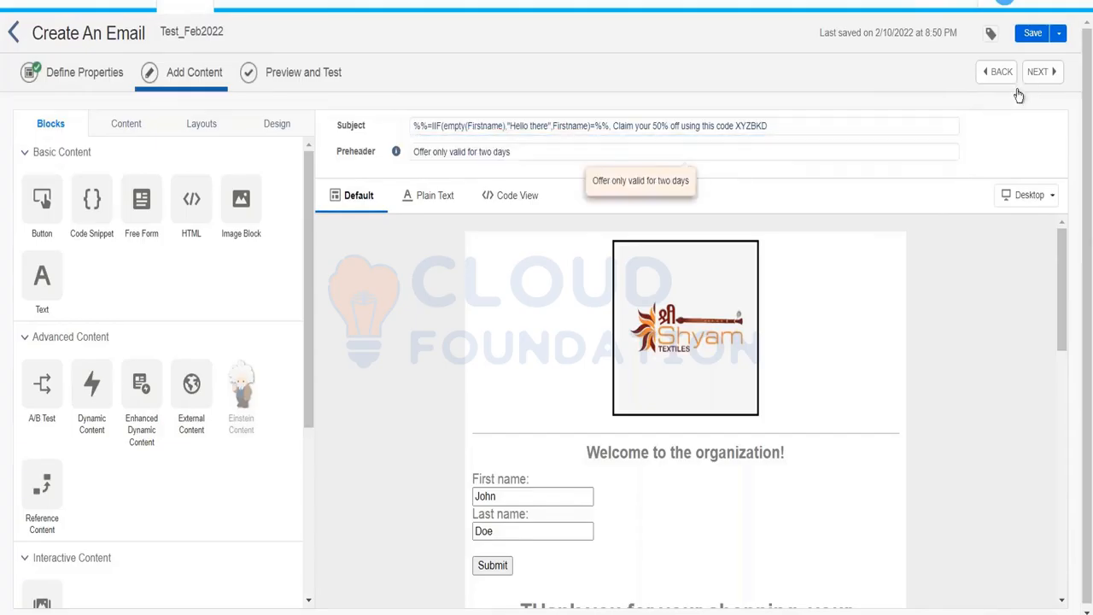
click(300, 75)
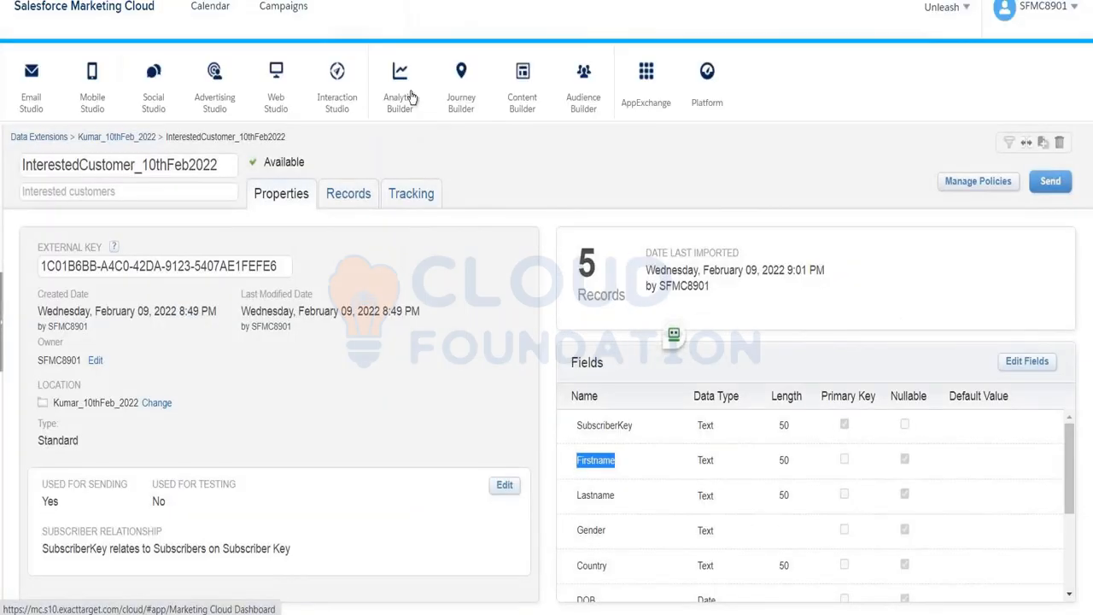
mouse_move(583, 81)
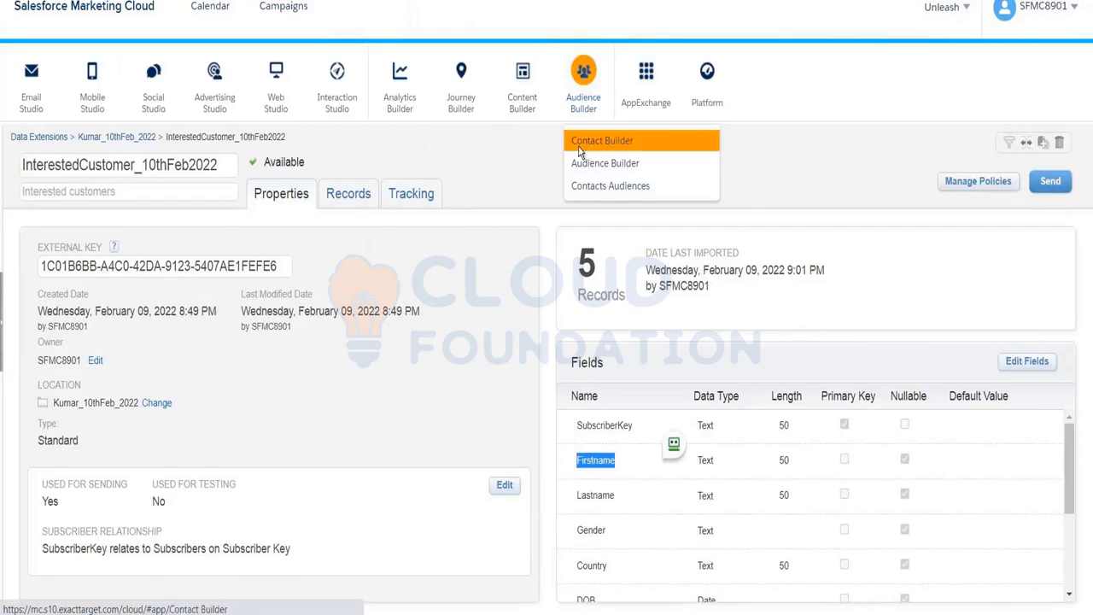
click(586, 150)
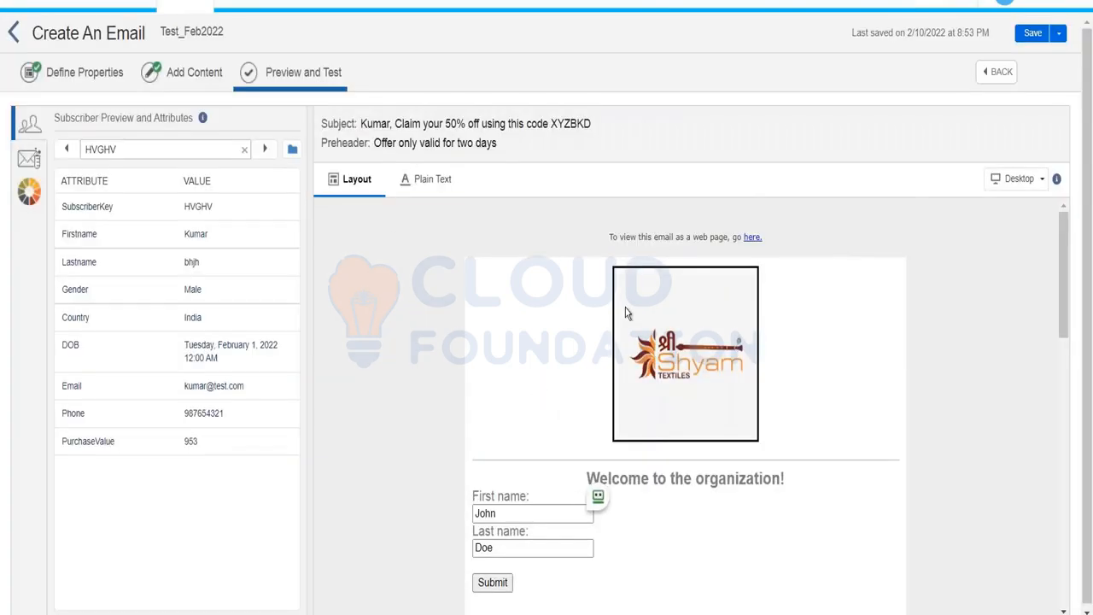
Scroll up and down through the personalized email preview to check the rendered content.
scroll(685, 402, down, 2)
scroll(598, 495, down, 6)
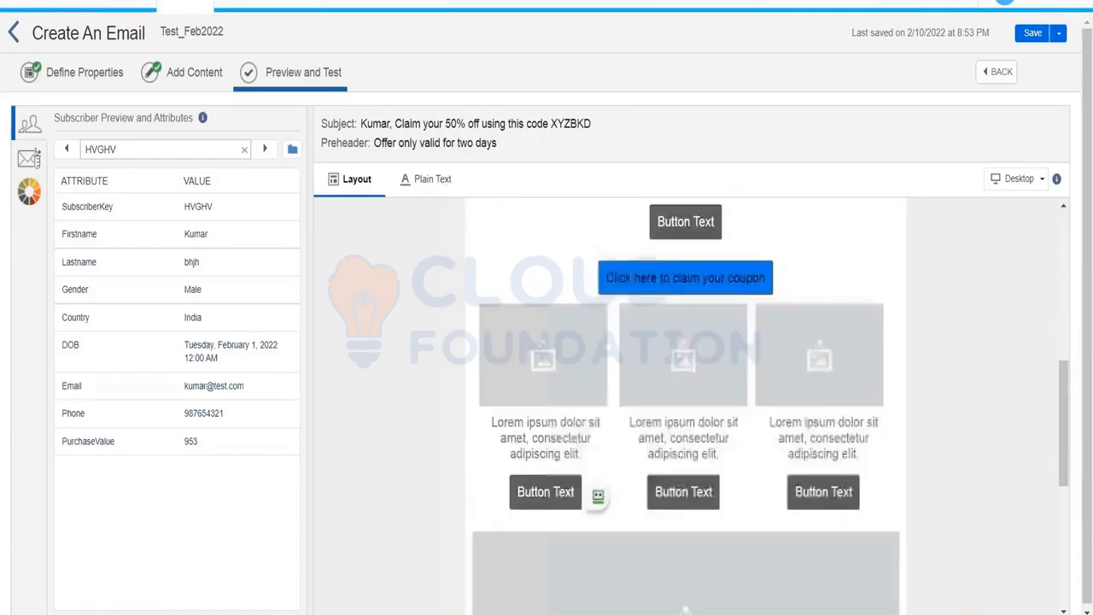
scroll(685, 401, up, 10)
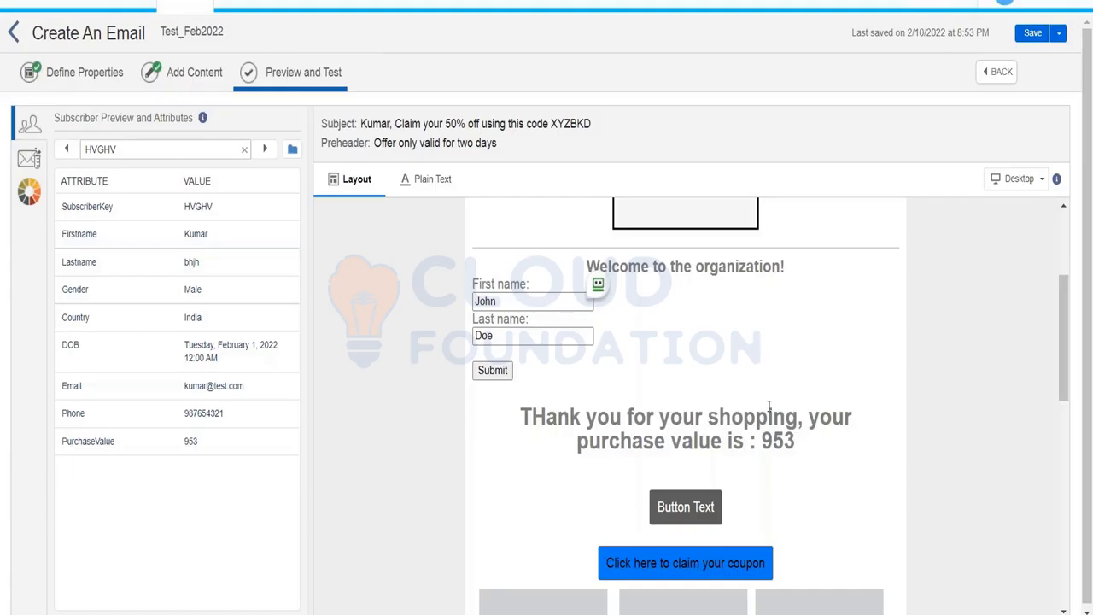
scroll(769, 407, up, 3)
scroll(769, 406, down, 2)
scroll(769, 407, up, 3)
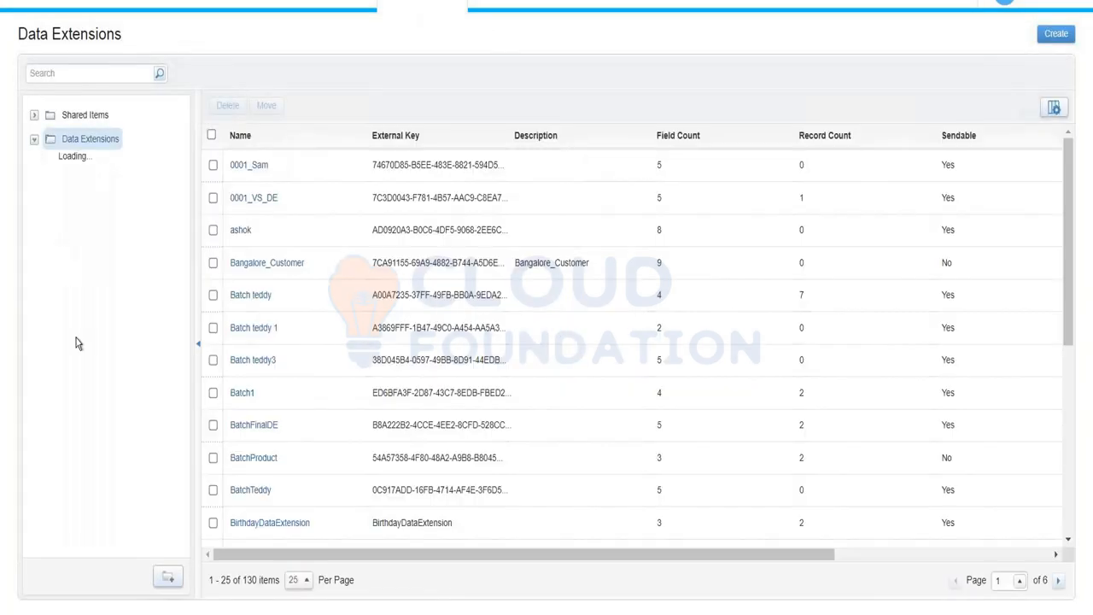
In the 10th Feb 2022 folder, open the InterestedCustomer_10thFeb2022 data extension.
scroll(89, 430, down, 8)
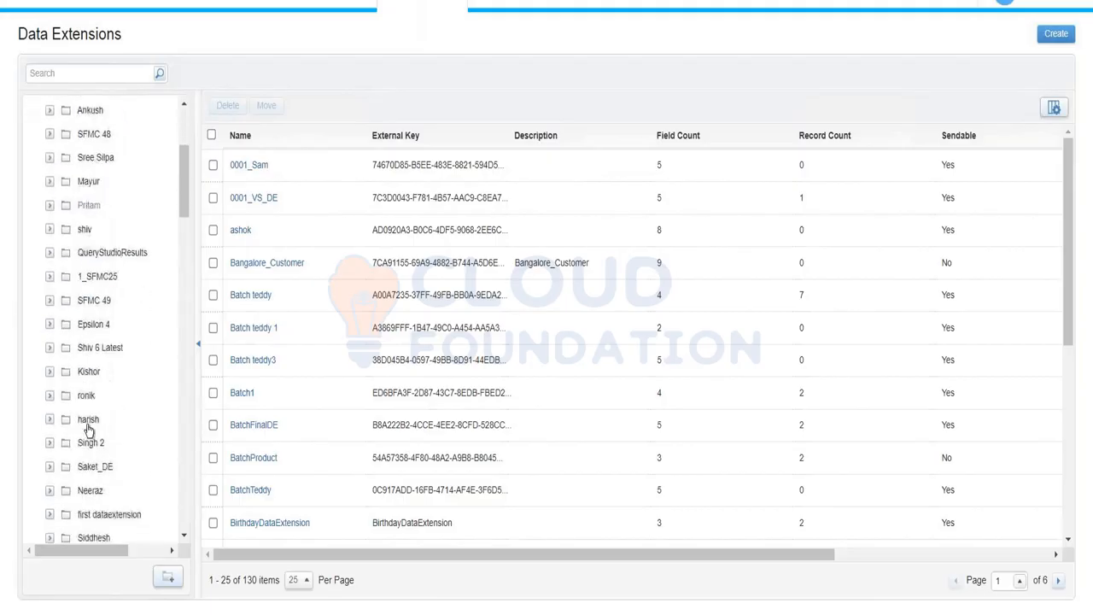
scroll(89, 429, down, 20)
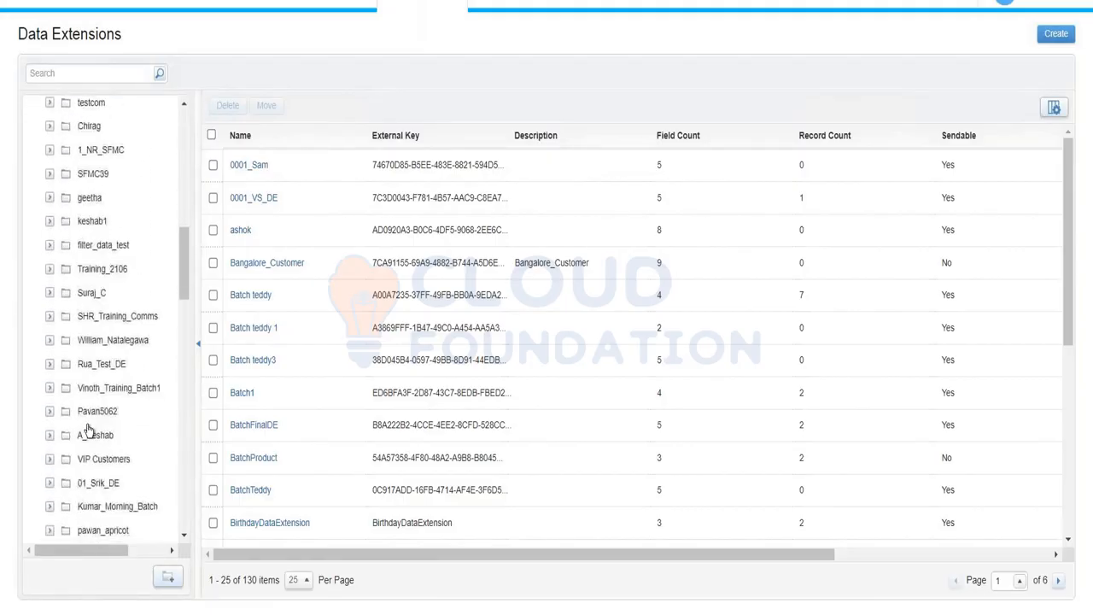
scroll(89, 429, down, 6)
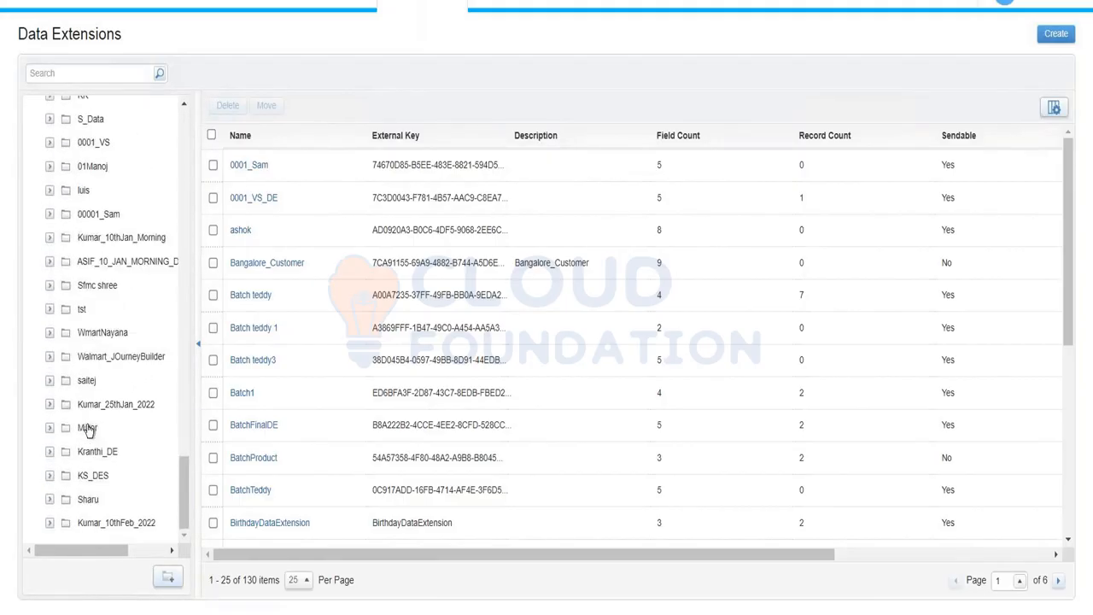
click(114, 522)
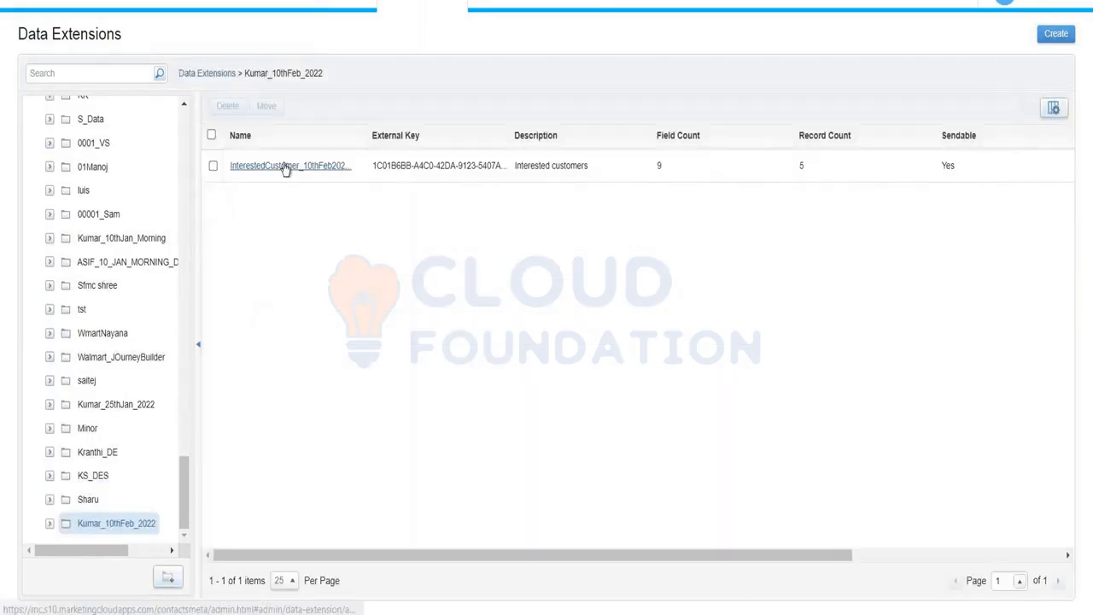
click(285, 167)
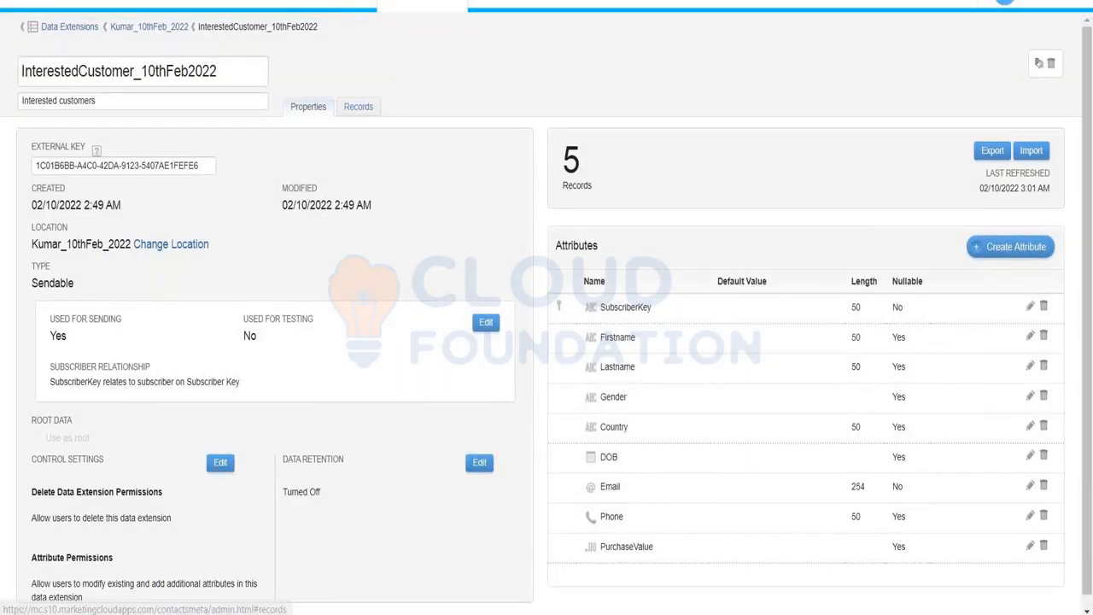
Add a new record with a subscriber key, blank first name, gender Male and country Russia.
click(358, 106)
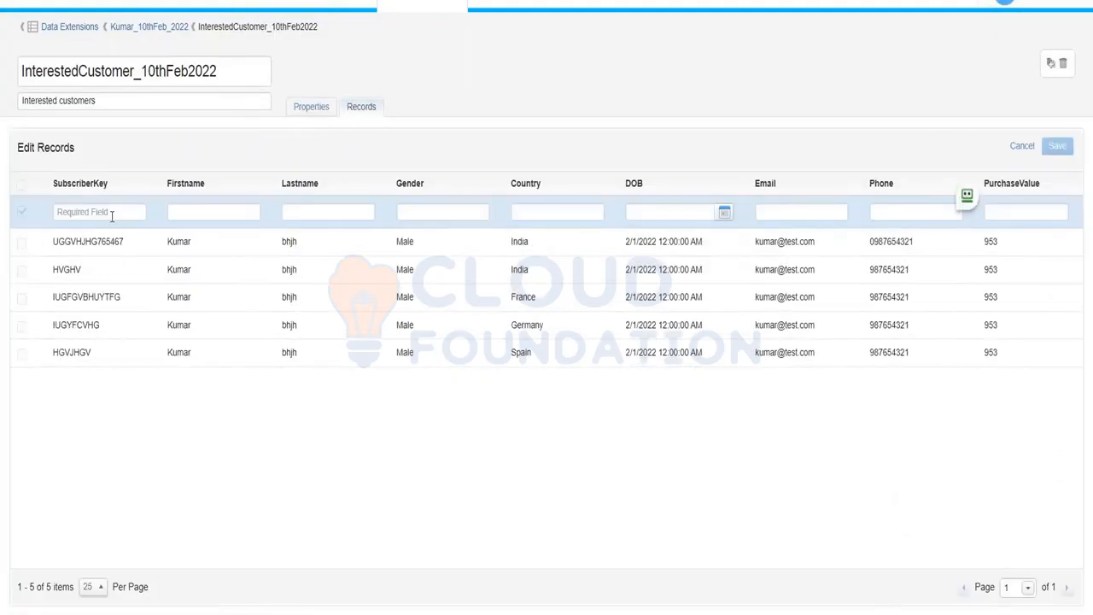
click(111, 214)
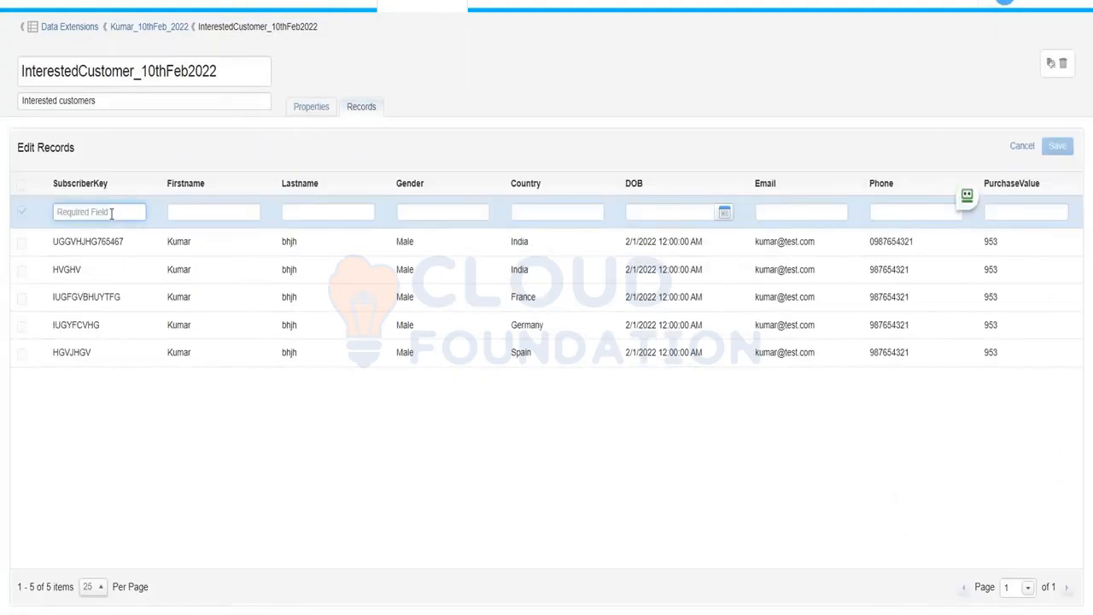
text(IUGFCVHJJH)
key(Tab)
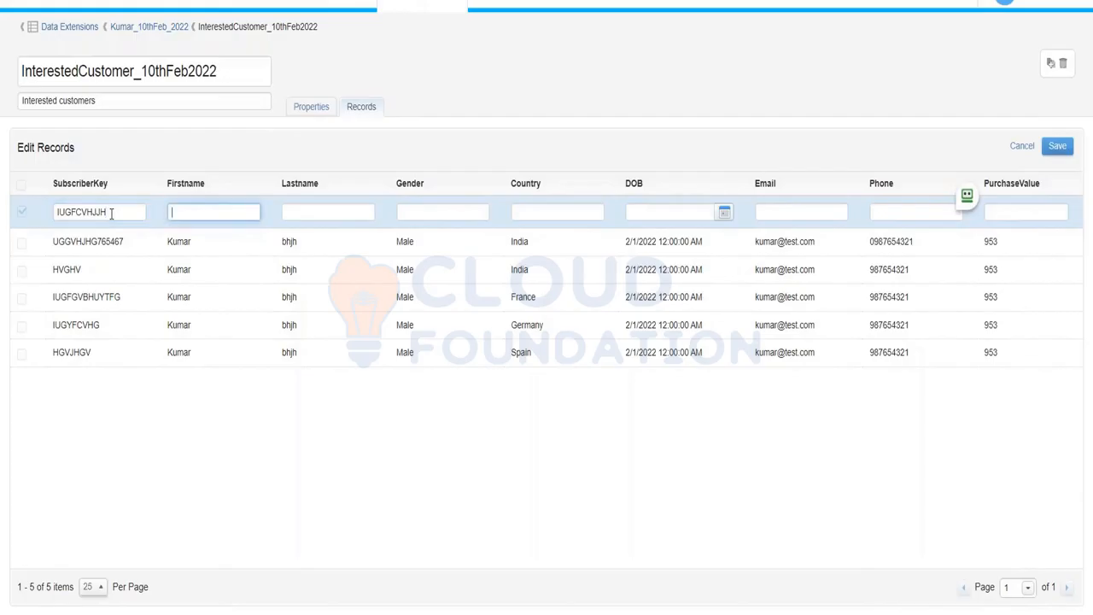
key(Tab)
key(Tab)
text(Malw)
key(Tab)
click(454, 212)
key(BackSpace)
text(e)
click(551, 212)
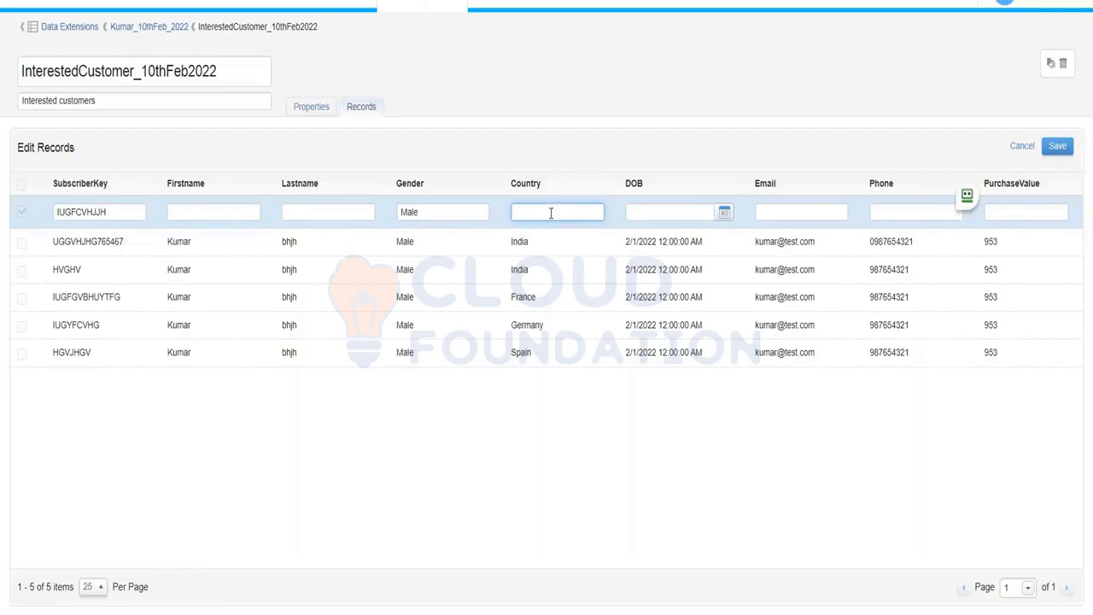
text(Russia)
Set DOB to 1 Feb 2022, fill in e-mail and phone, PurchaseValue 451, and save.
click(723, 213)
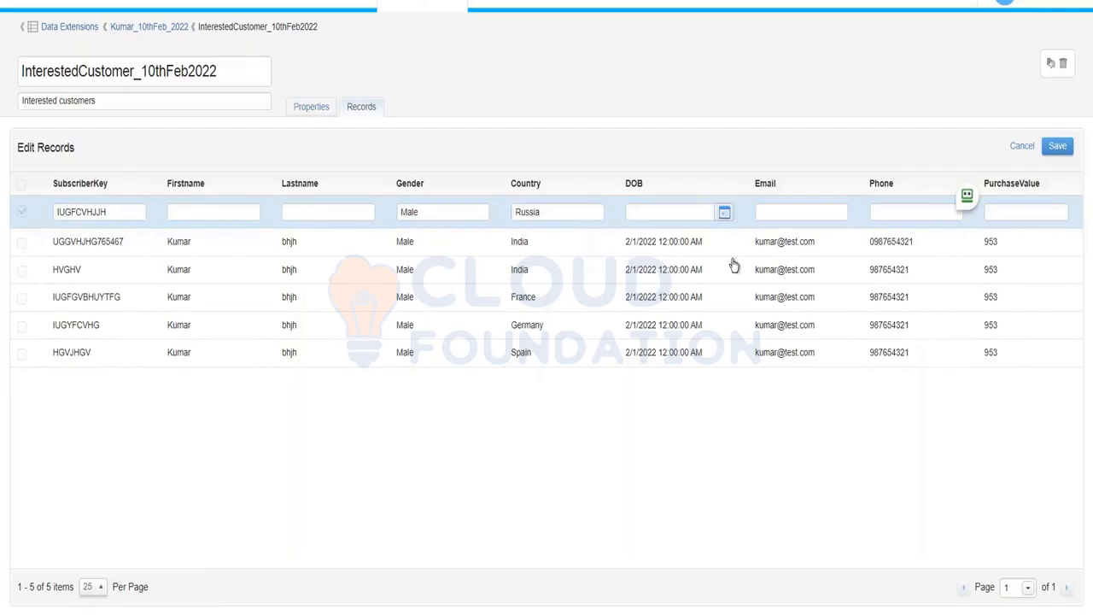
click(679, 212)
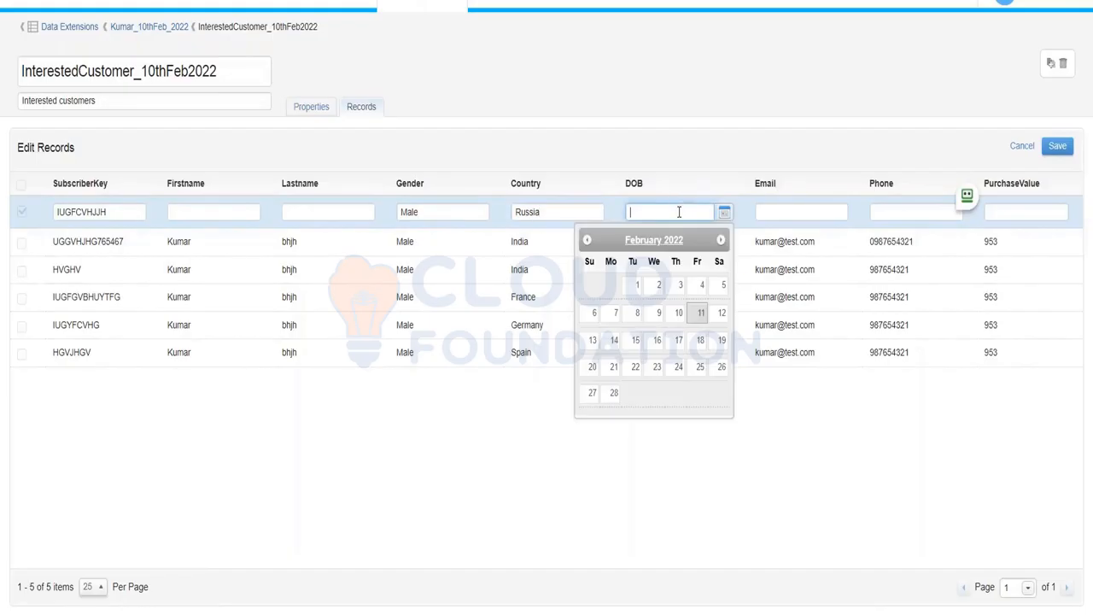
click(637, 285)
click(795, 212)
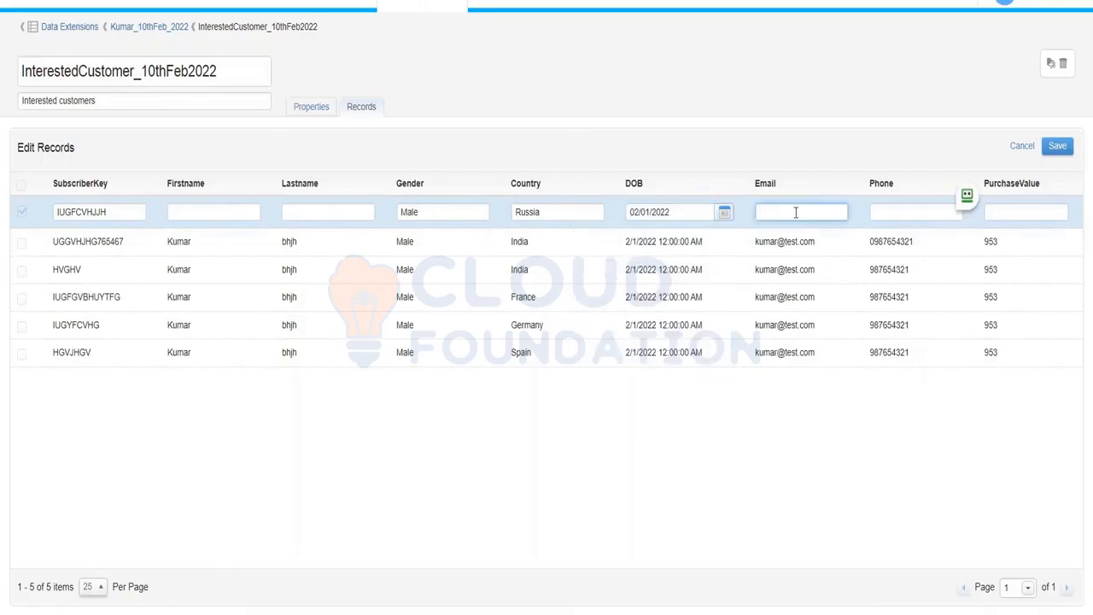
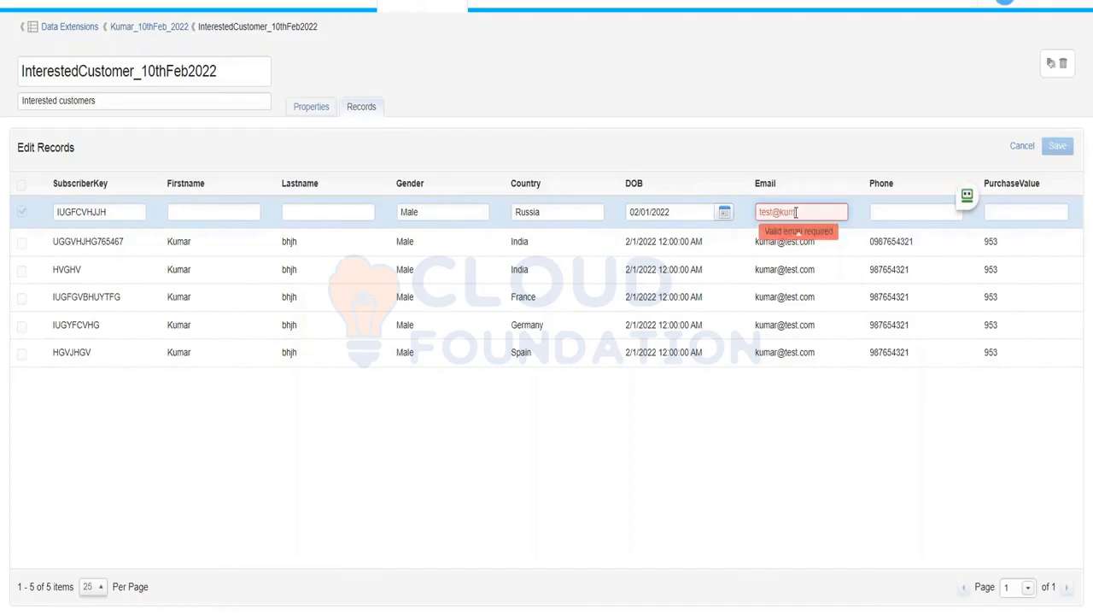
key(Tab)
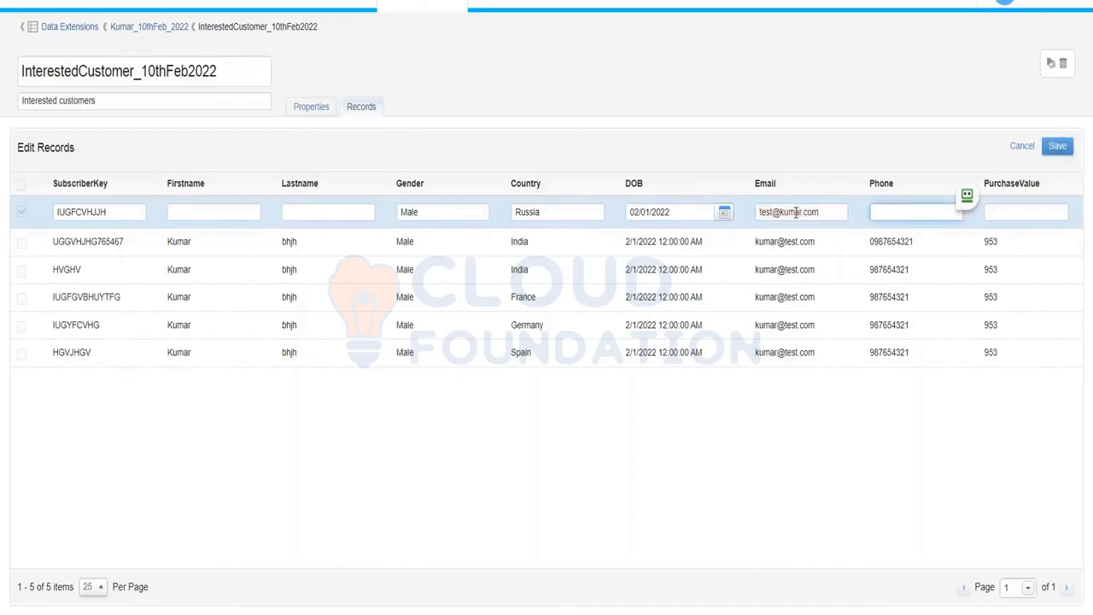
key(Tab)
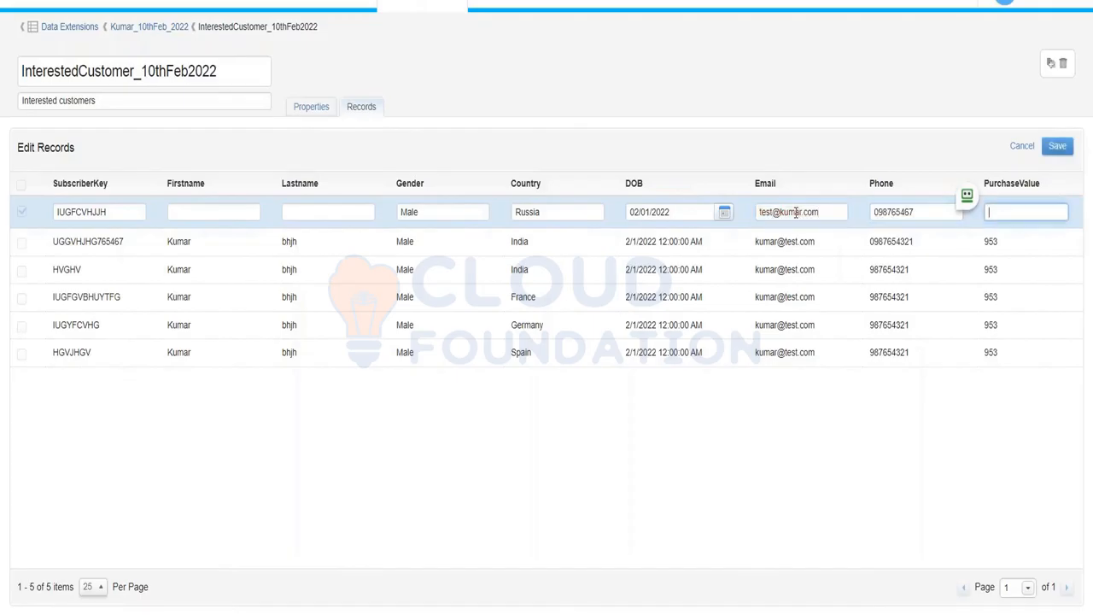
click(1058, 146)
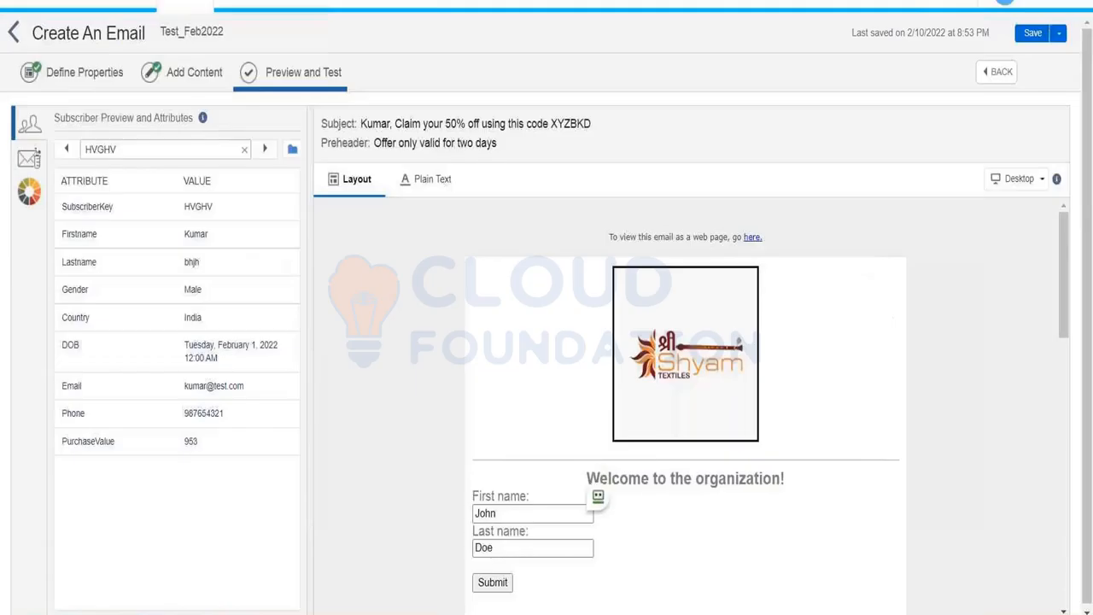
Choose InterestedCustomer_10thFeb2022 in the Kumar_10thFeb_2022 folder as the preview subscriber source.
click(292, 149)
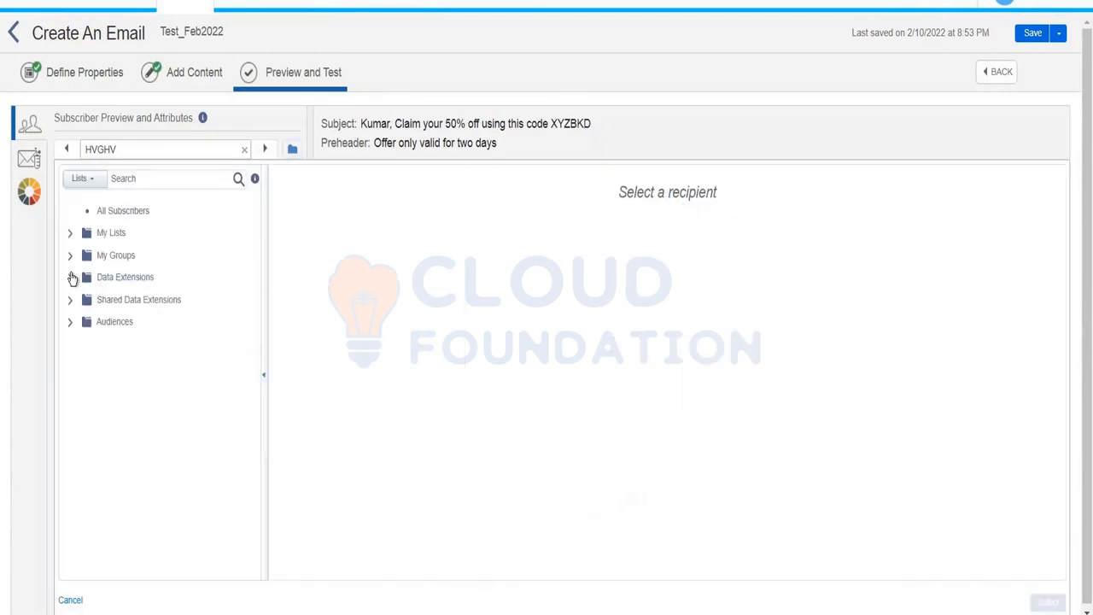
click(72, 278)
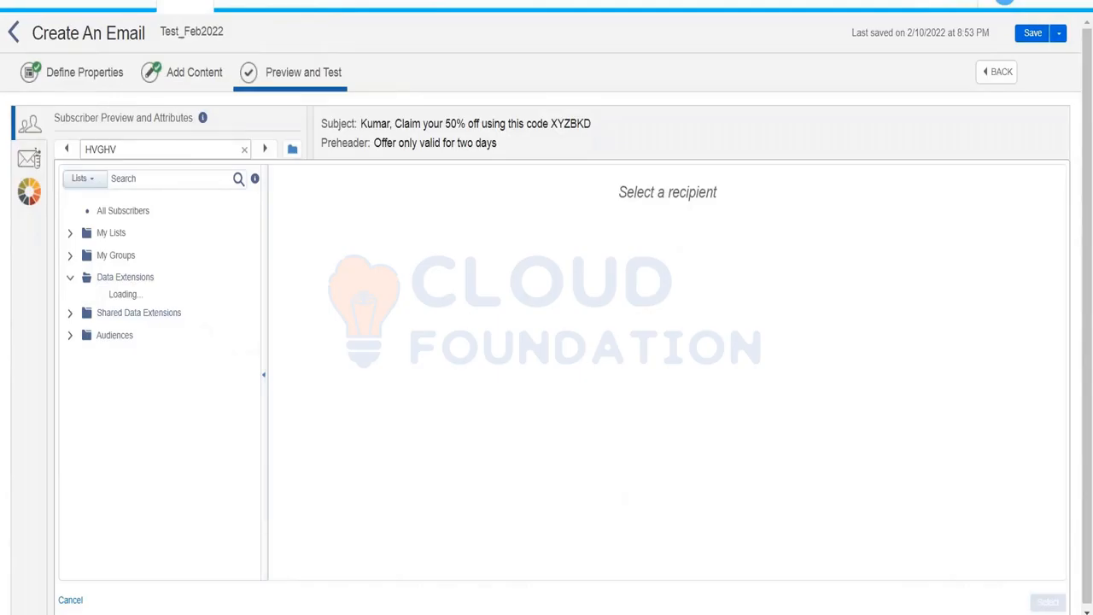
drag(247, 273, 212, 390)
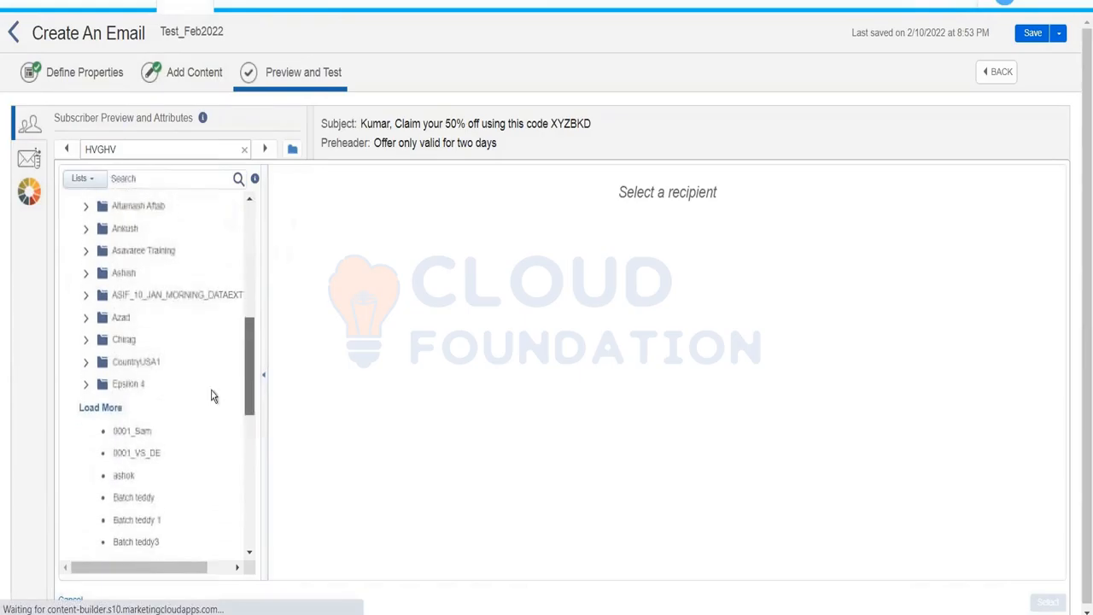
click(118, 405)
drag(247, 328, 247, 400)
click(176, 321)
click(187, 343)
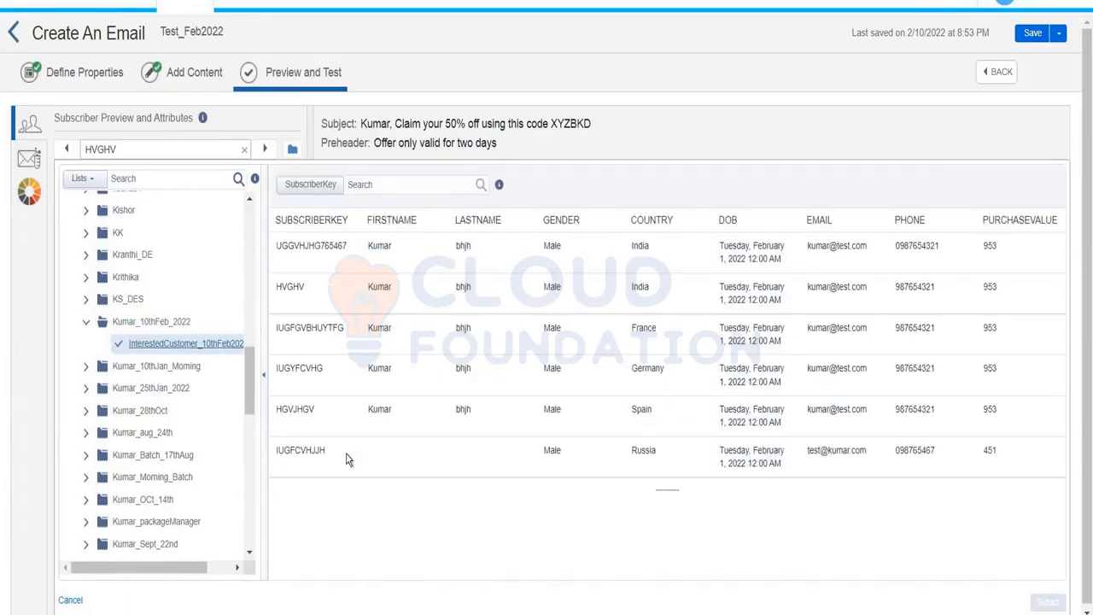
Preview the email for the Russian subscriber without a first name, then return to content editing.
click(498, 470)
click(1047, 602)
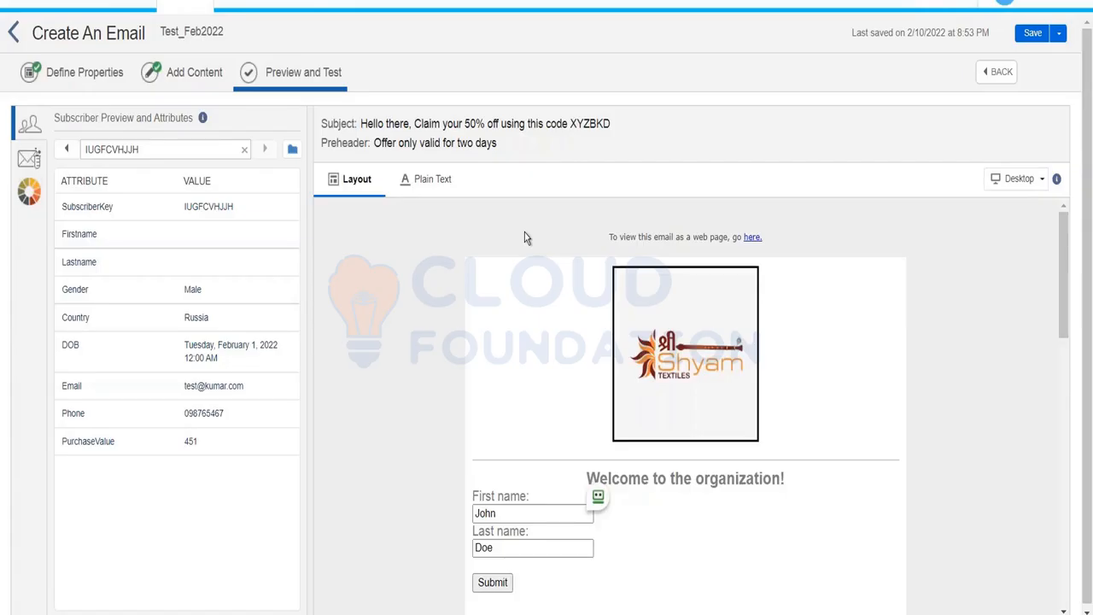
click(210, 76)
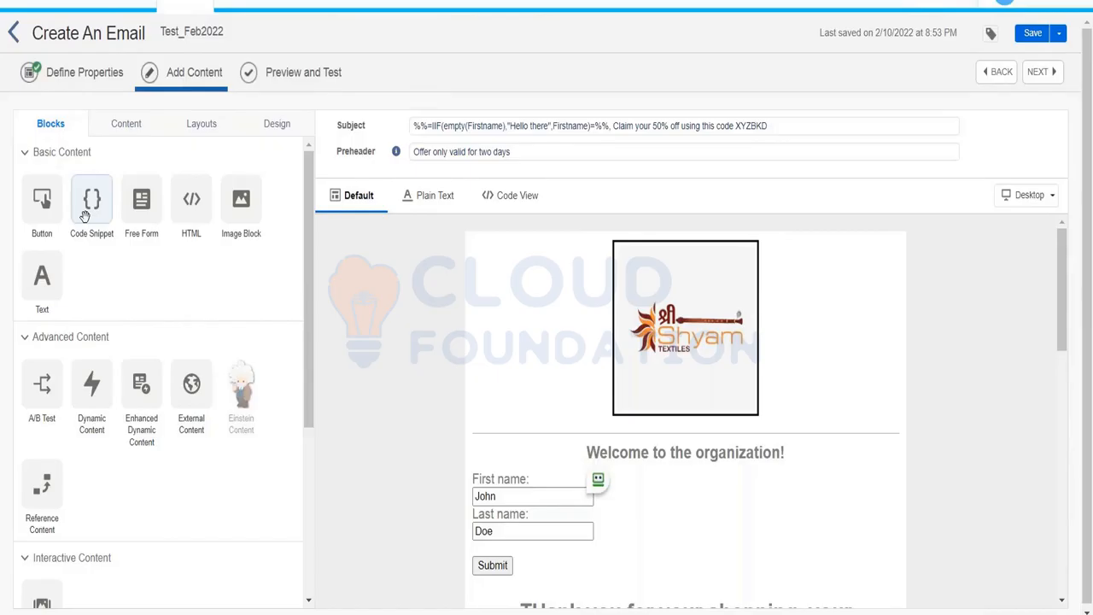
Place a Code Snippet block above the logo image and open its empty code editor.
drag(85, 219, 613, 226)
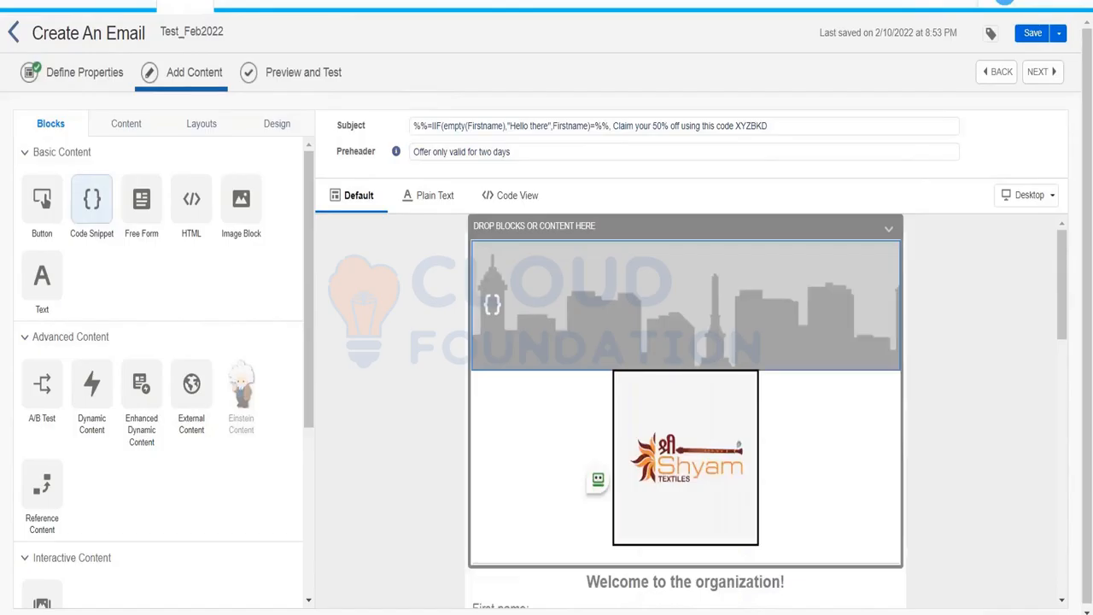
click(700, 306)
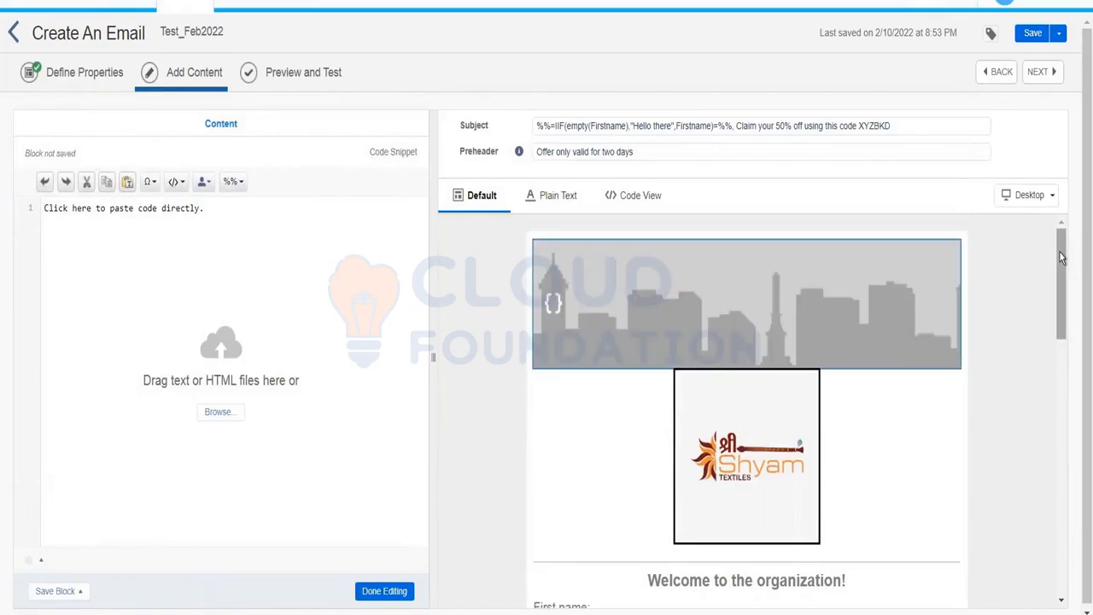
scroll(1063, 282, down, 2)
scroll(1066, 300, down, 3)
scroll(1065, 300, up, 3)
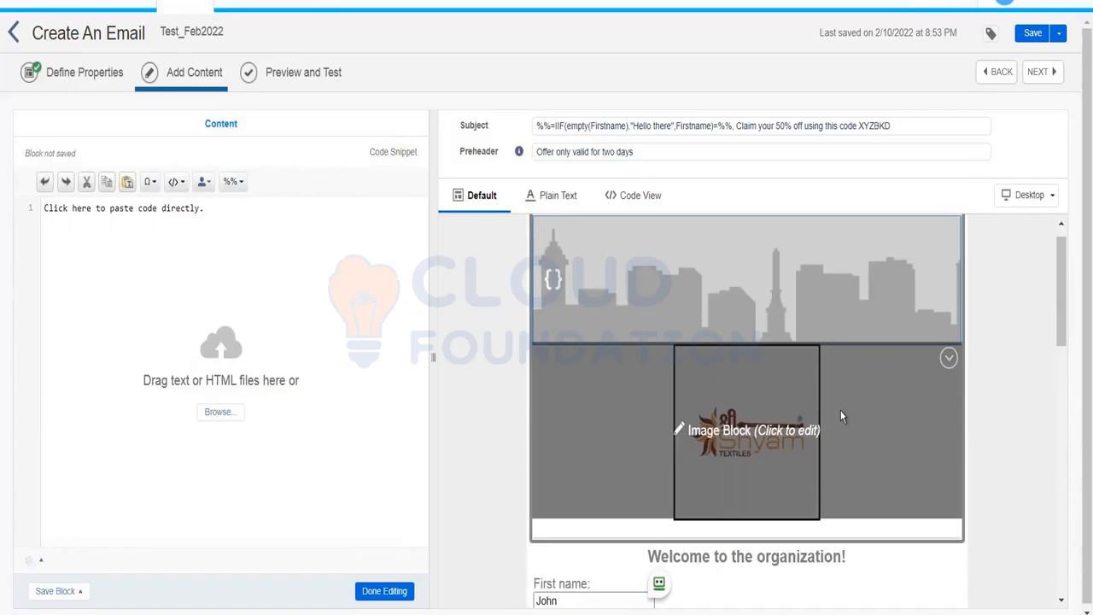
click(312, 260)
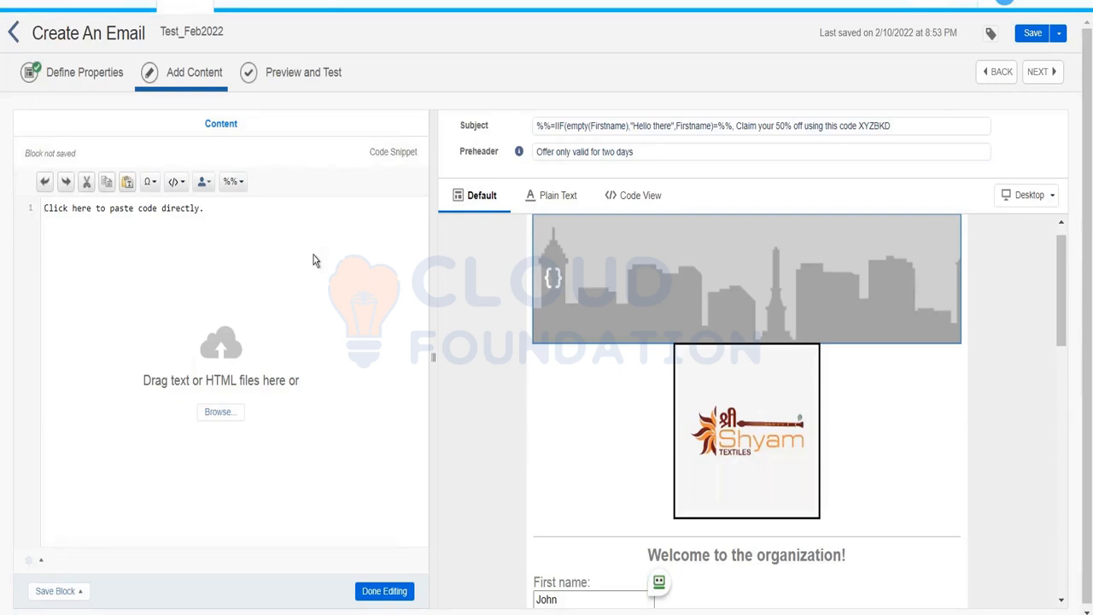
text(%)
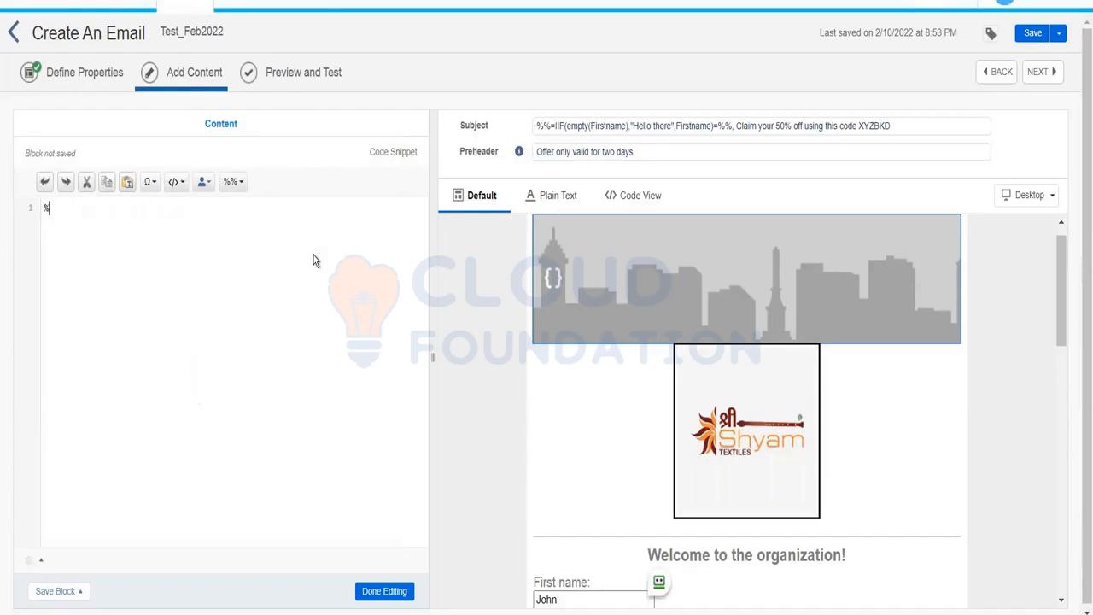
text(%[)
text(]%%)
key(Left)
key(Left)
key(Left)
key(Return)
key(Return)
key(Return)
key(Return)
key(Up)
key(Up)
key(Down)
key(Down)
key(Up)
key(Up)
key(Down)
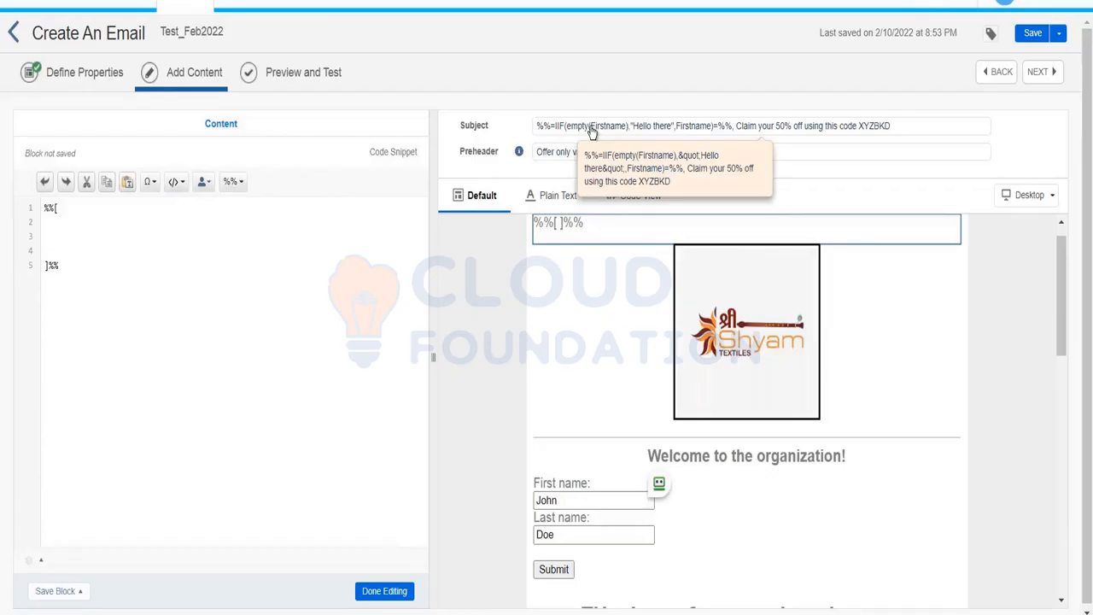
text(IF EMPTY(Firstname)
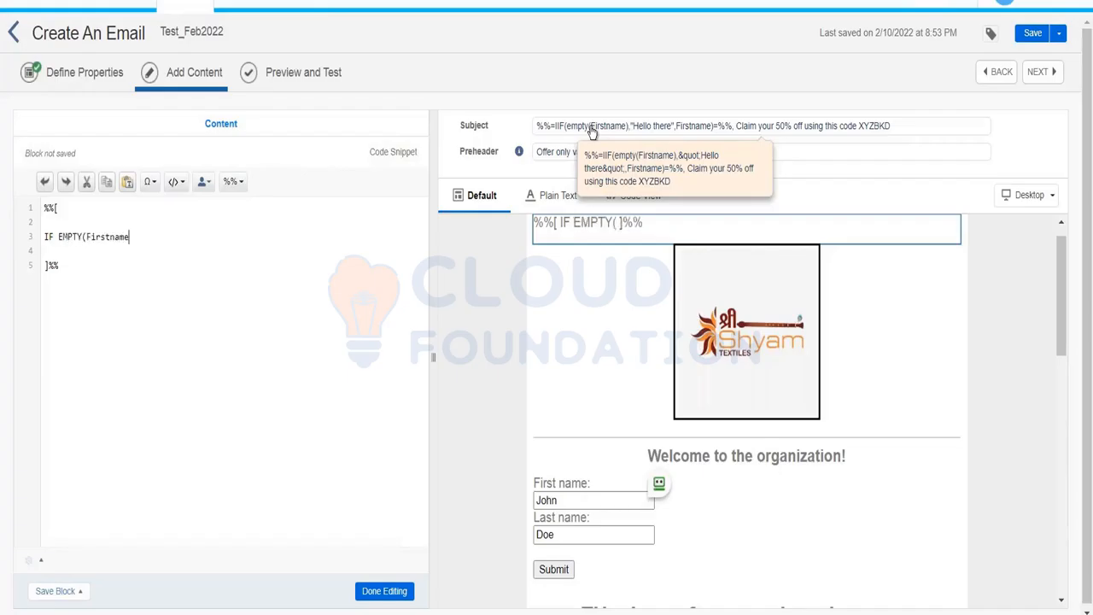
text() THEN)
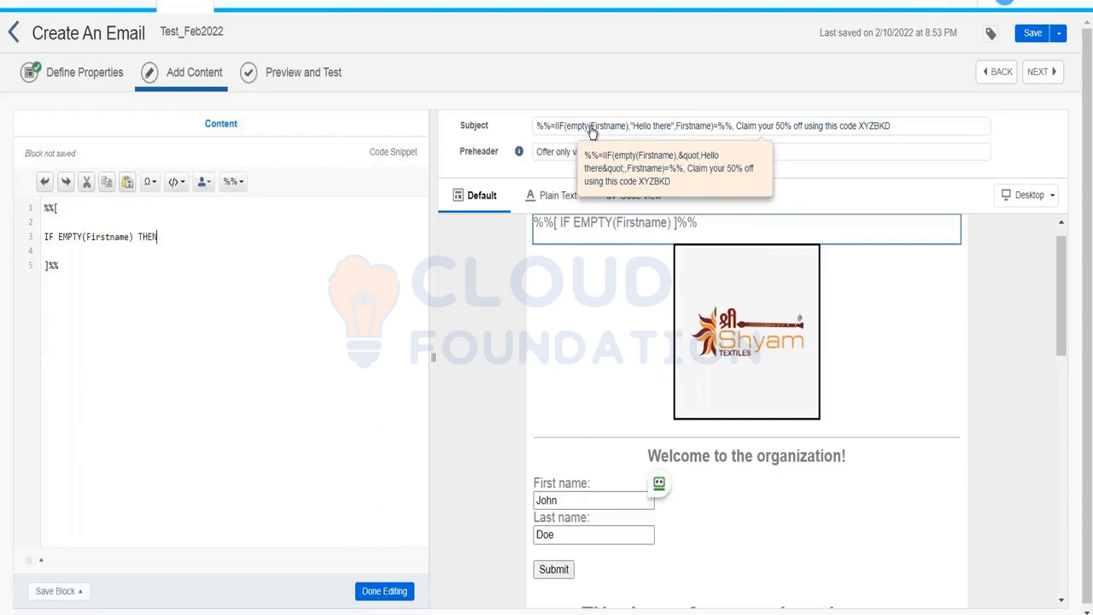
key(Return)
text(SET )
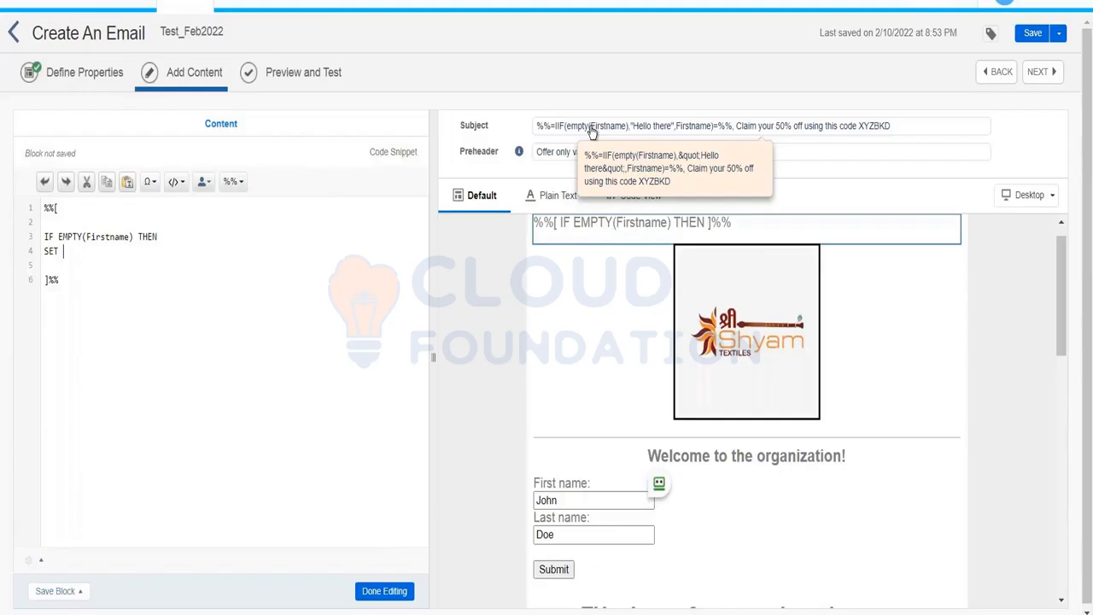
text(@Firstname = "")
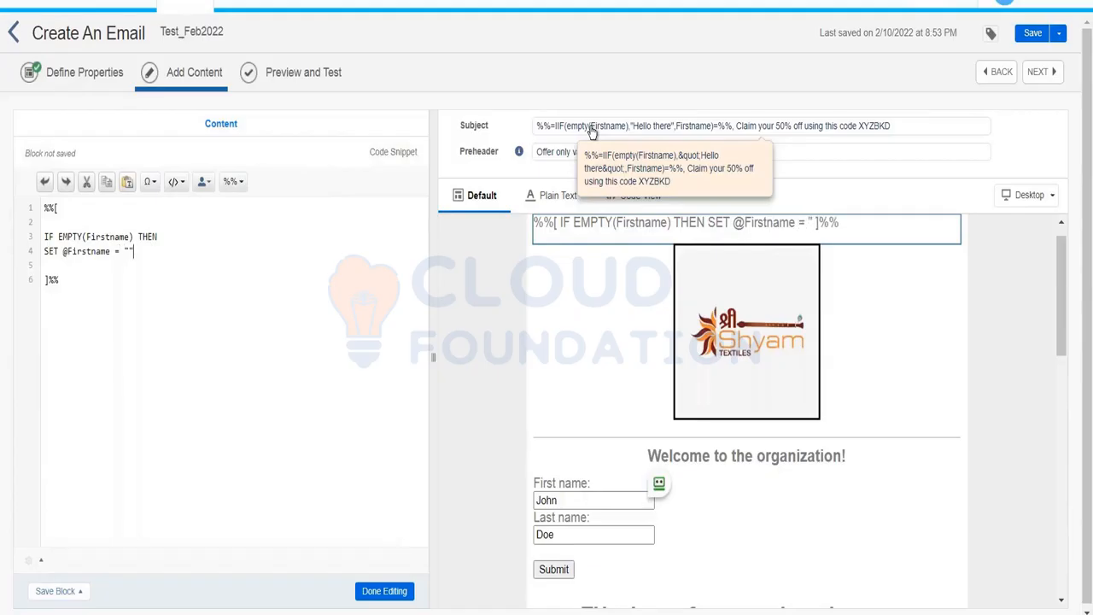
text(Hello There)
key(End)
key(Return)
text(ELSE)
key(Return)
text(SET @)
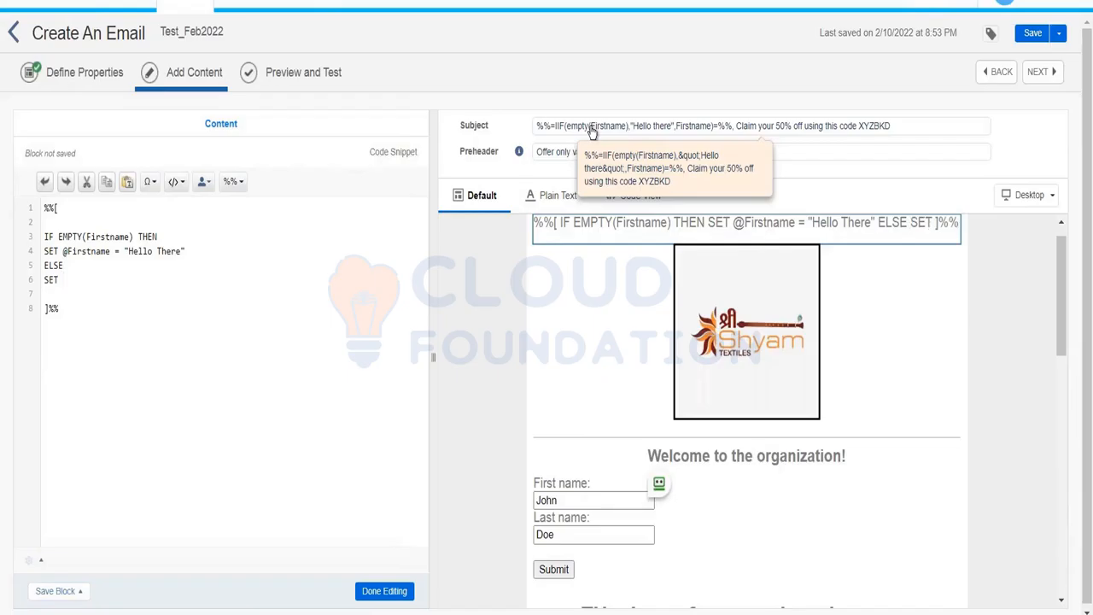
text(Firs)
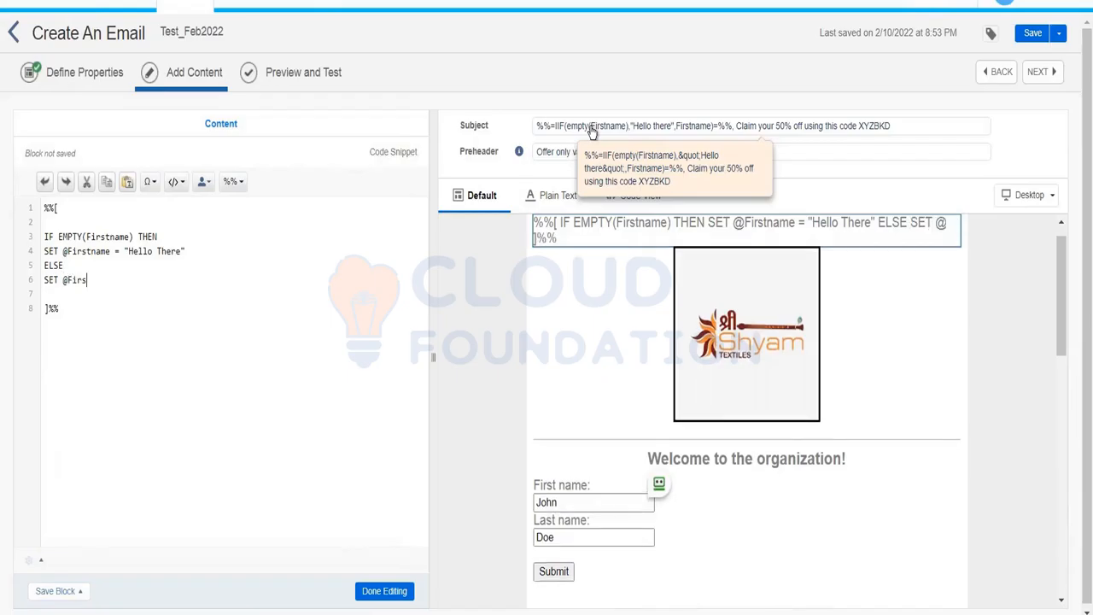
text(tname = Firstname)
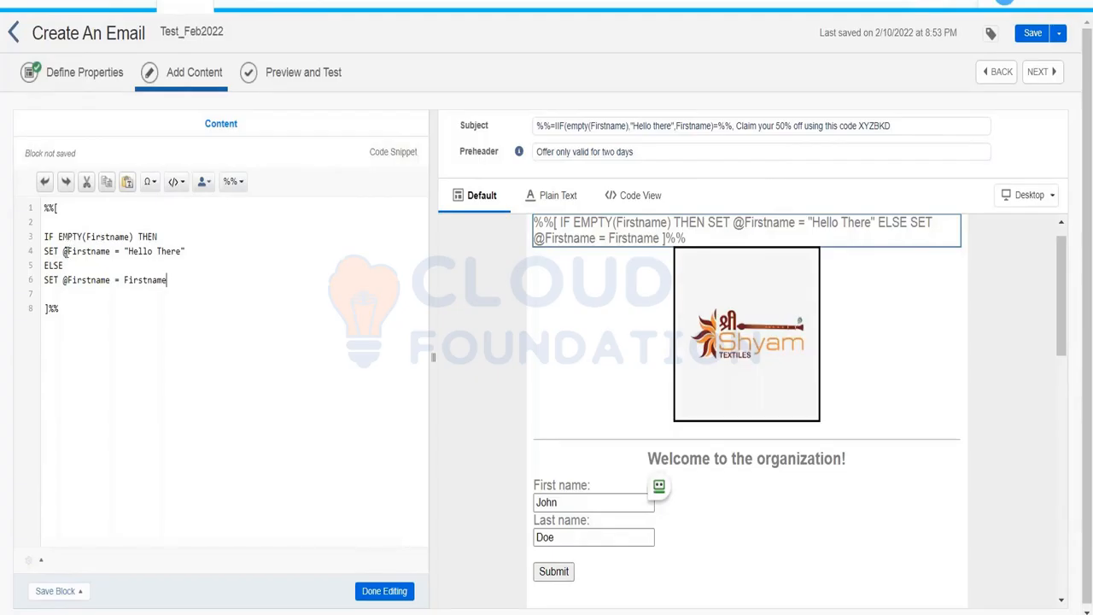
drag(64, 251, 110, 255)
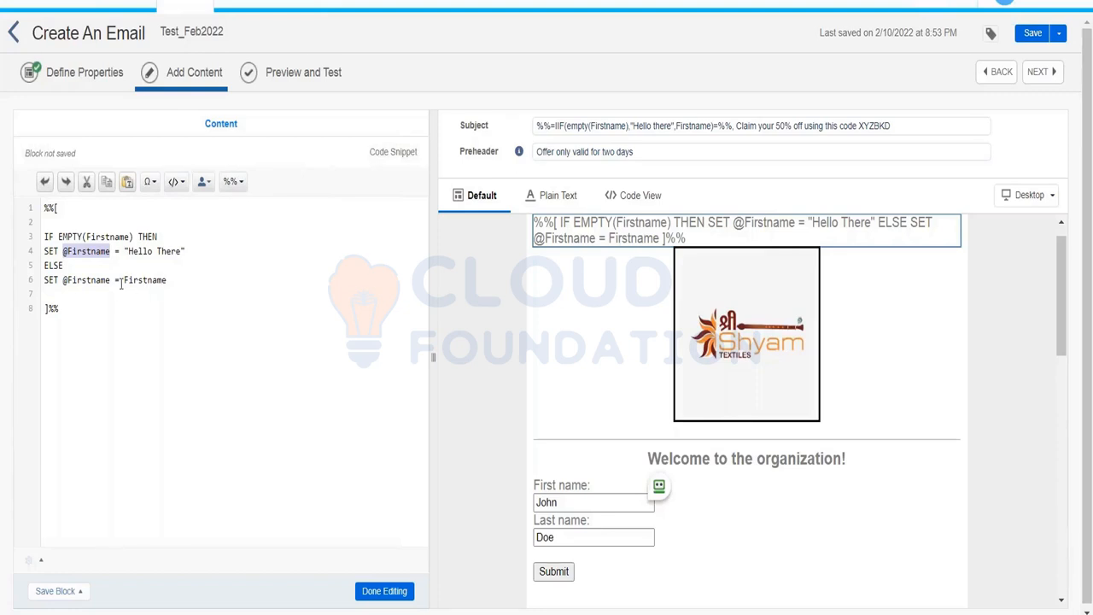
drag(124, 281, 166, 286)
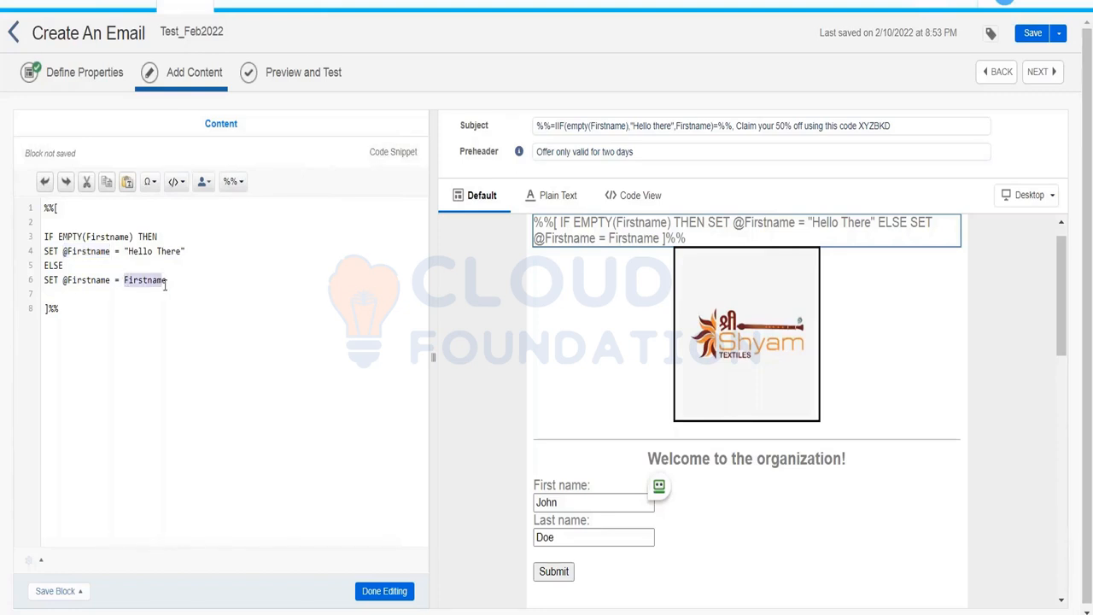
click(78, 284)
drag(63, 252, 111, 254)
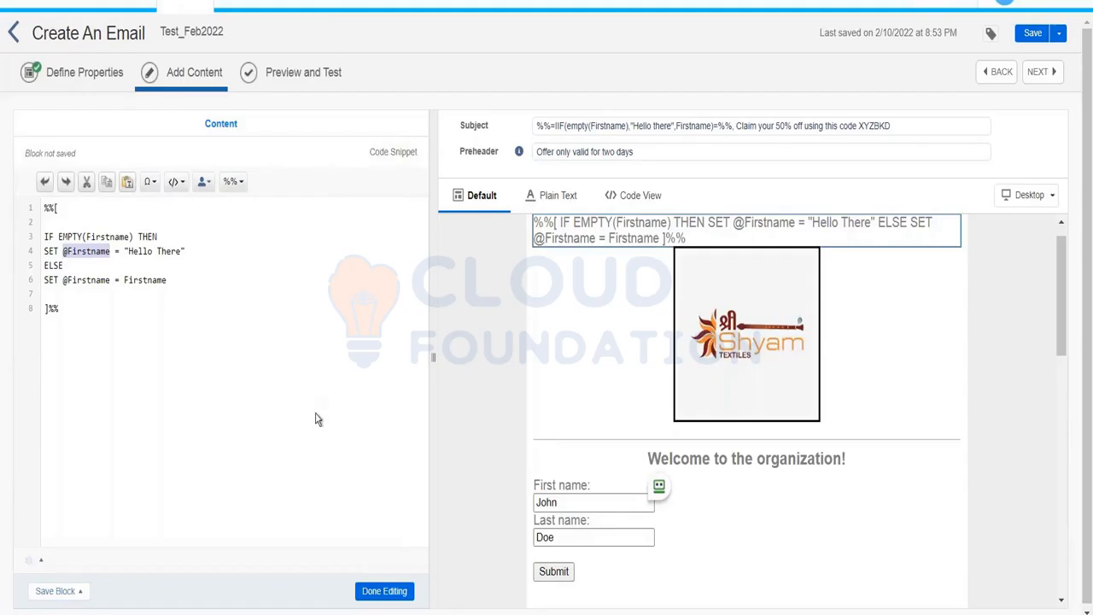
click(369, 589)
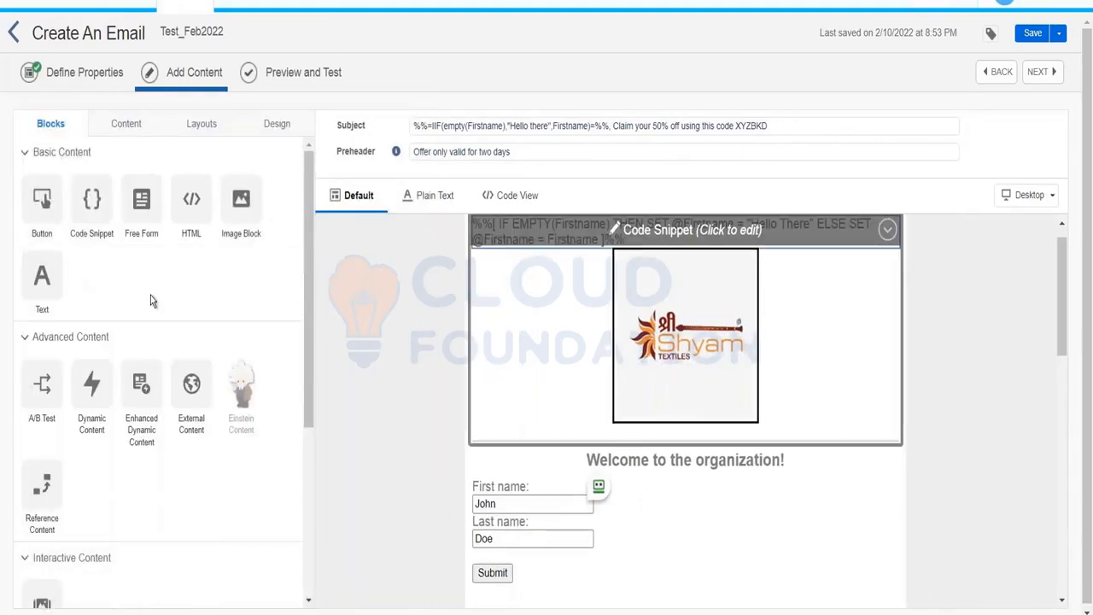
click(136, 342)
key(Return)
key(Return)
key(Return)
text(@)
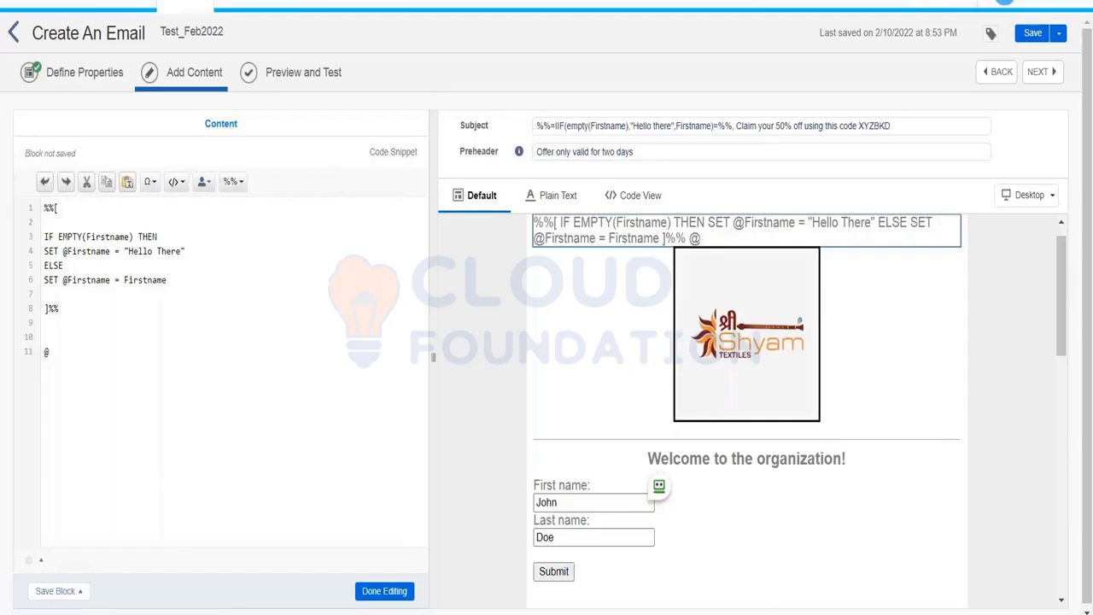
text(nk)
key(shift+Left)
key(shift+Left)
key(shift+Left)
key(shift+Left)
key(shift+Left)
key(shift+Left)
key(Right)
key(shift+Left)
key(shift+Left)
key(shift+Left)
key(shift+Left)
key(shift+Left)
key(shift+Left)
key(BackSpace)
key(BackSpace)
key(BackSpace)
click(598, 122)
right_click(597, 122)
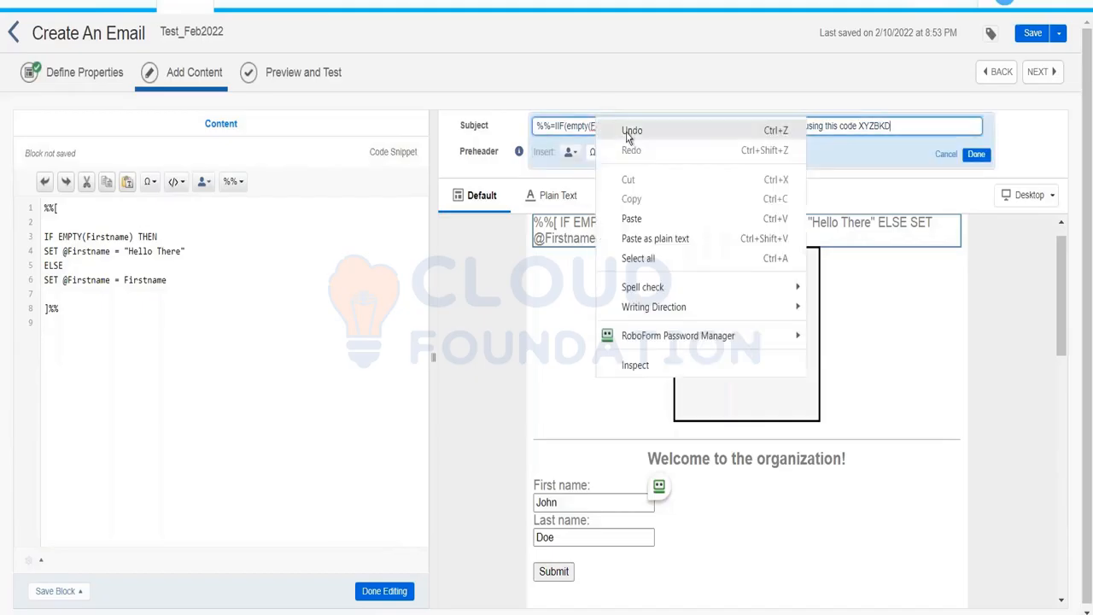
right_click(568, 140)
right_click(570, 129)
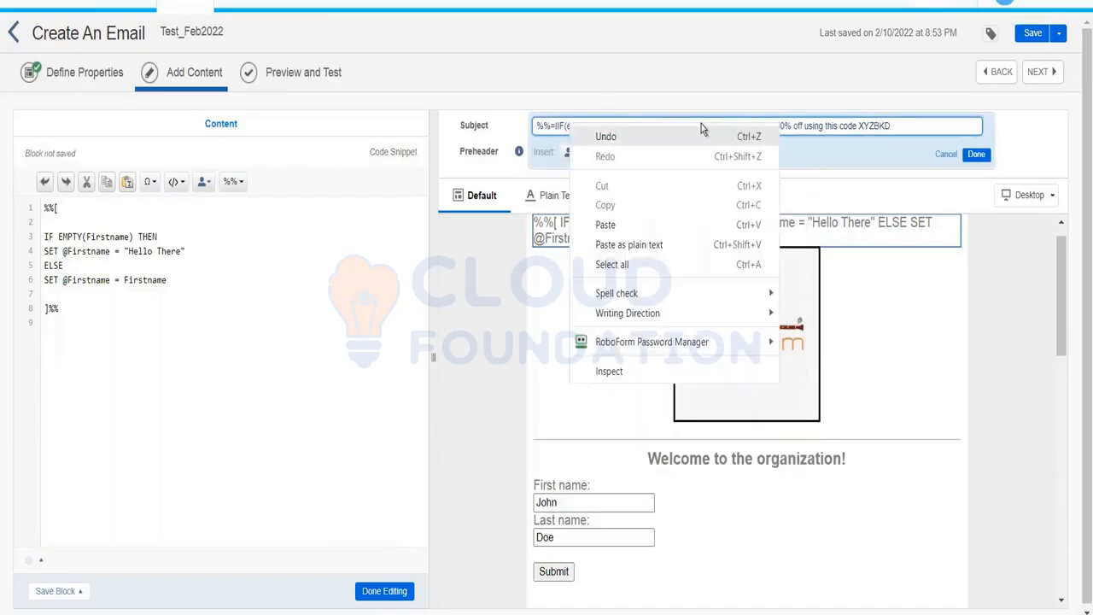
right_click(653, 75)
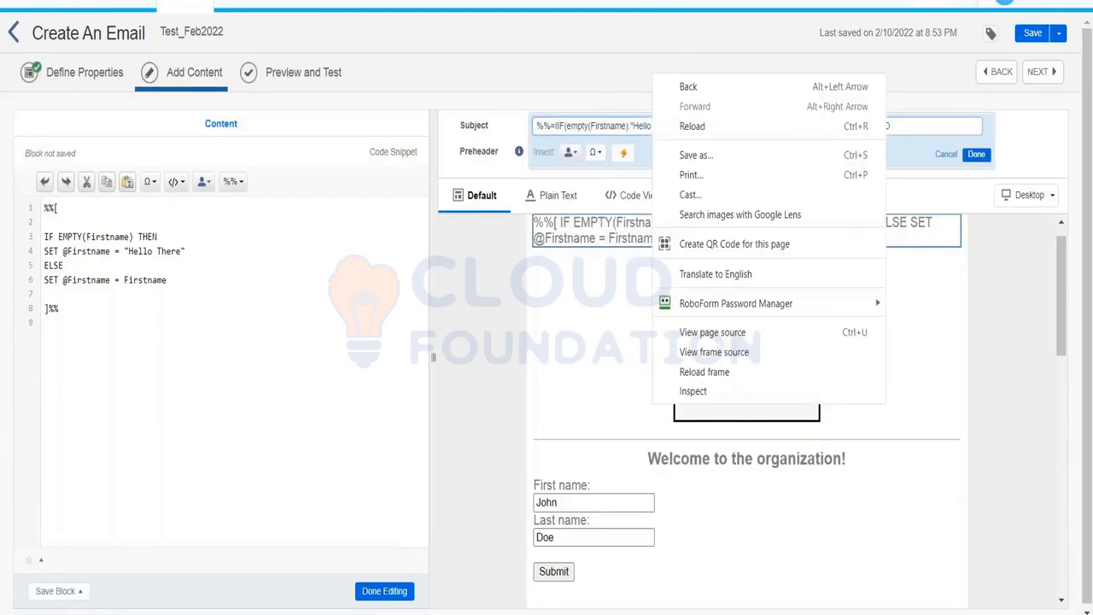
right_click(632, 123)
click(616, 127)
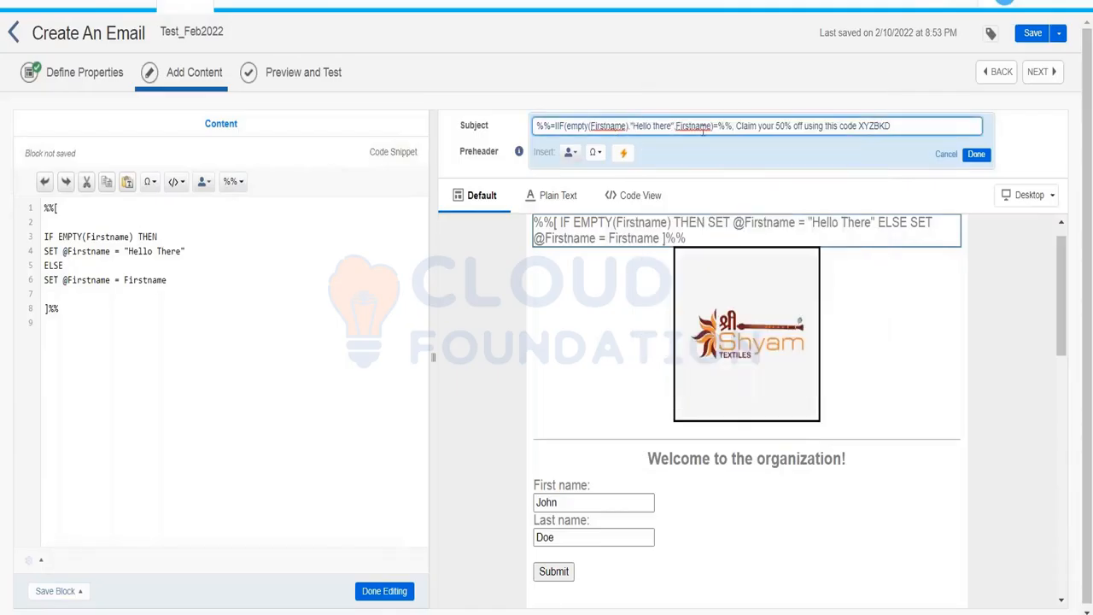
drag(730, 126, 529, 128)
key(BackSpace)
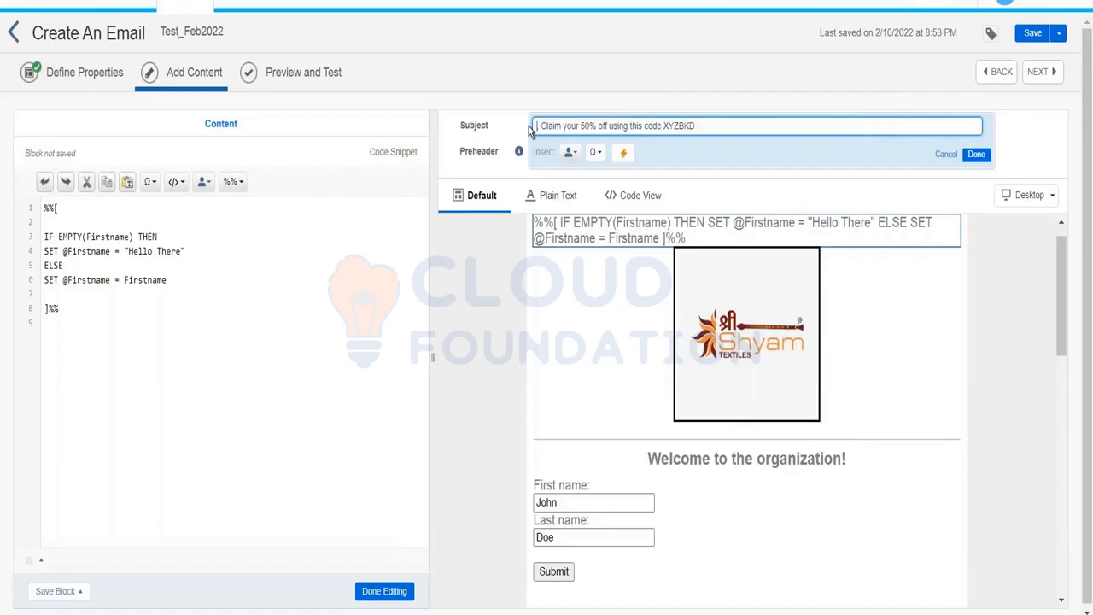
text(%%)
text(=v)
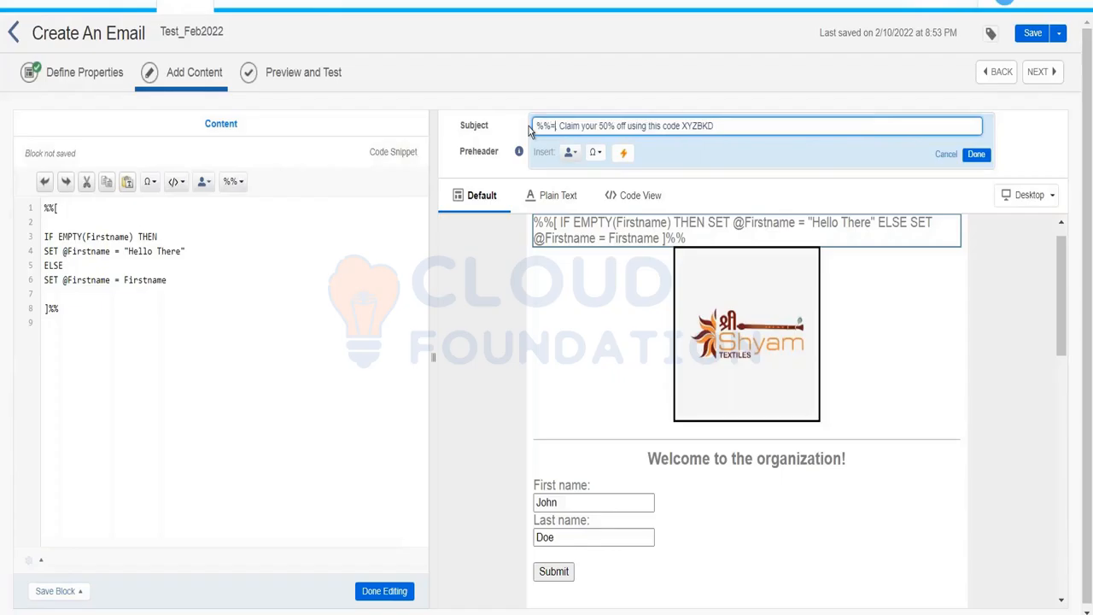
text(()
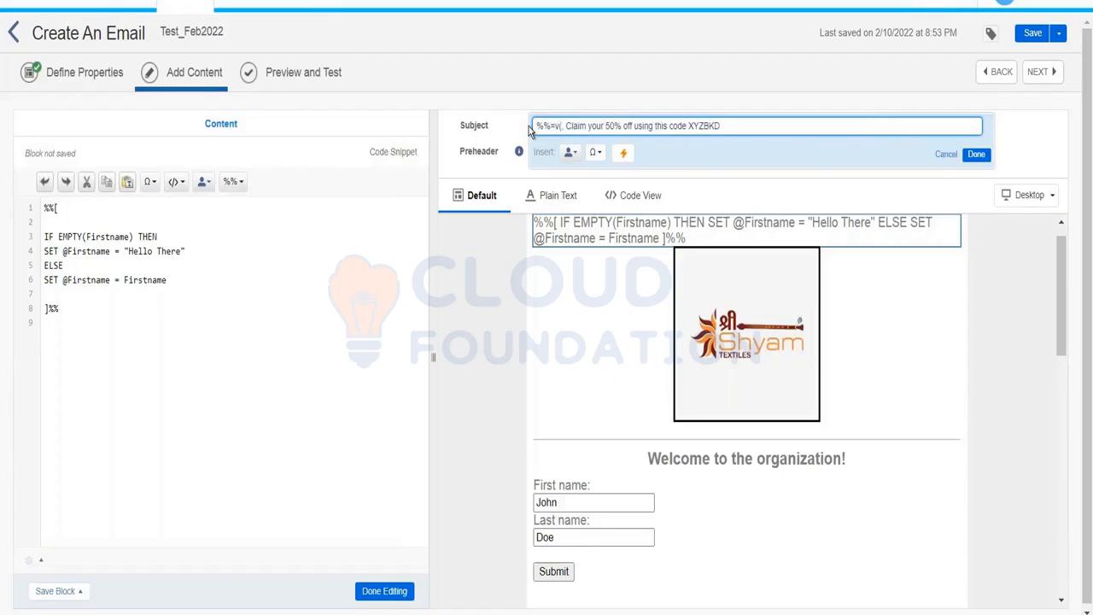
text(@Firstname))
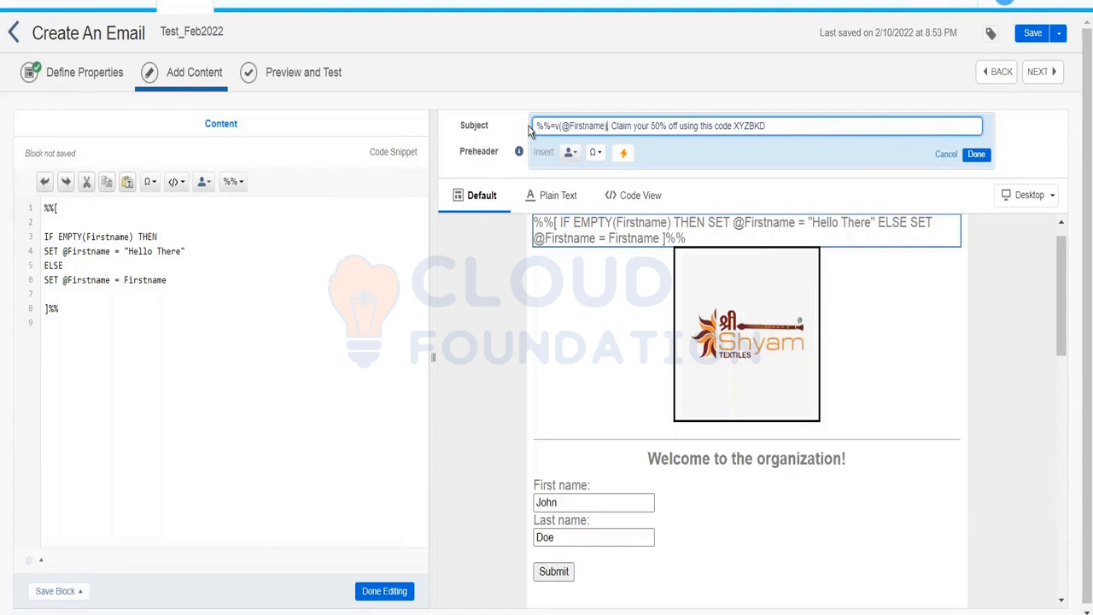
text(=%%)
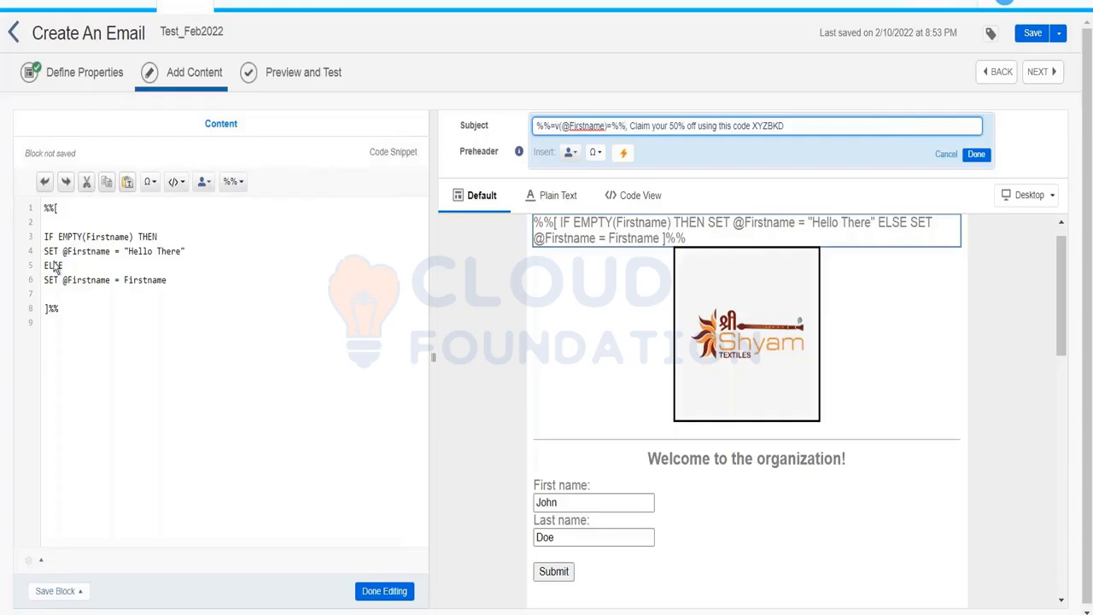
text(,)
click(976, 154)
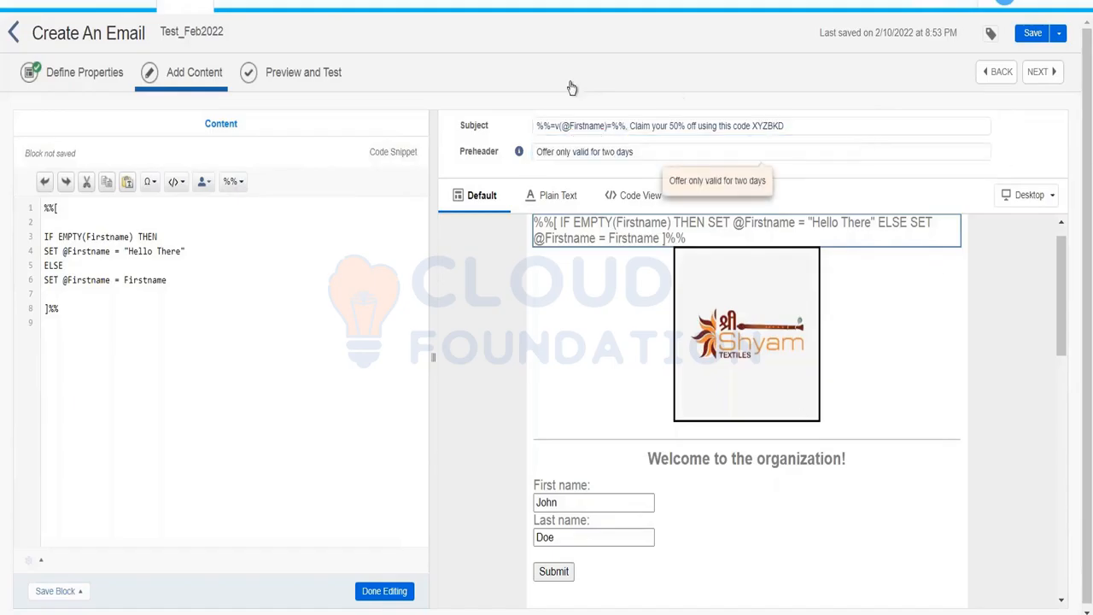
Go to Preview and Test, which reports the IF statement is missing ENDIF.
click(326, 78)
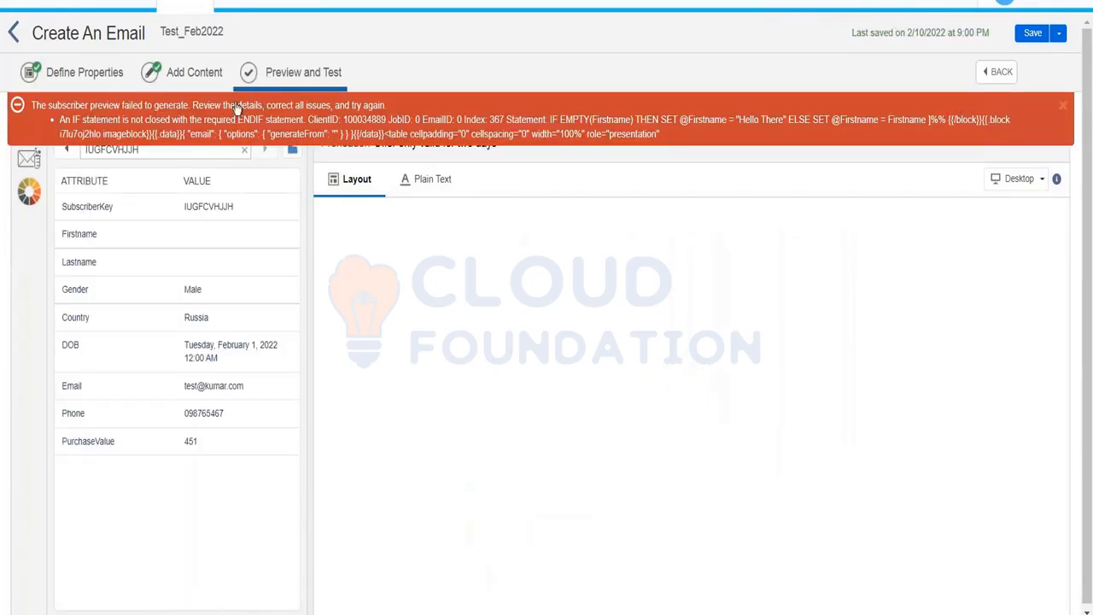
Add an ENDIF line after the ELSE assignment in the code snippet and finish editing.
click(174, 72)
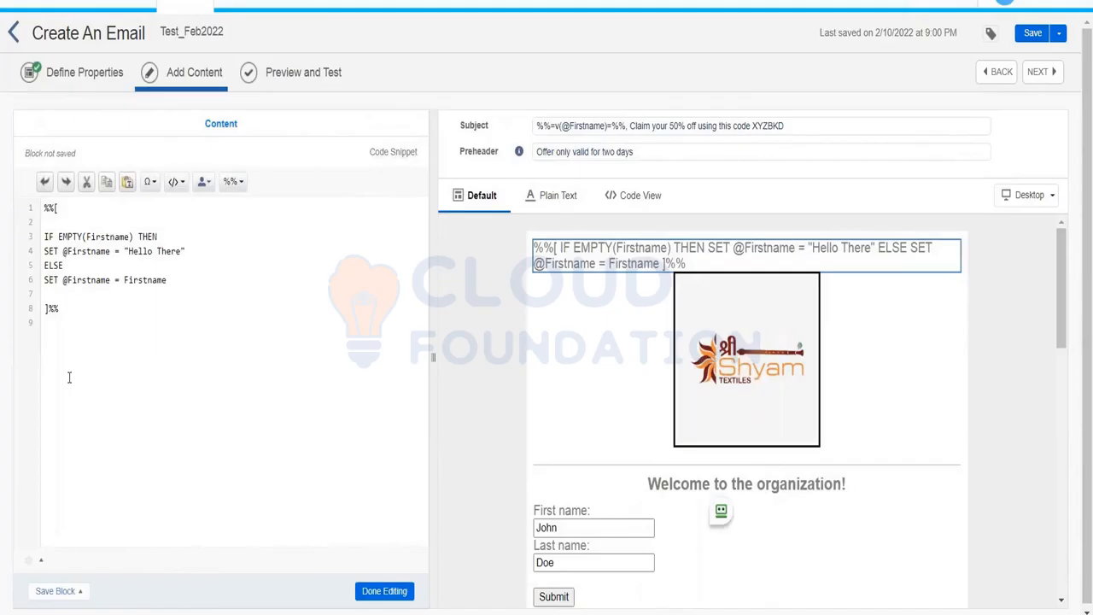
text(ENDIF)
key(Return)
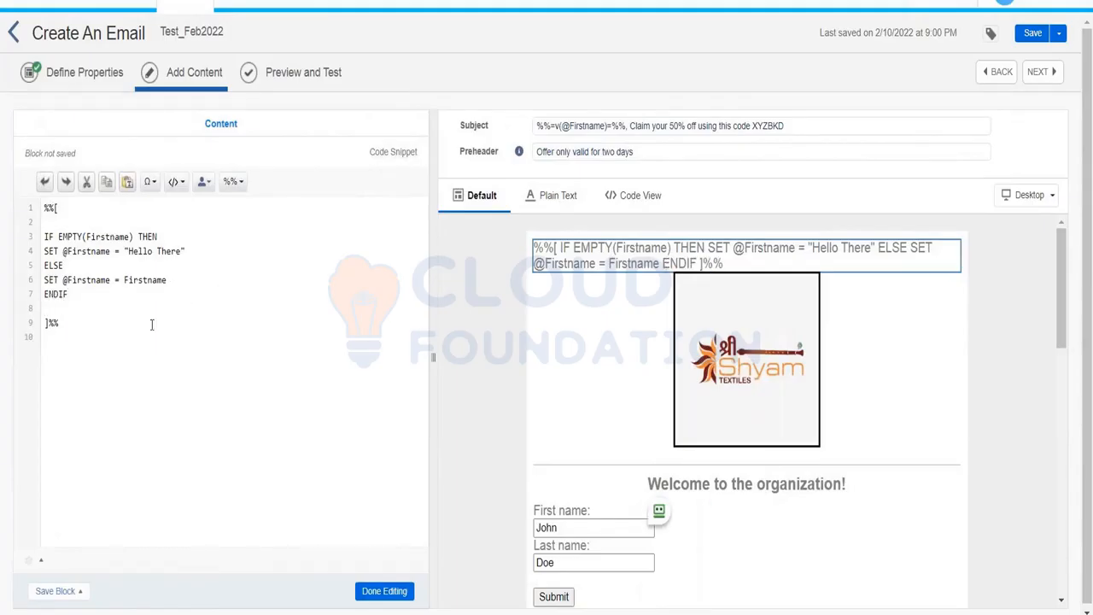
click(360, 595)
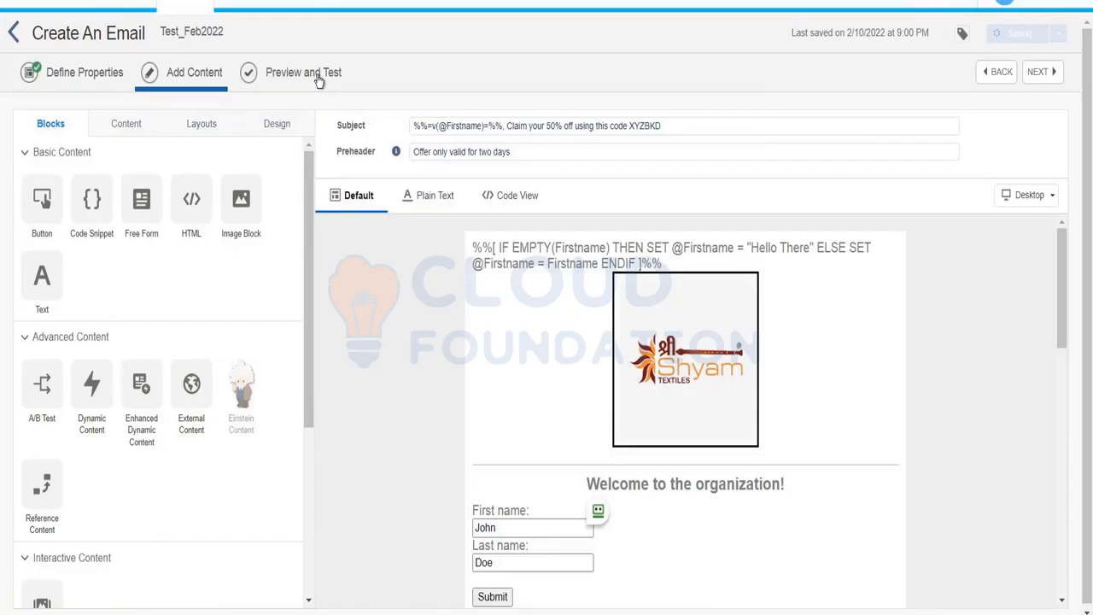
Preview the email for successive subscribers to verify the personalized subject, then return to editing.
click(318, 77)
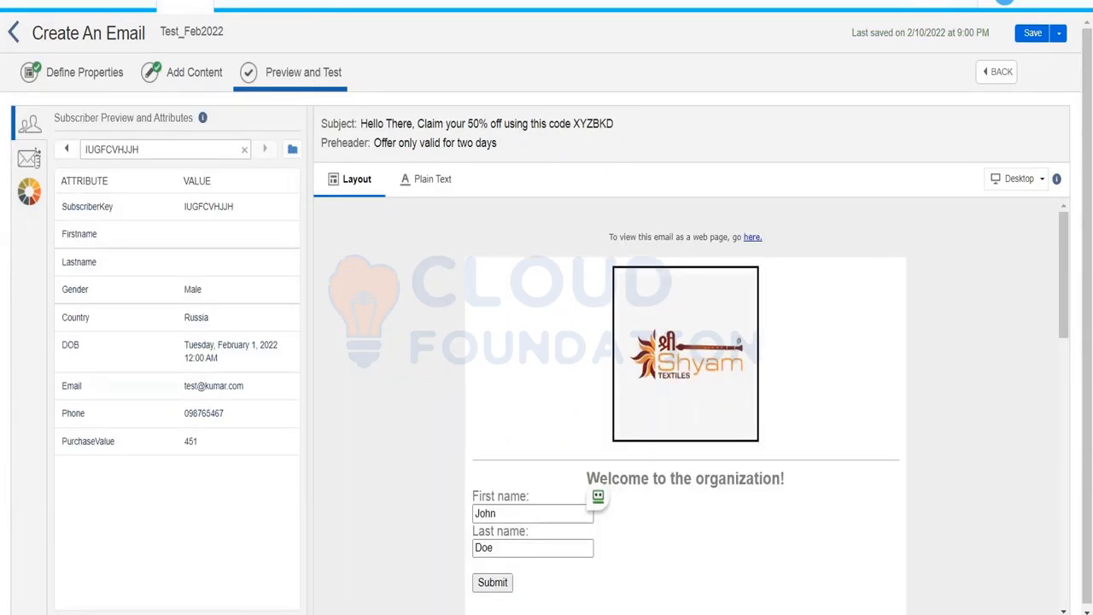
click(66, 150)
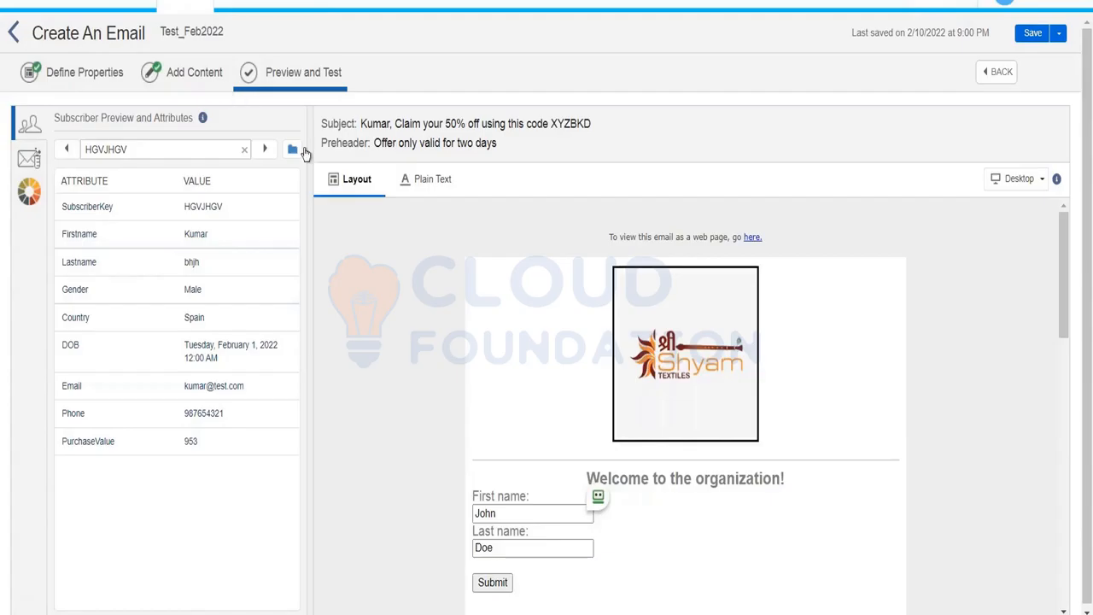
click(67, 148)
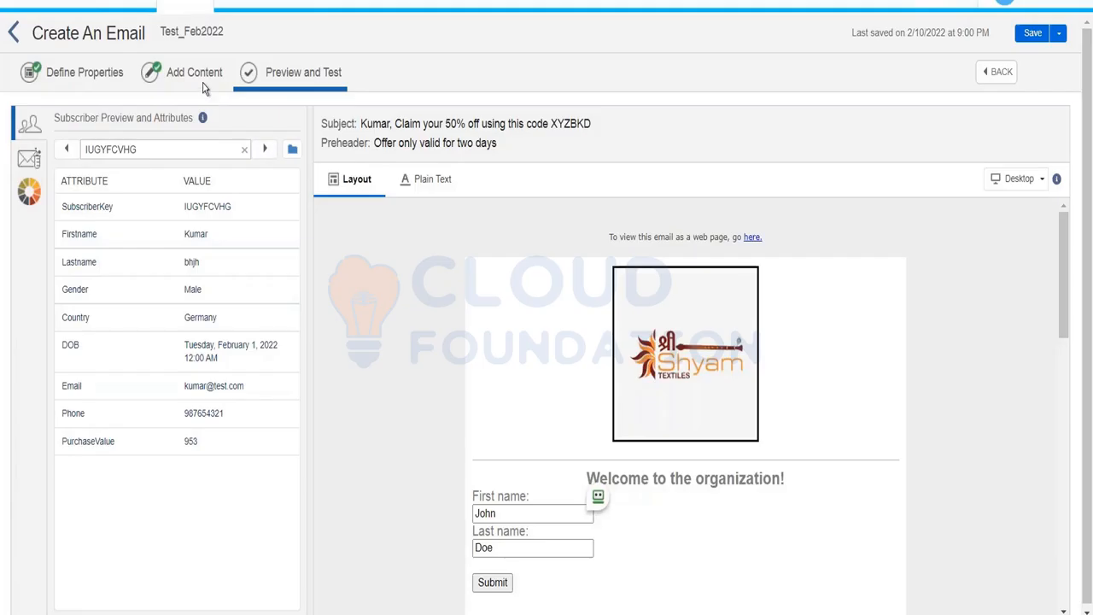
click(195, 73)
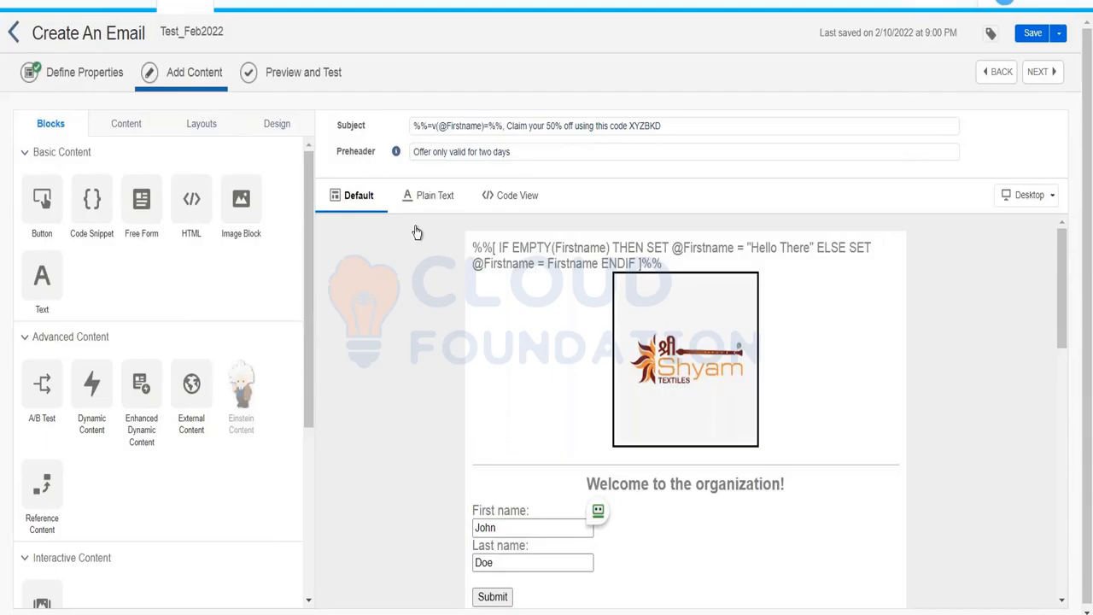
mouse_move(563, 265)
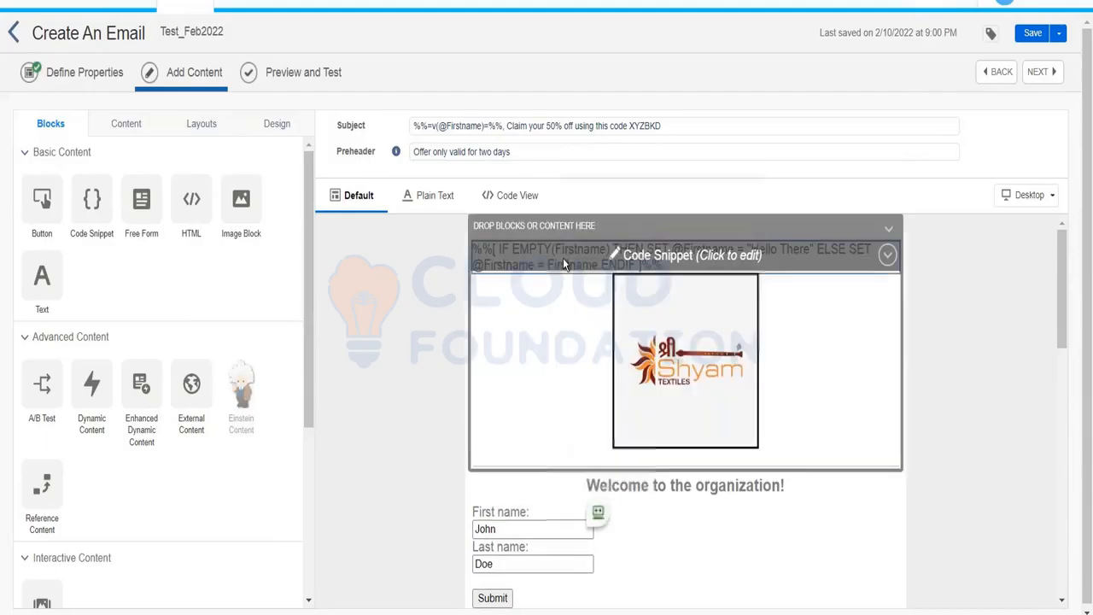
click(563, 265)
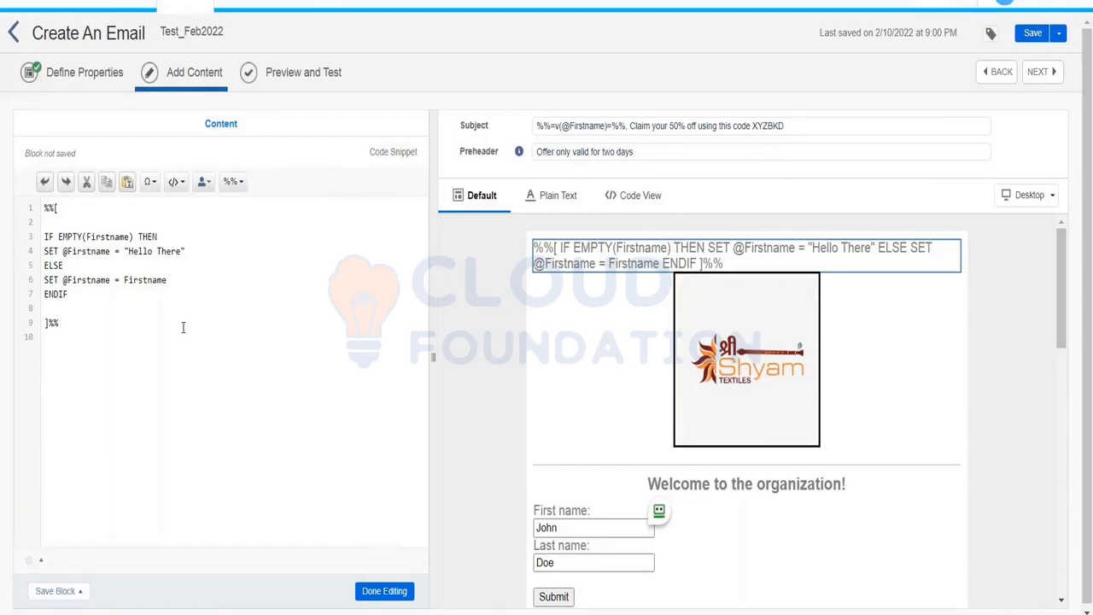
Close the code snippet editor, keeping the IF/ELSE/ENDIF block in the Test_Feb2022 layout.
click(388, 592)
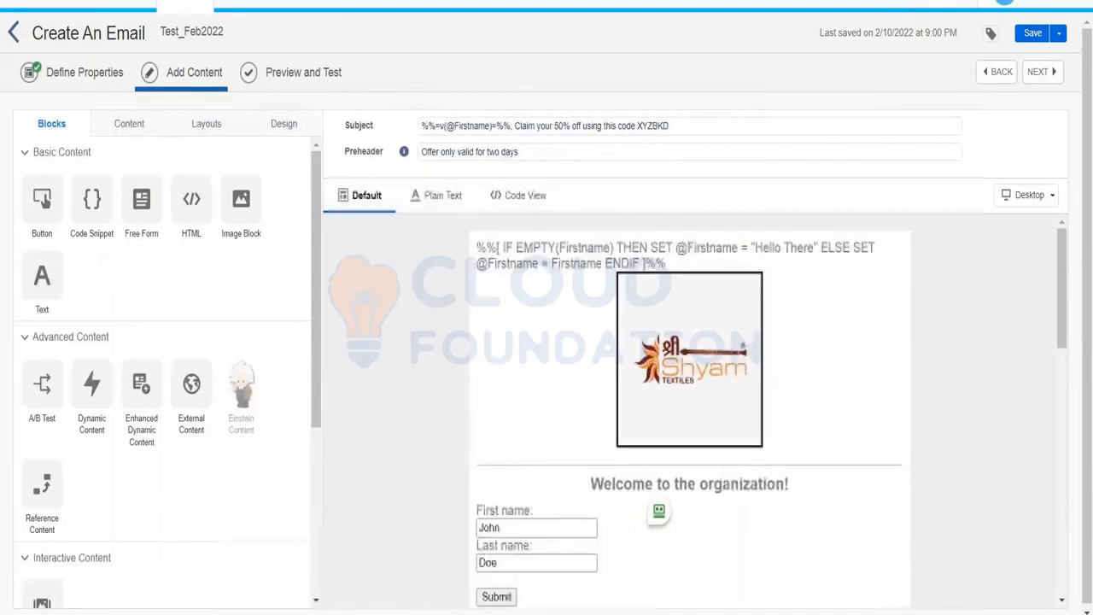